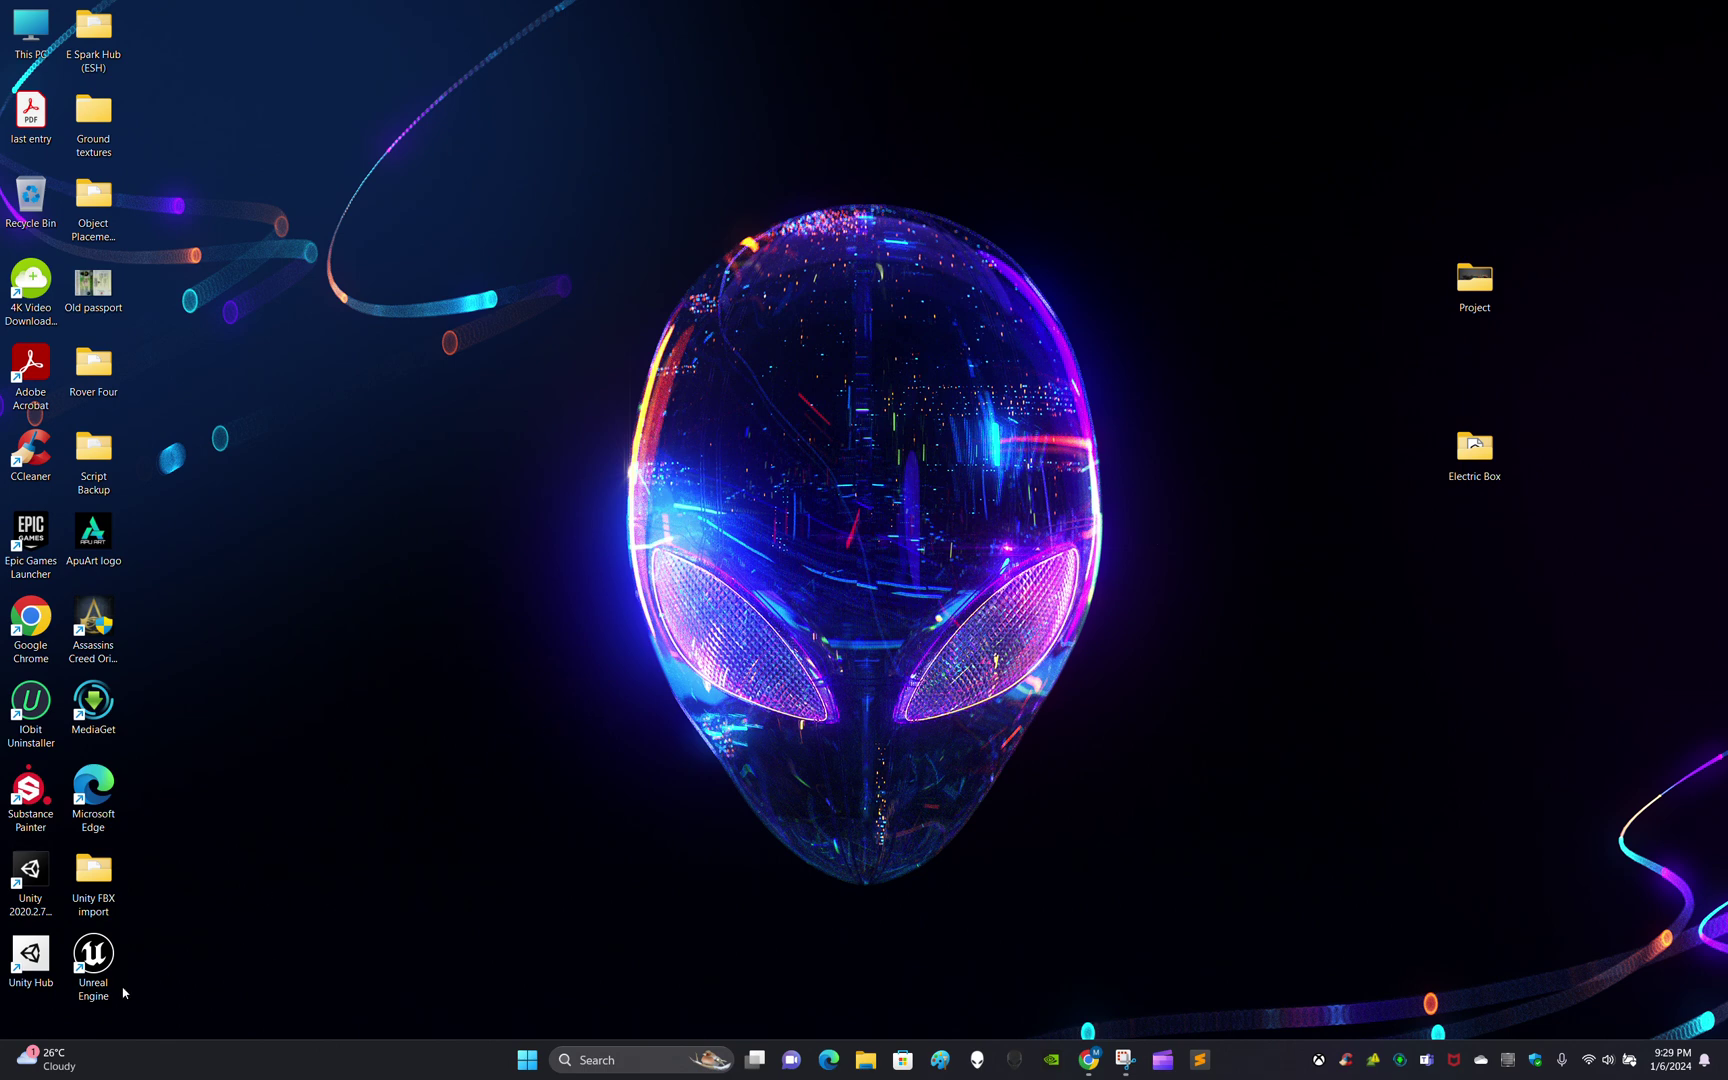
Launch Unity Hub from the desktop with administrator rights
double_click(30, 950)
right_click(37, 968)
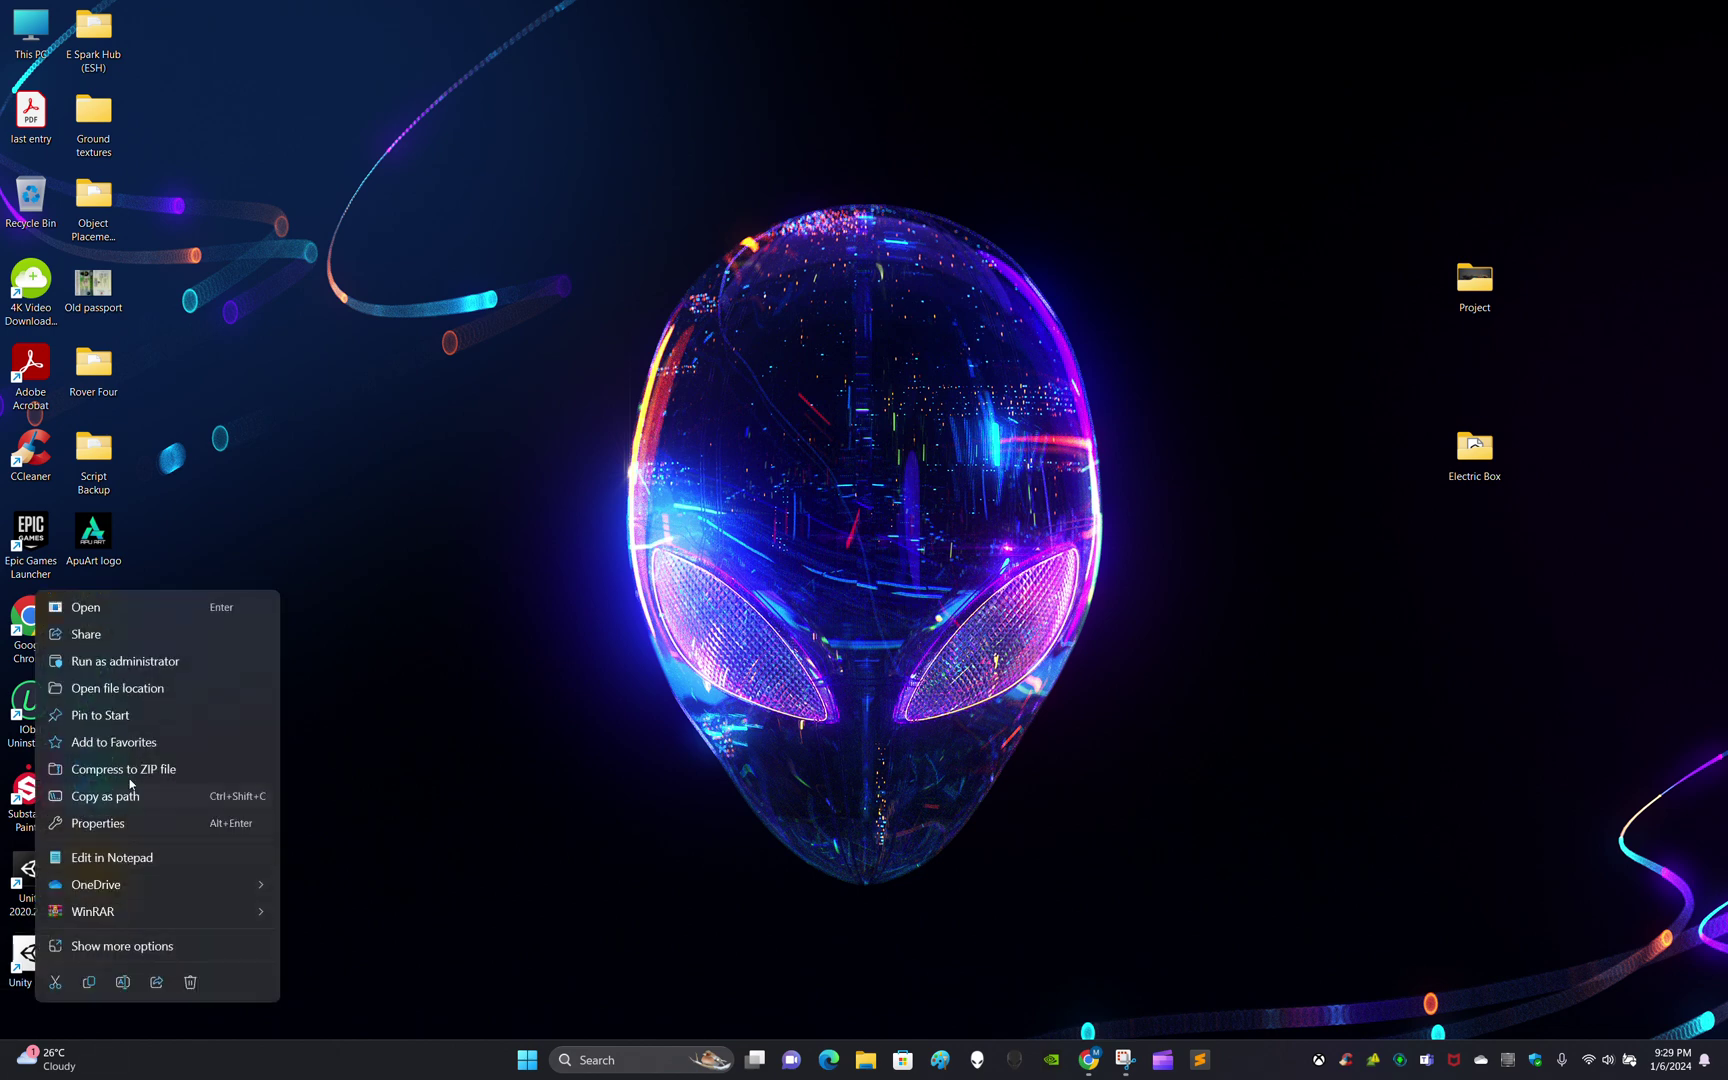
left_click(160, 663)
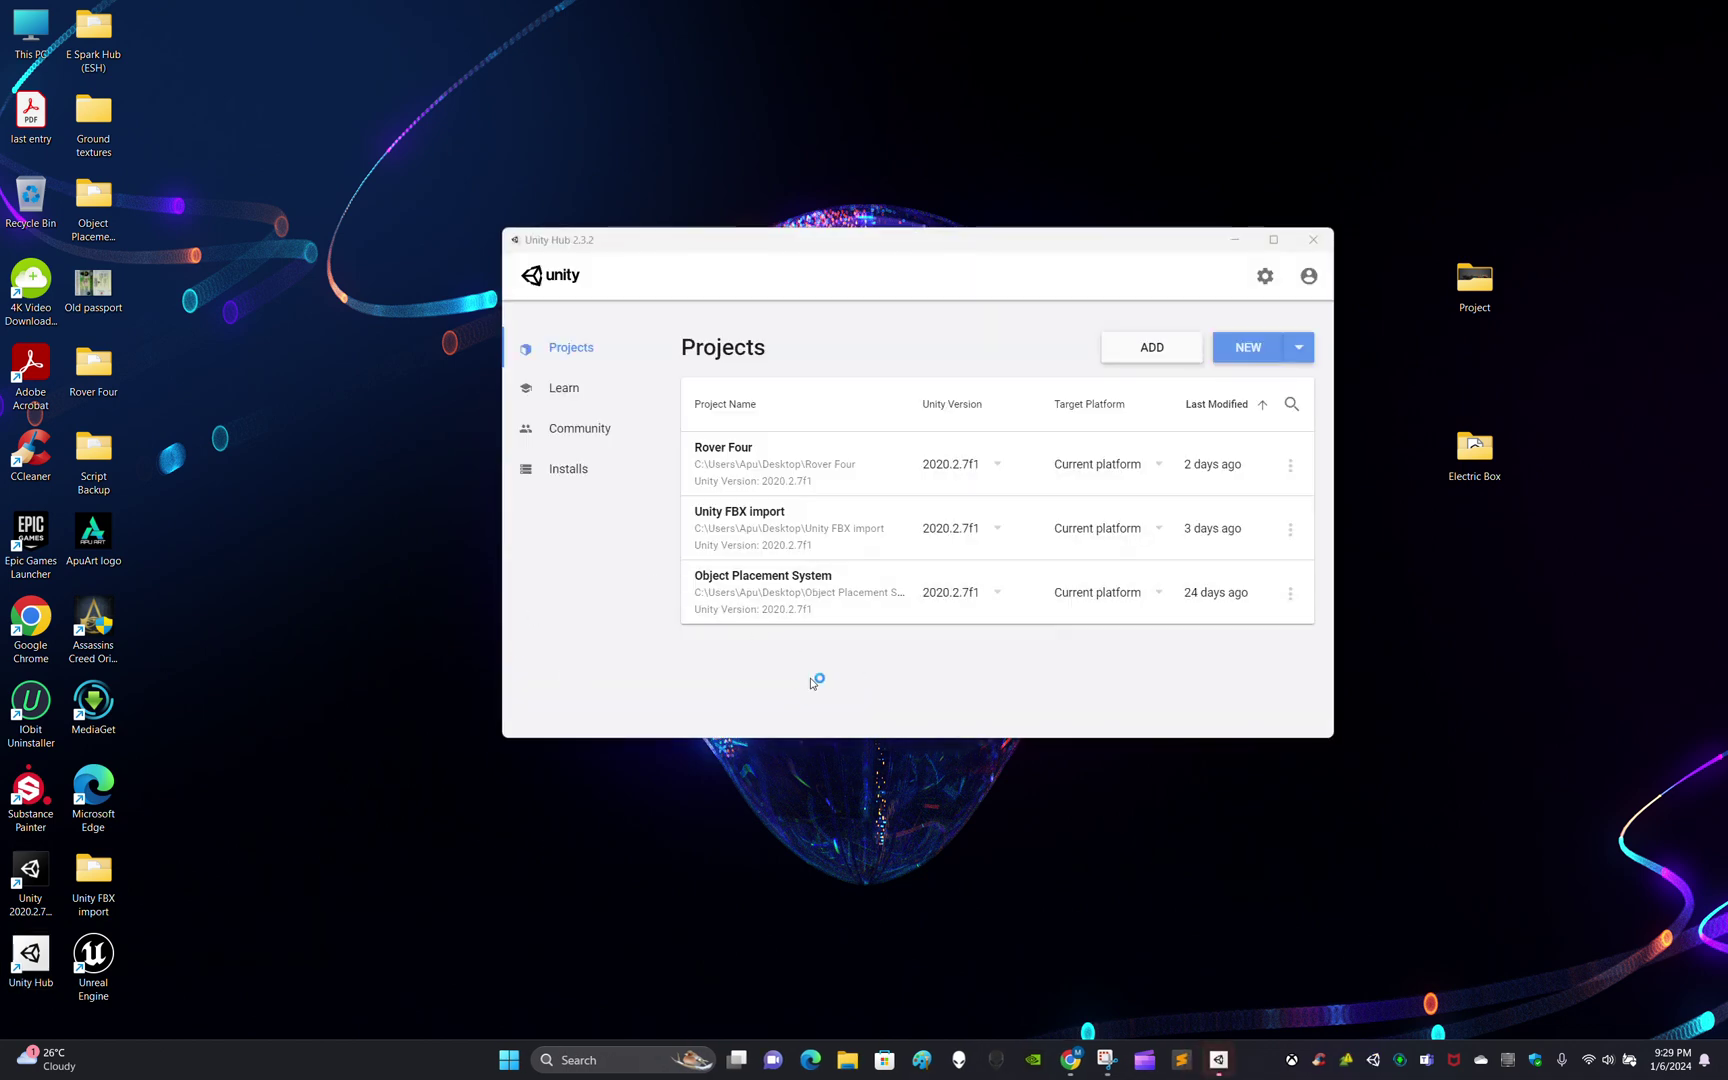
Create a new Unity project named PBR Asset Import from the 3D template
left_click(1254, 357)
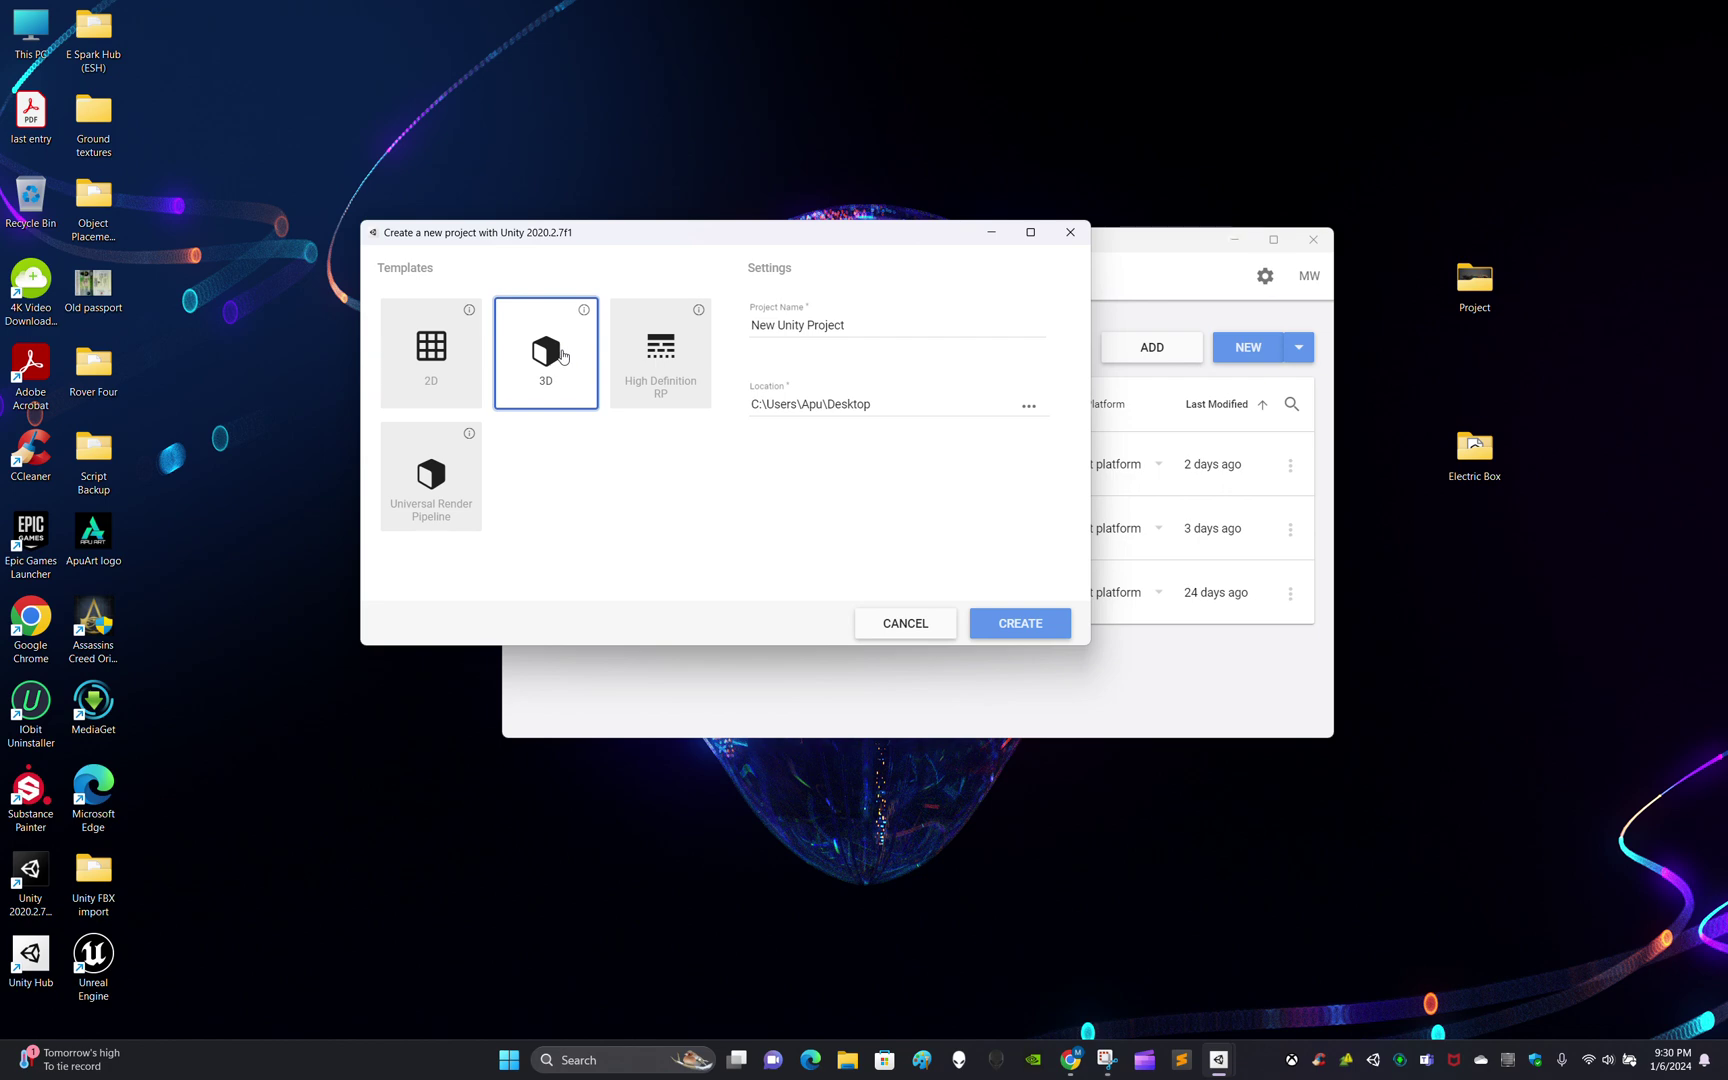
left_click(882, 328)
left_click_drag(882, 328, 749, 327)
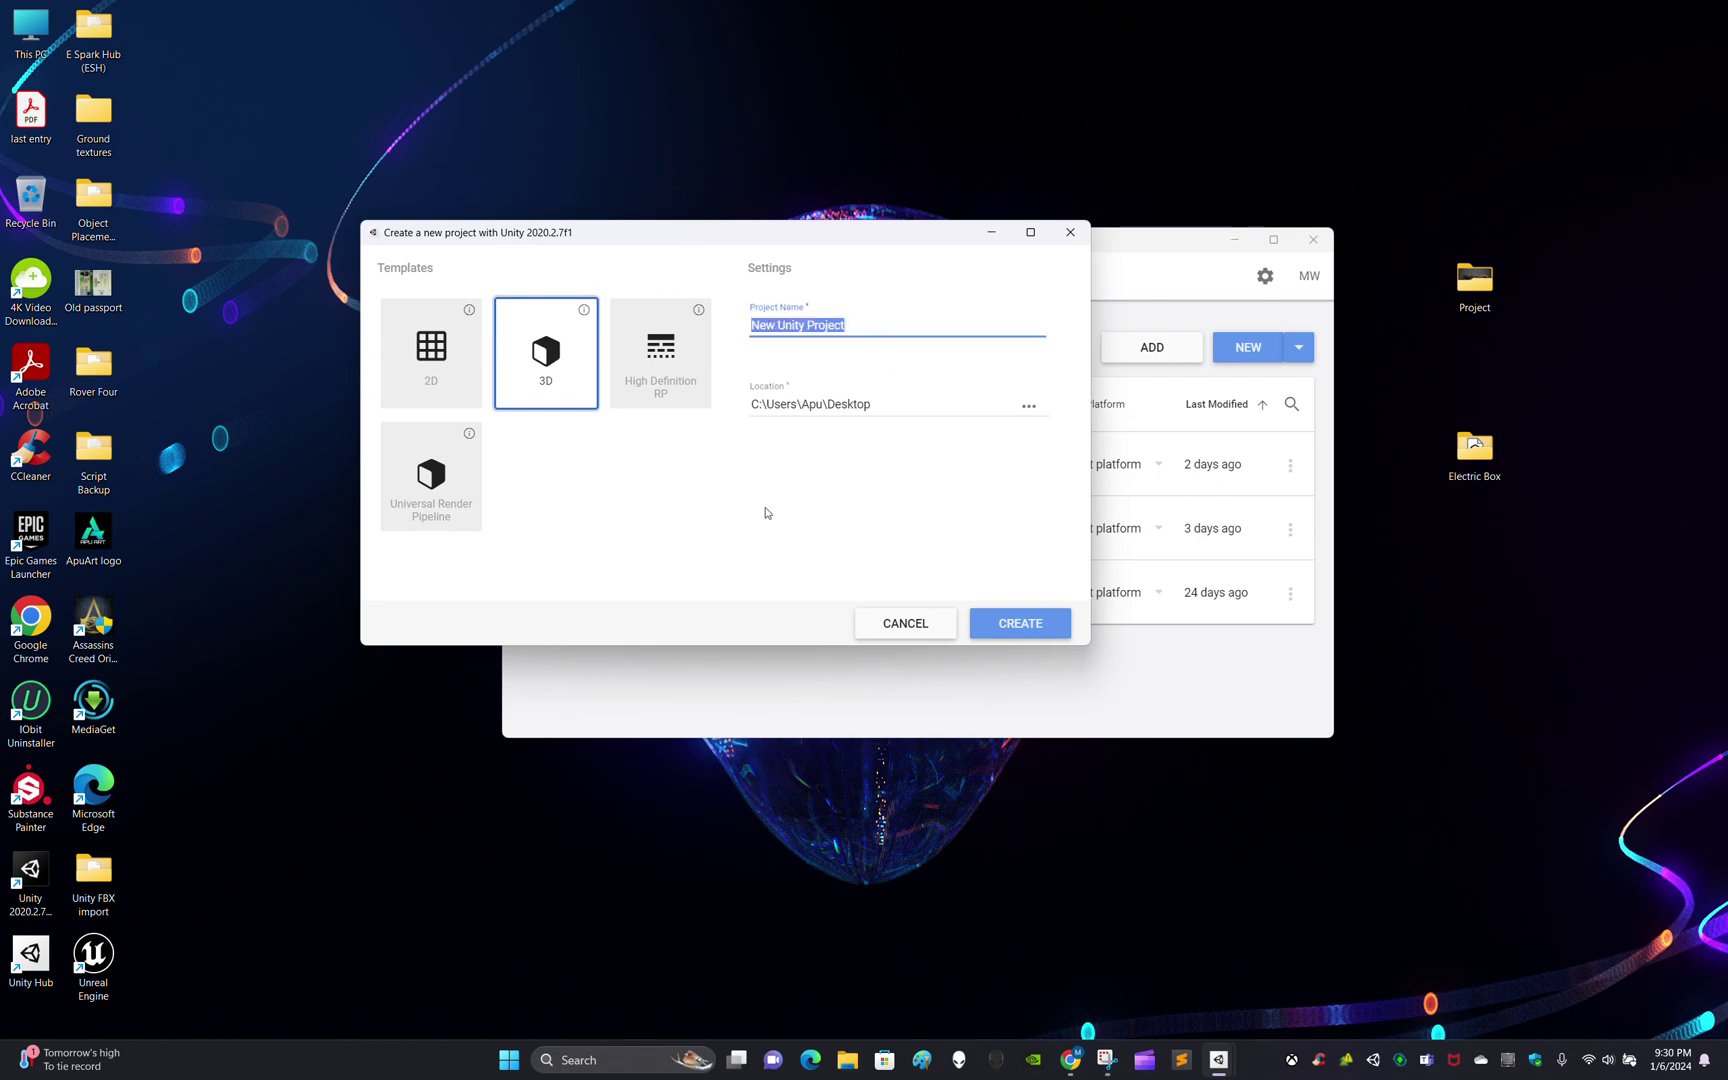
key("BackSpace")
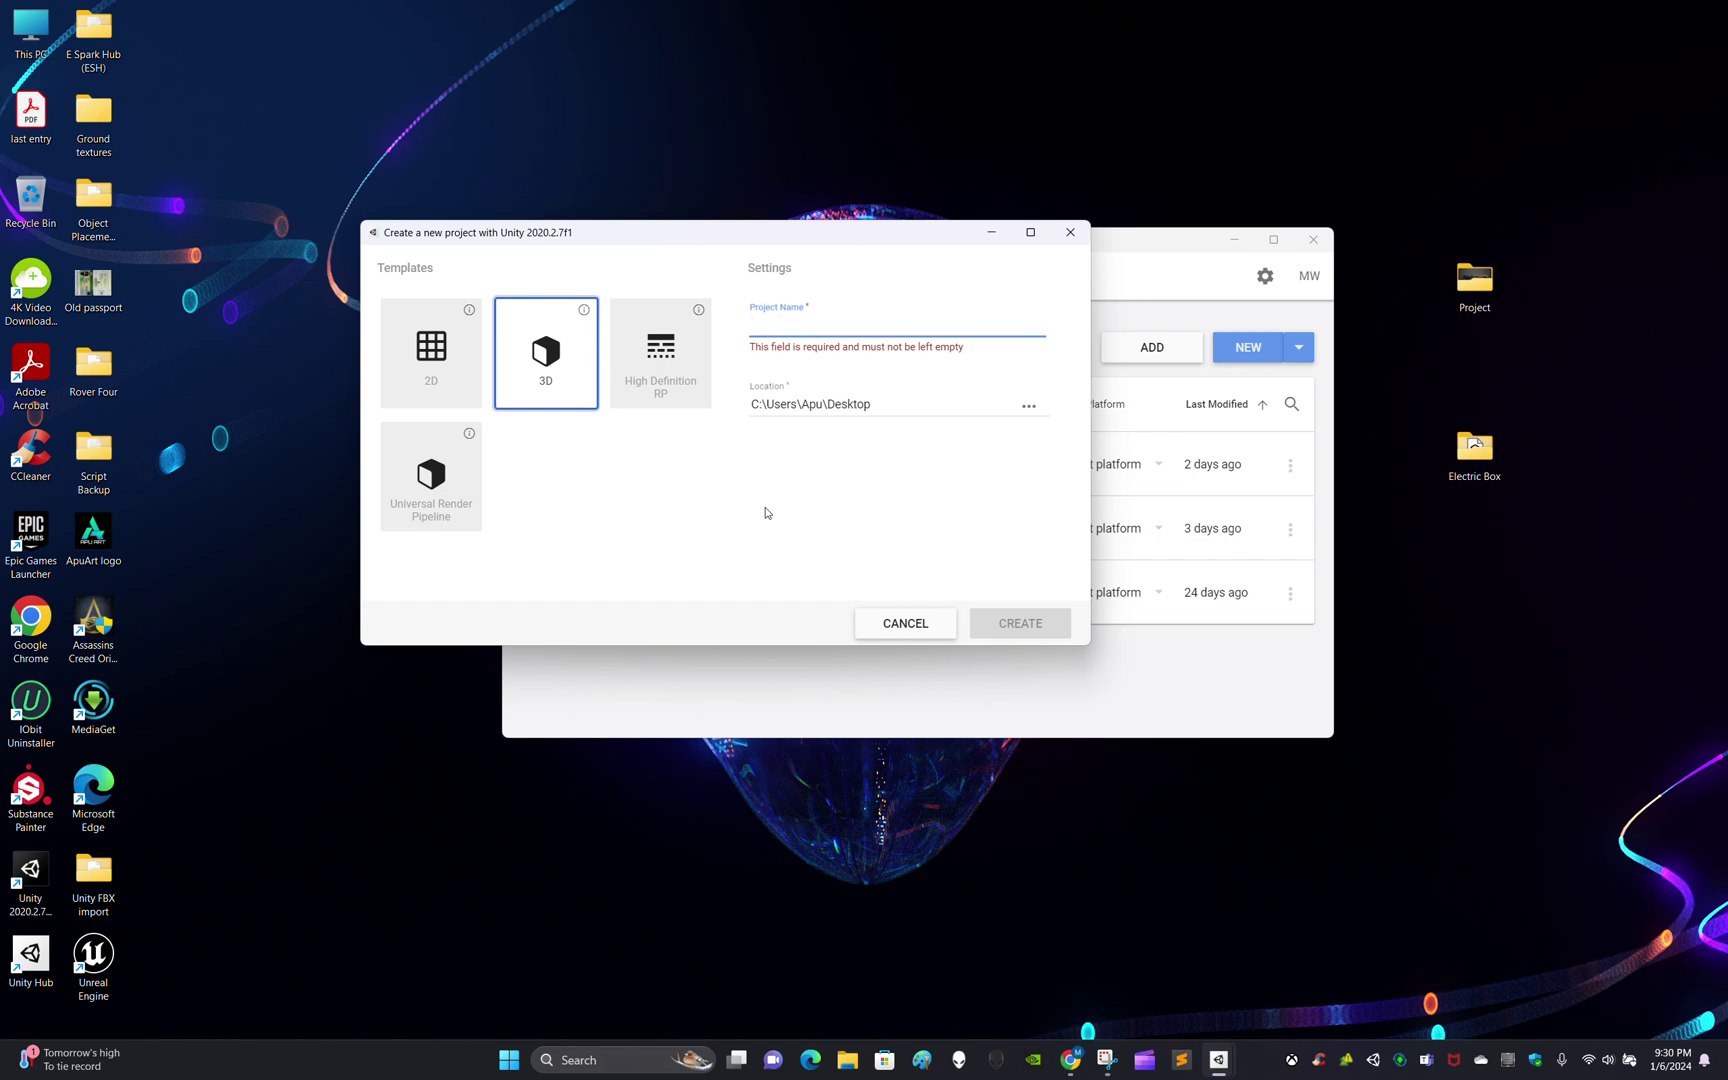
type("PBR A")
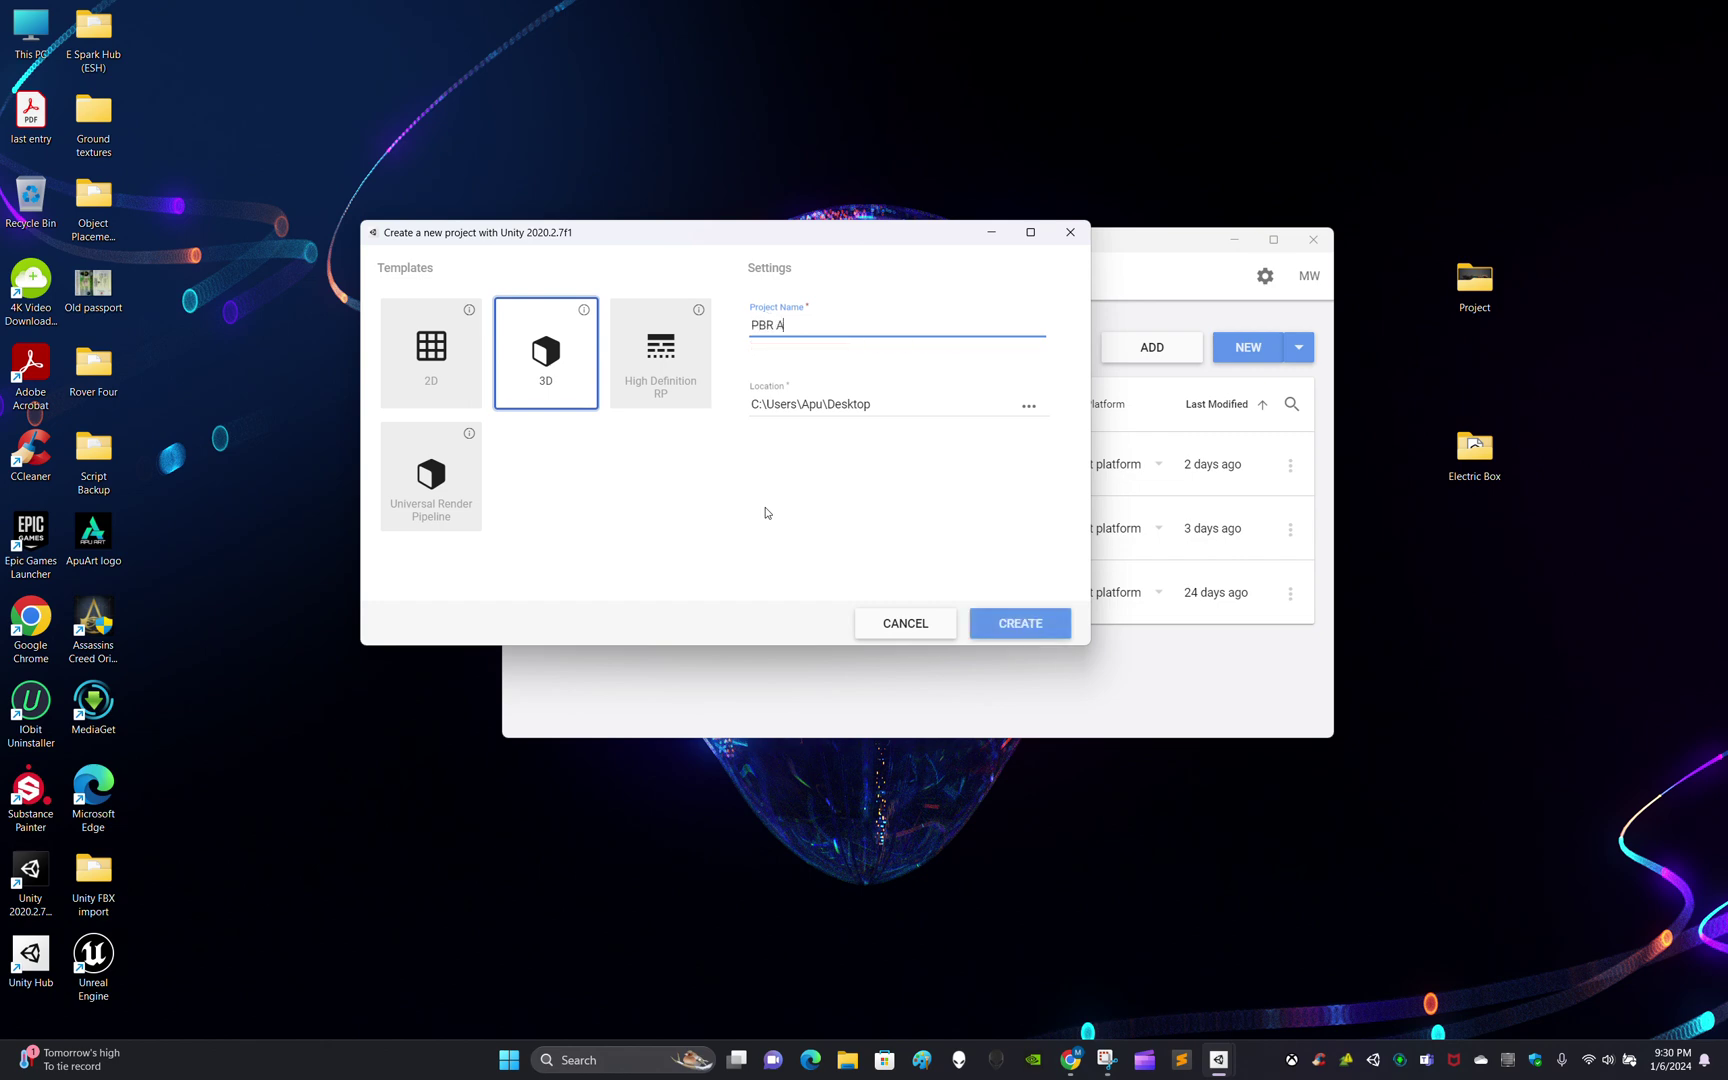
type("sset Import")
left_click(1040, 625)
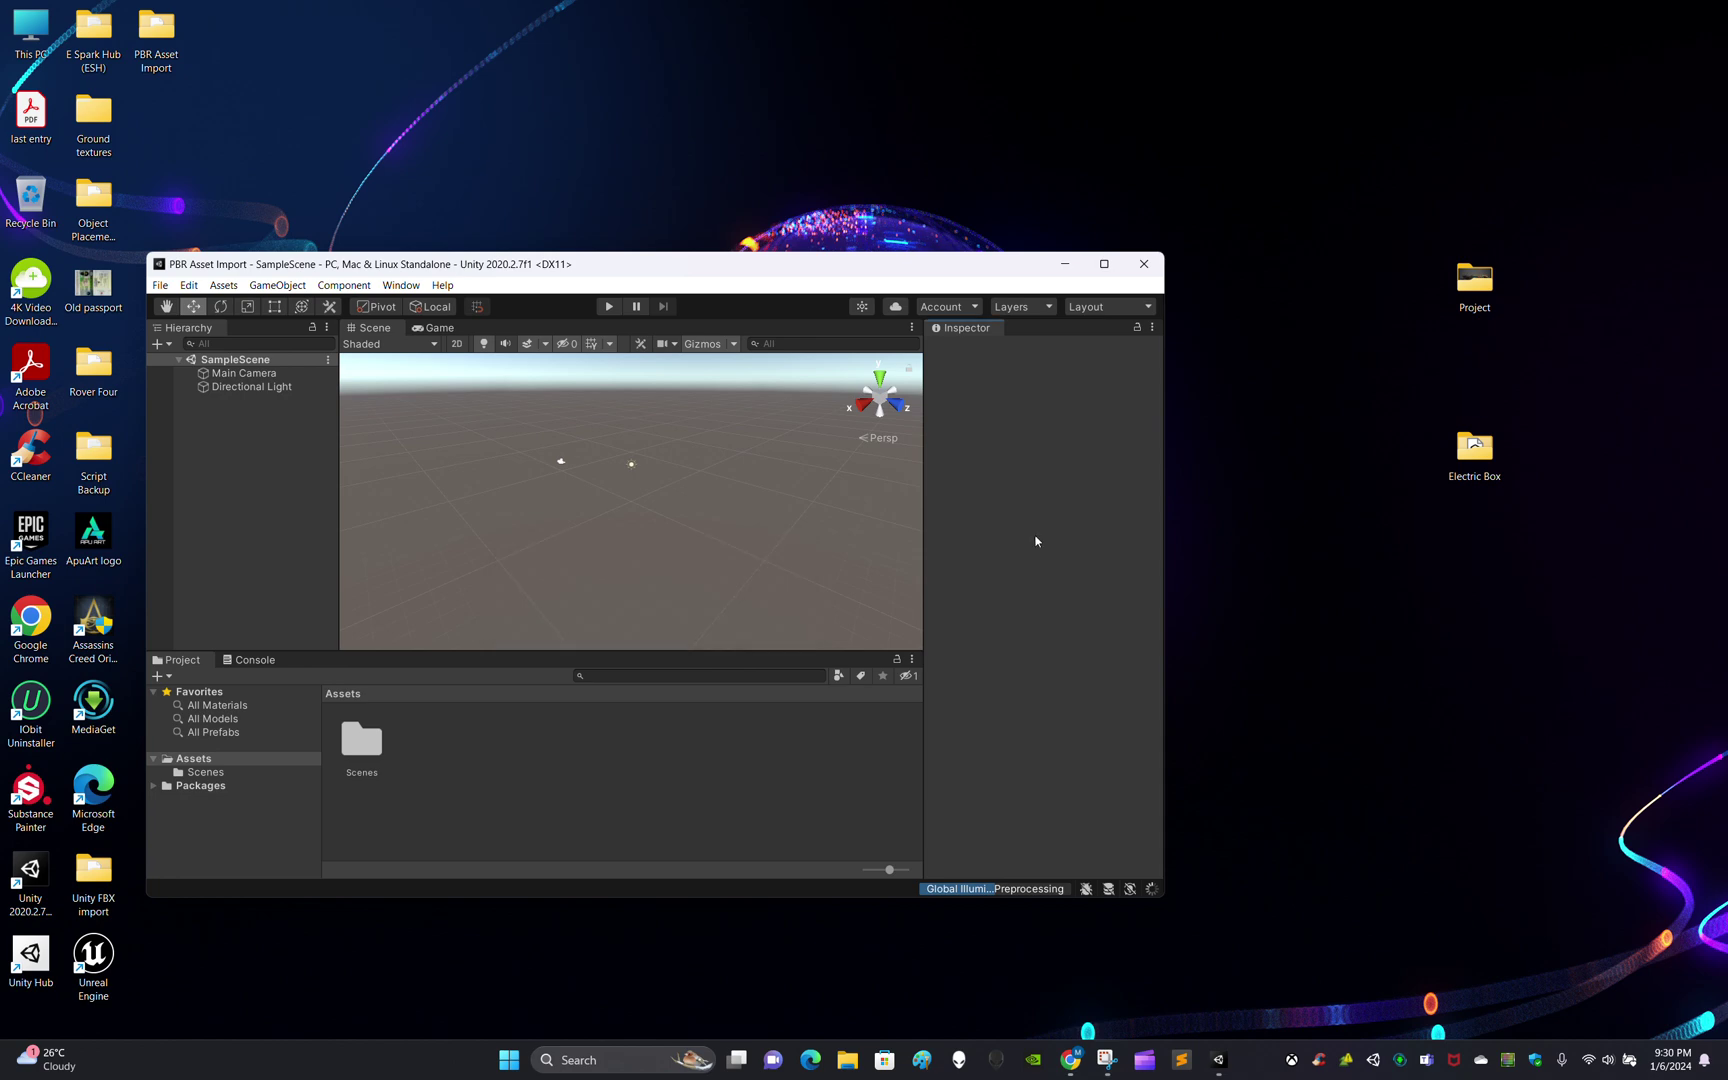
Maximize the editor window and look inside the Scenes folder, returning to the Assets folder
left_click(1104, 264)
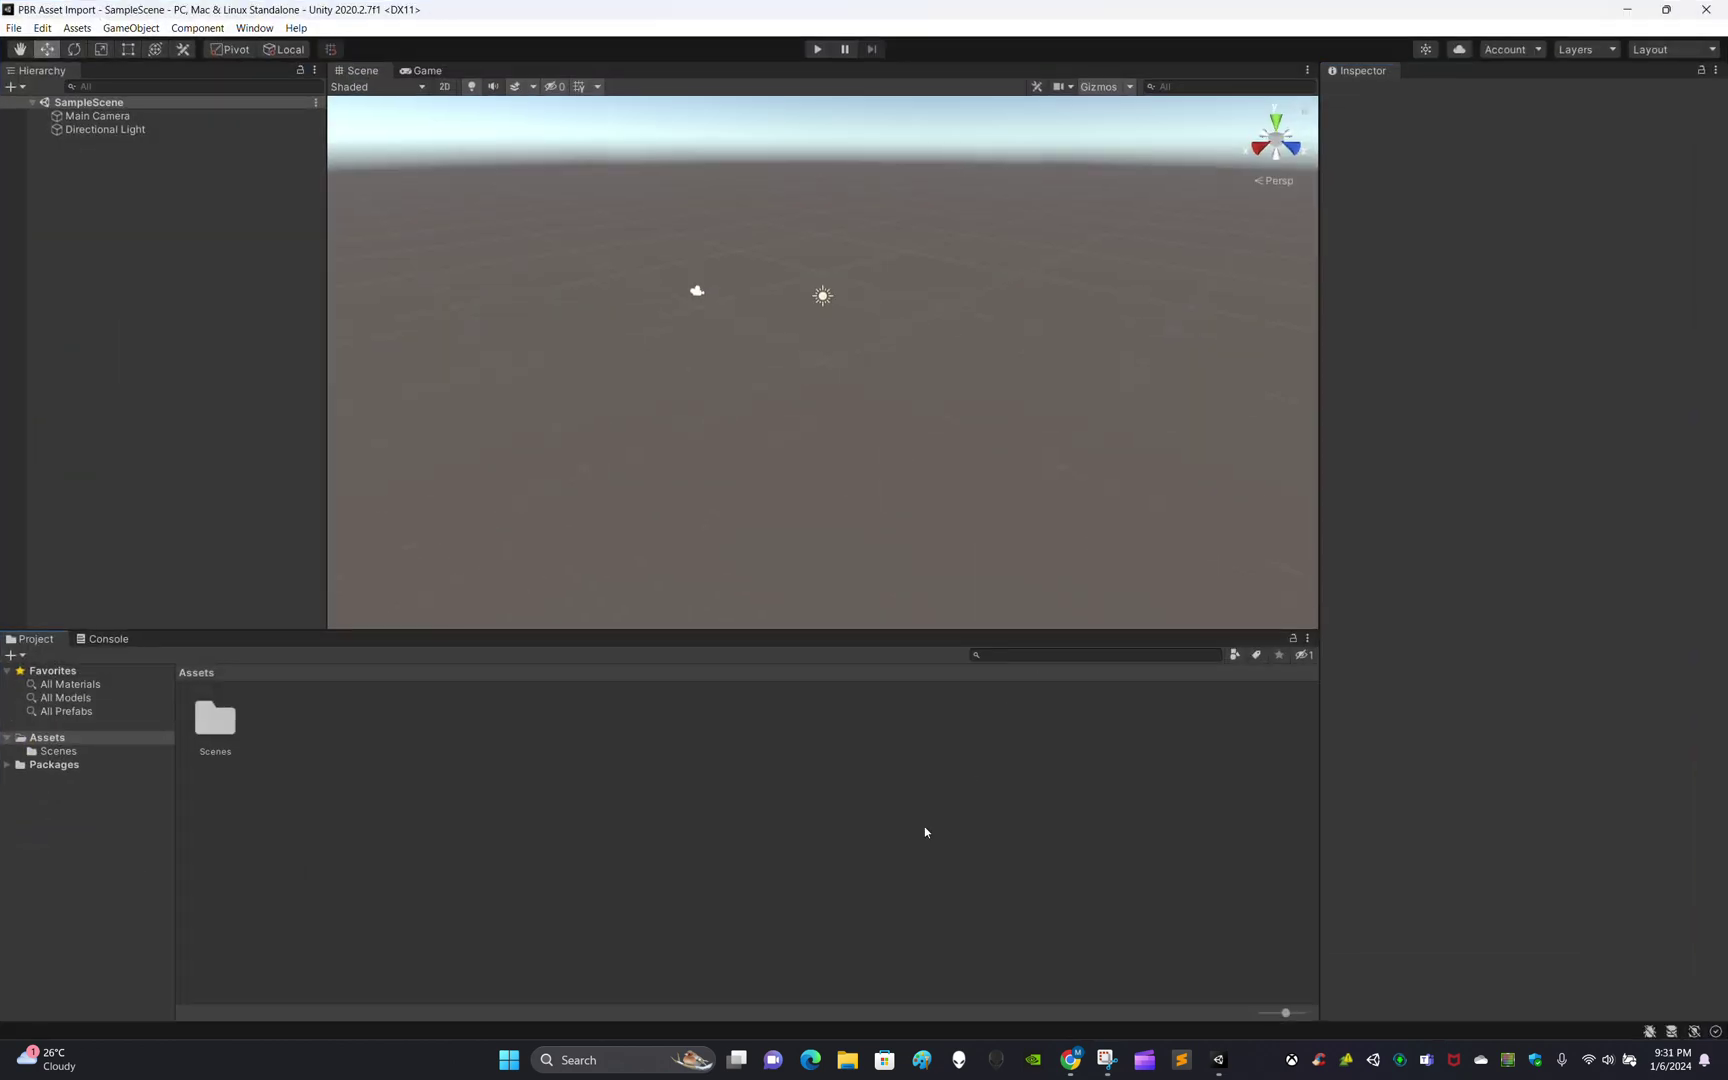
double_click(215, 719)
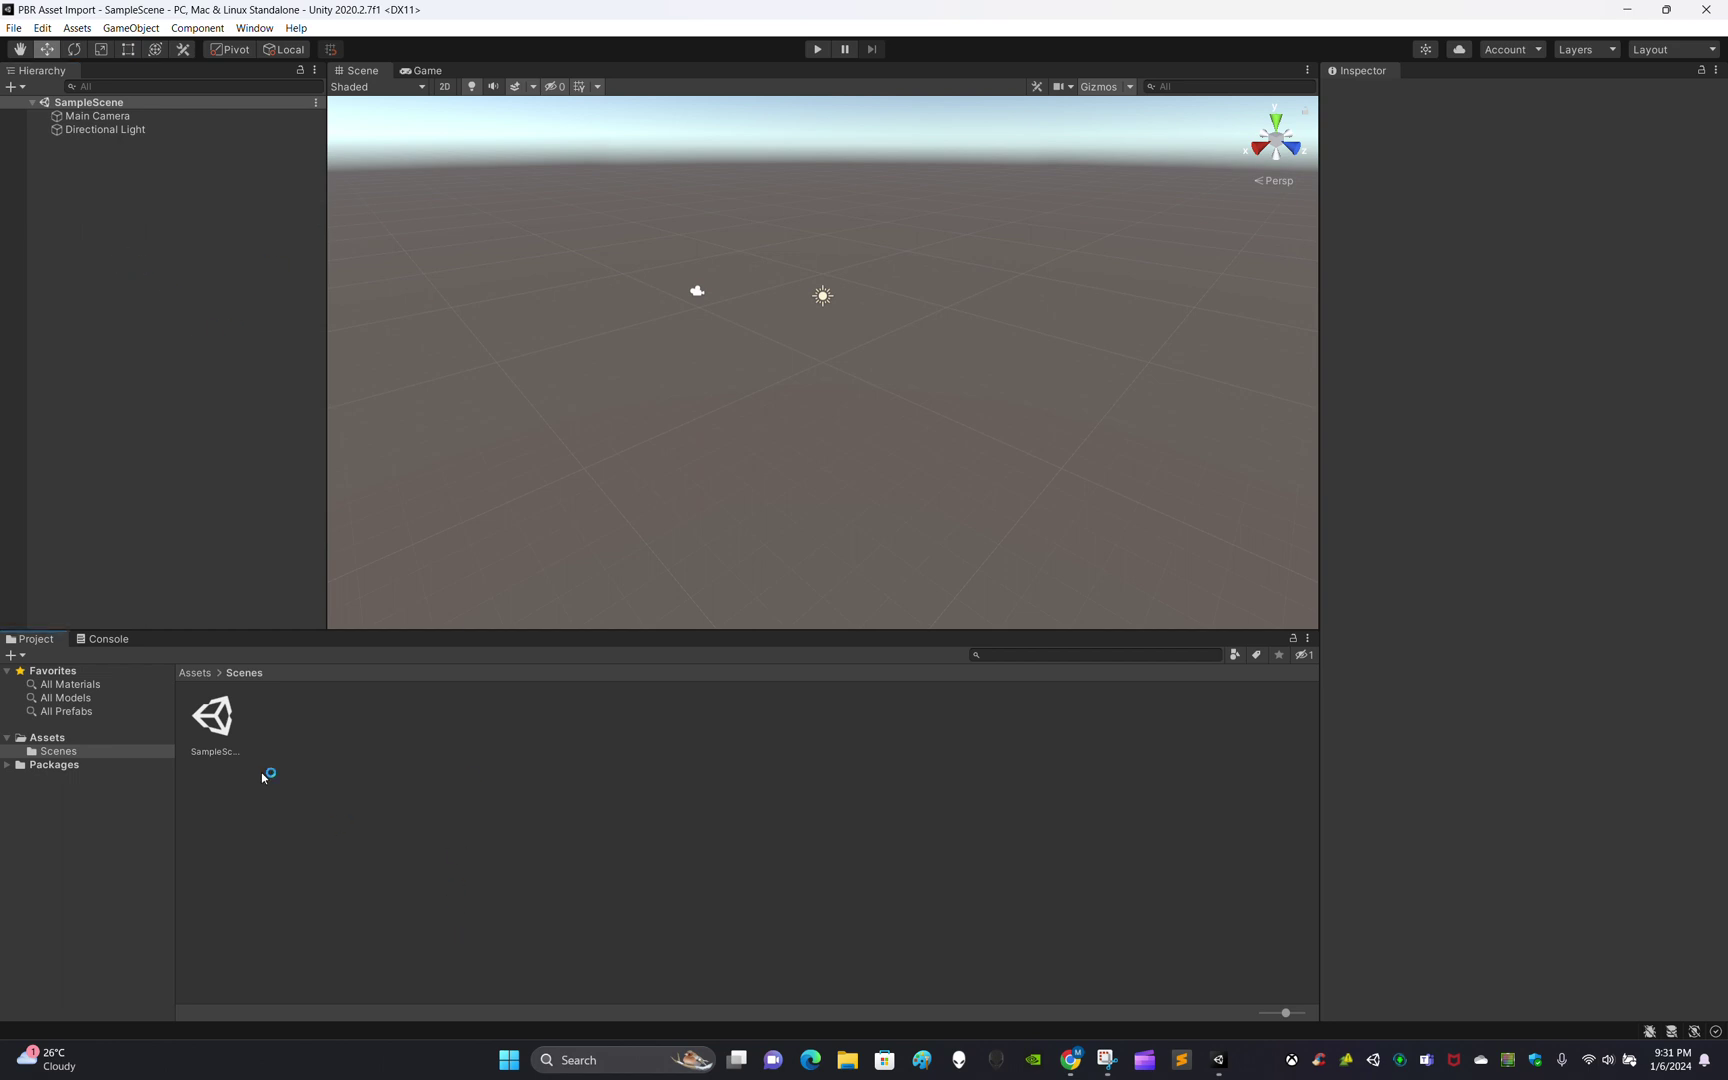
left_click(204, 674)
right_click_drag(768, 405, 852, 357)
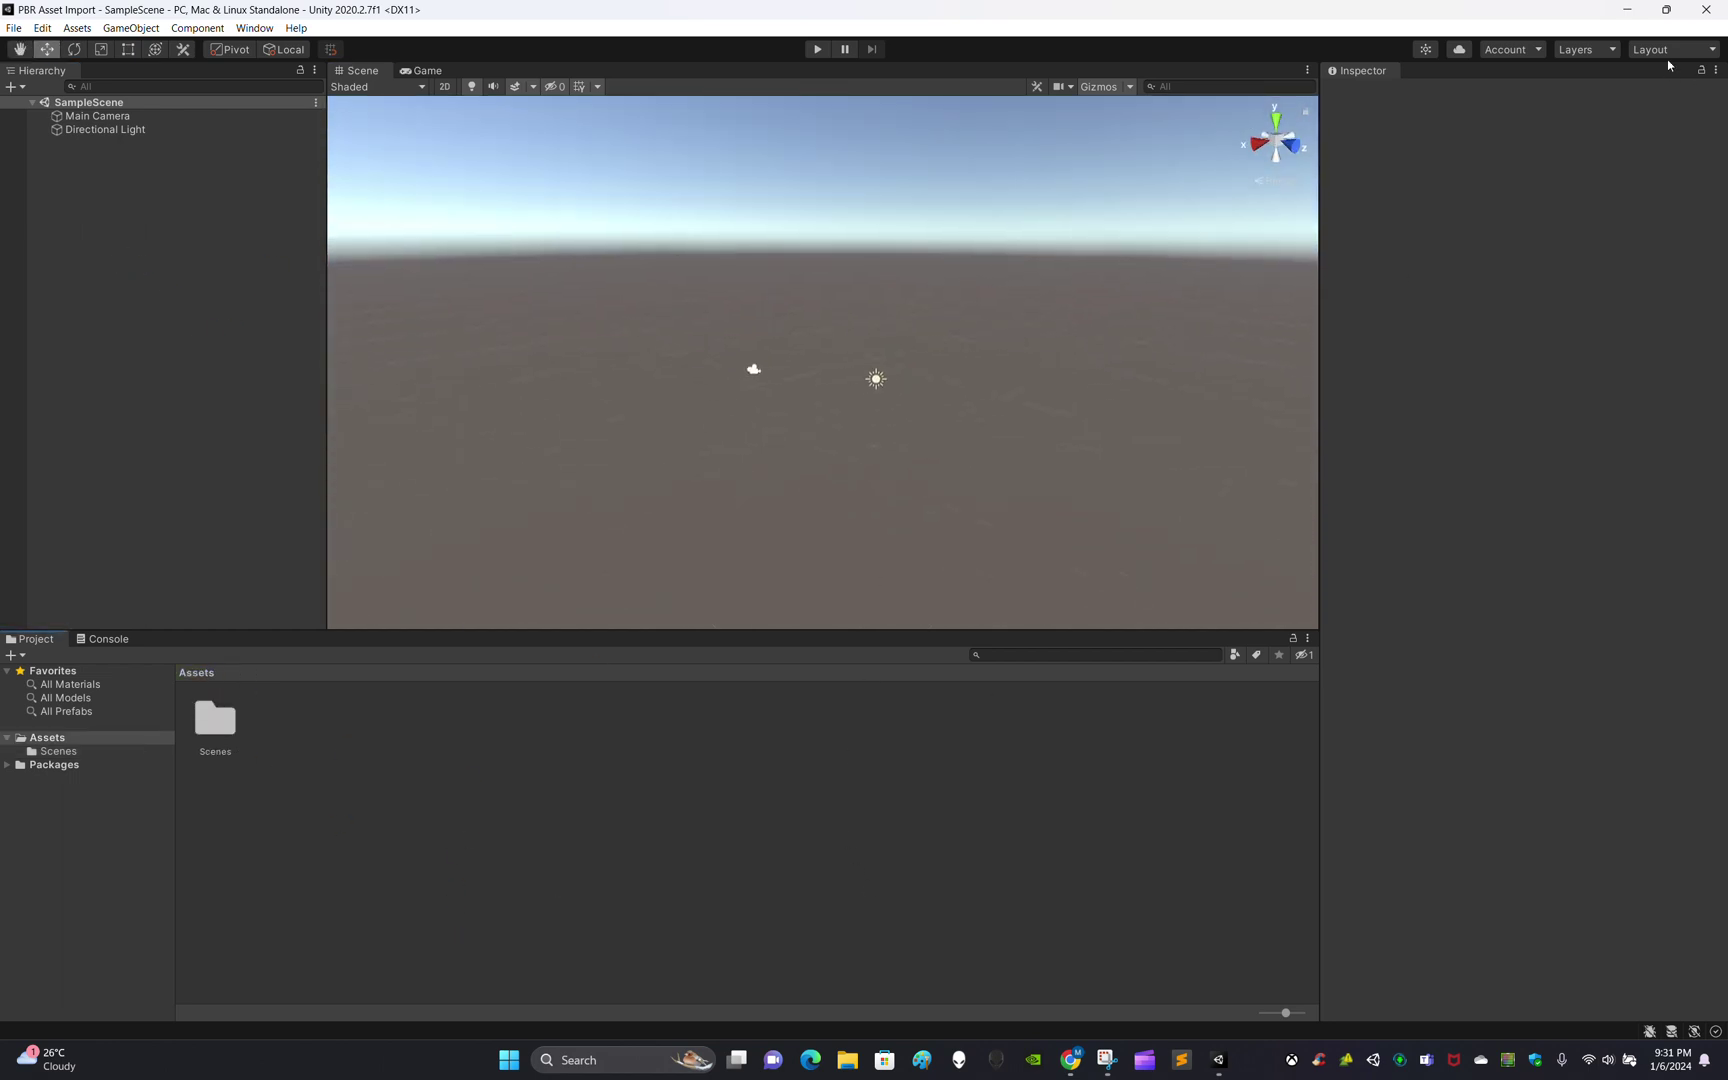
Shrink the Unity editor to a smaller window and open the Electric Box folder on the desktop
left_click(1631, 12)
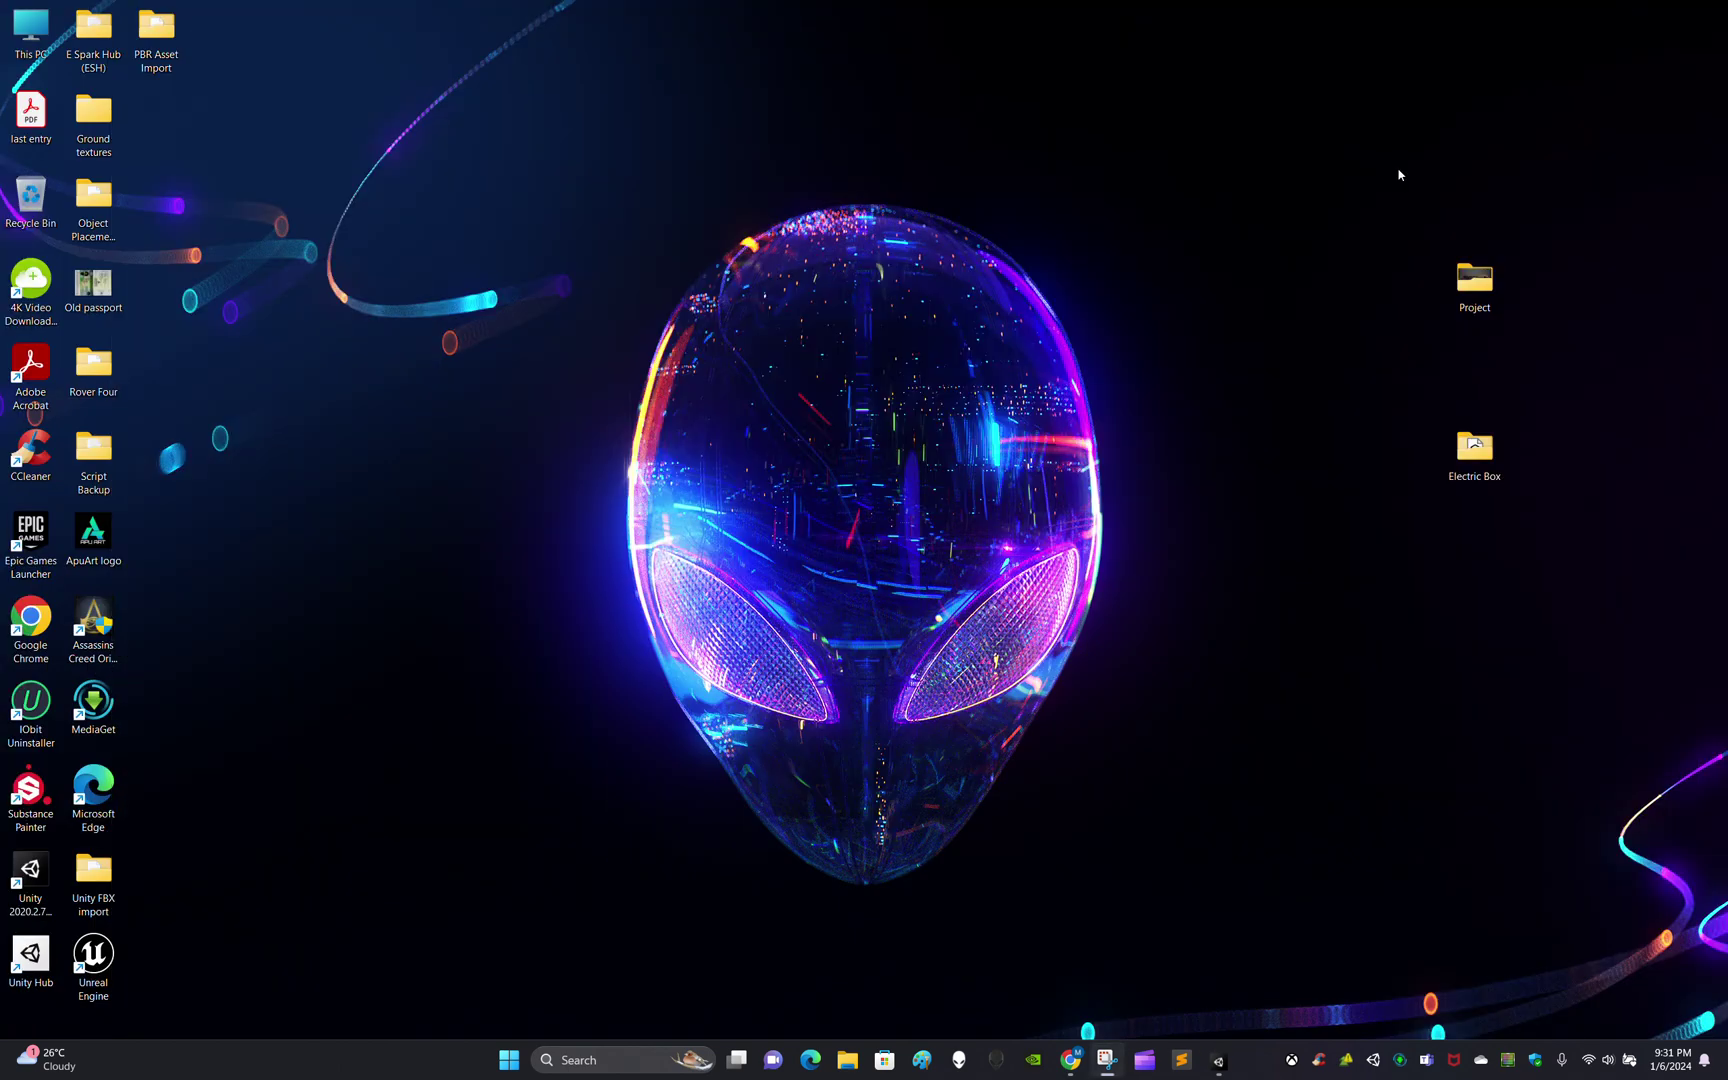
left_click(1218, 1059)
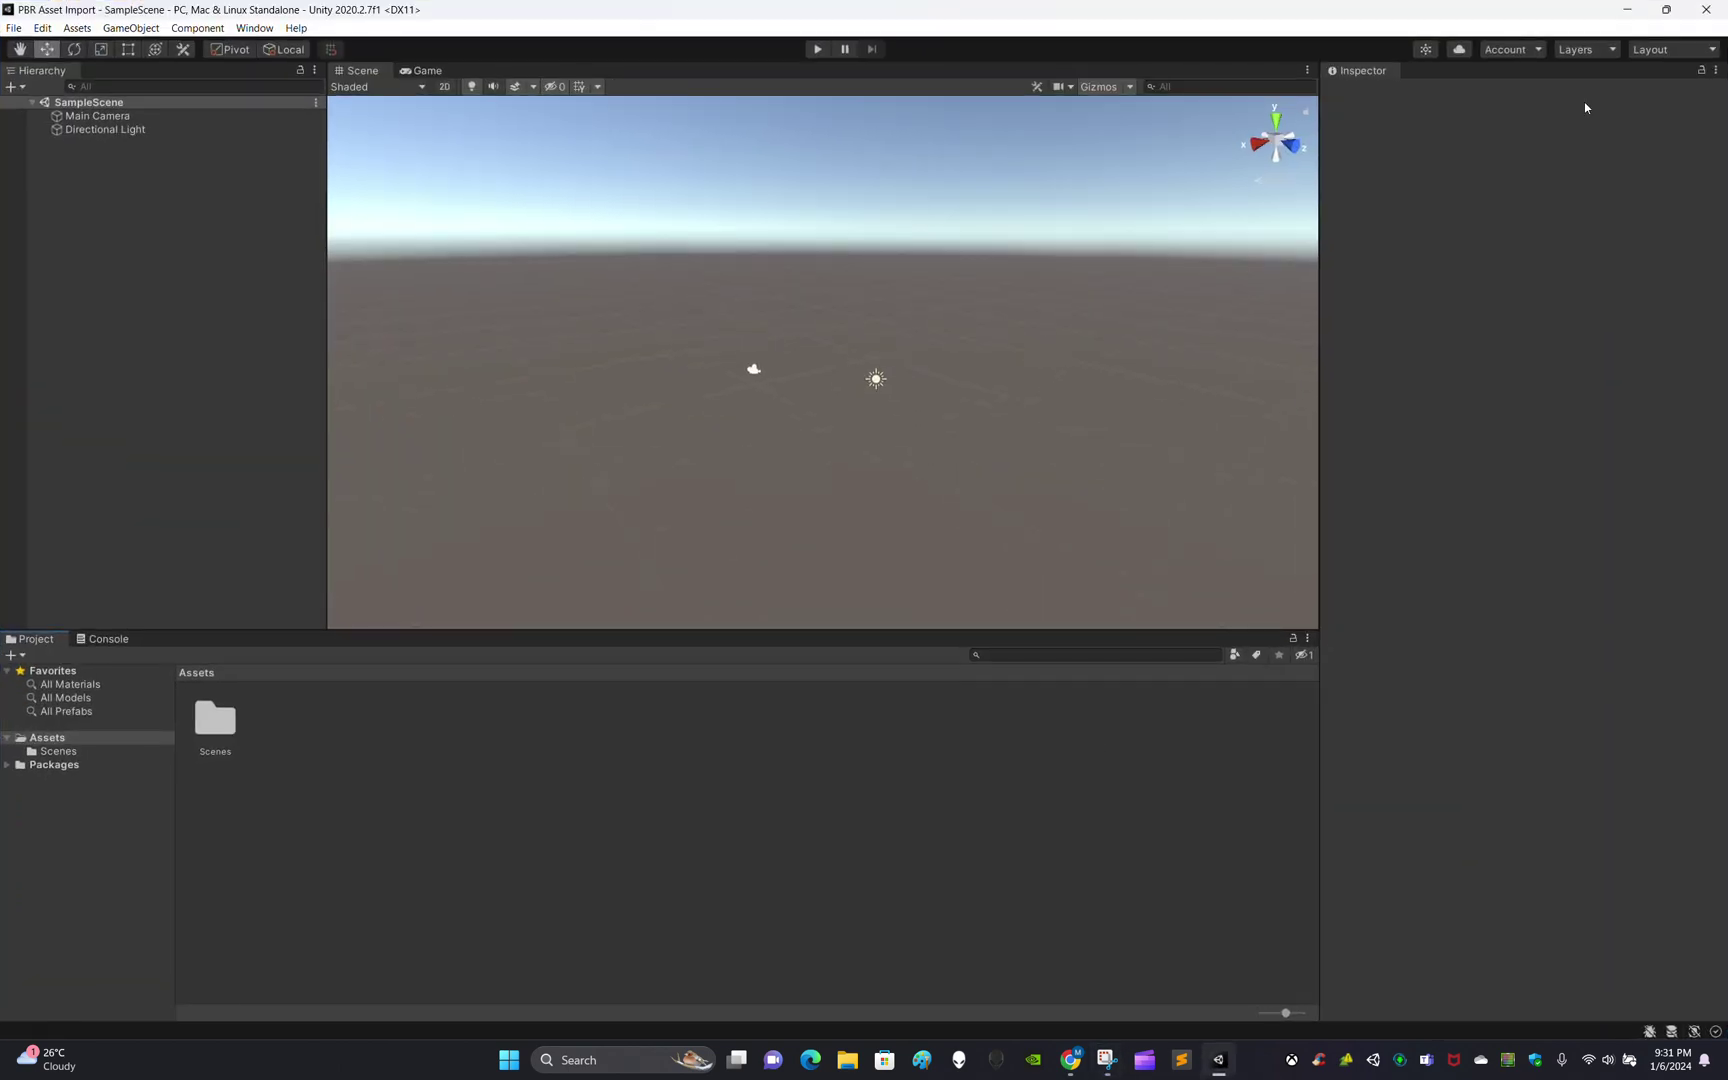
left_click(1666, 9)
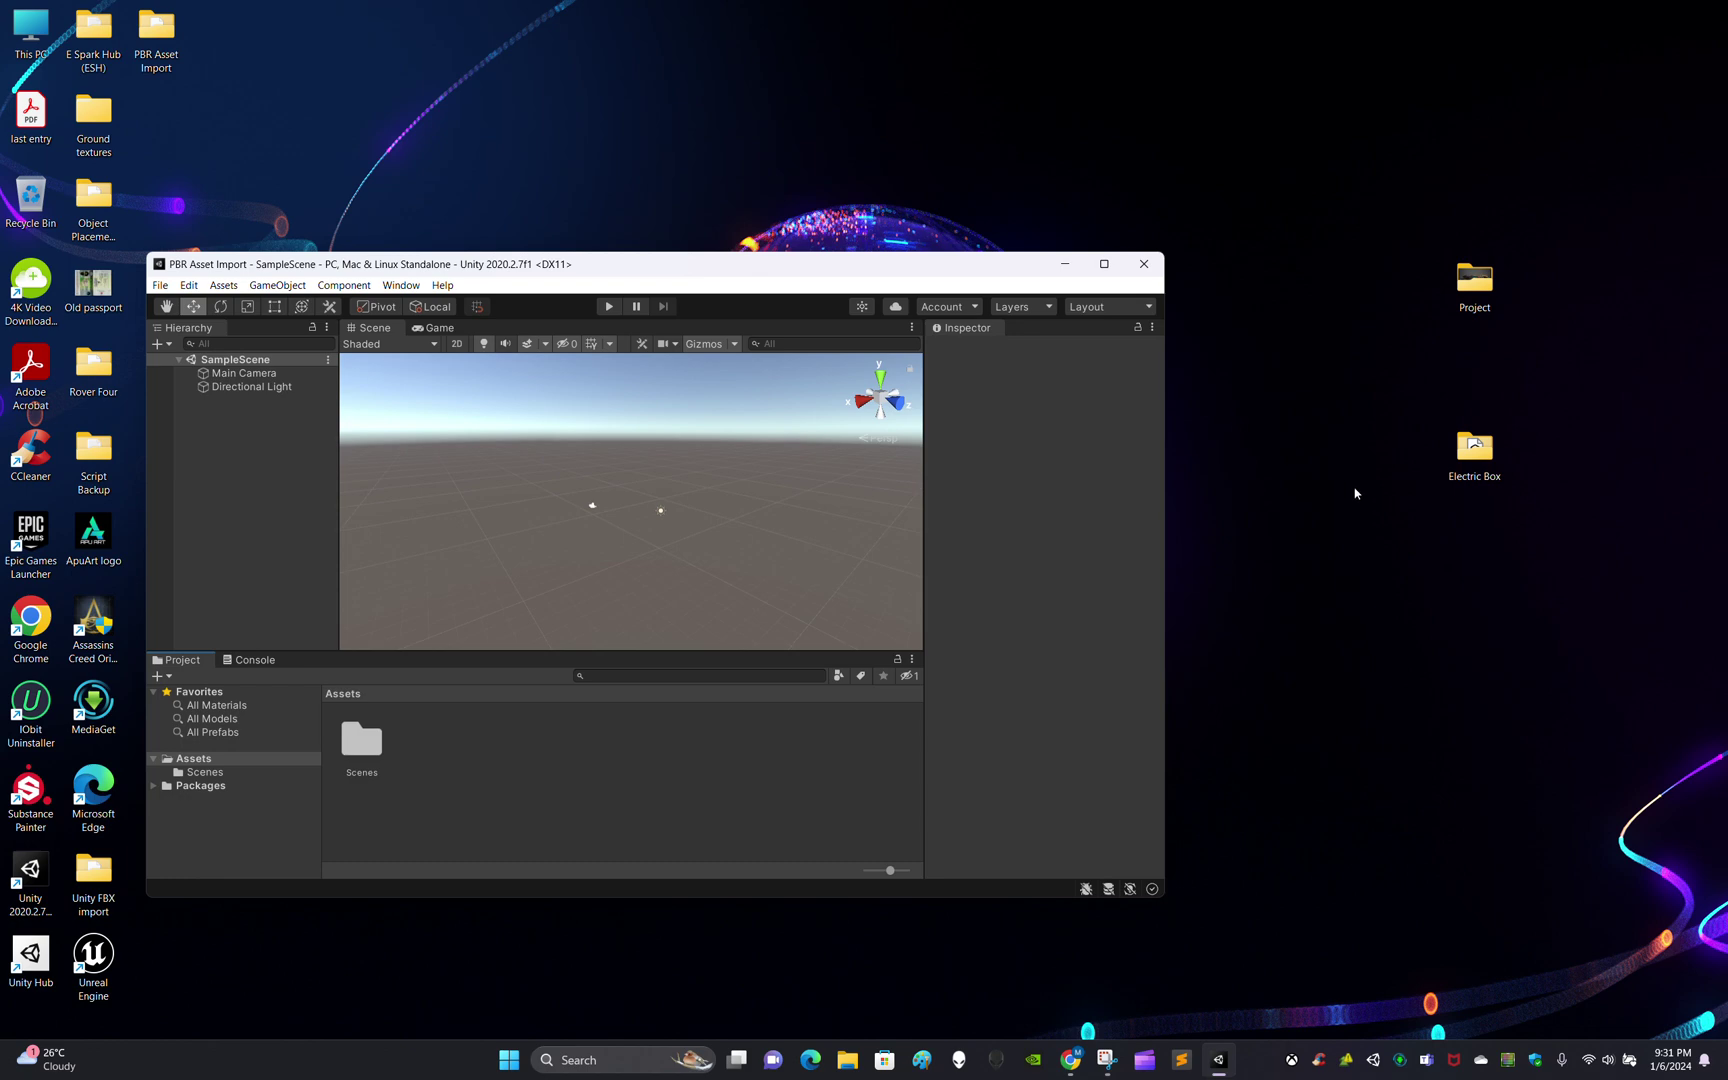
left_click(1355, 493)
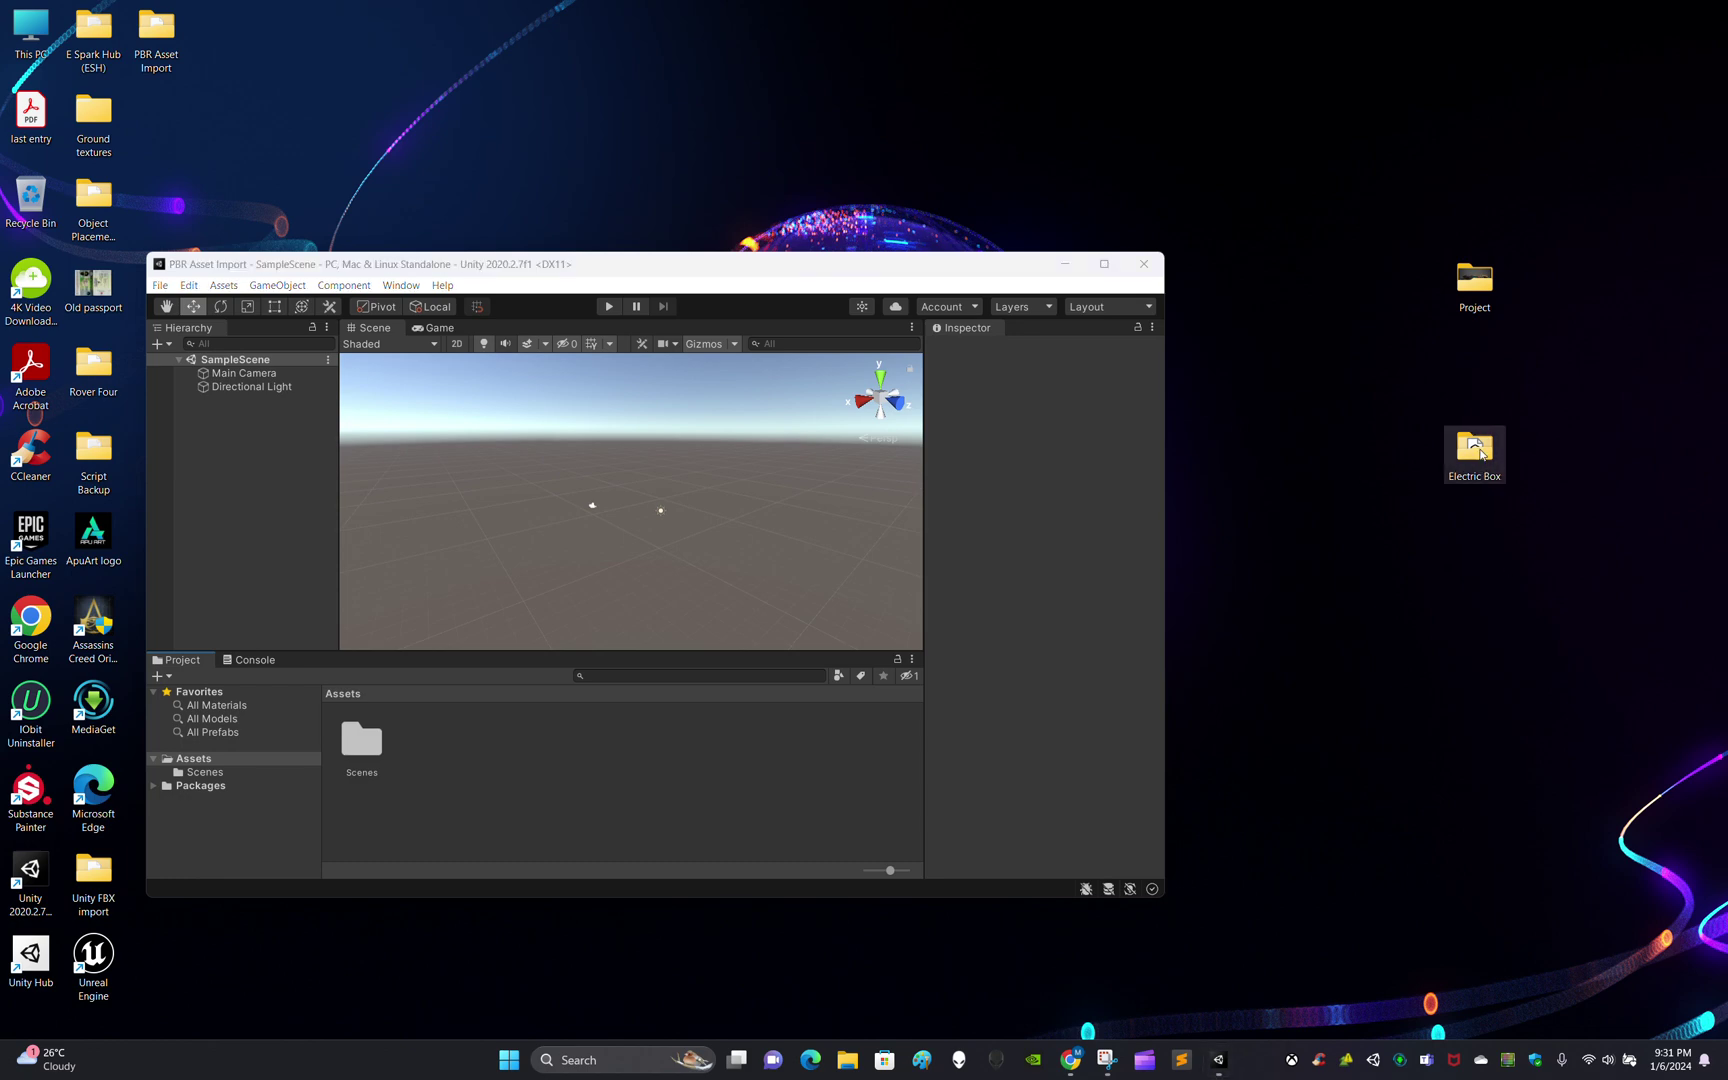
double_click(1475, 450)
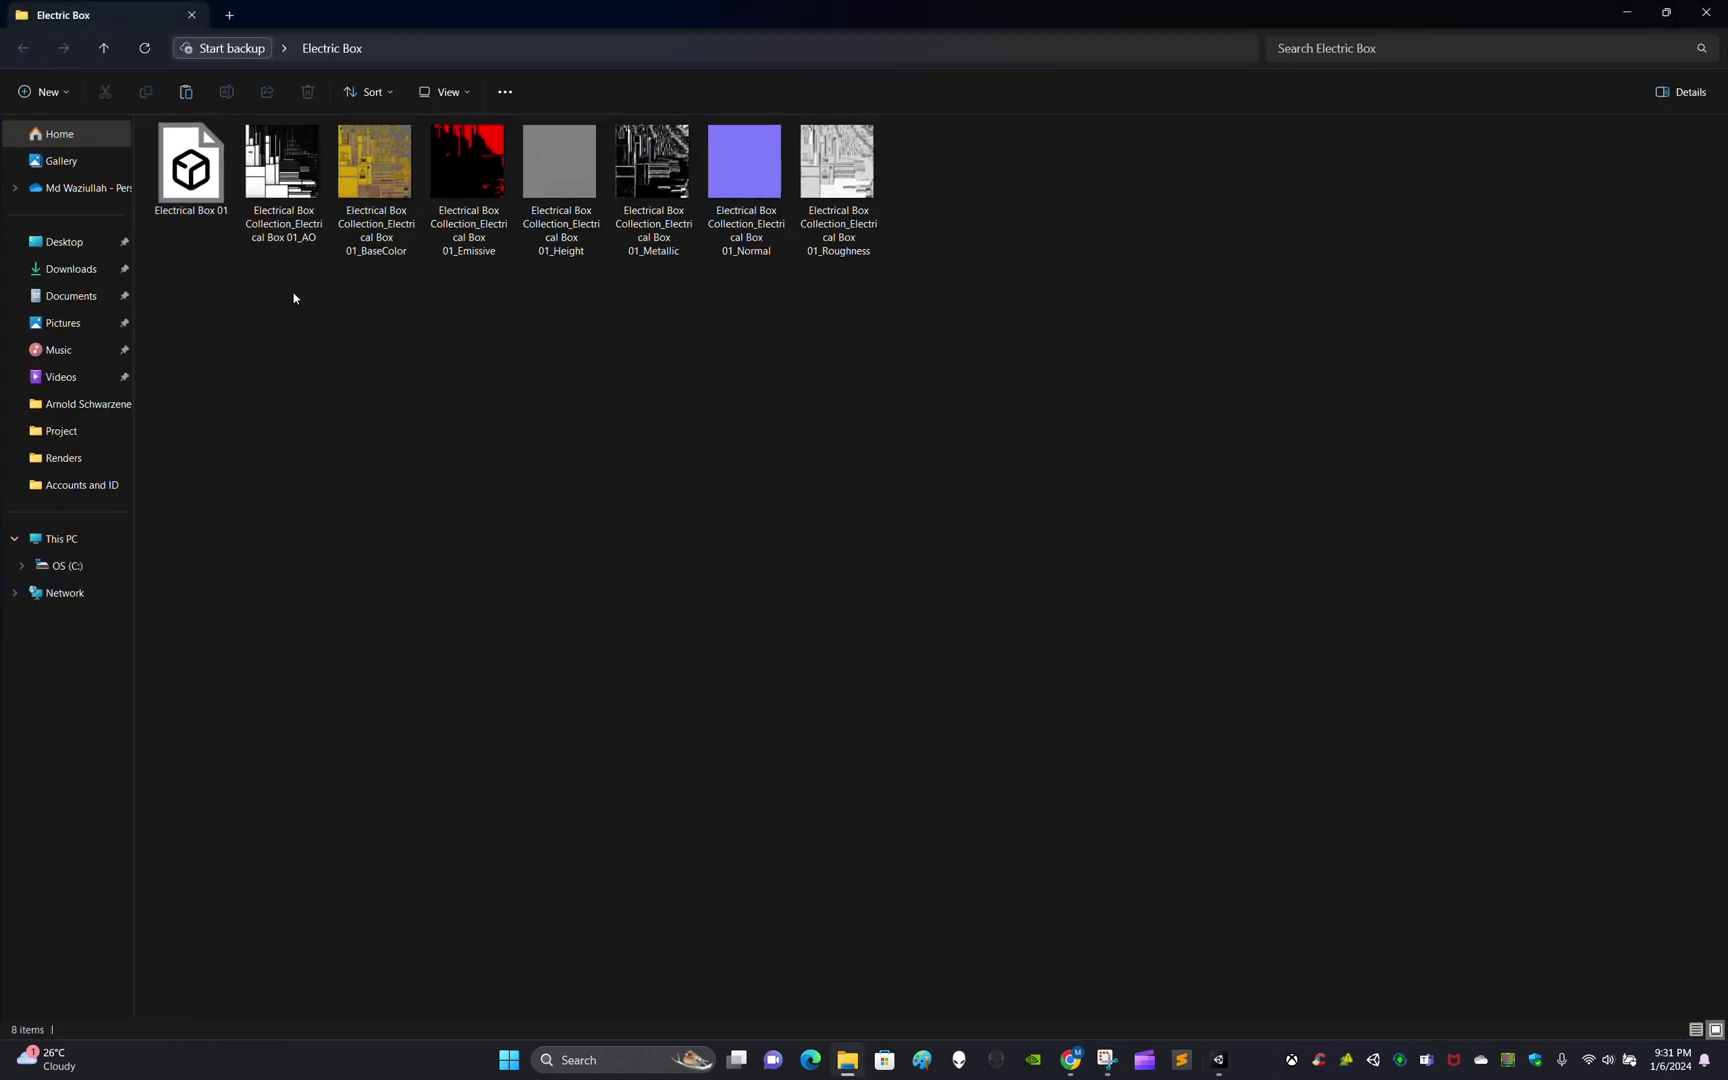
Examine the Electrical Box 01 model file and its accompanying texture images in the Electric Box folder
left_click(190, 170)
left_click(255, 324)
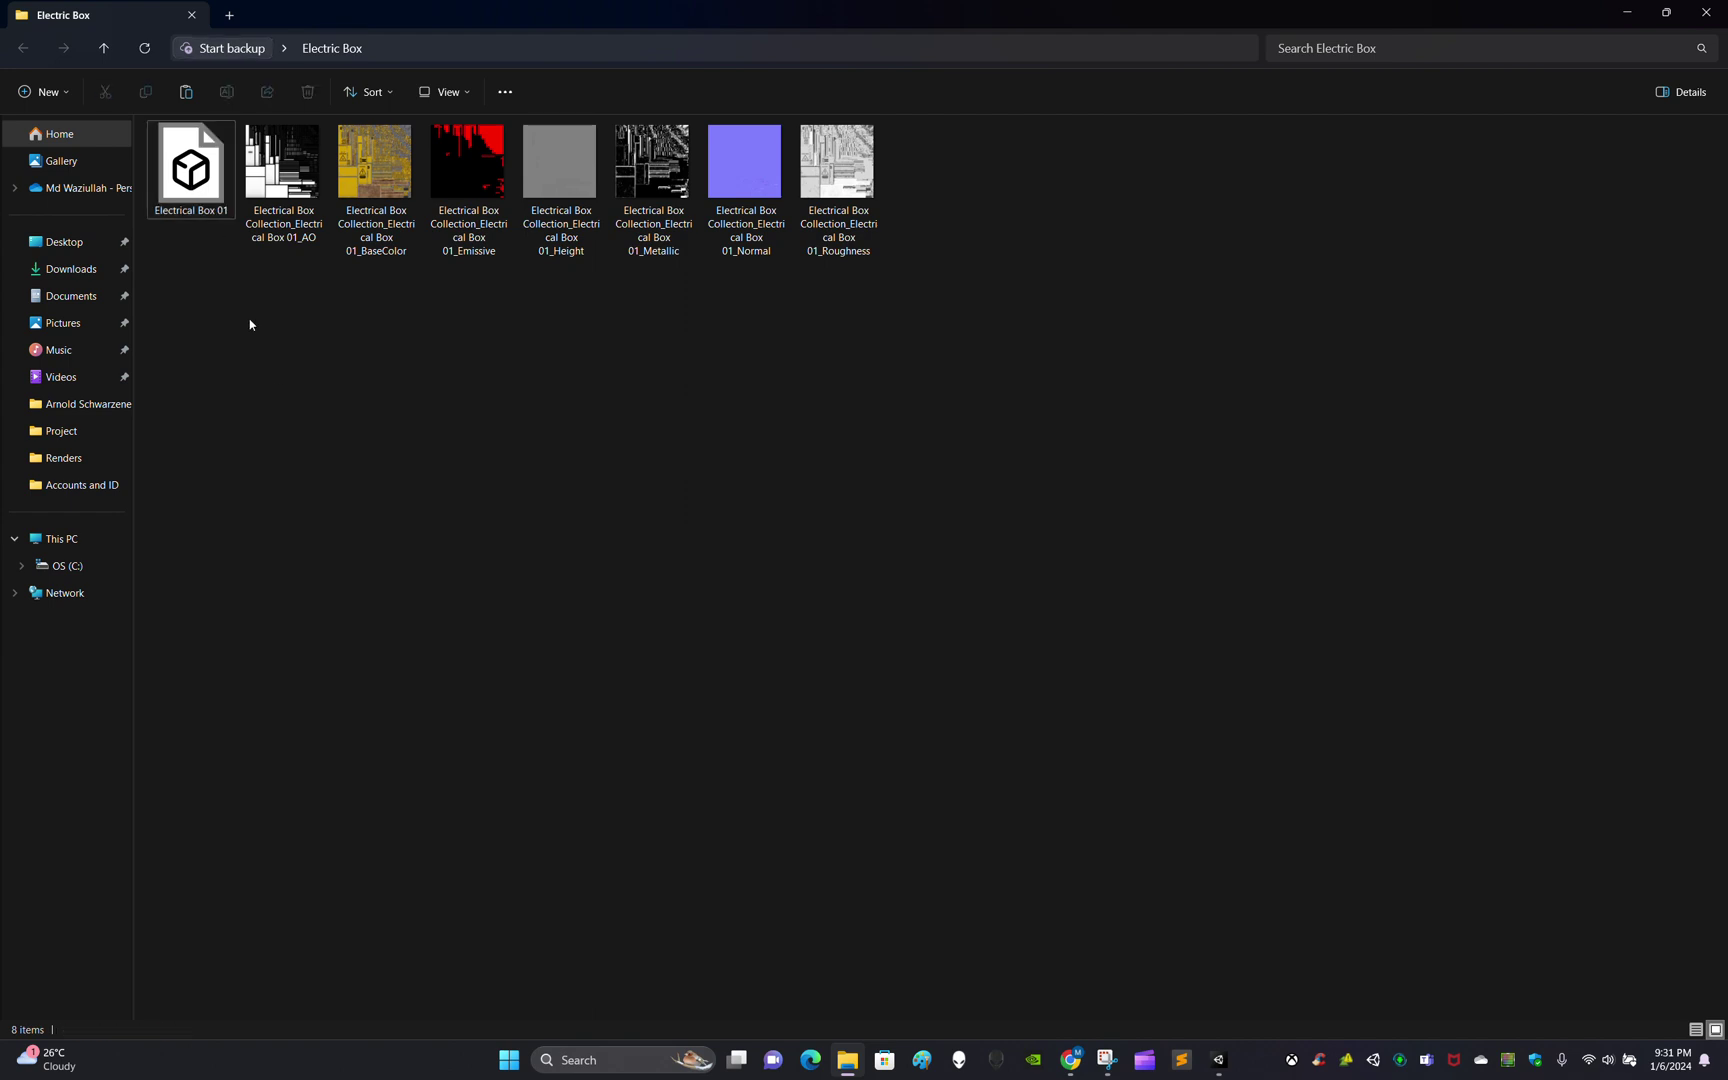
left_click(190, 188)
left_click(274, 374)
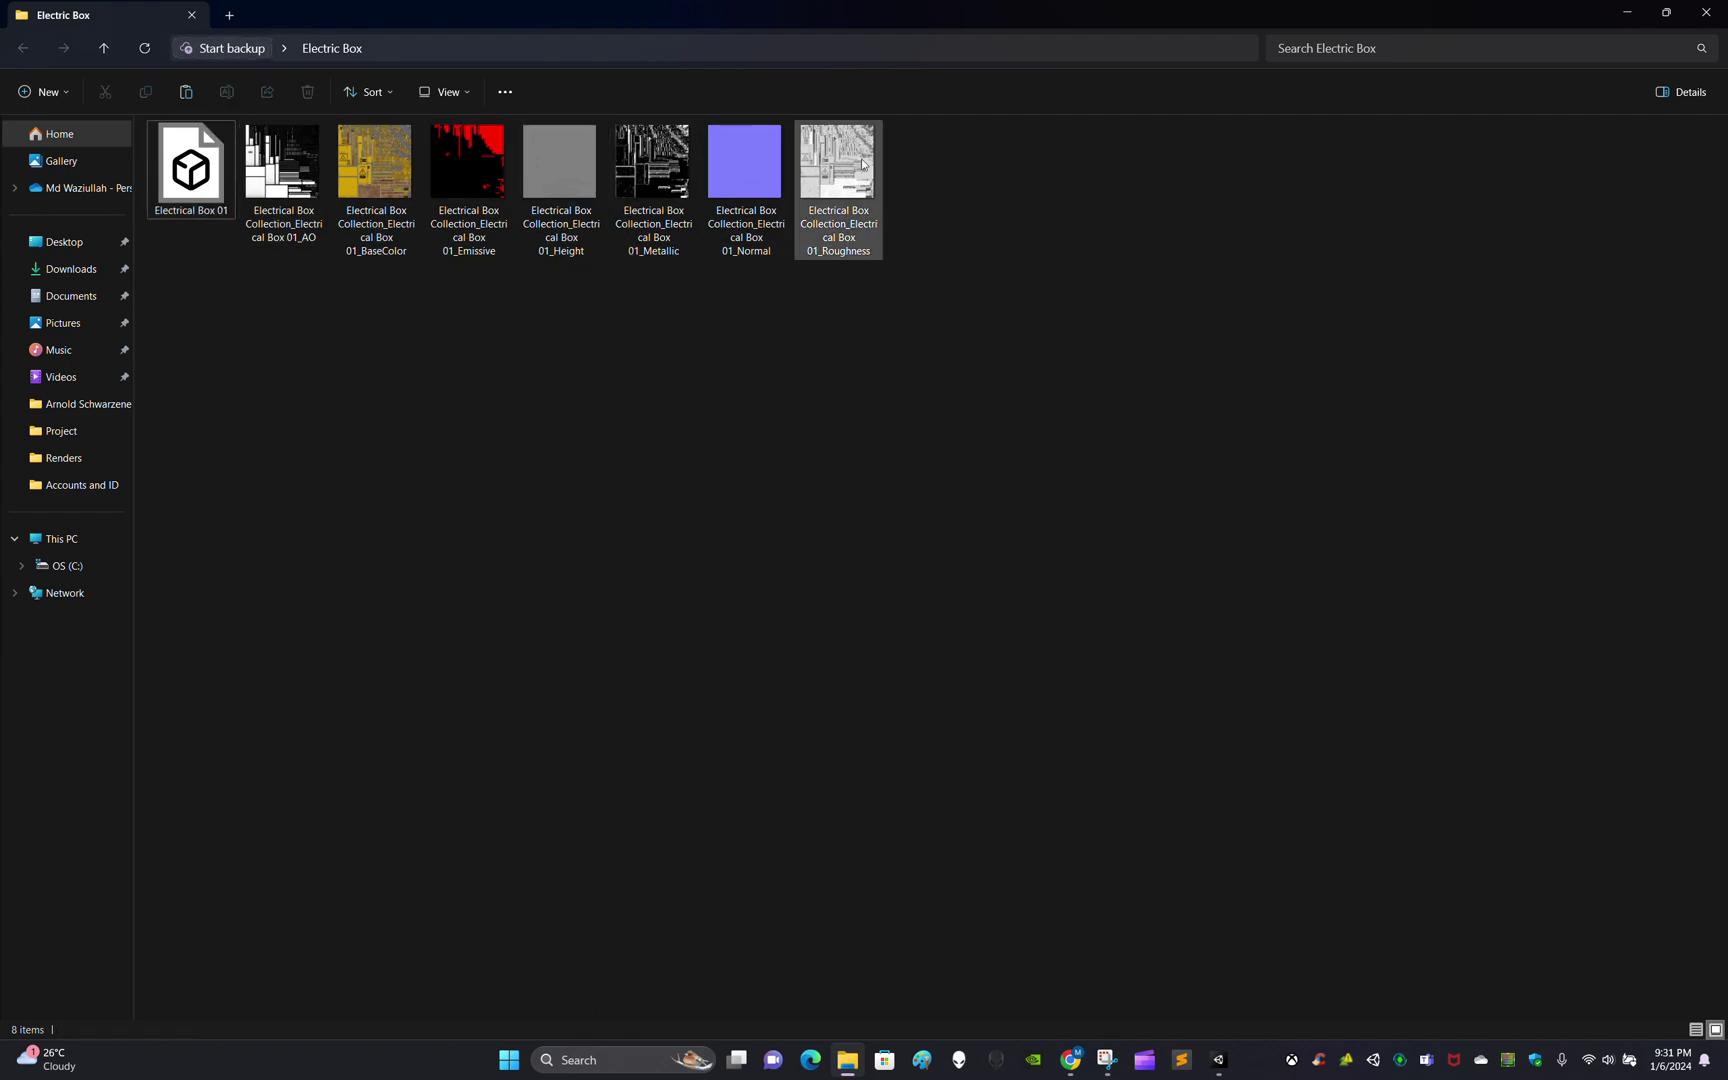
left_click(293, 173)
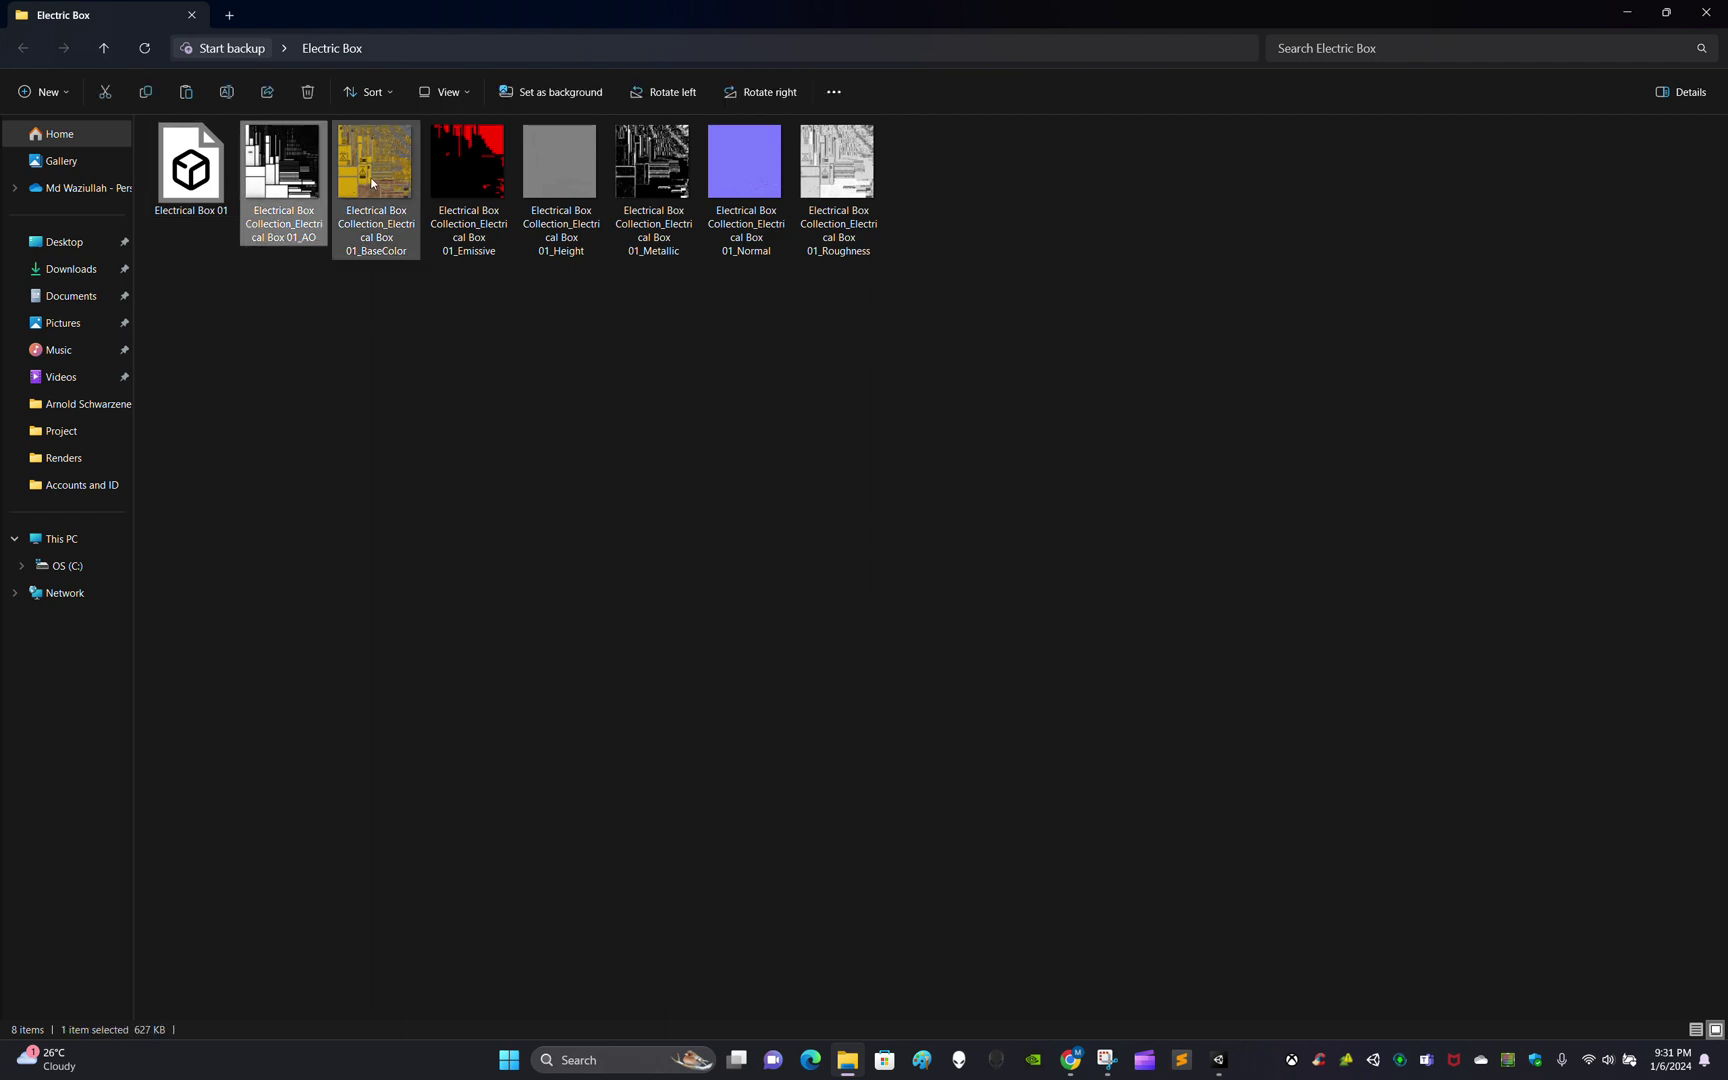
left_click(375, 165)
left_click(467, 165)
left_click(545, 159)
left_click(647, 172)
left_click(728, 171)
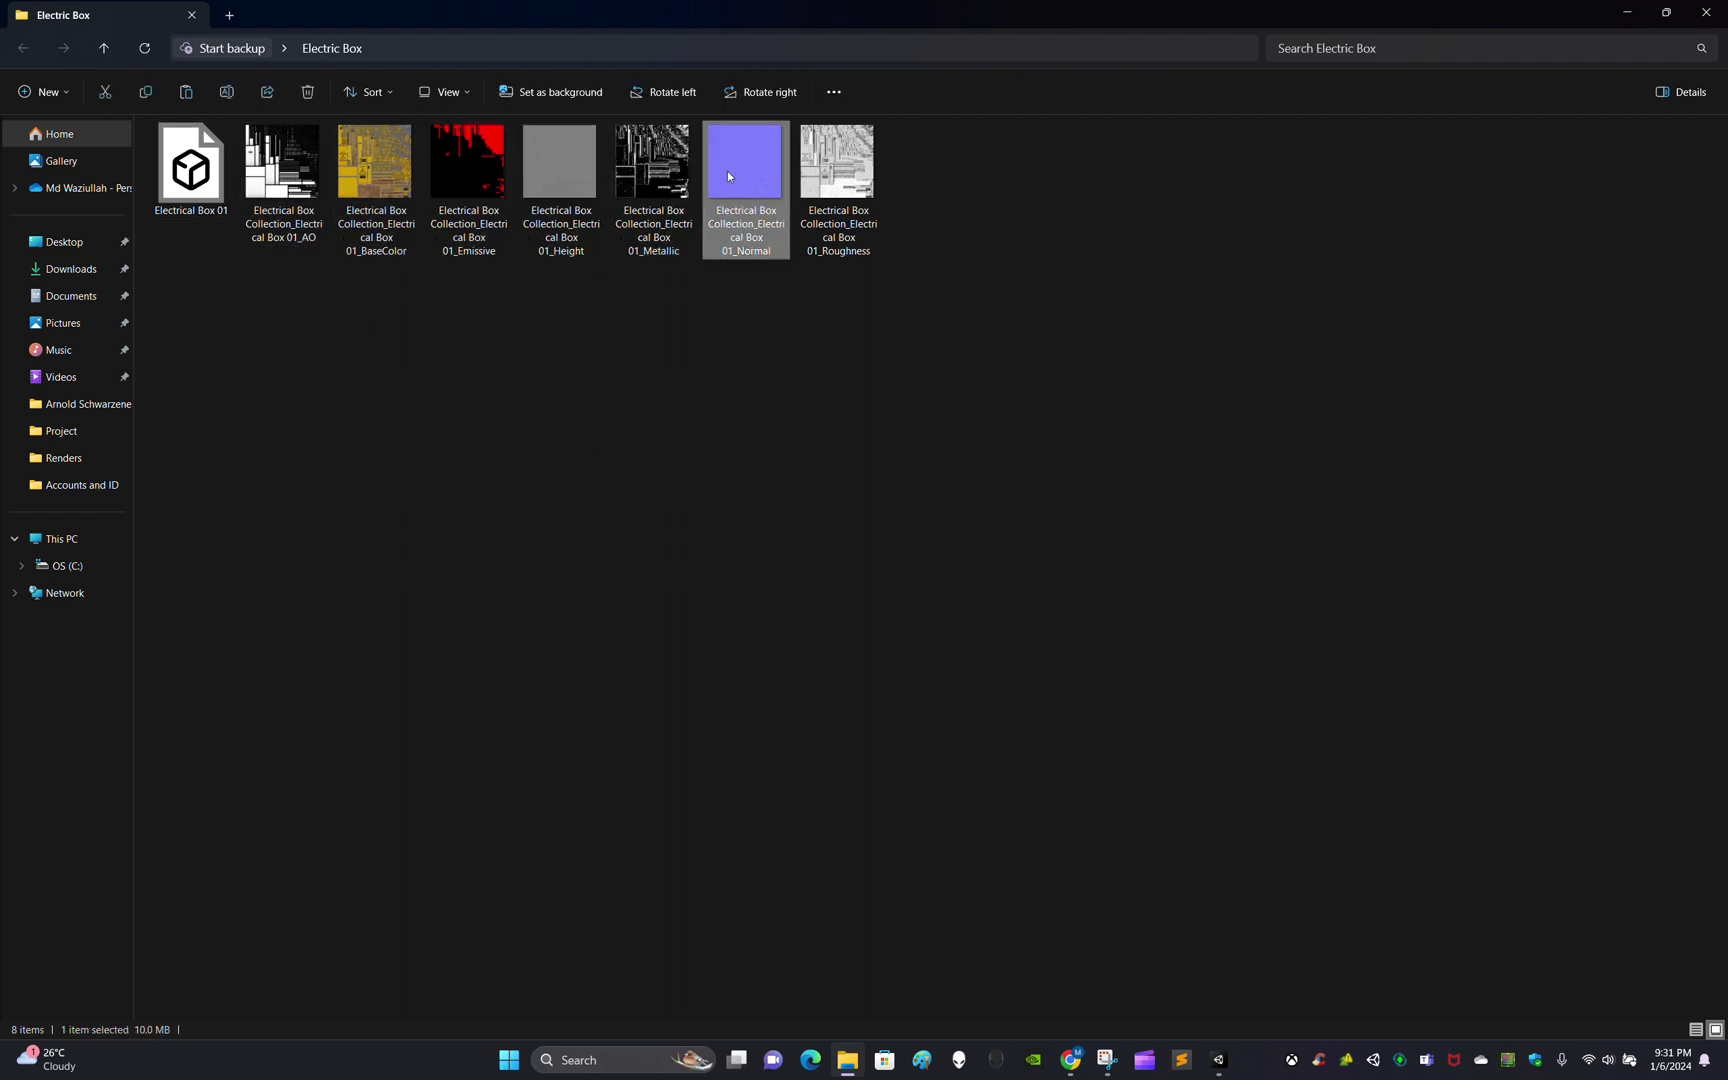
left_click(835, 165)
left_click(405, 386)
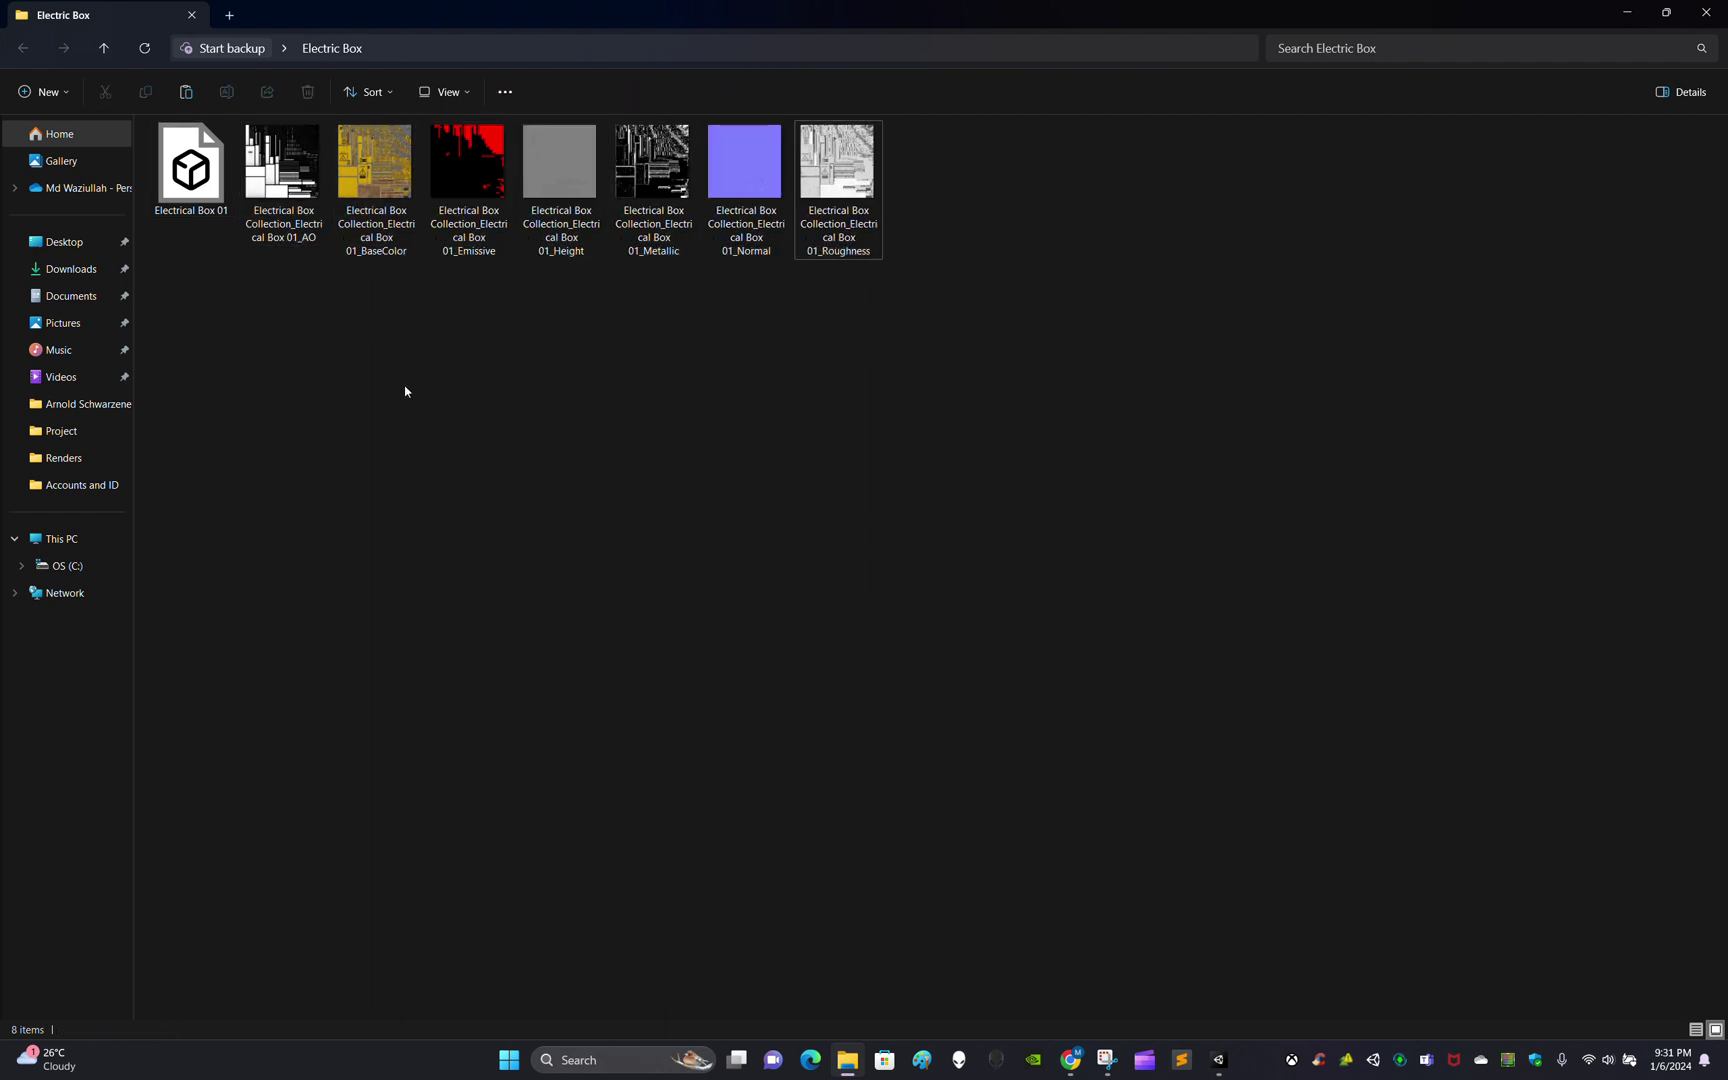
Review each texture map by type: AO, BaseColor, Emissive, Height, Metallic, Normal and Roughness
left_click(297, 183)
left_click(318, 409)
left_click(297, 212)
left_click(350, 298)
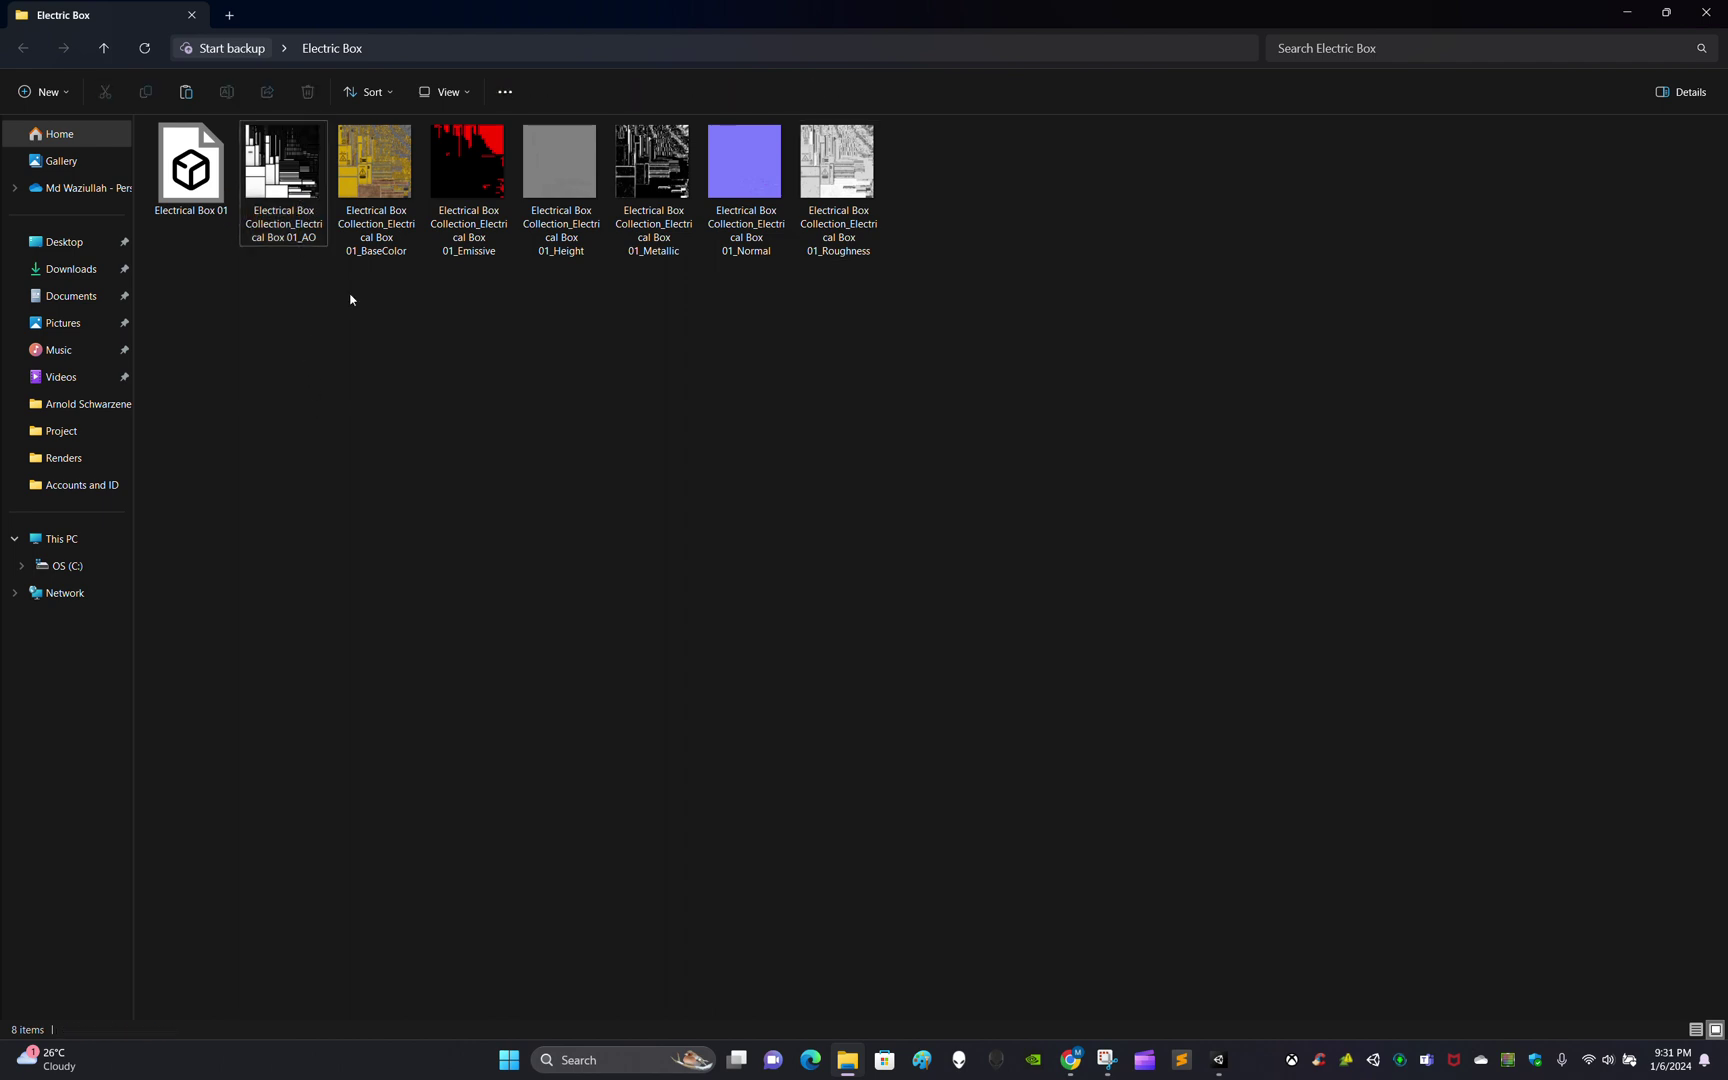
mouse_move(392, 254)
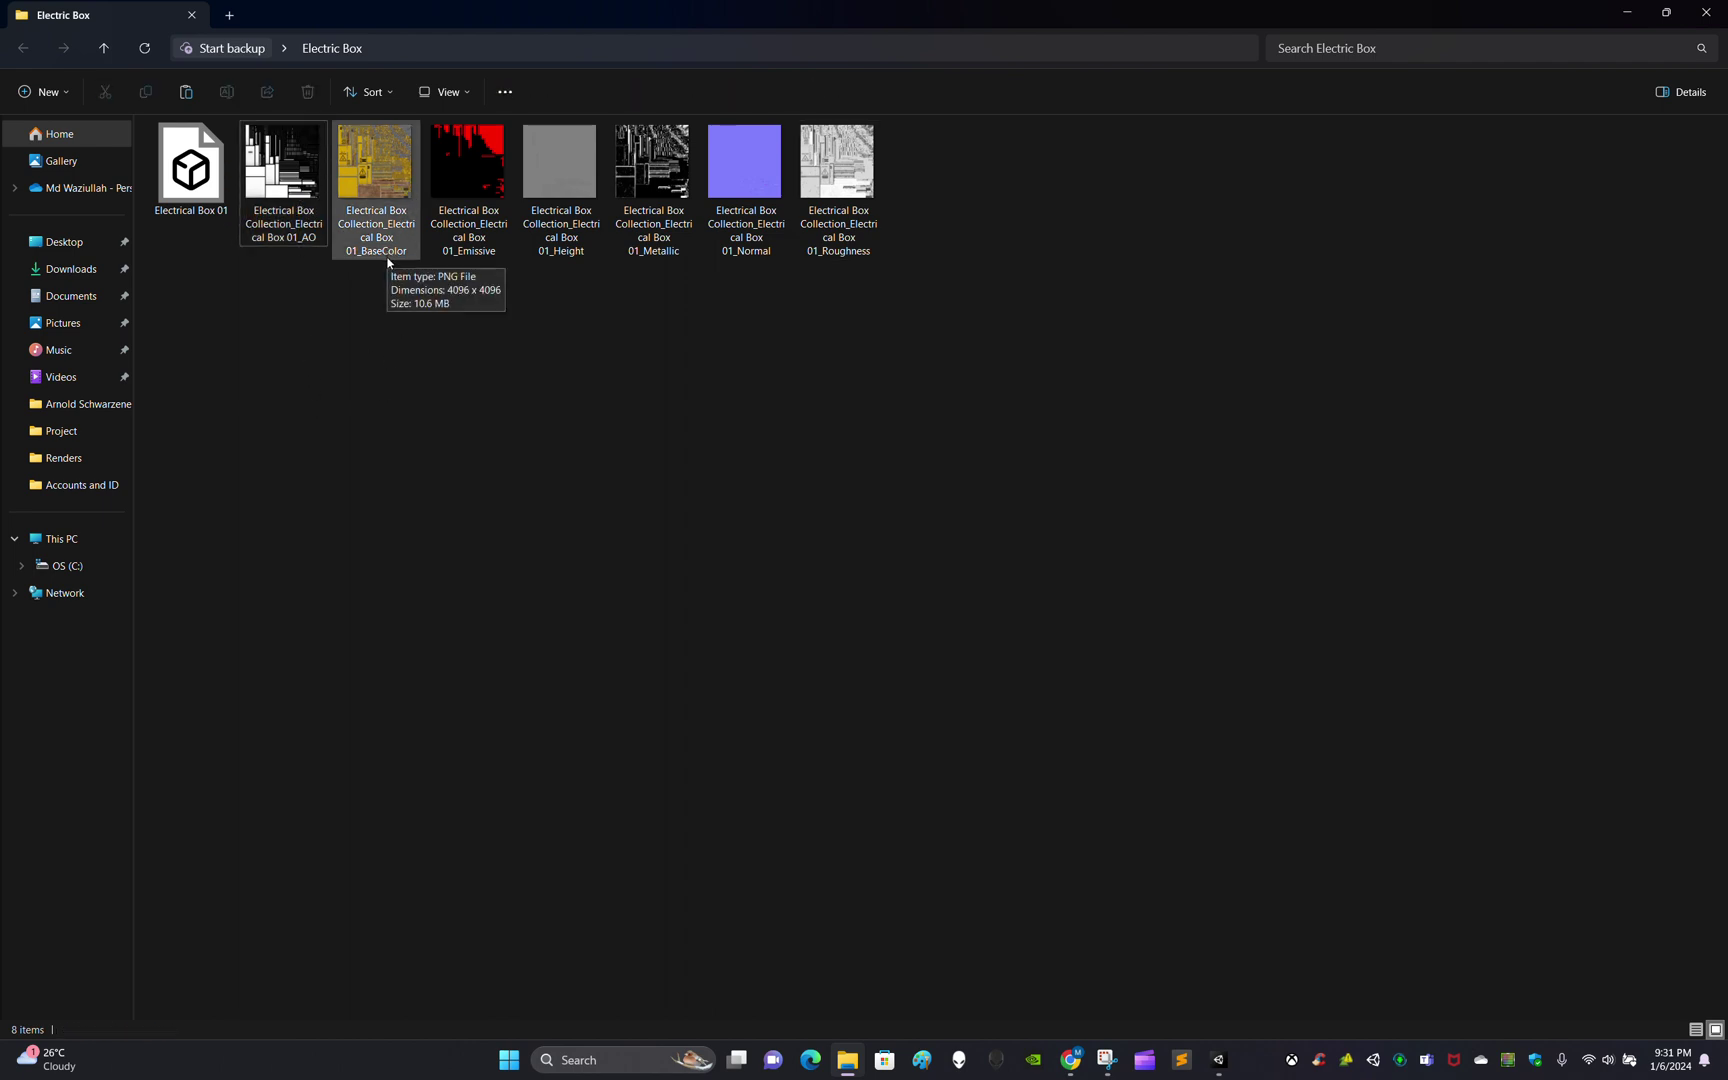
left_click(381, 173)
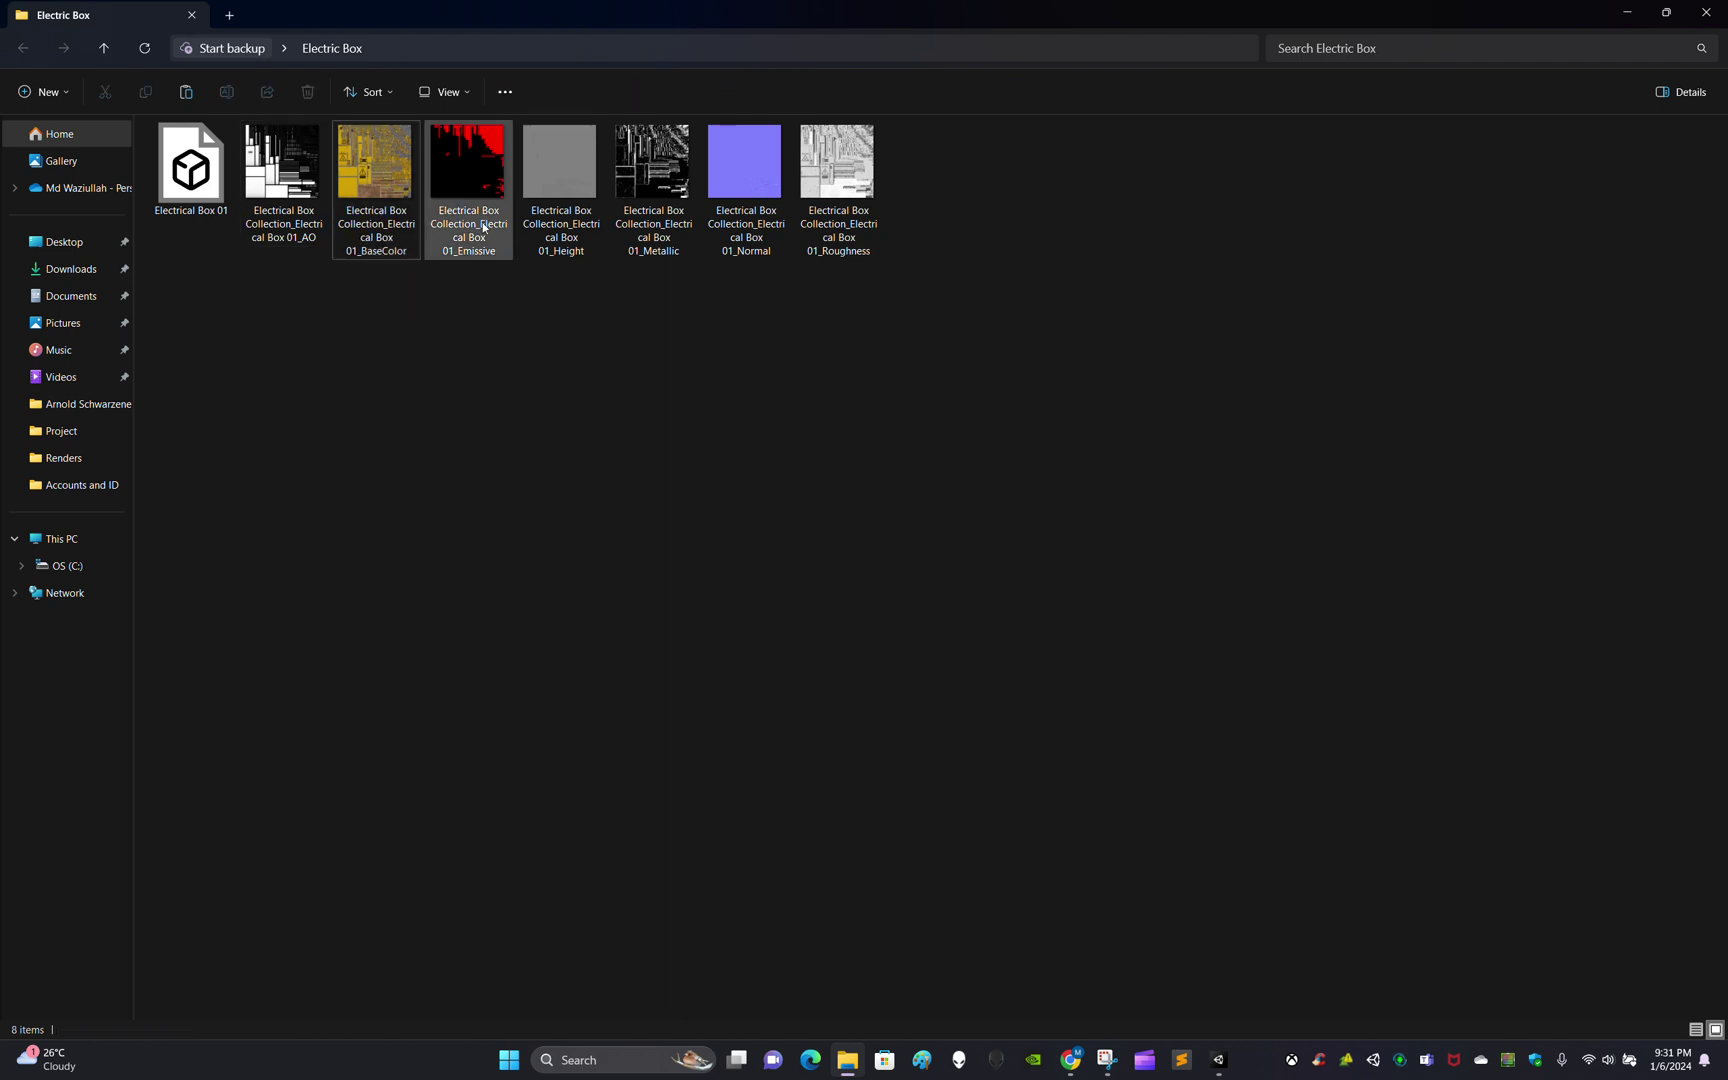
left_click(480, 177)
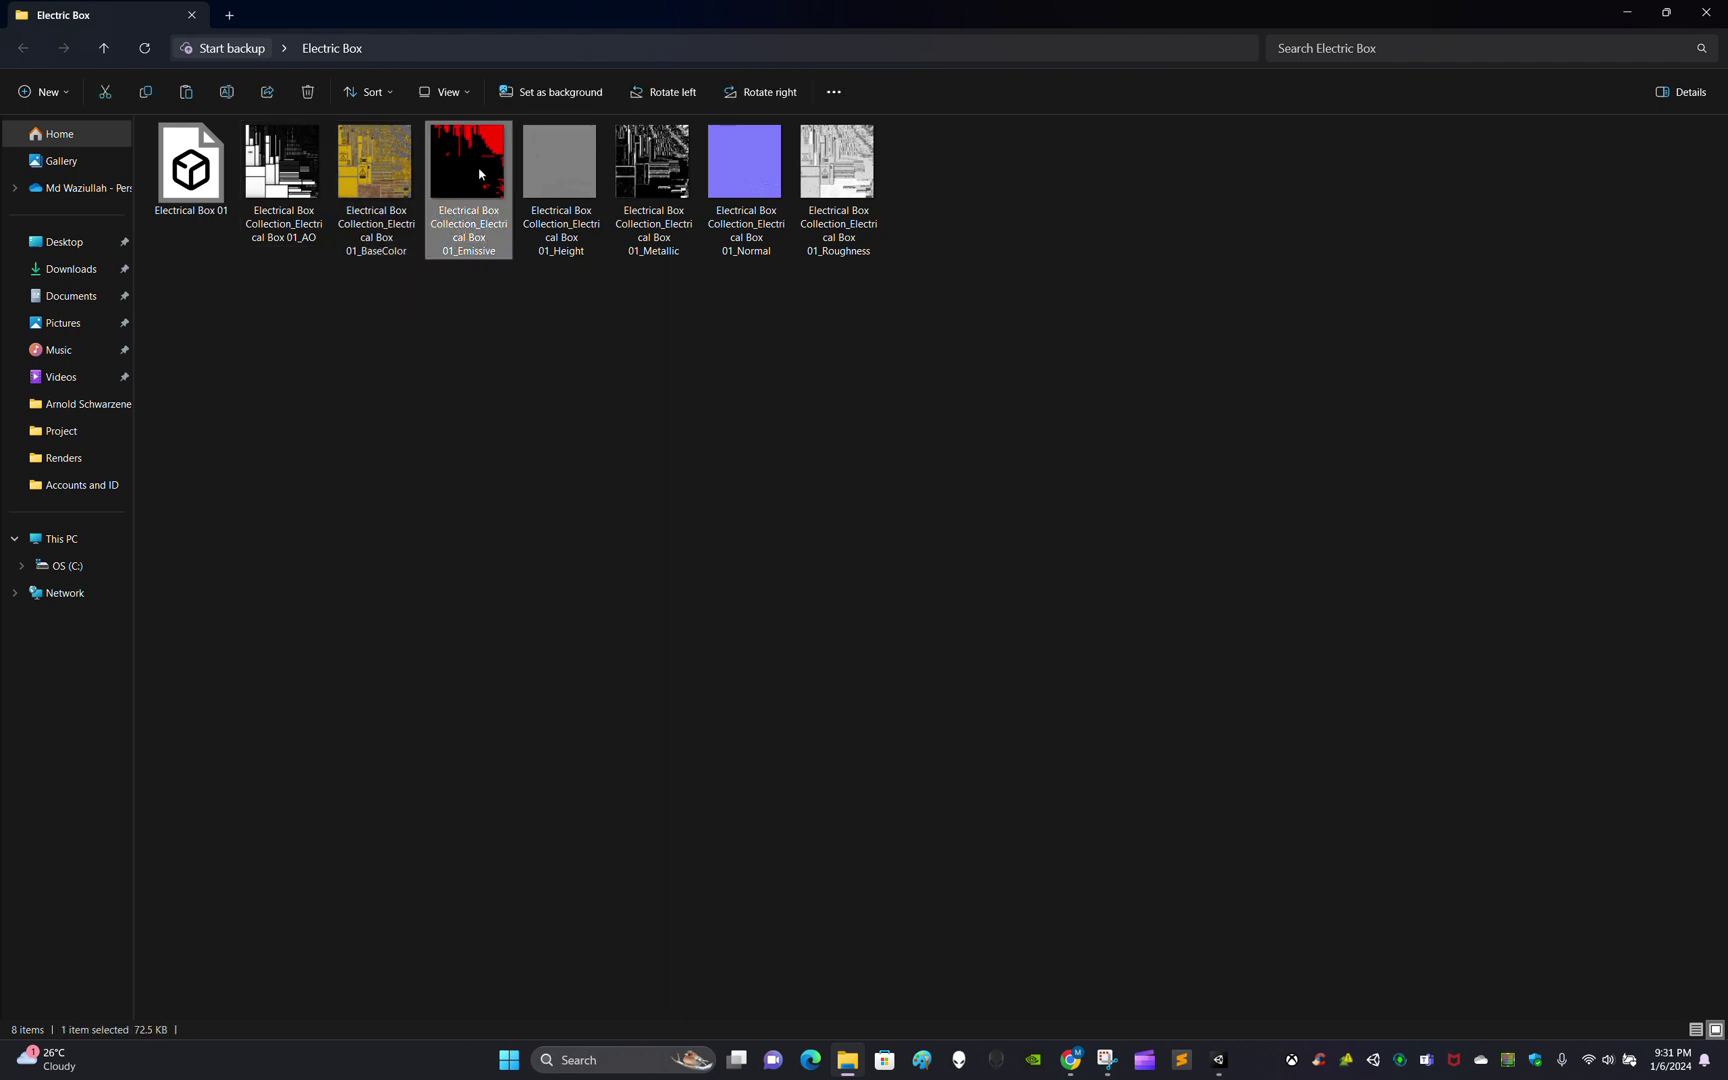
left_click(532, 338)
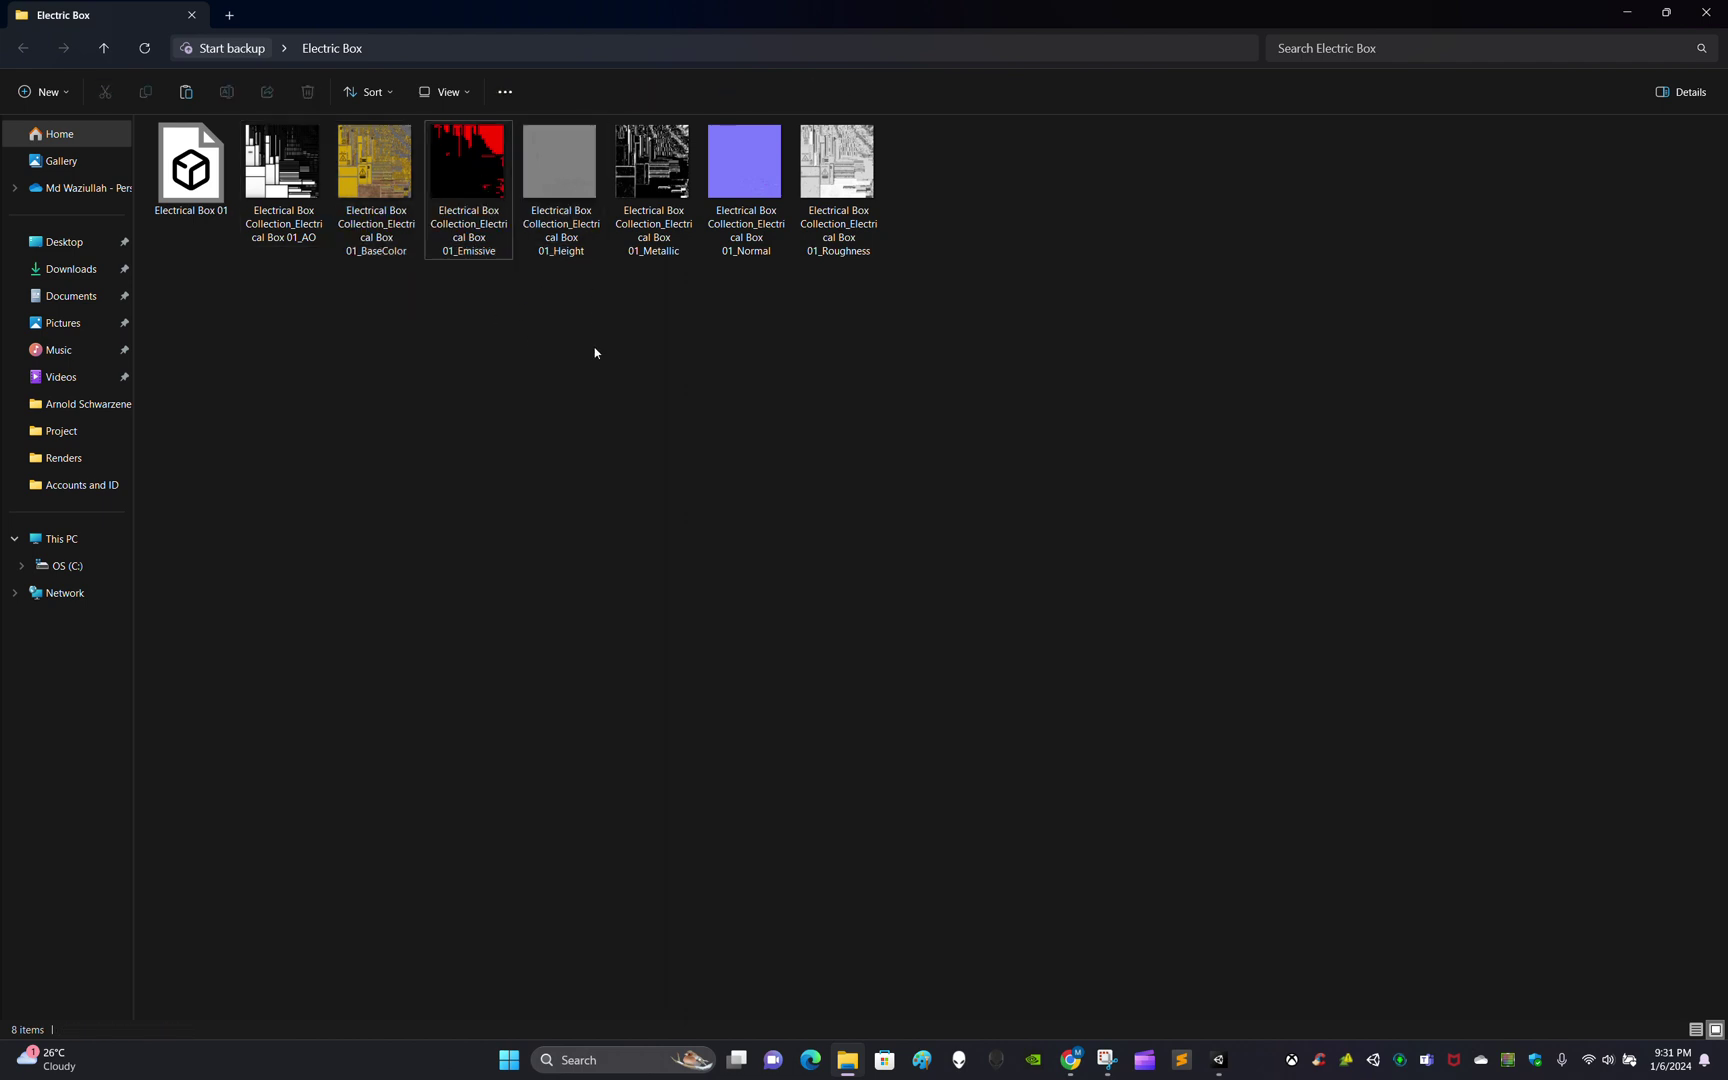
left_click(583, 189)
left_click(680, 190)
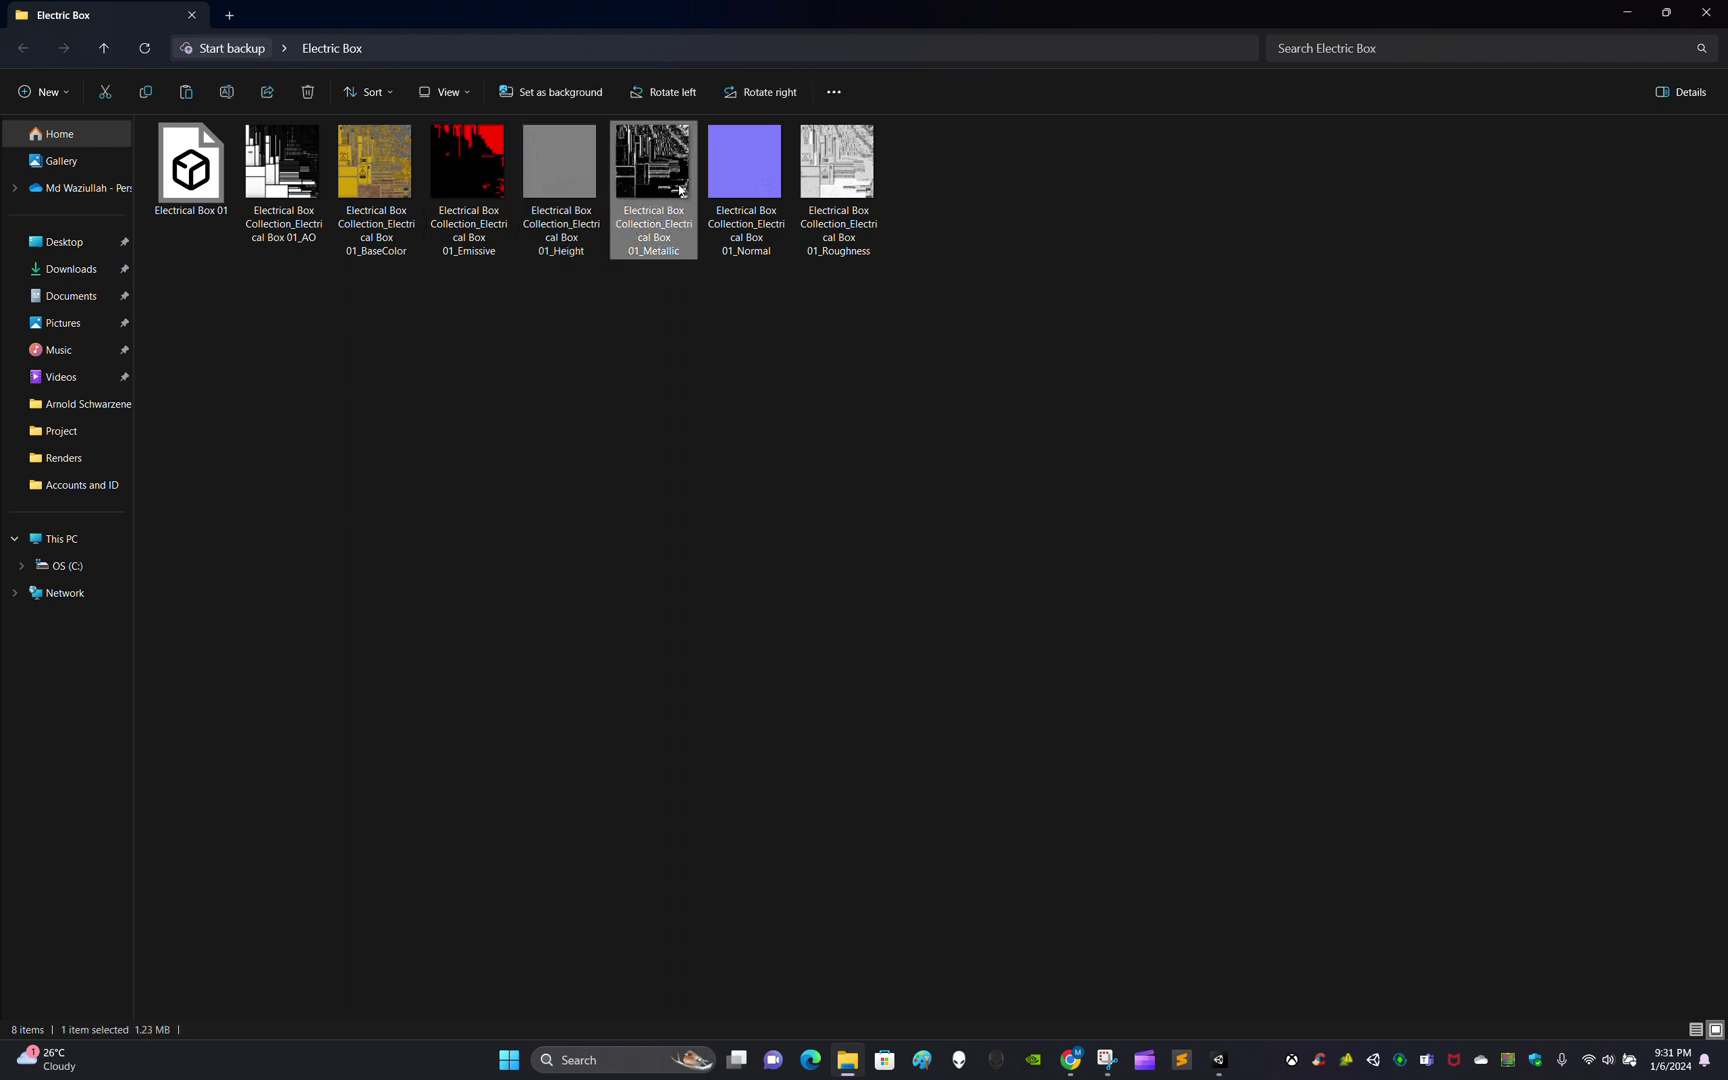
left_click(755, 192)
left_click(866, 186)
left_click(886, 350)
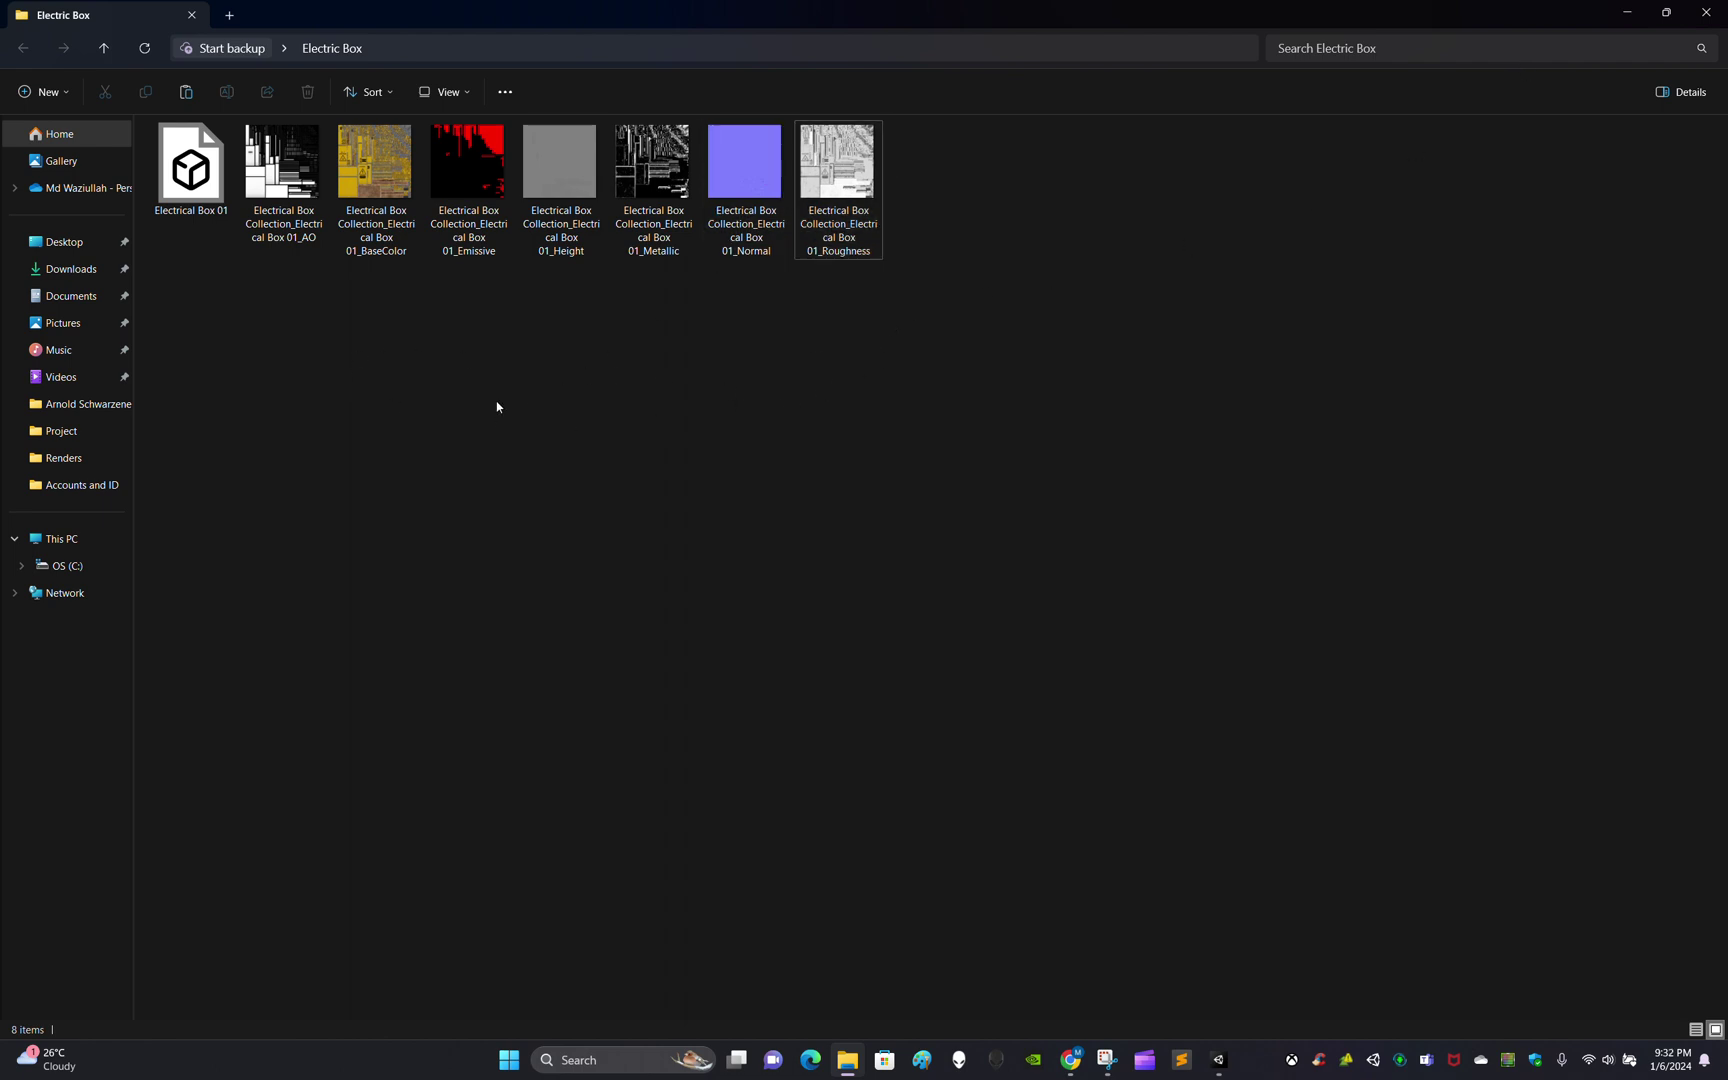
left_click_drag(279, 438, 780, 372)
Import the Electrical Box 01 model and all its textures into the project's Assets folder, then close the source folder and maximize the Unity editor
left_click(1663, 15)
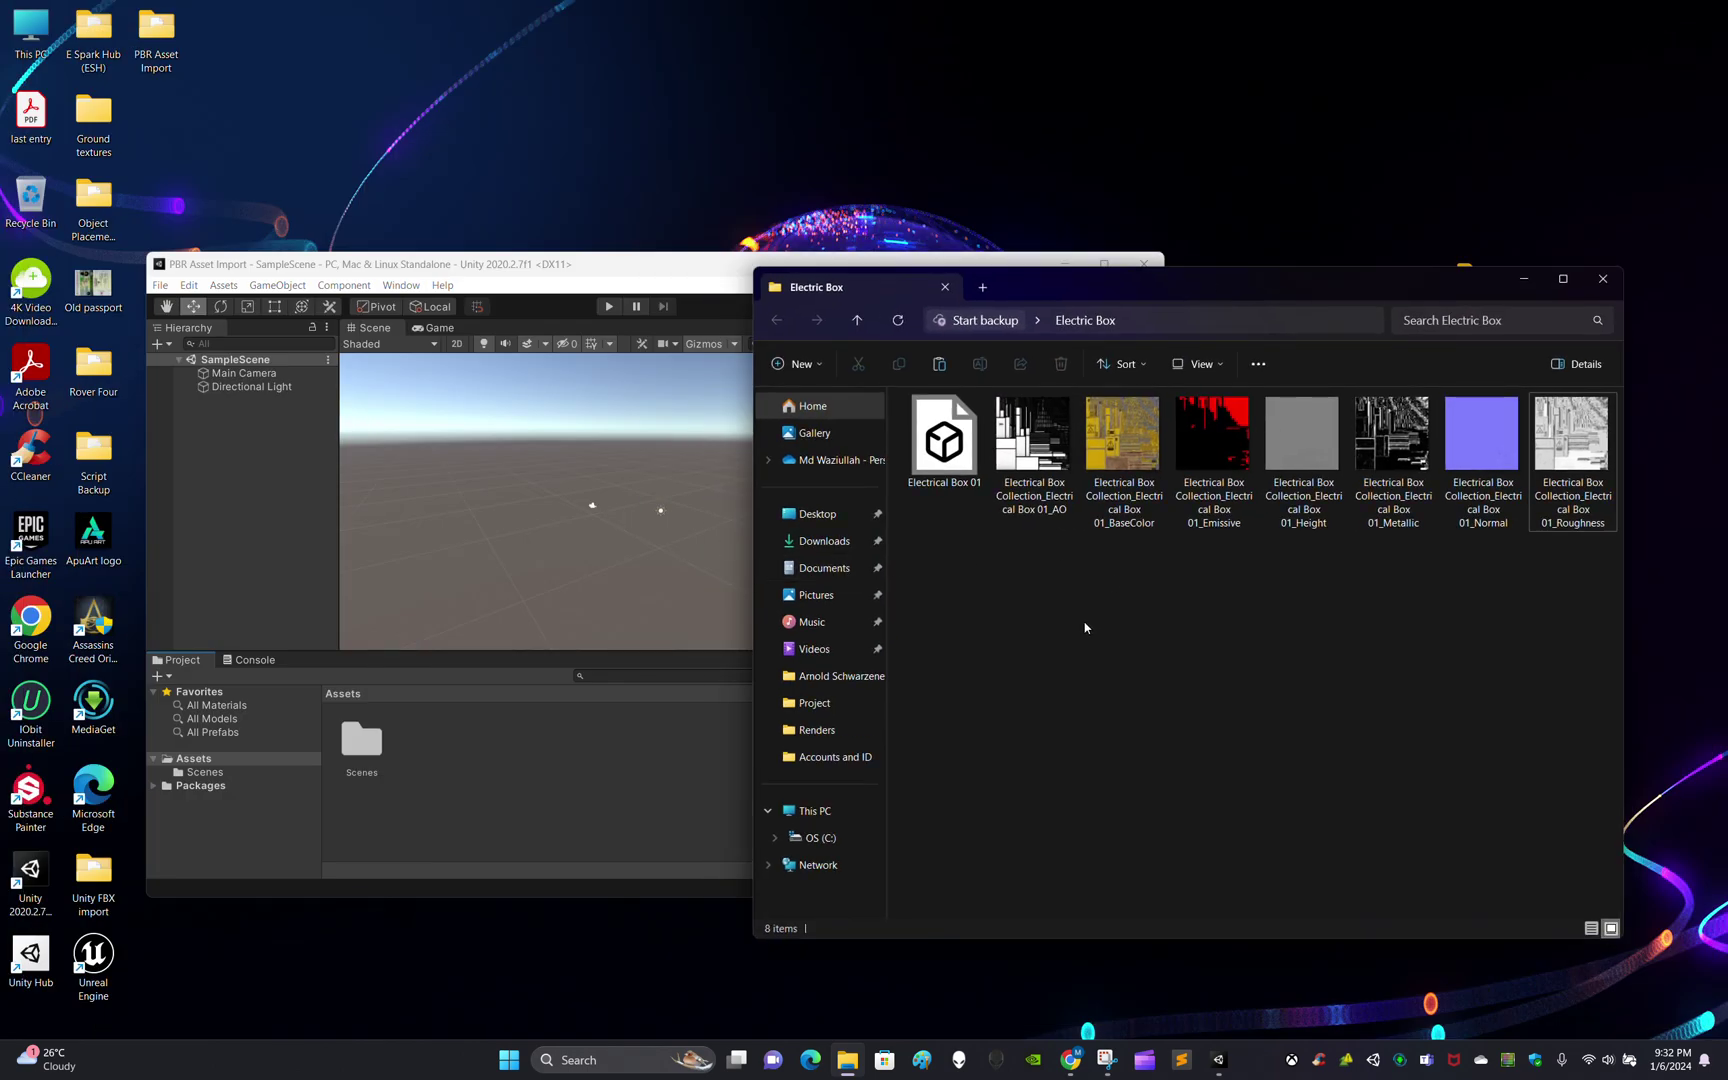
left_click_drag(940, 629, 1578, 432)
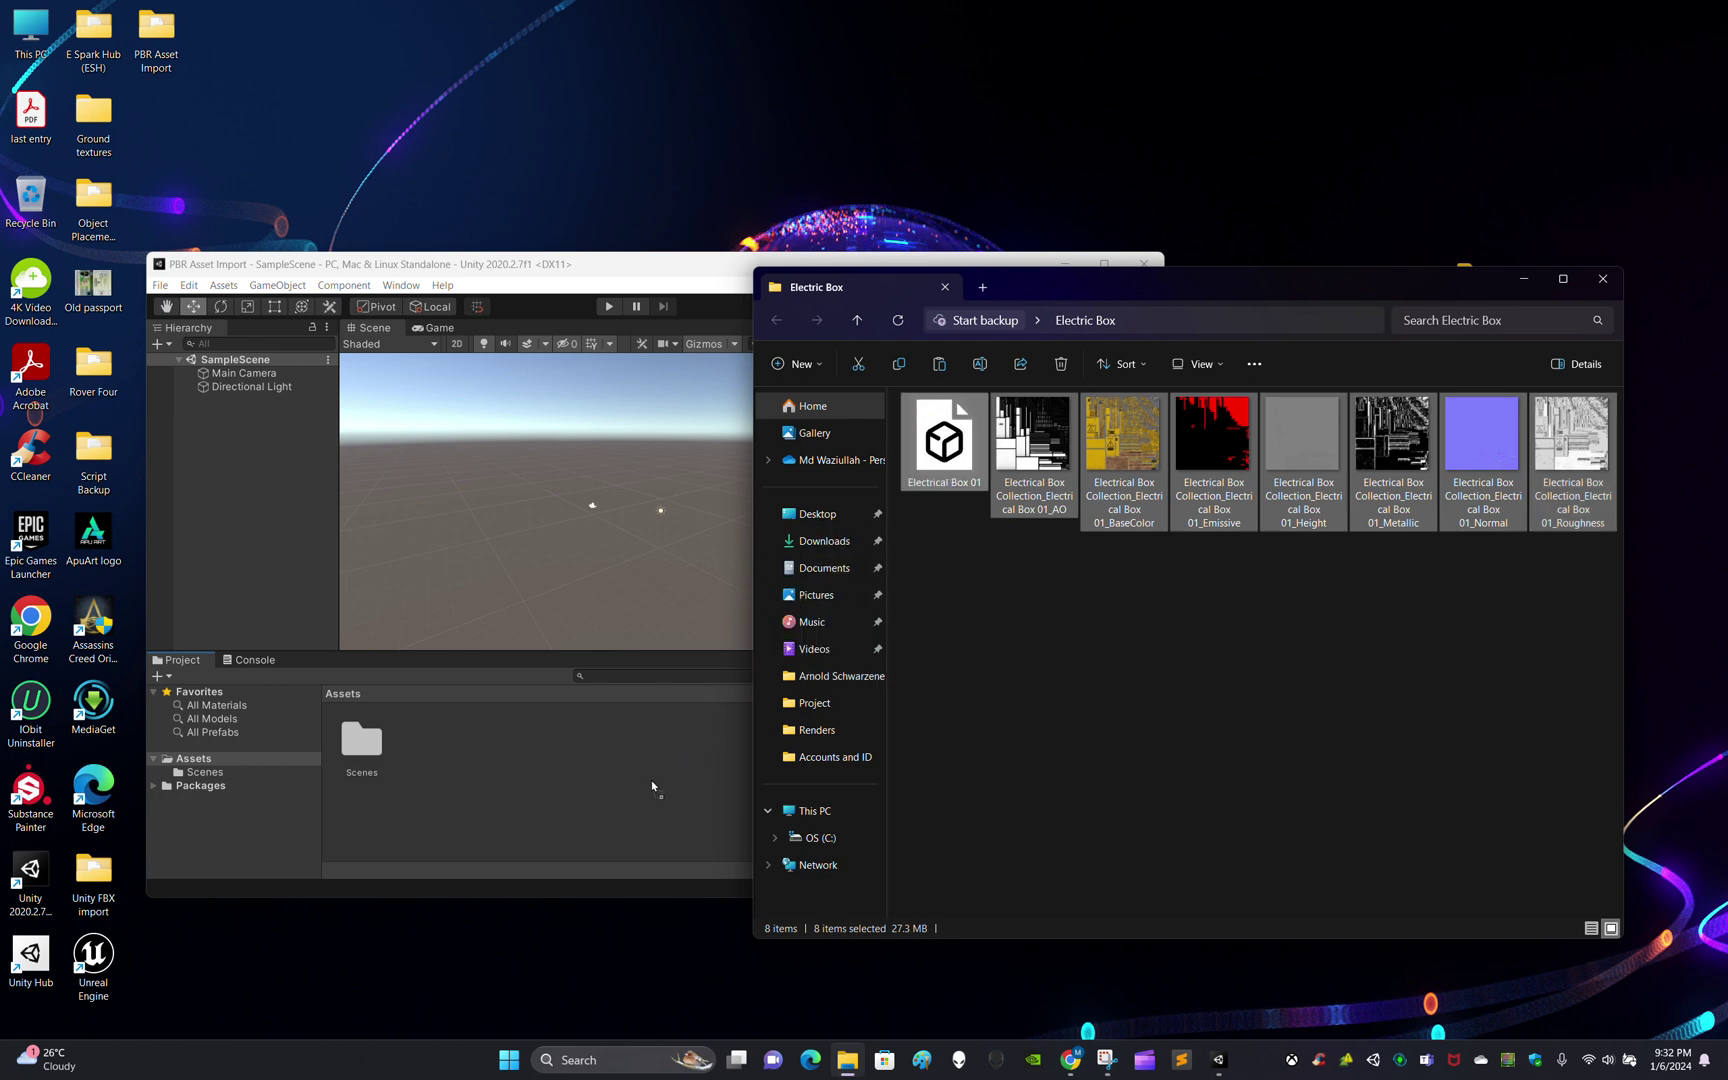
left_click_drag(651, 780, 651, 780)
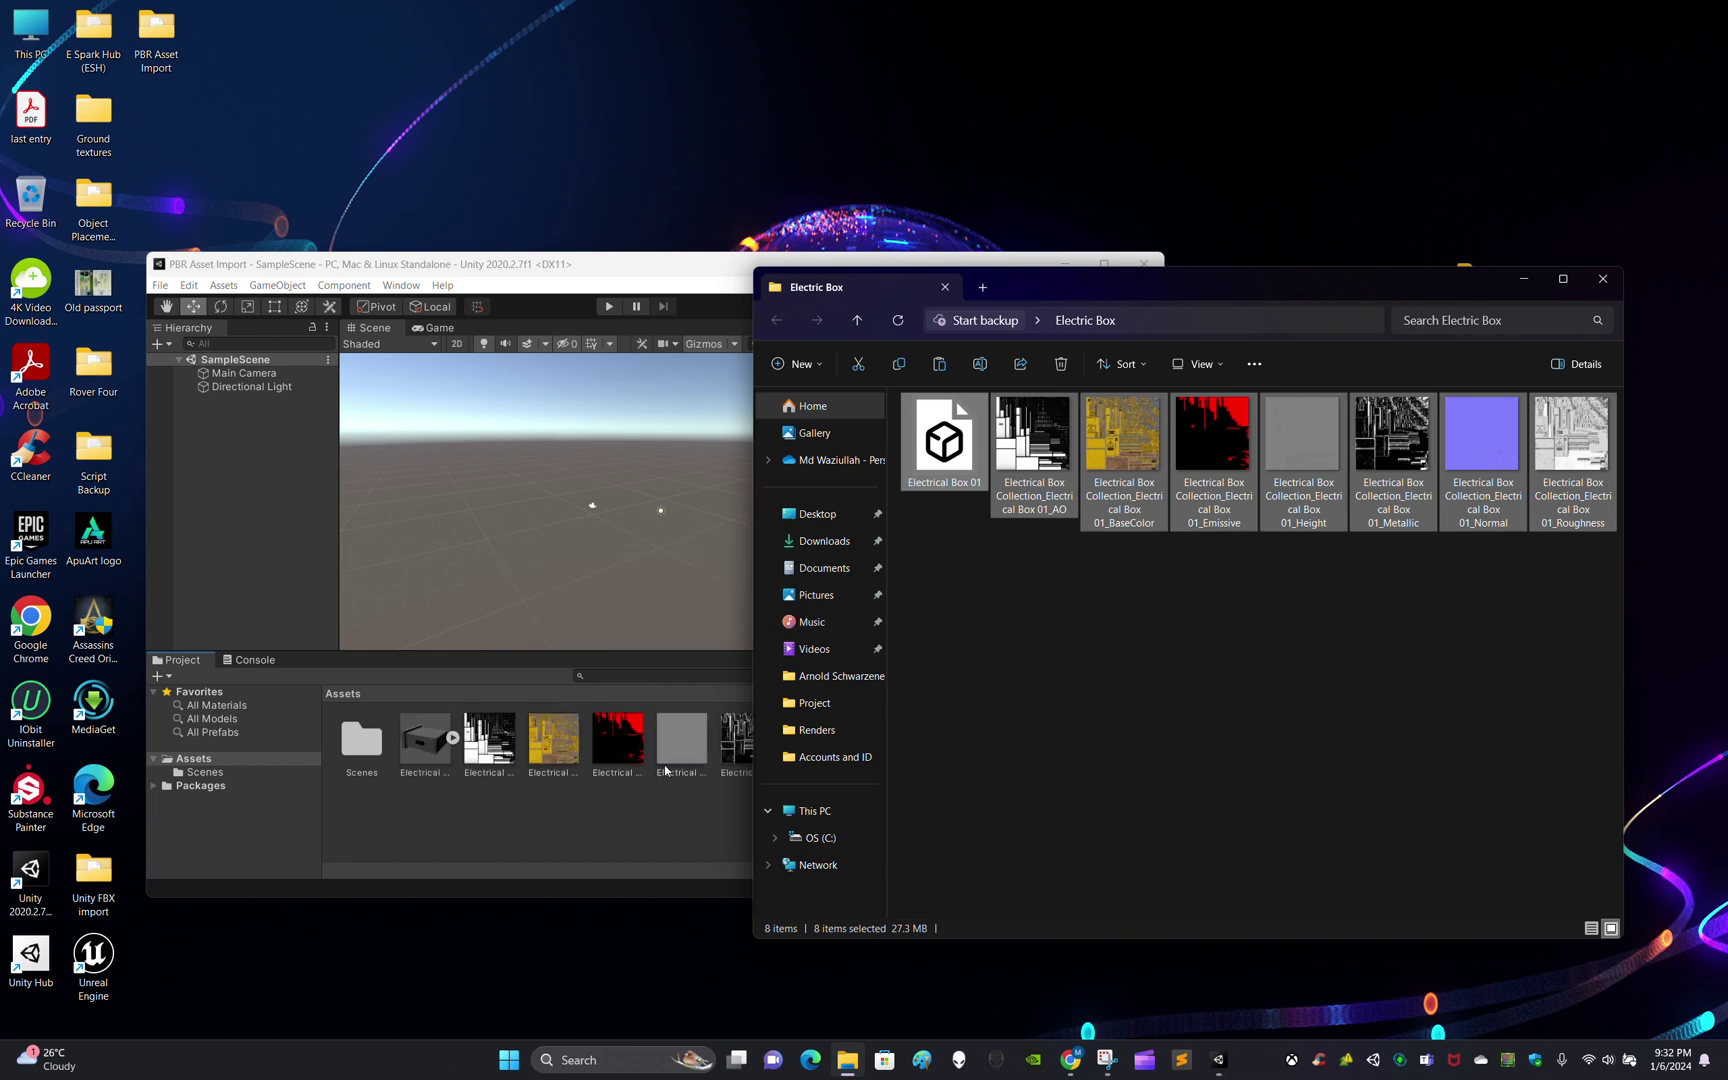
left_click(1601, 280)
left_click(1104, 264)
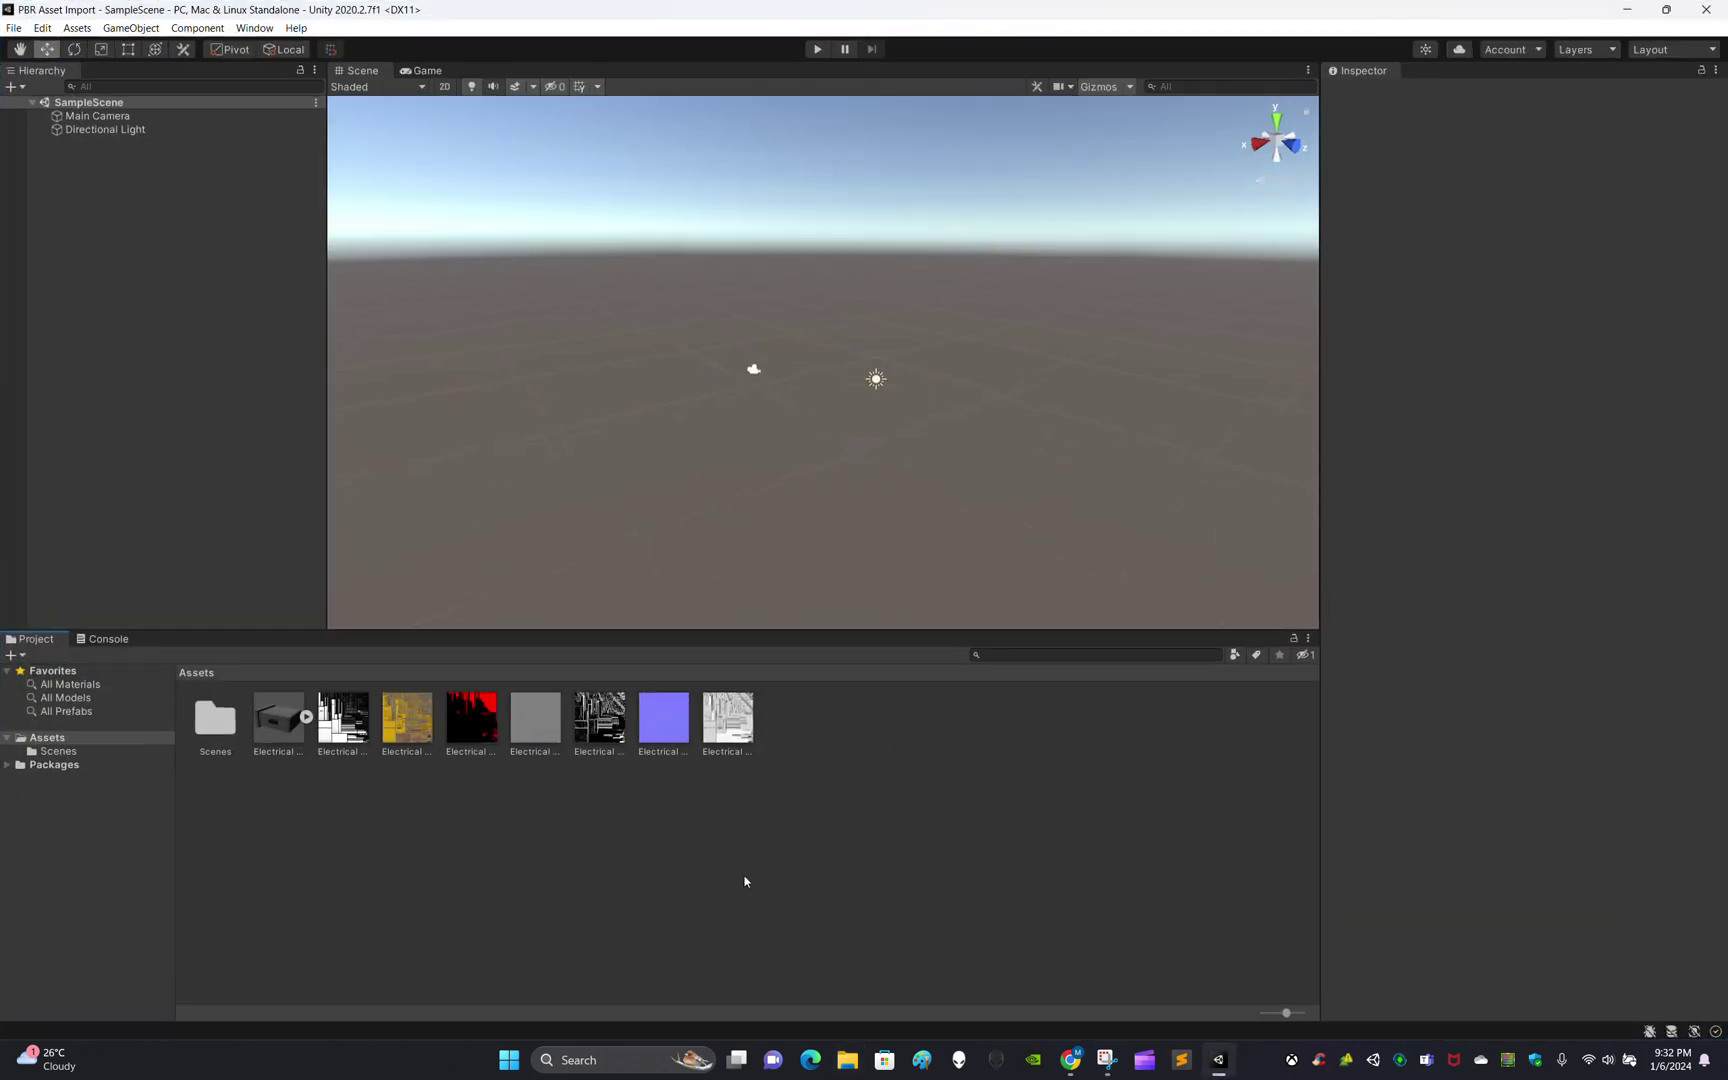
Create a folder named 3D File in Assets and move the electrical box model into it
right_click(878, 814)
left_click(886, 842)
right_click(887, 848)
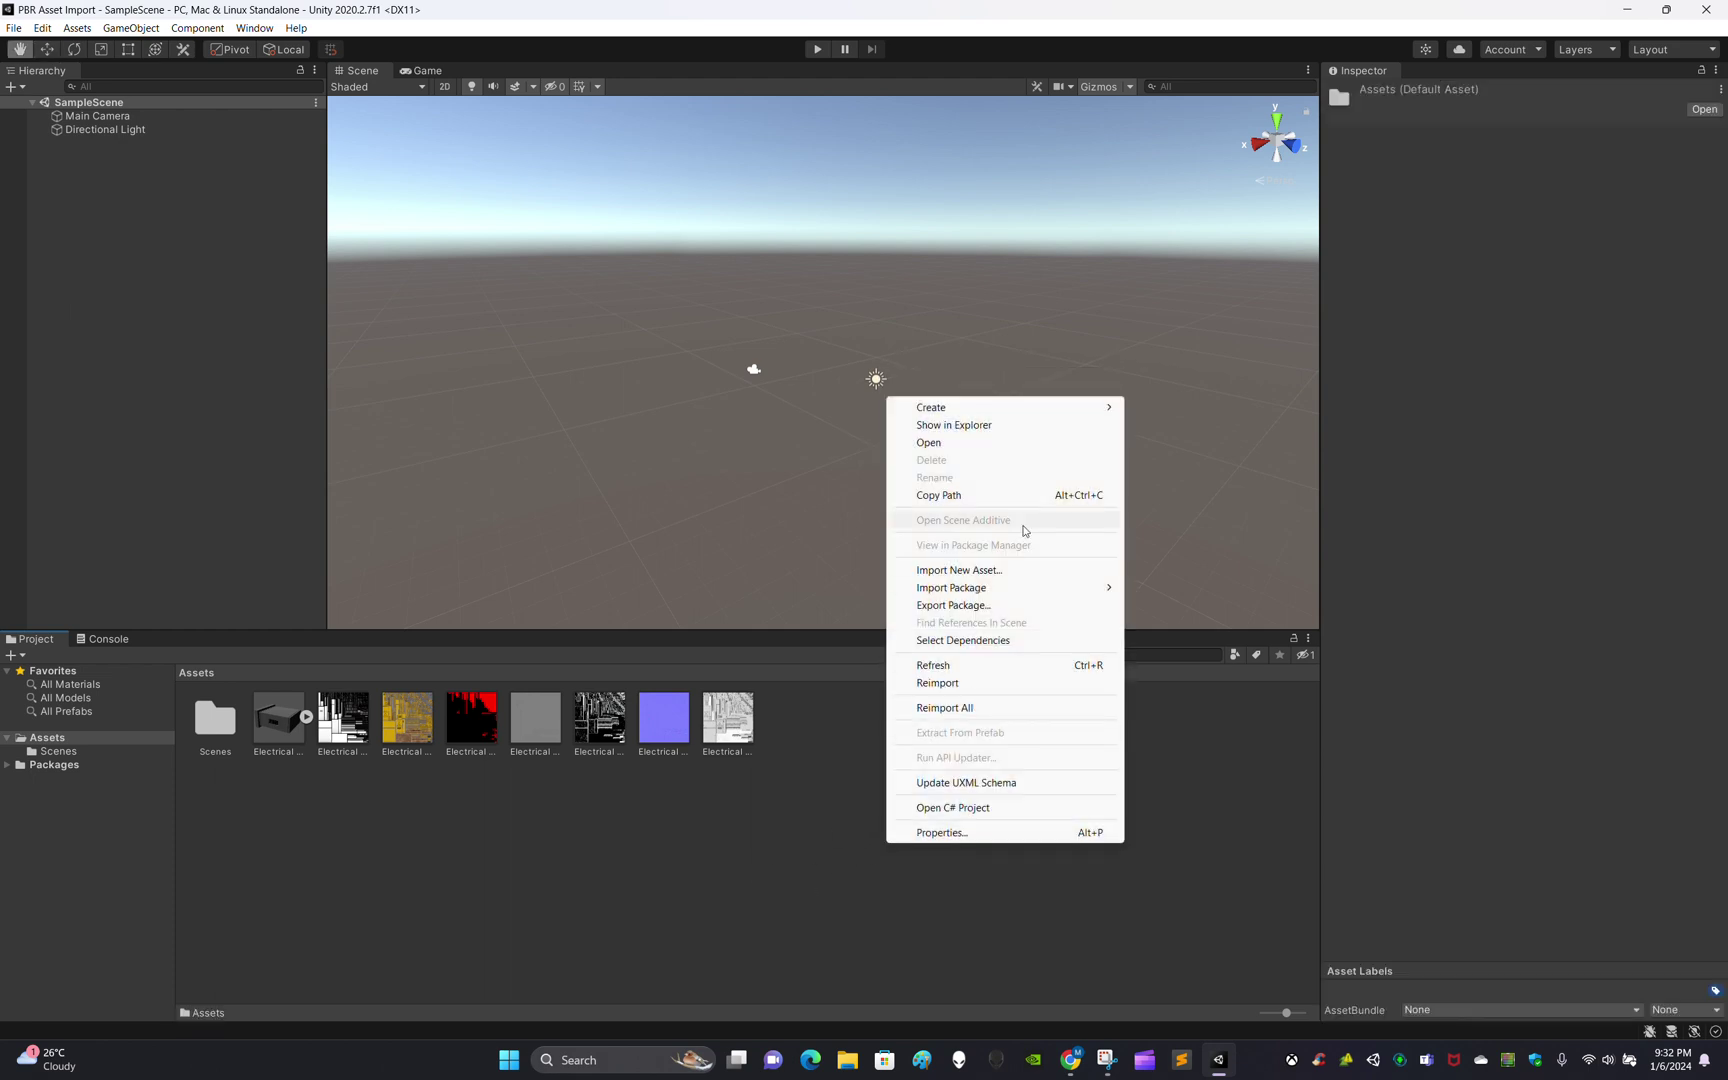
mouse_move(1062, 410)
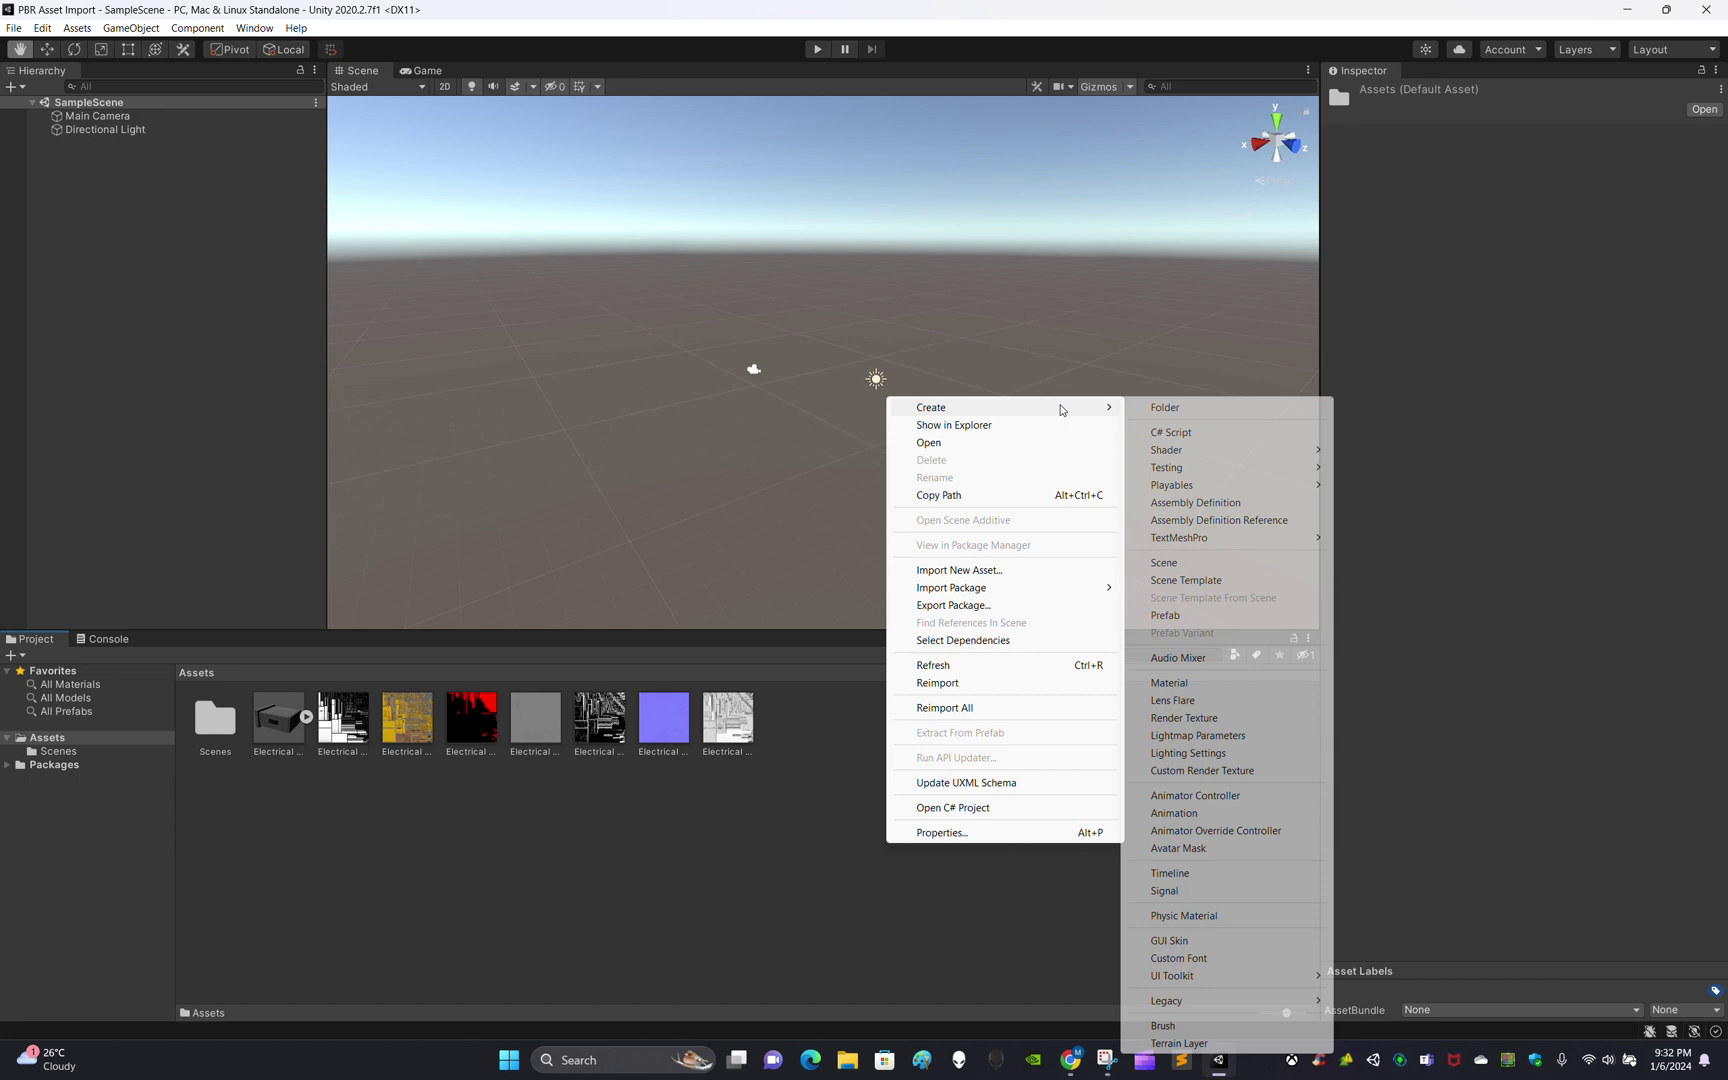
left_click(1197, 408)
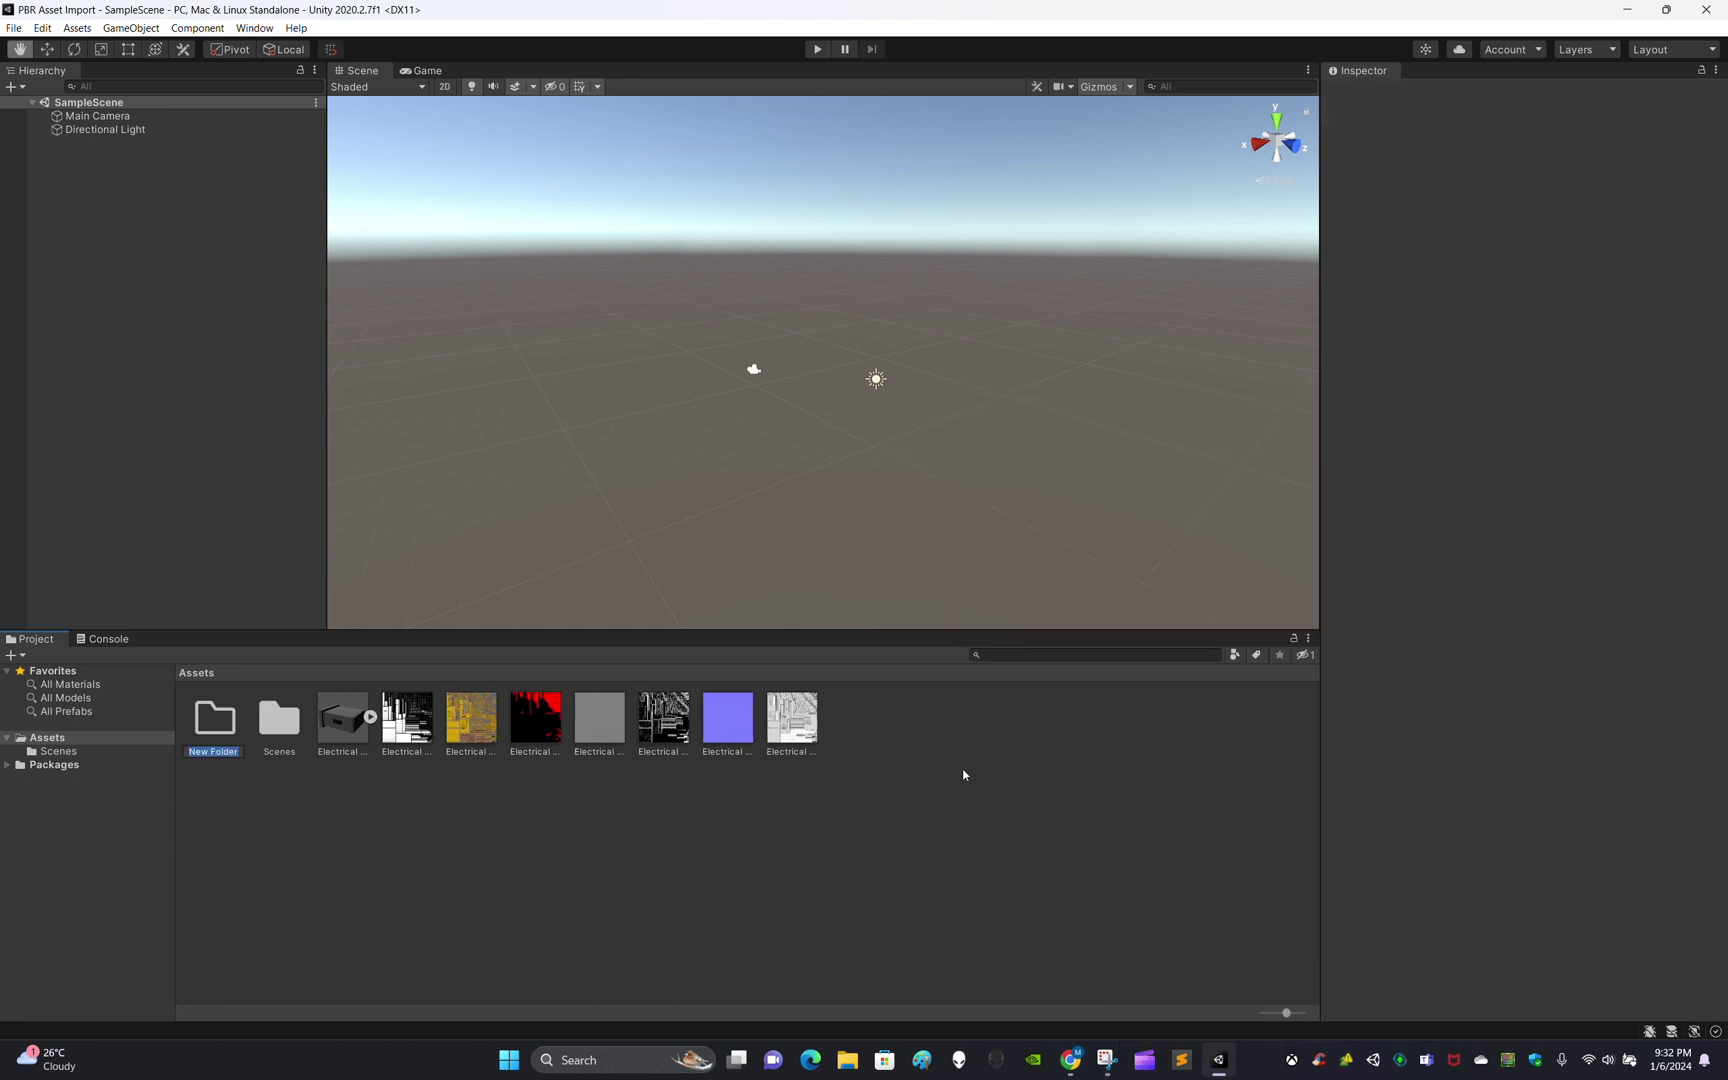
key("BackSpace")
type("3D File")
left_click(345, 868)
left_click_drag(354, 728, 225, 729)
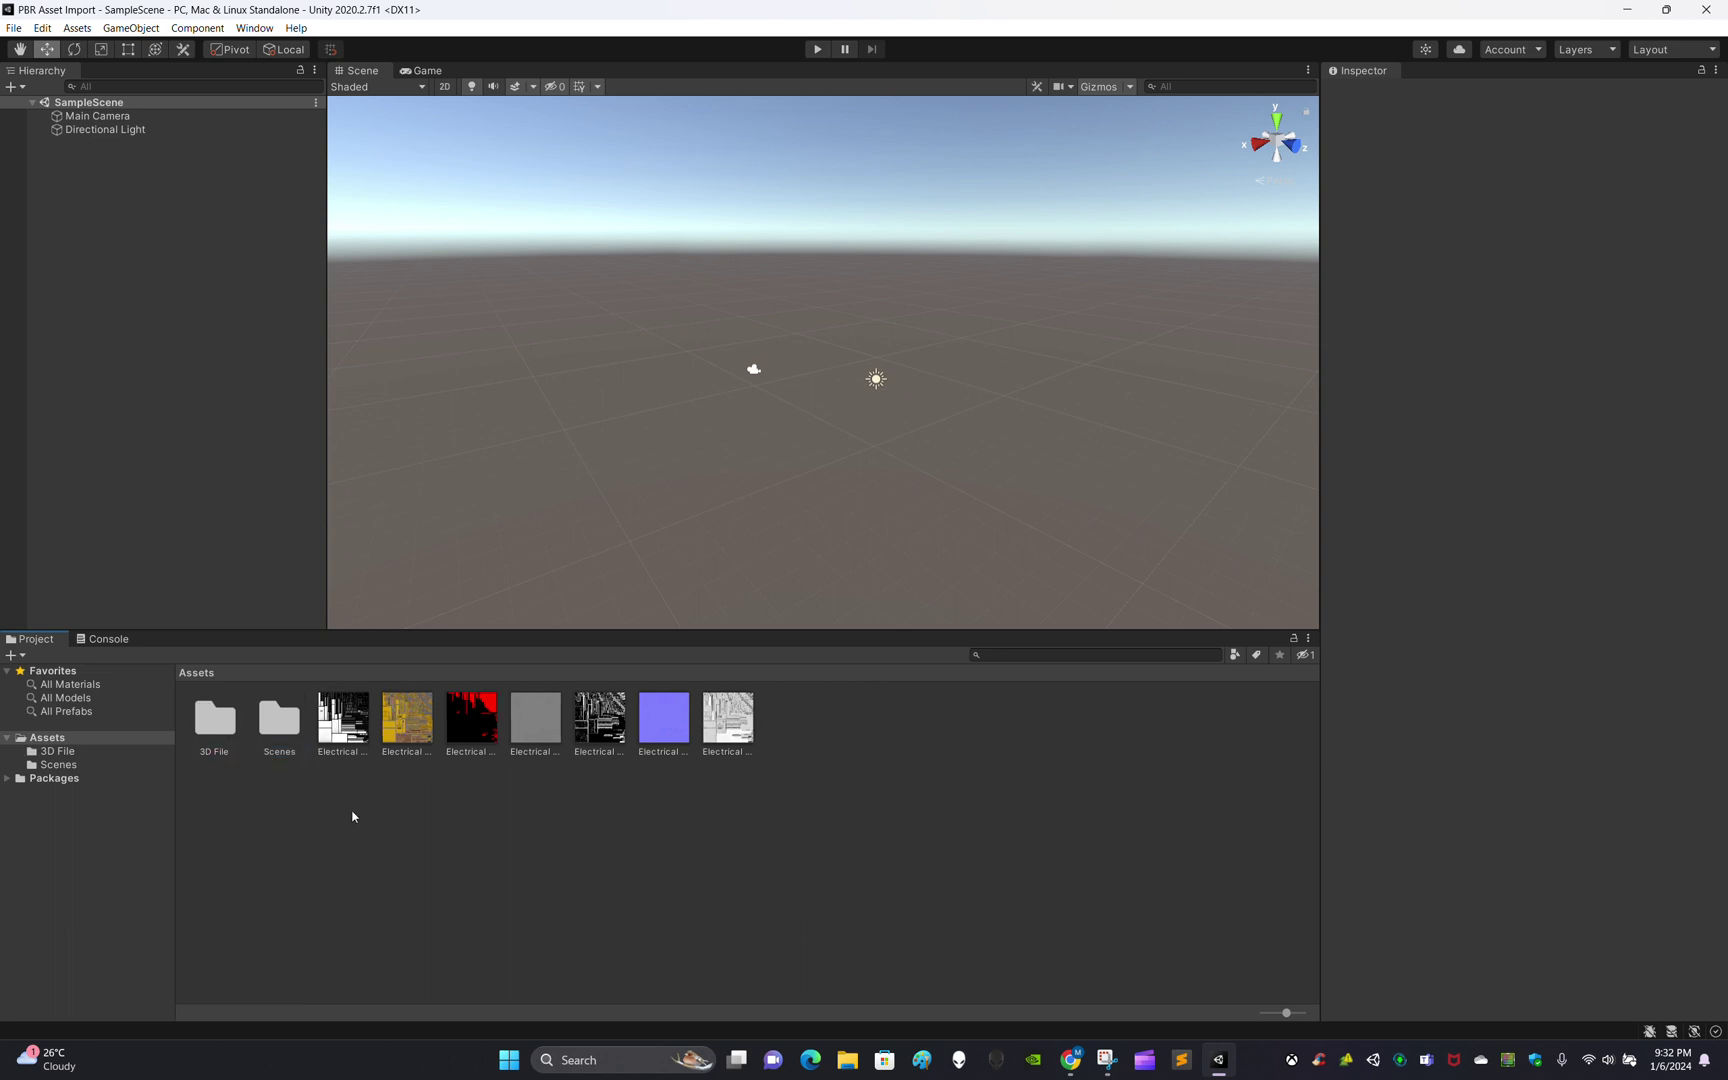
Create a folder named Textures in Assets
right_click(487, 821)
mouse_move(628, 389)
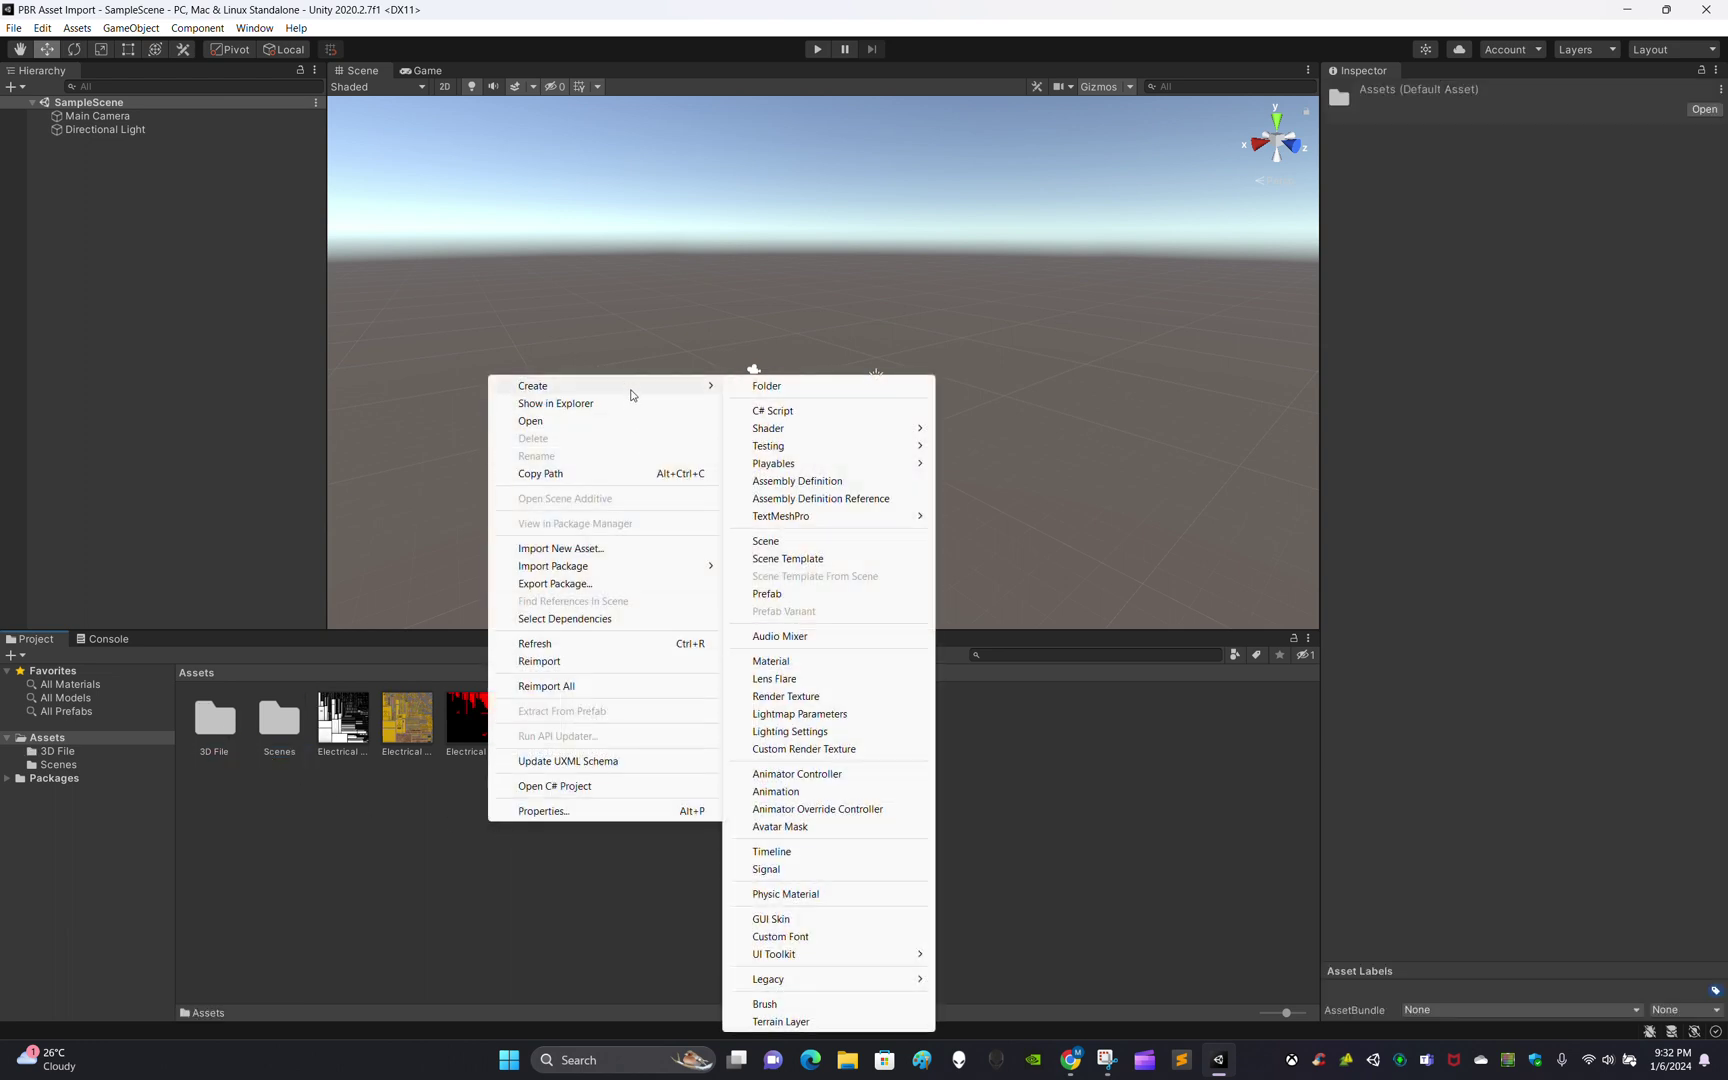
left_click(820, 385)
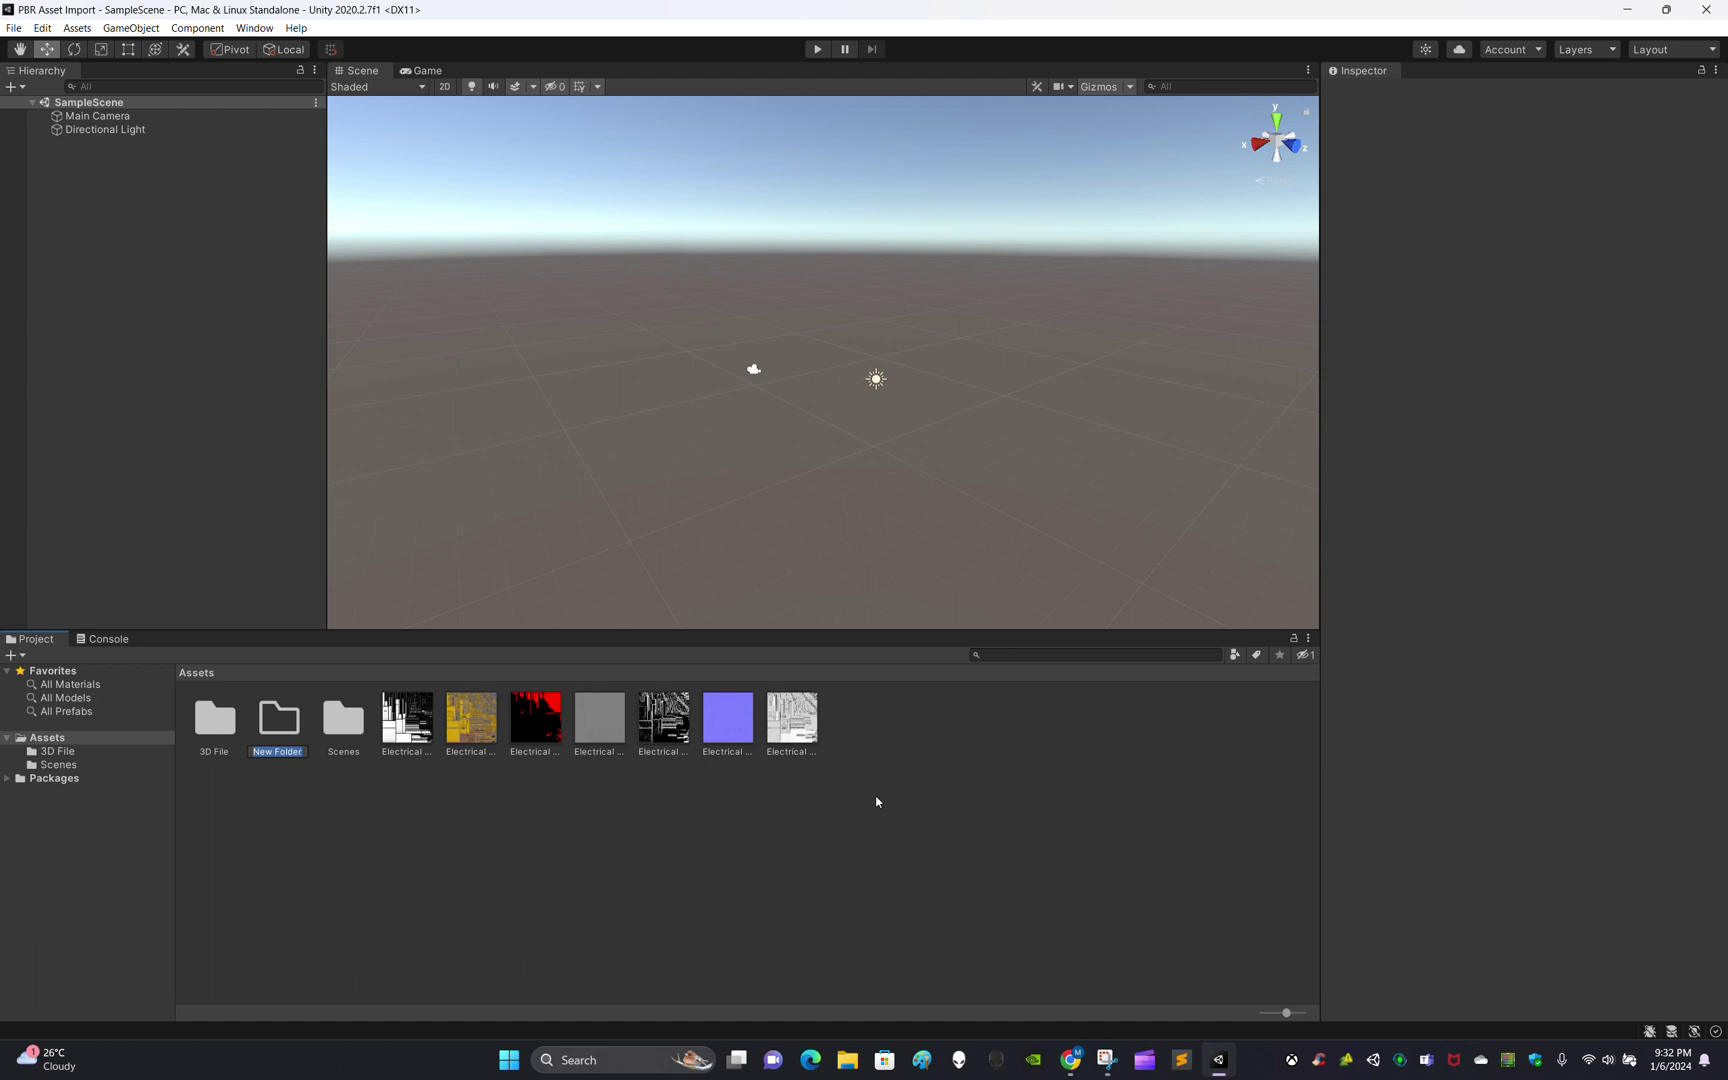
type("Textures")
left_click(751, 890)
Move all seven electrical box texture maps from Assets into the Textures folder
left_click(425, 735)
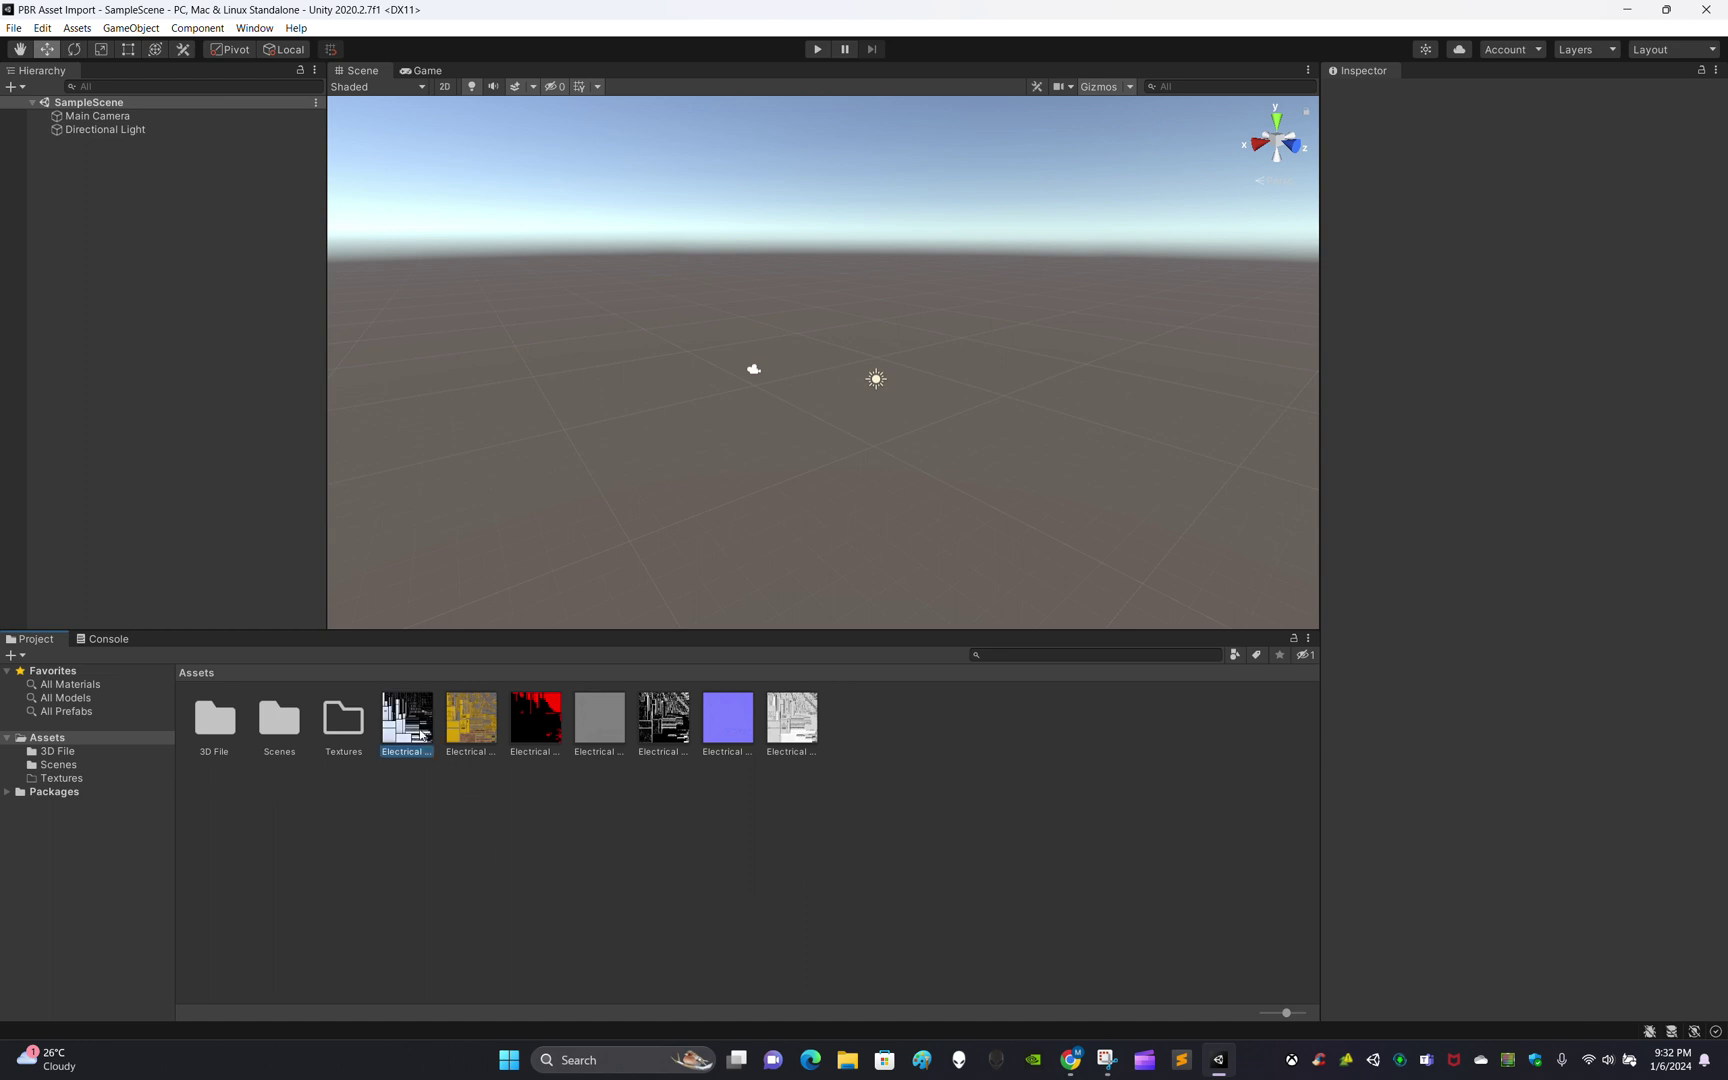
left_click(470, 740, "ctrl")
left_click(540, 745, "ctrl")
left_click(599, 720, "ctrl")
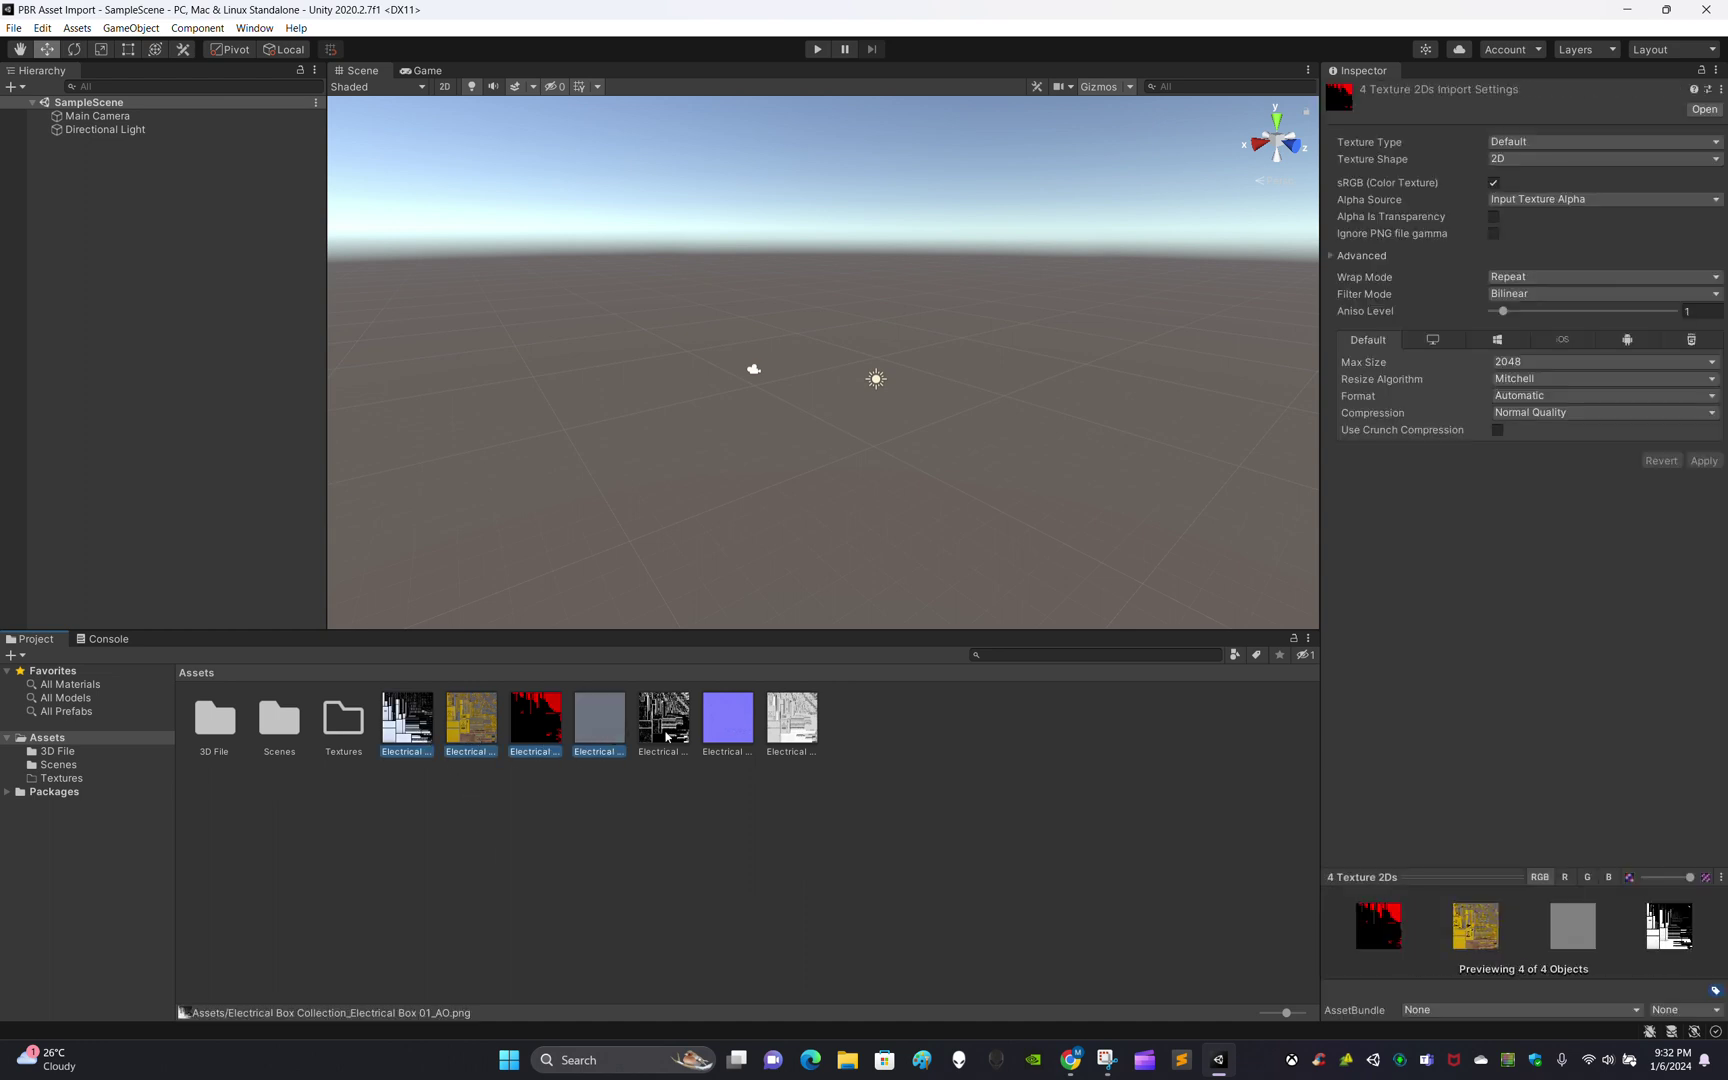
left_click(664, 720, "ctrl")
left_click(728, 720, "ctrl")
left_click(781, 731, "ctrl")
left_click_drag(781, 731, 346, 733)
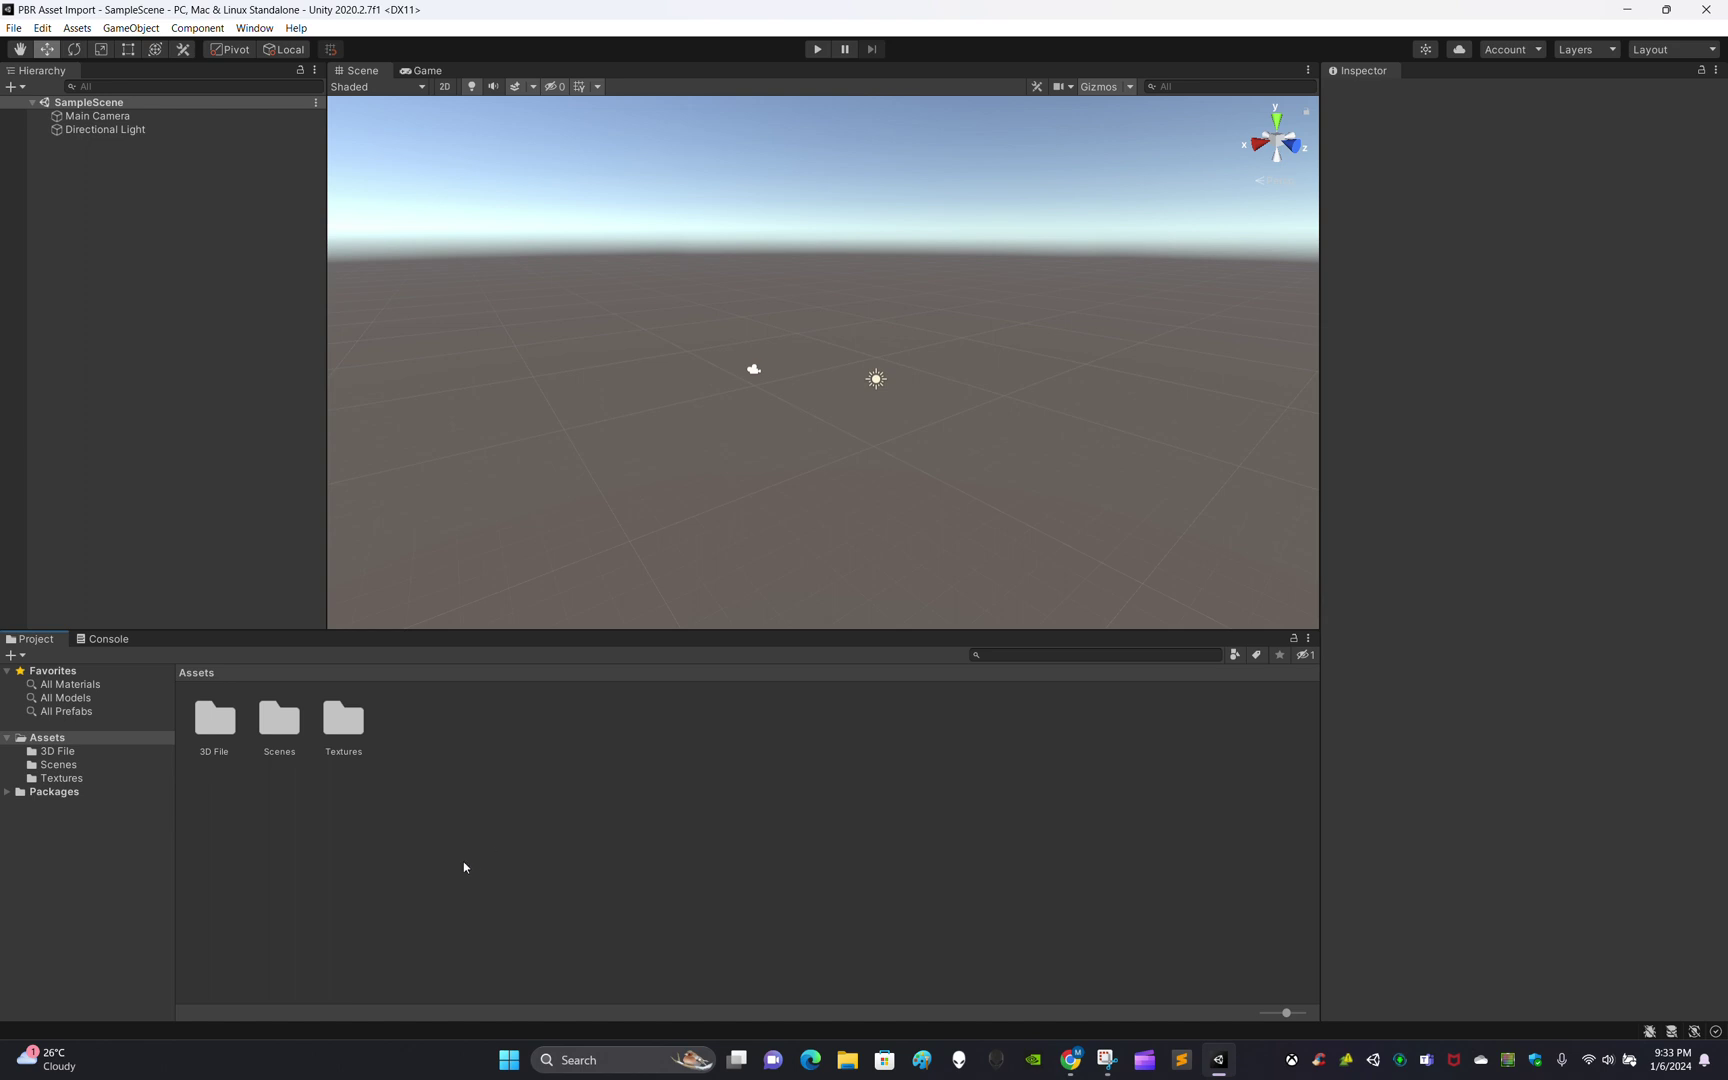
Inspect an enlarged, rotated preview of the electrical box model in 3D File and check the contents of the Textures folder
double_click(222, 746)
left_click(218, 728)
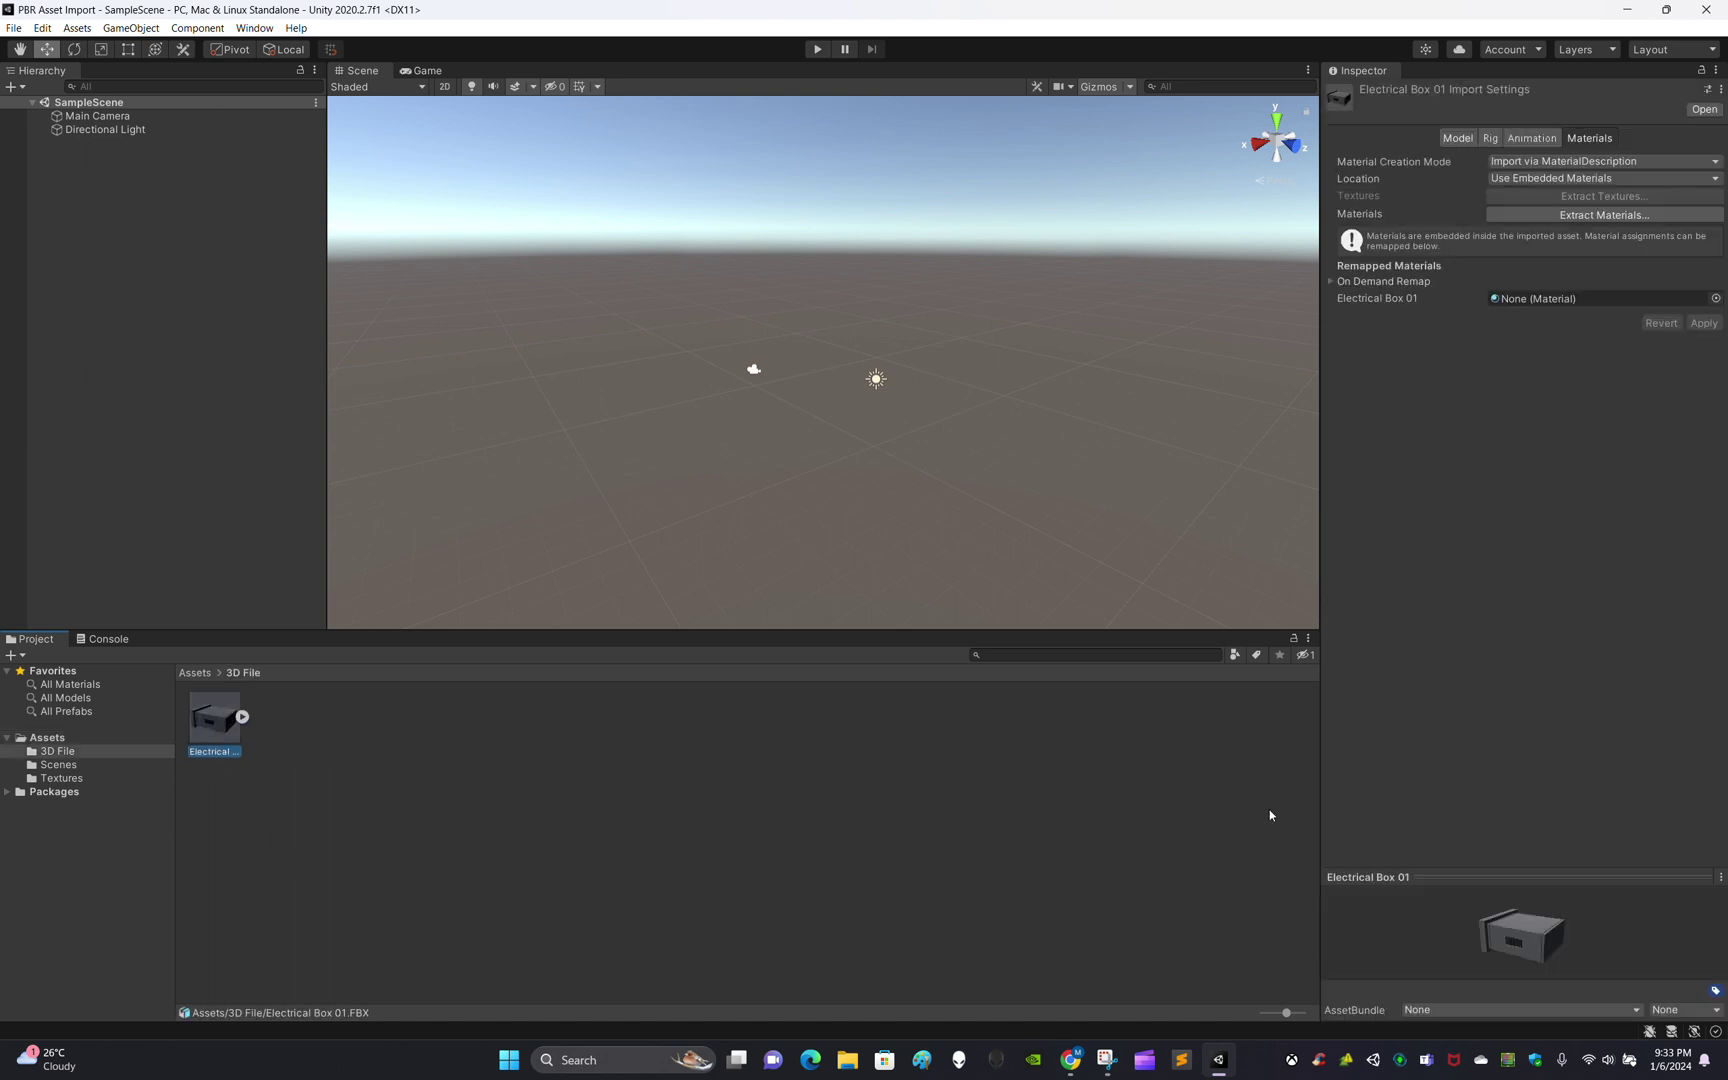
left_click_drag(1521, 918, 1513, 886)
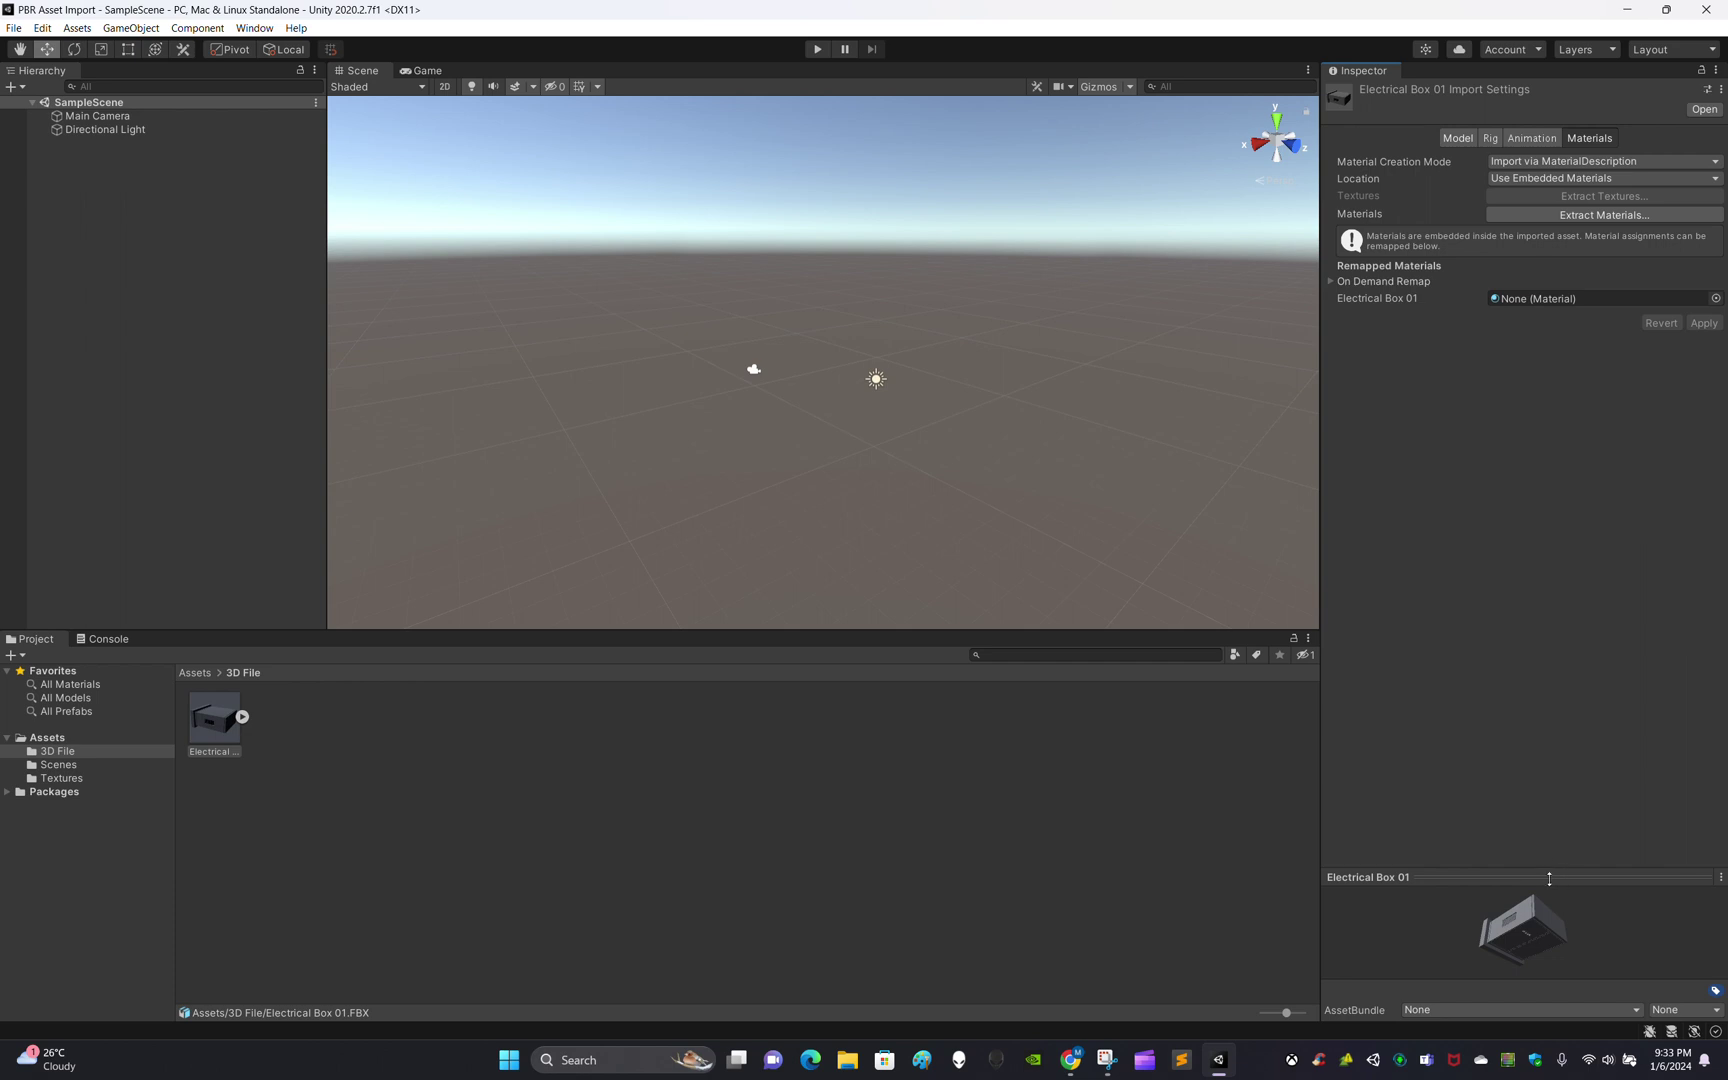
left_click_drag(1552, 870, 1552, 750)
left_click_drag(1525, 830, 1525, 887)
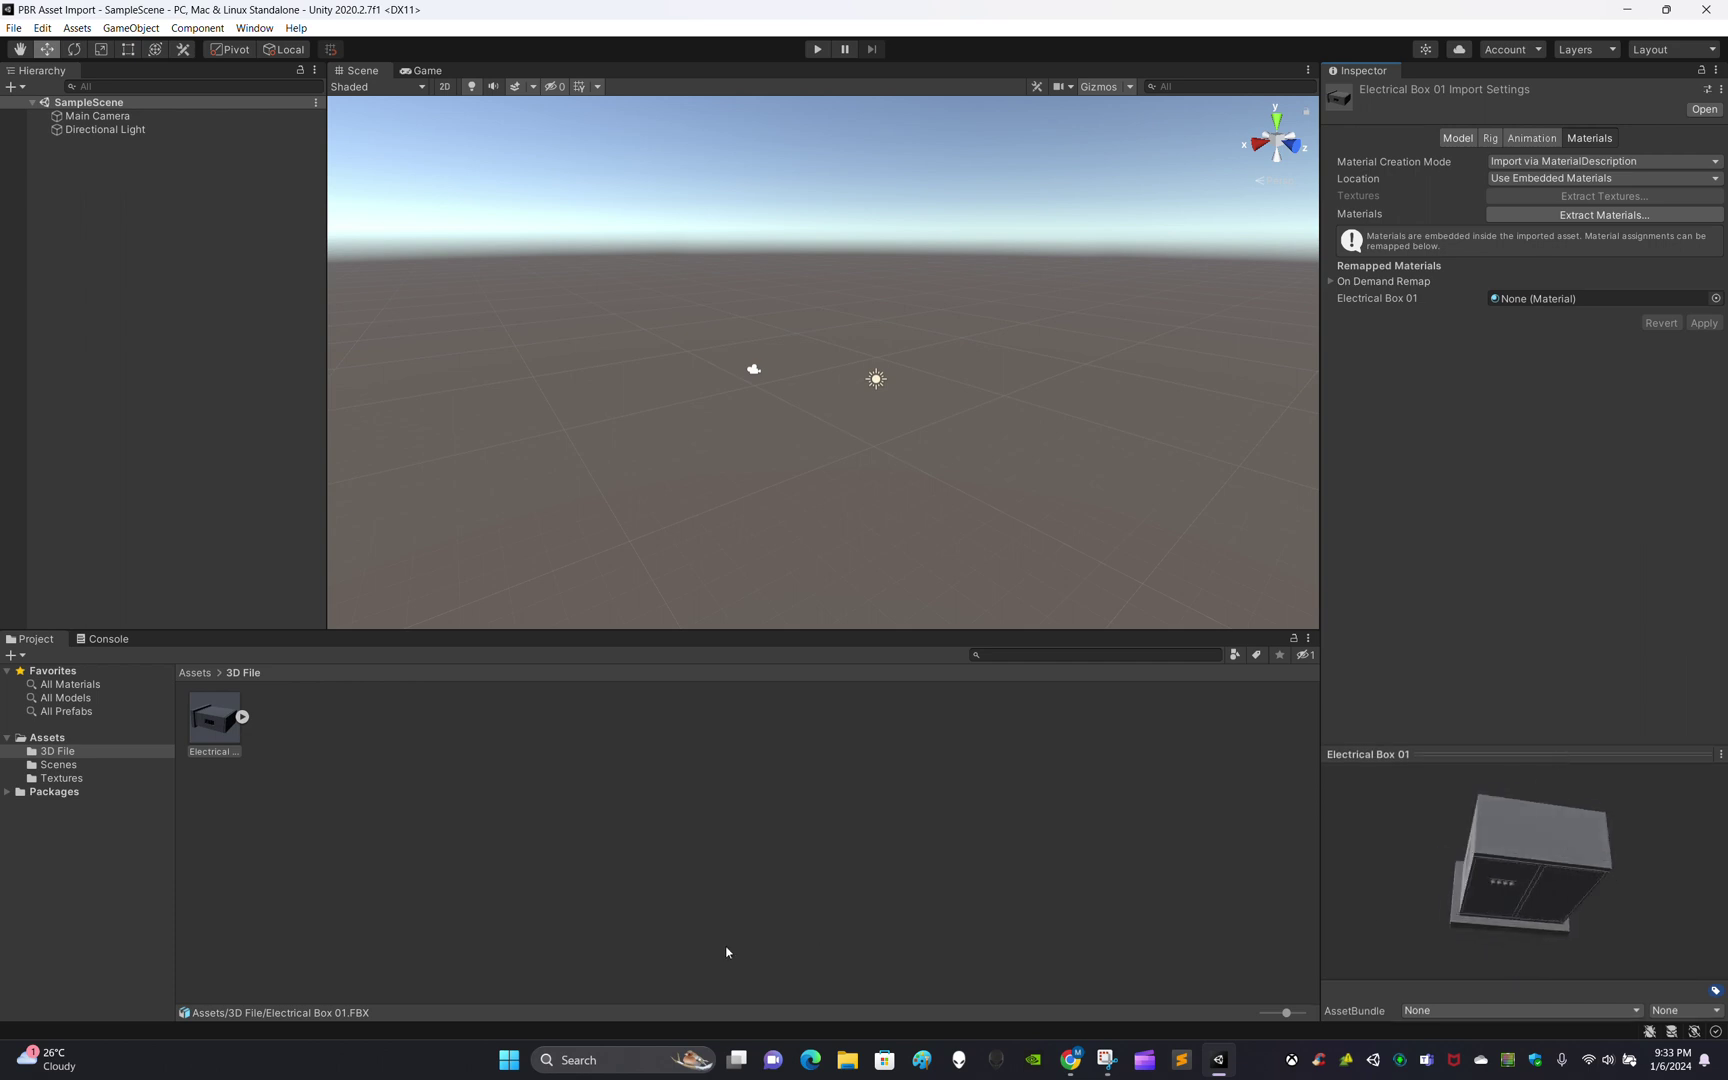
left_click(263, 762)
left_click(196, 674)
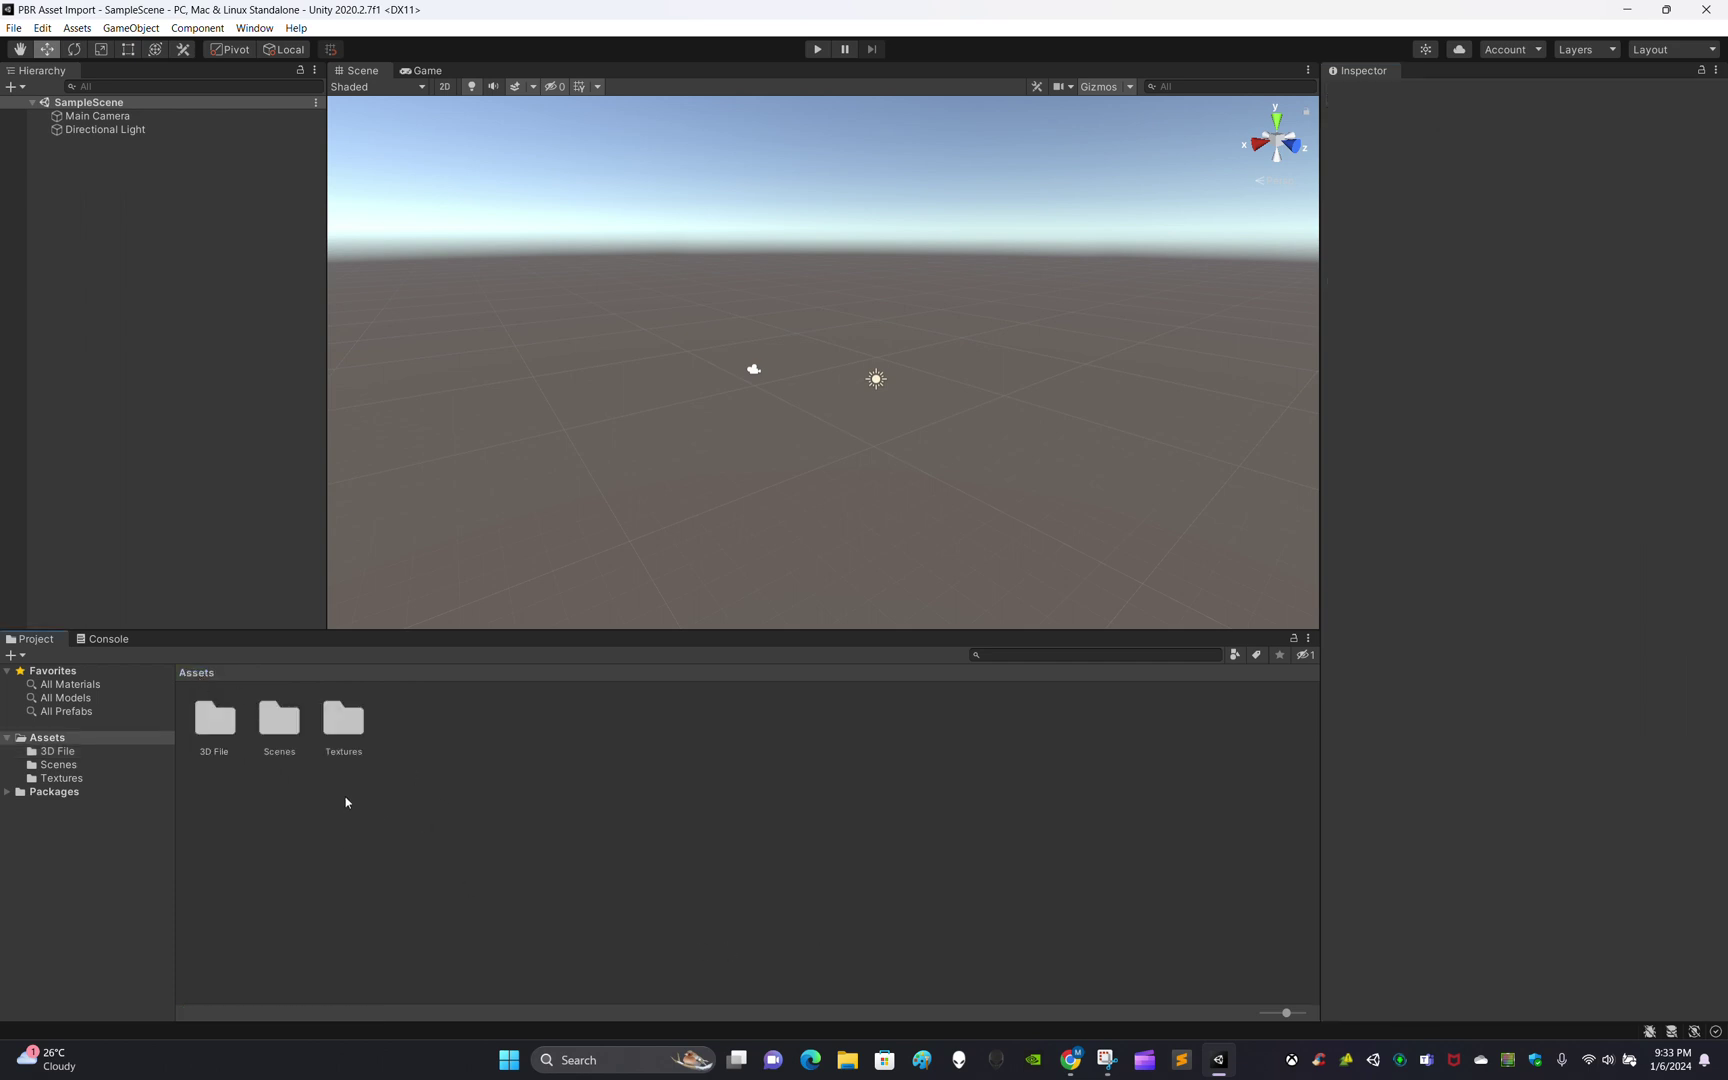
double_click(343, 718)
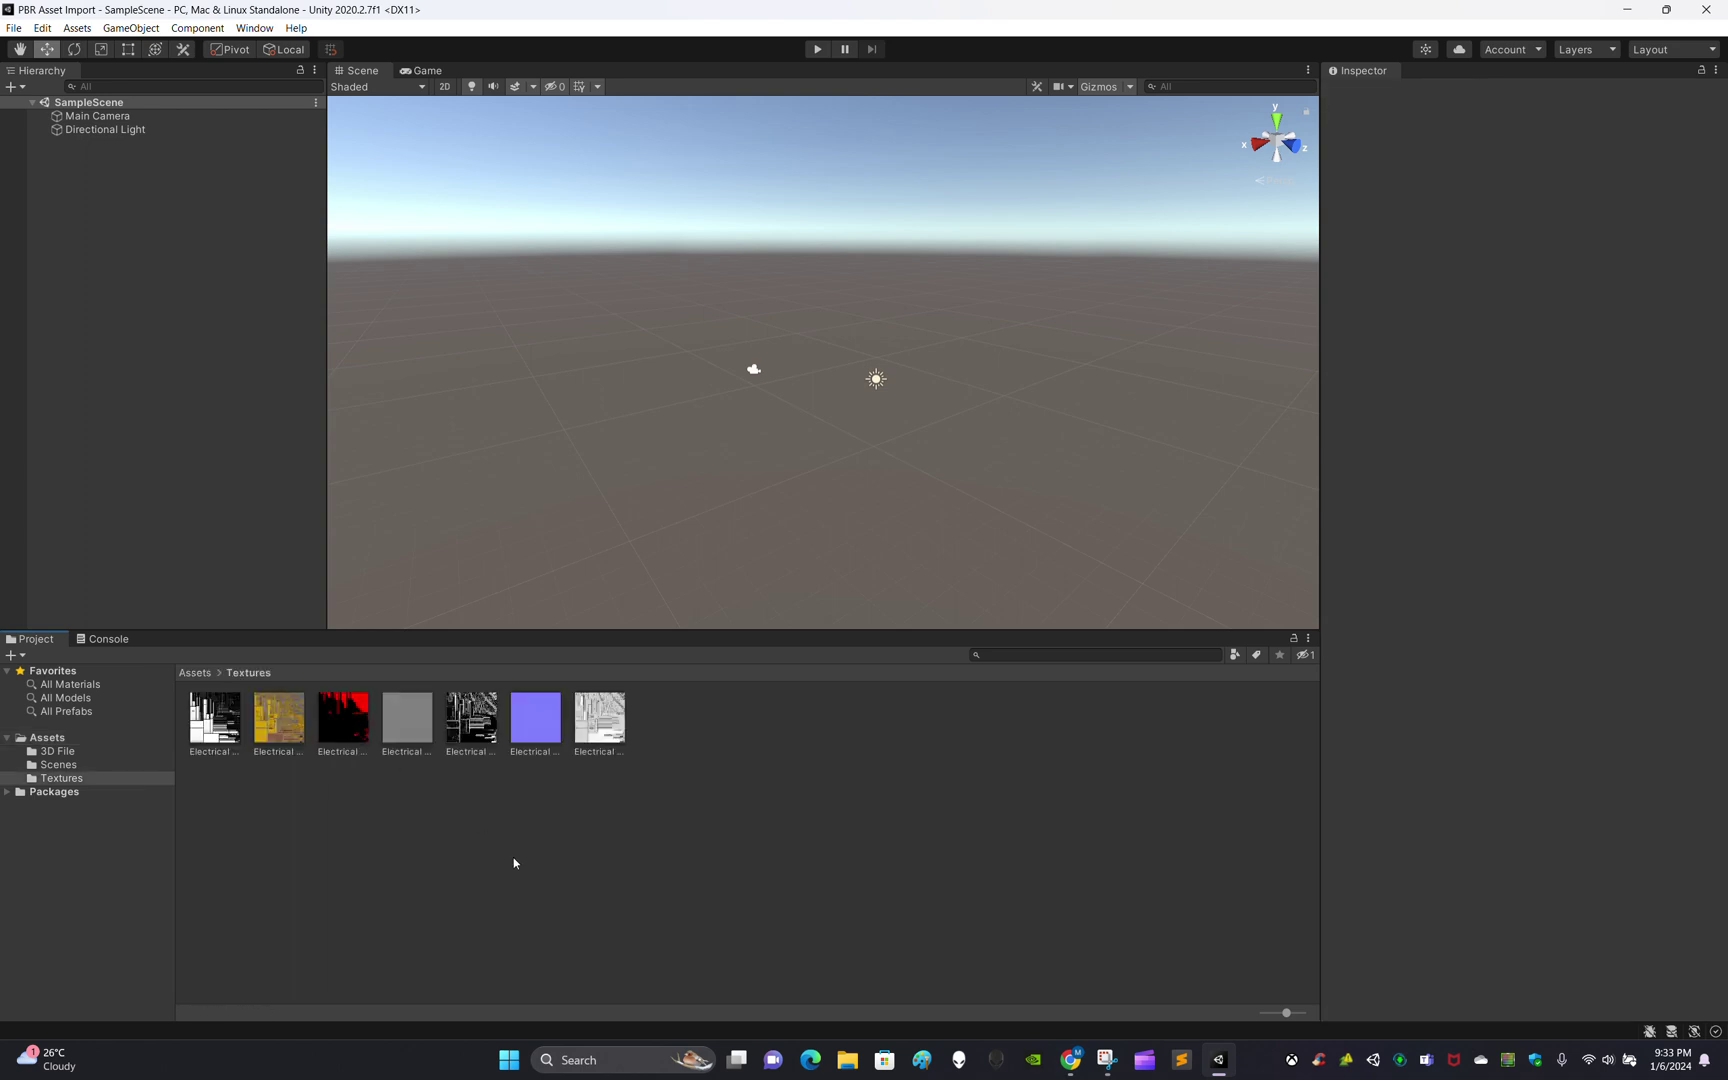
left_click(195, 673)
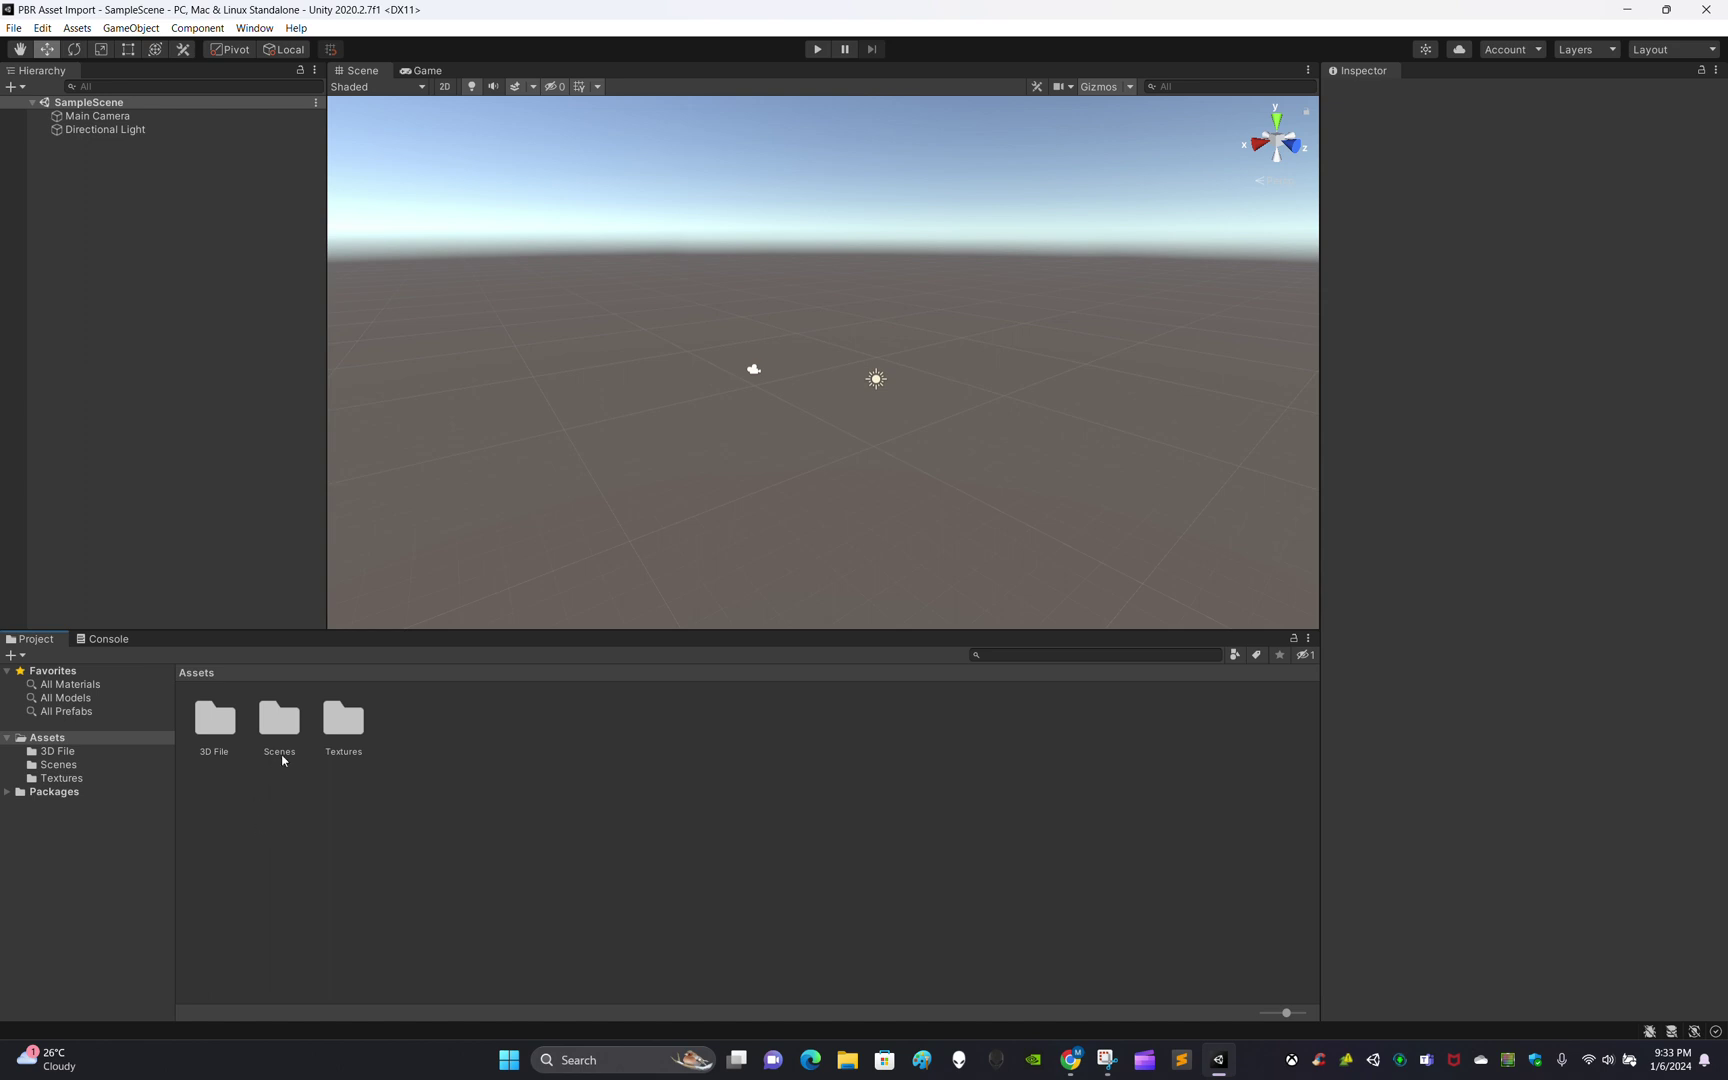
left_click(279, 720)
left_click(301, 815)
Add the electrical box model from the 3D File folder to SampleScene and frame it in the Scene view
double_click(224, 731)
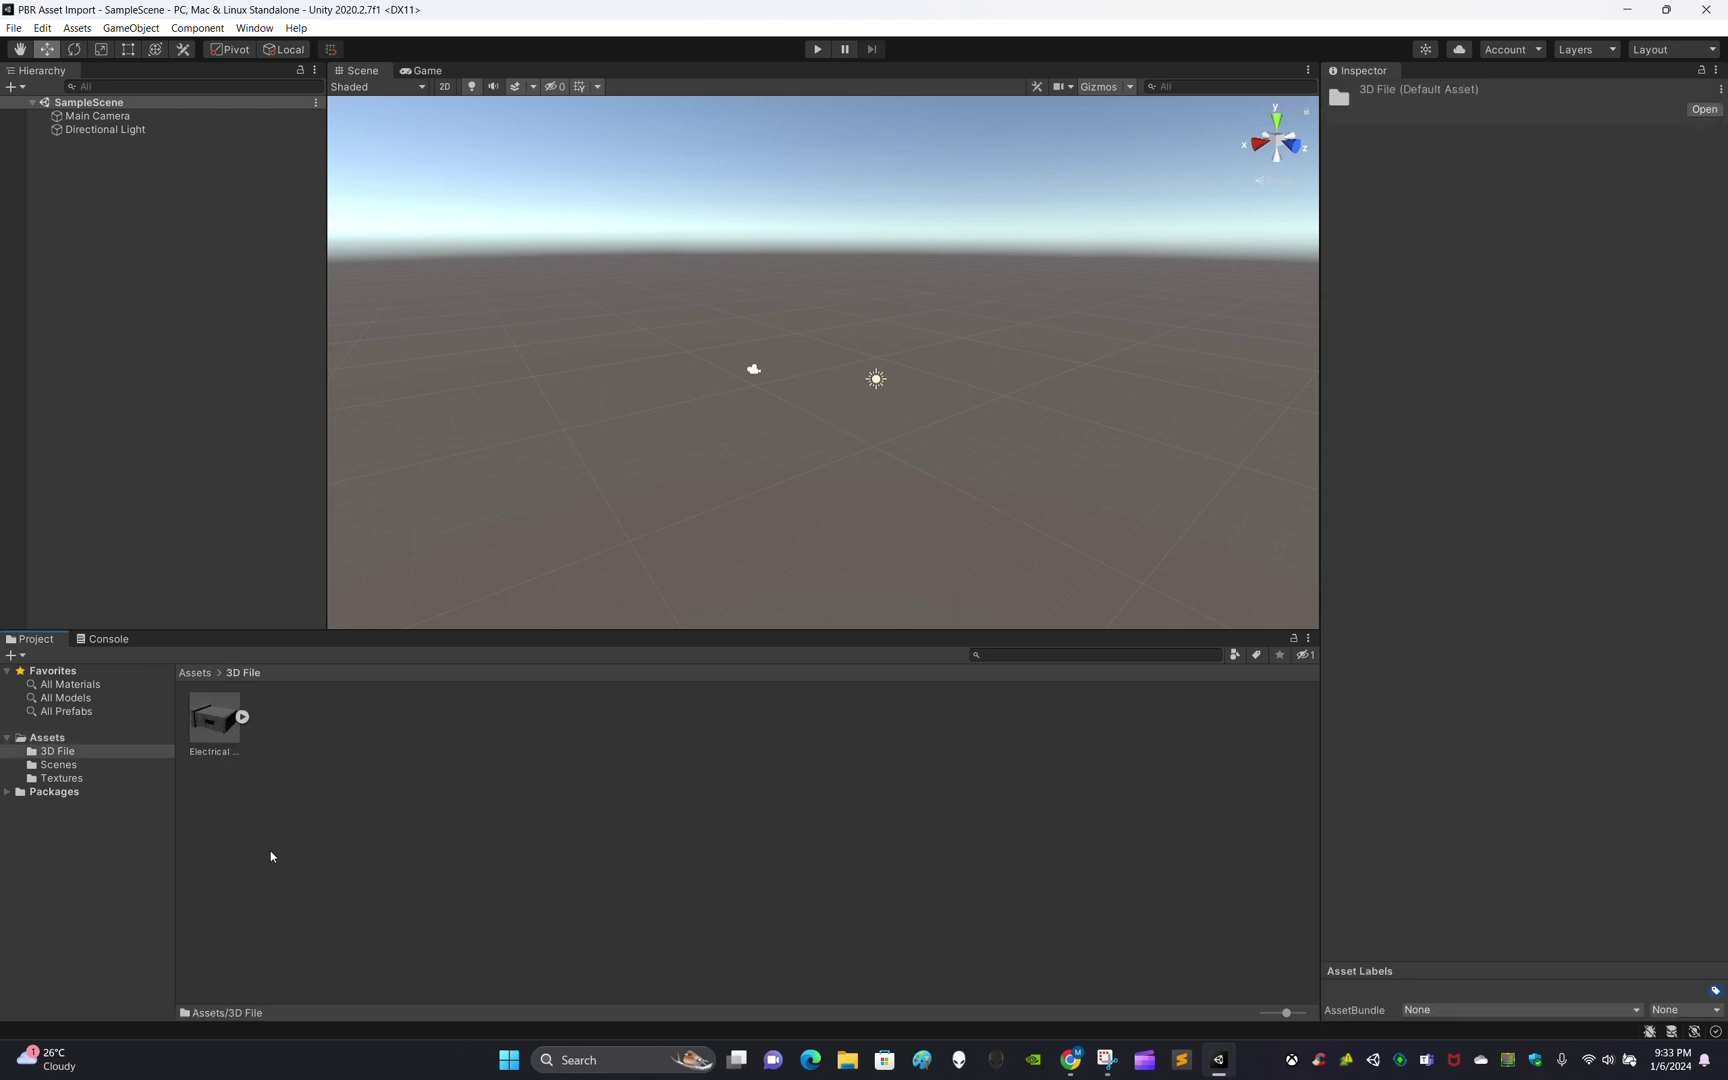
left_click_drag(214, 718, 205, 531)
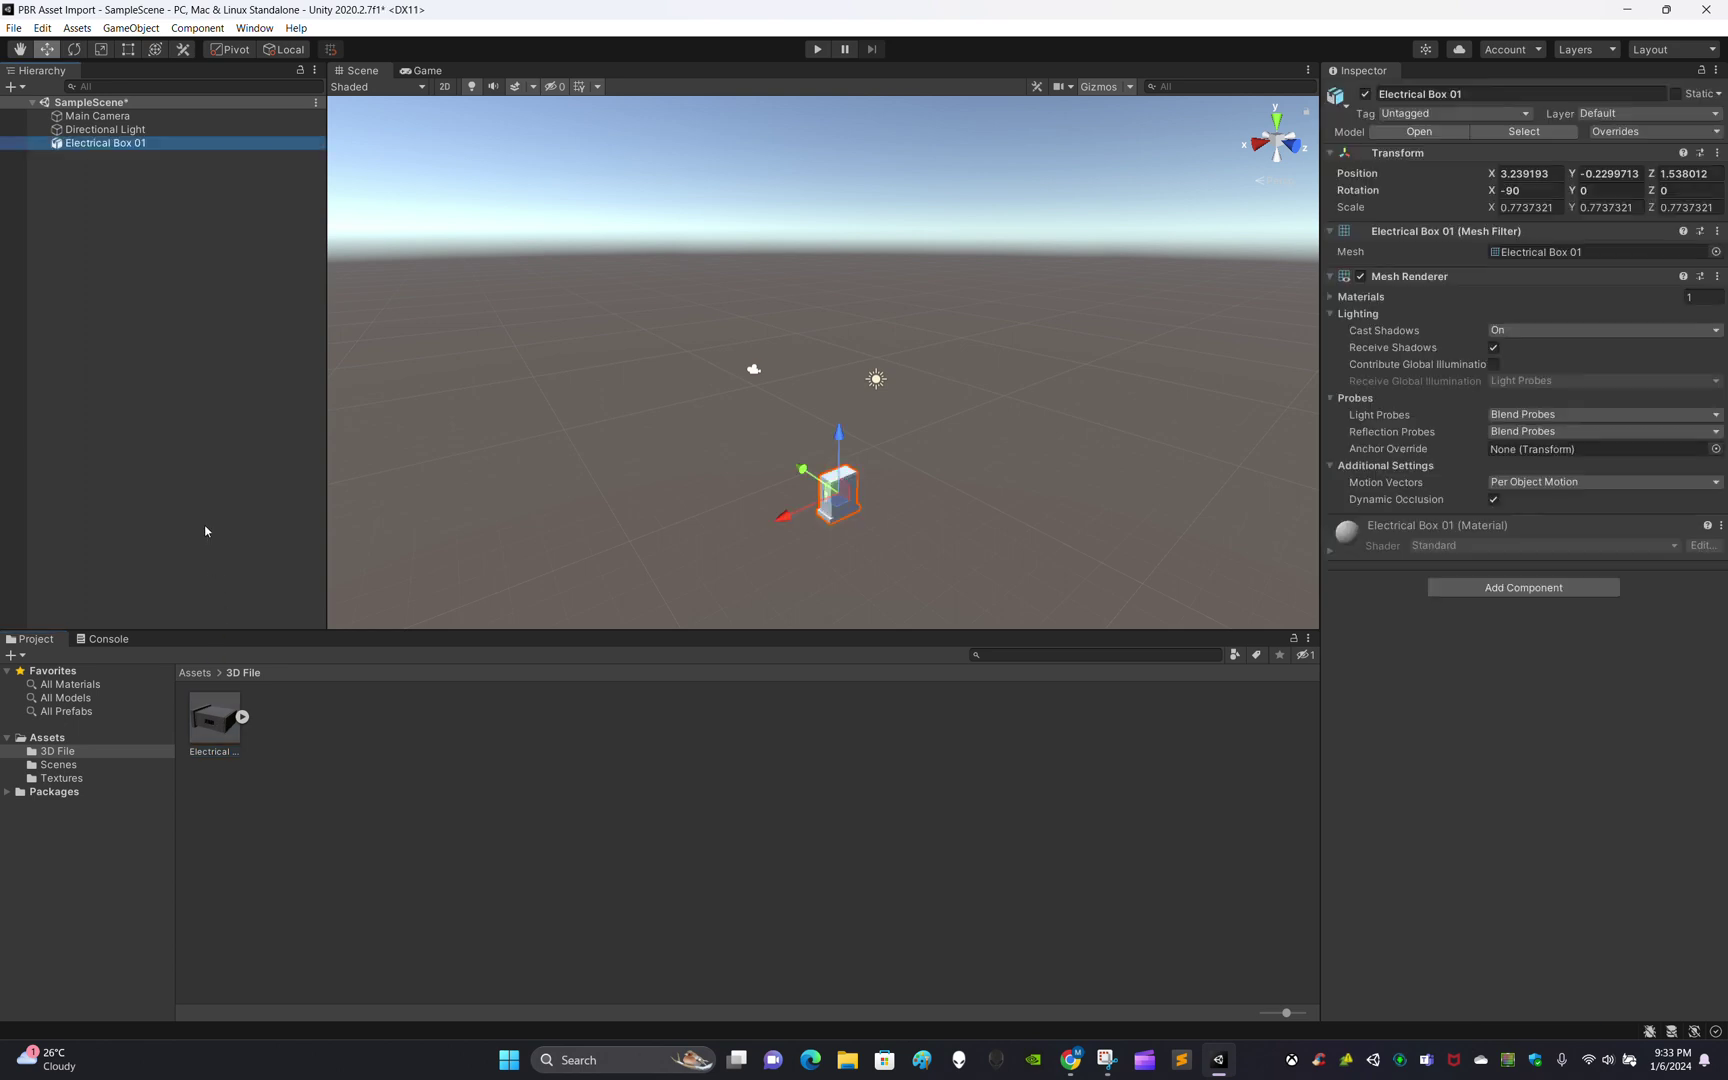
left_click(207, 532)
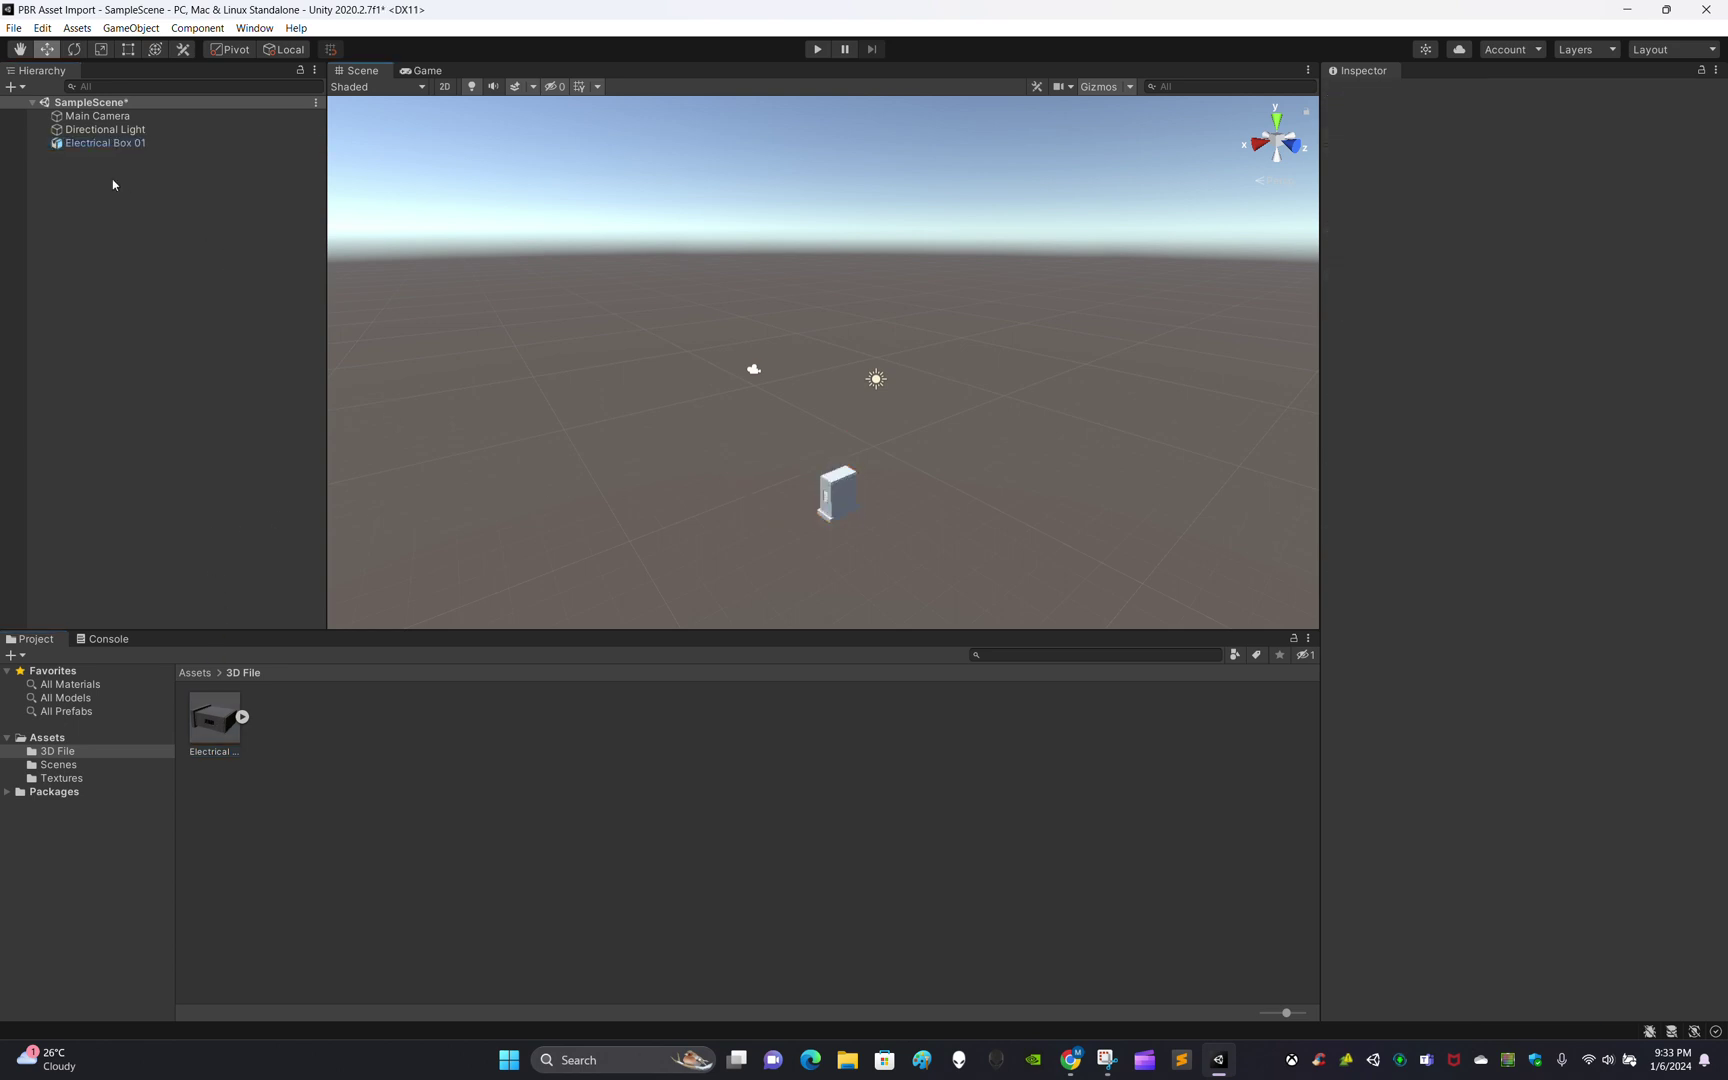
double_click(105, 143)
left_click(730, 729)
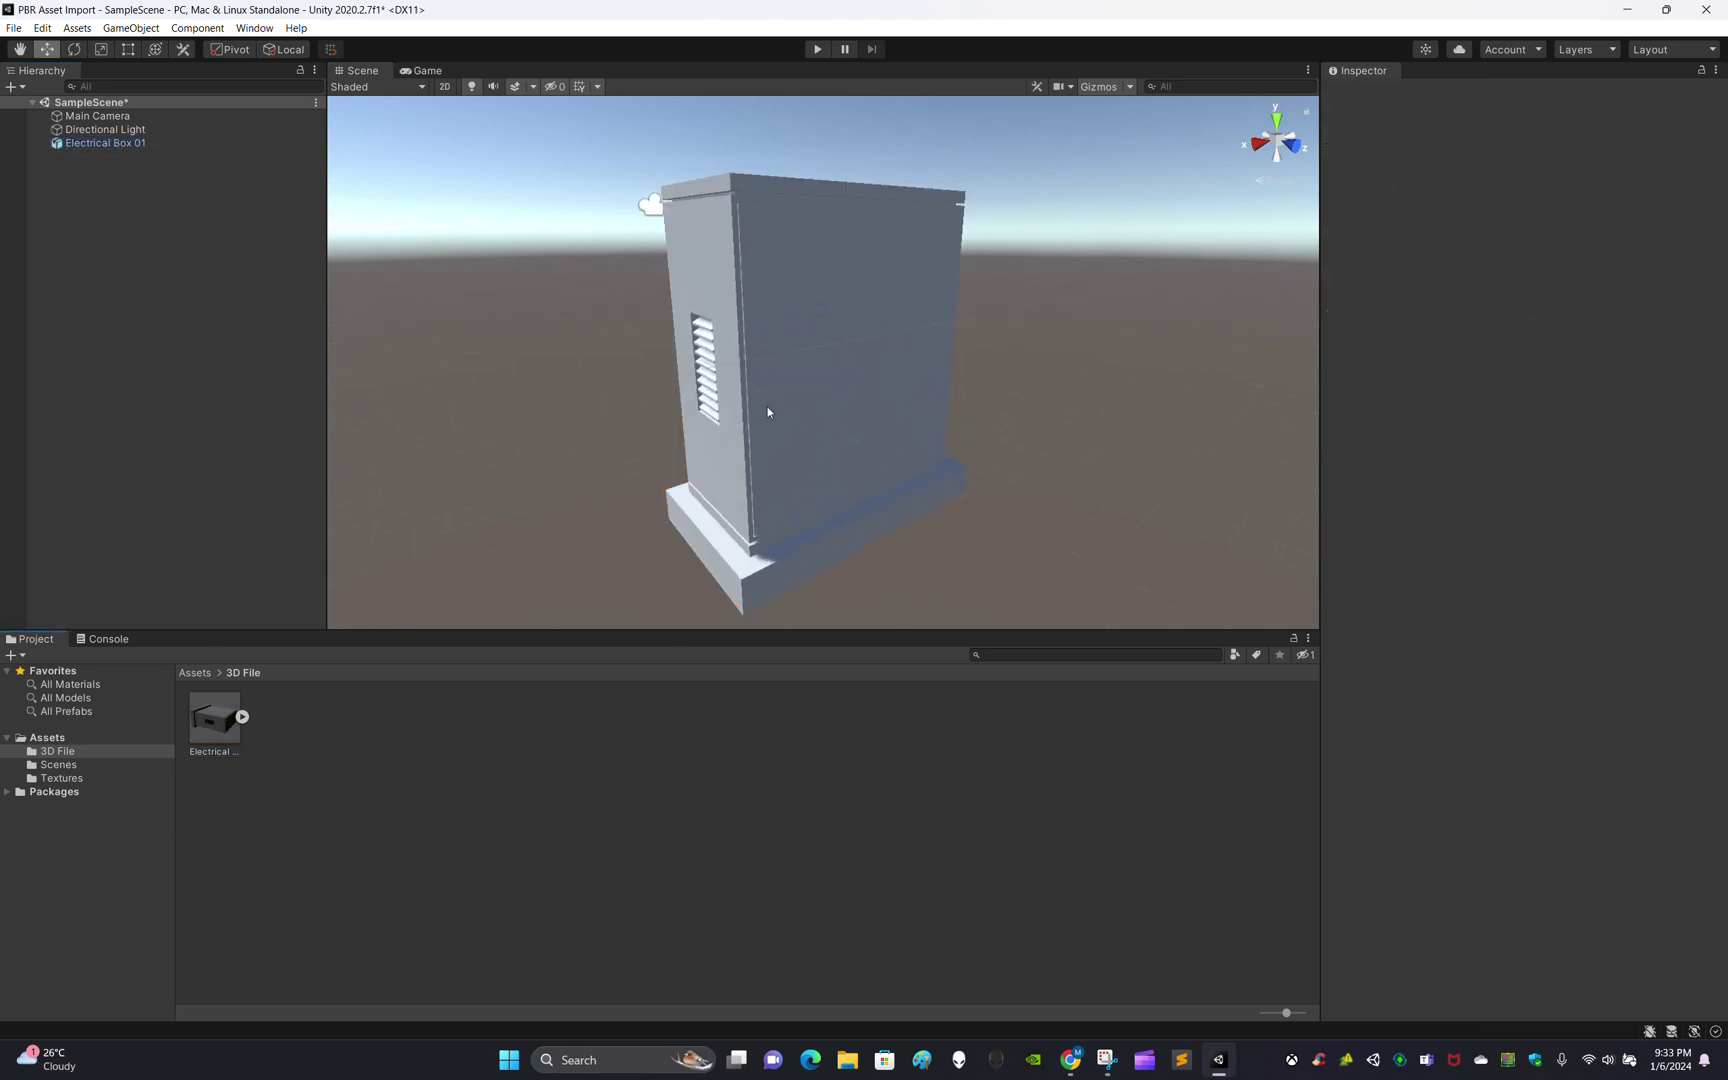
Hide the Scene view grid and inspect the untextured electrical box from another angle
right_click_drag(768, 411, 806, 359)
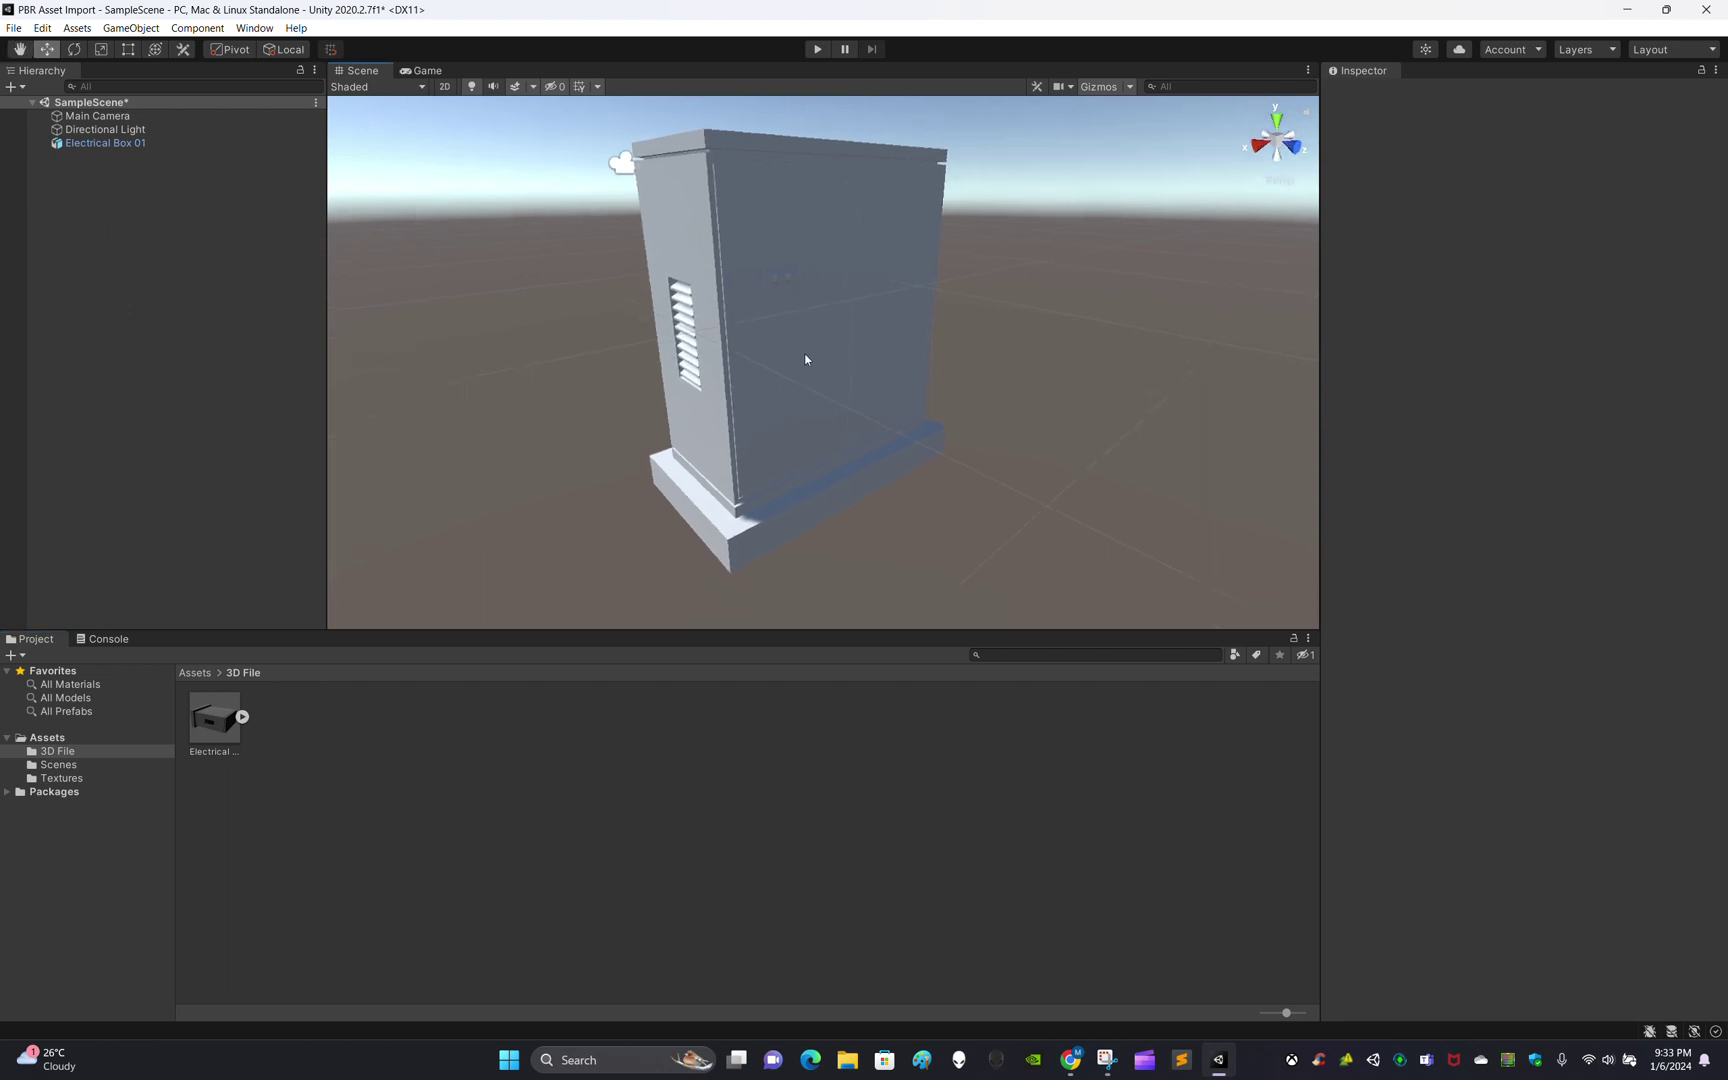
left_click(581, 88)
right_click_drag(741, 403, 872, 418)
left_click(755, 412)
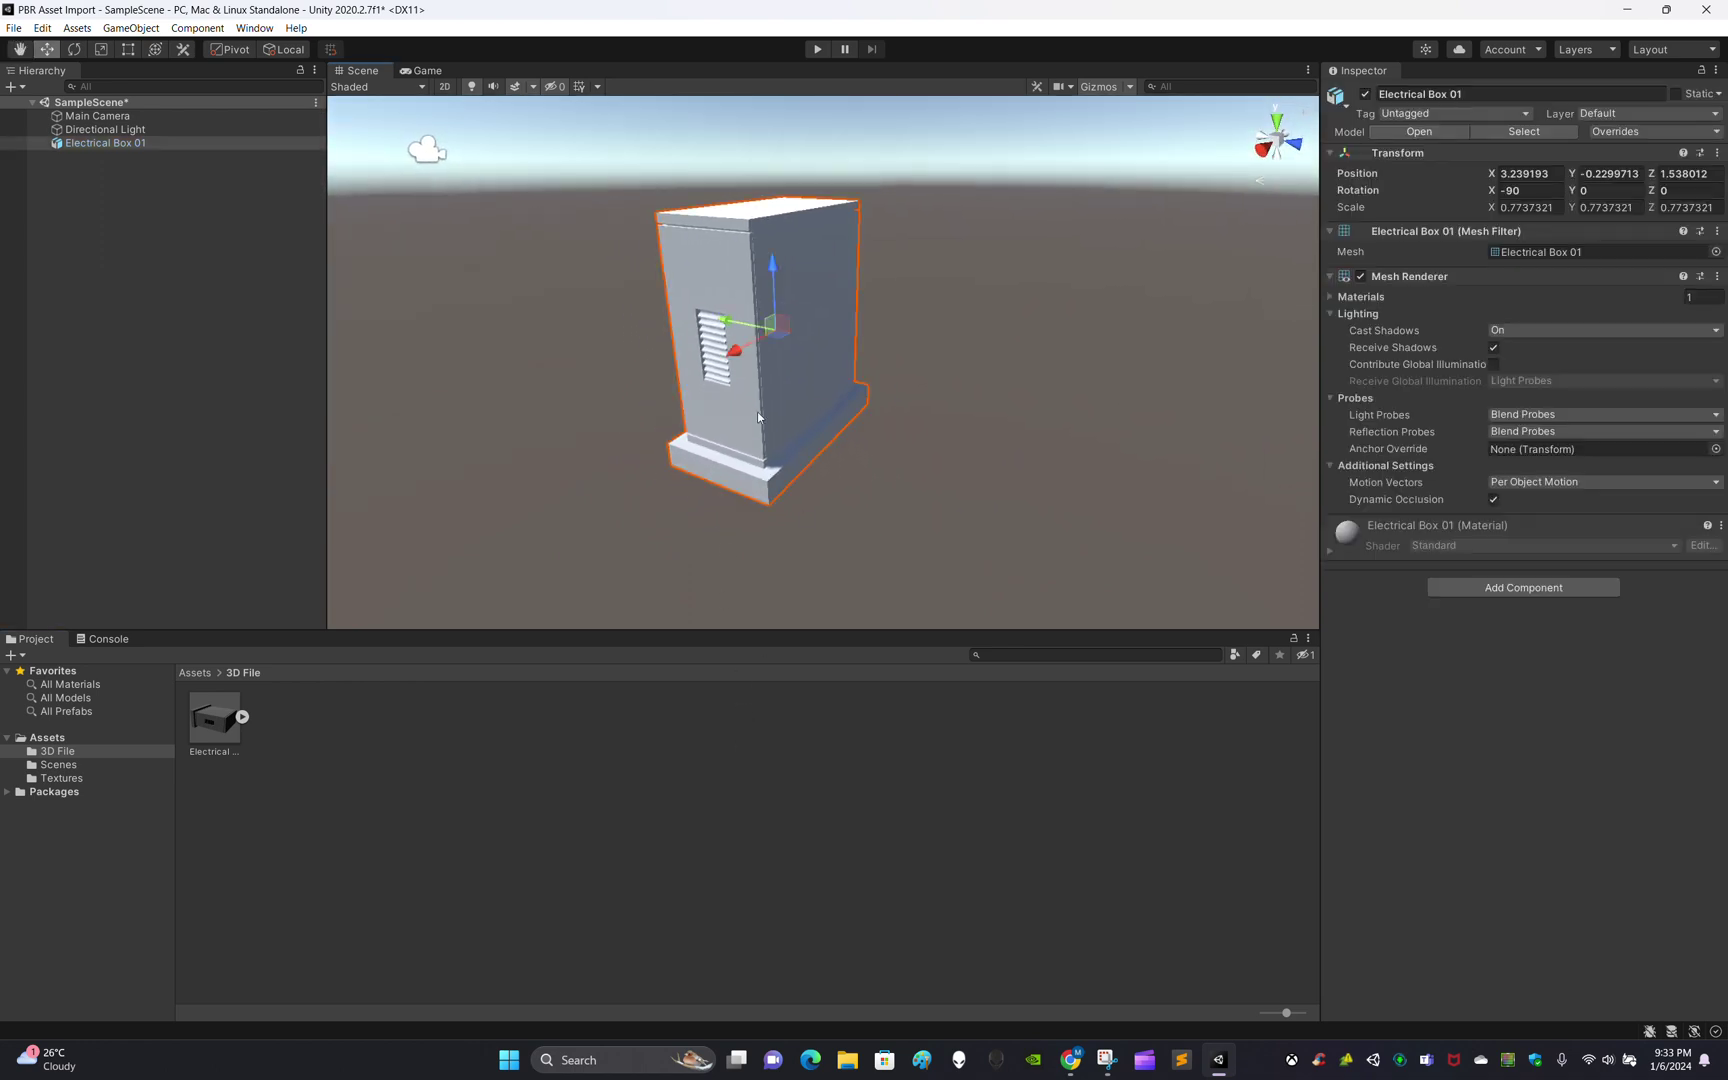
left_click(632, 598)
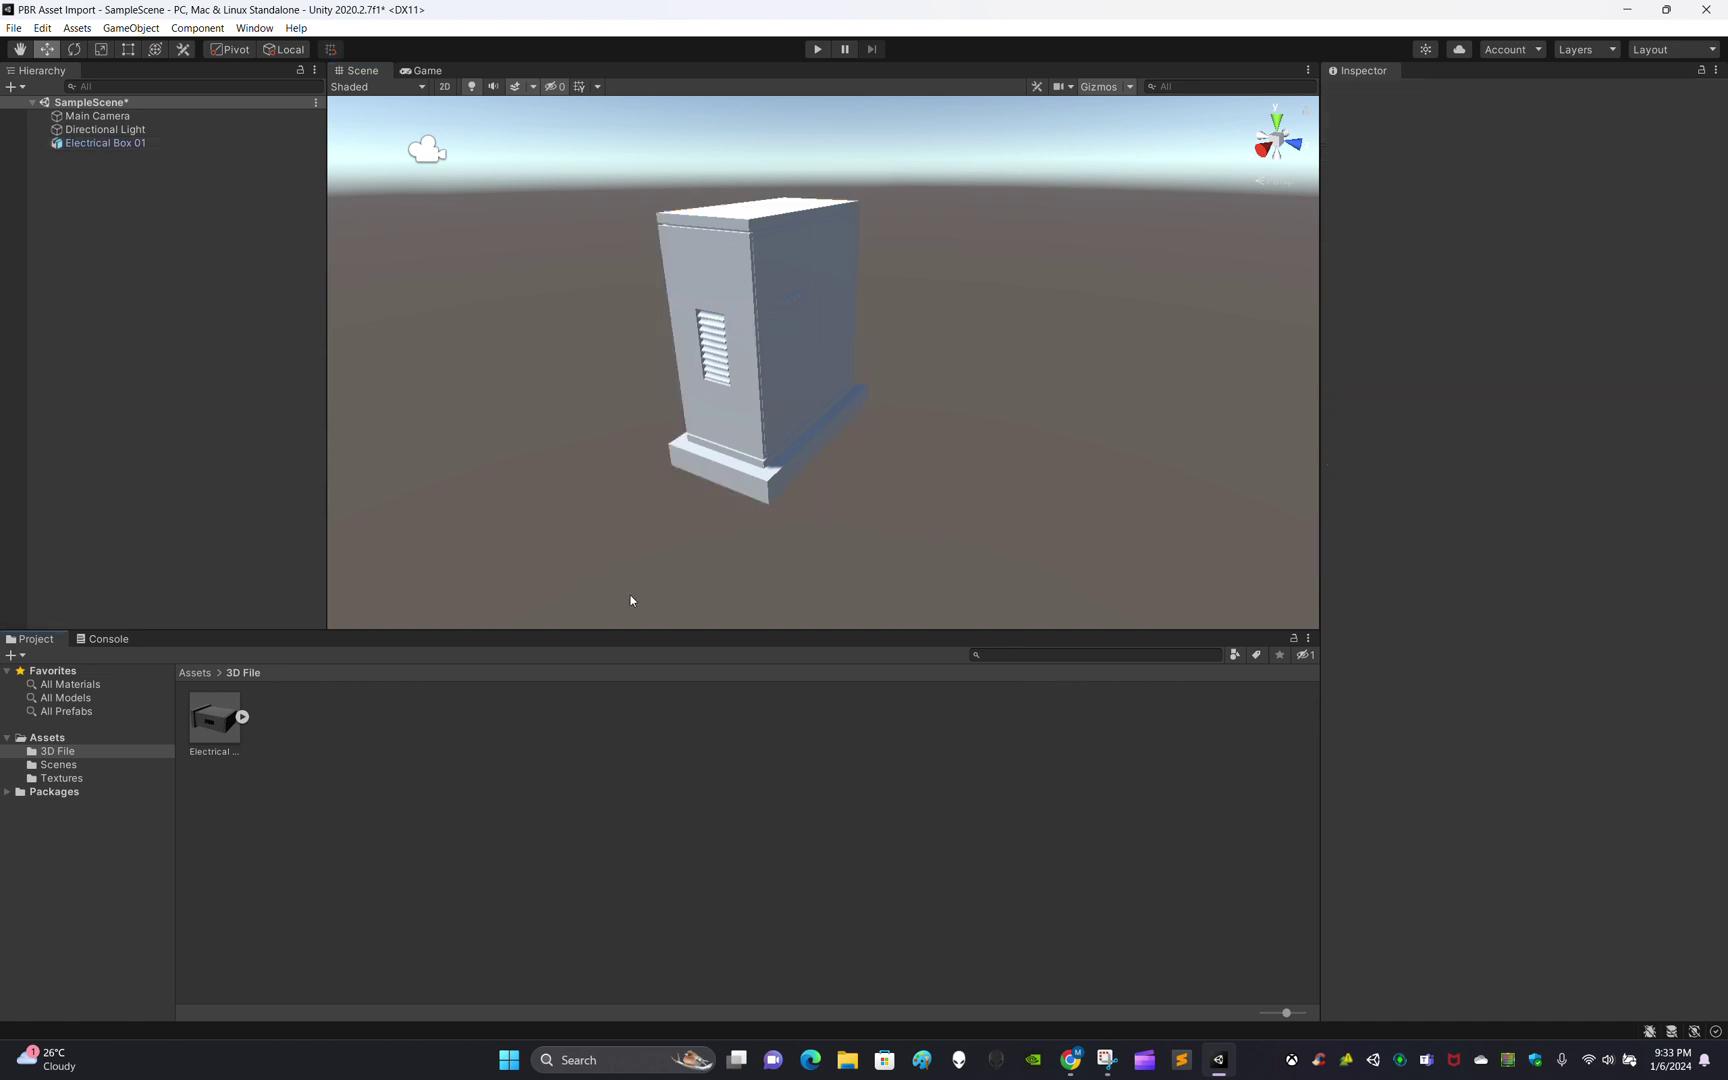
left_click(765, 389)
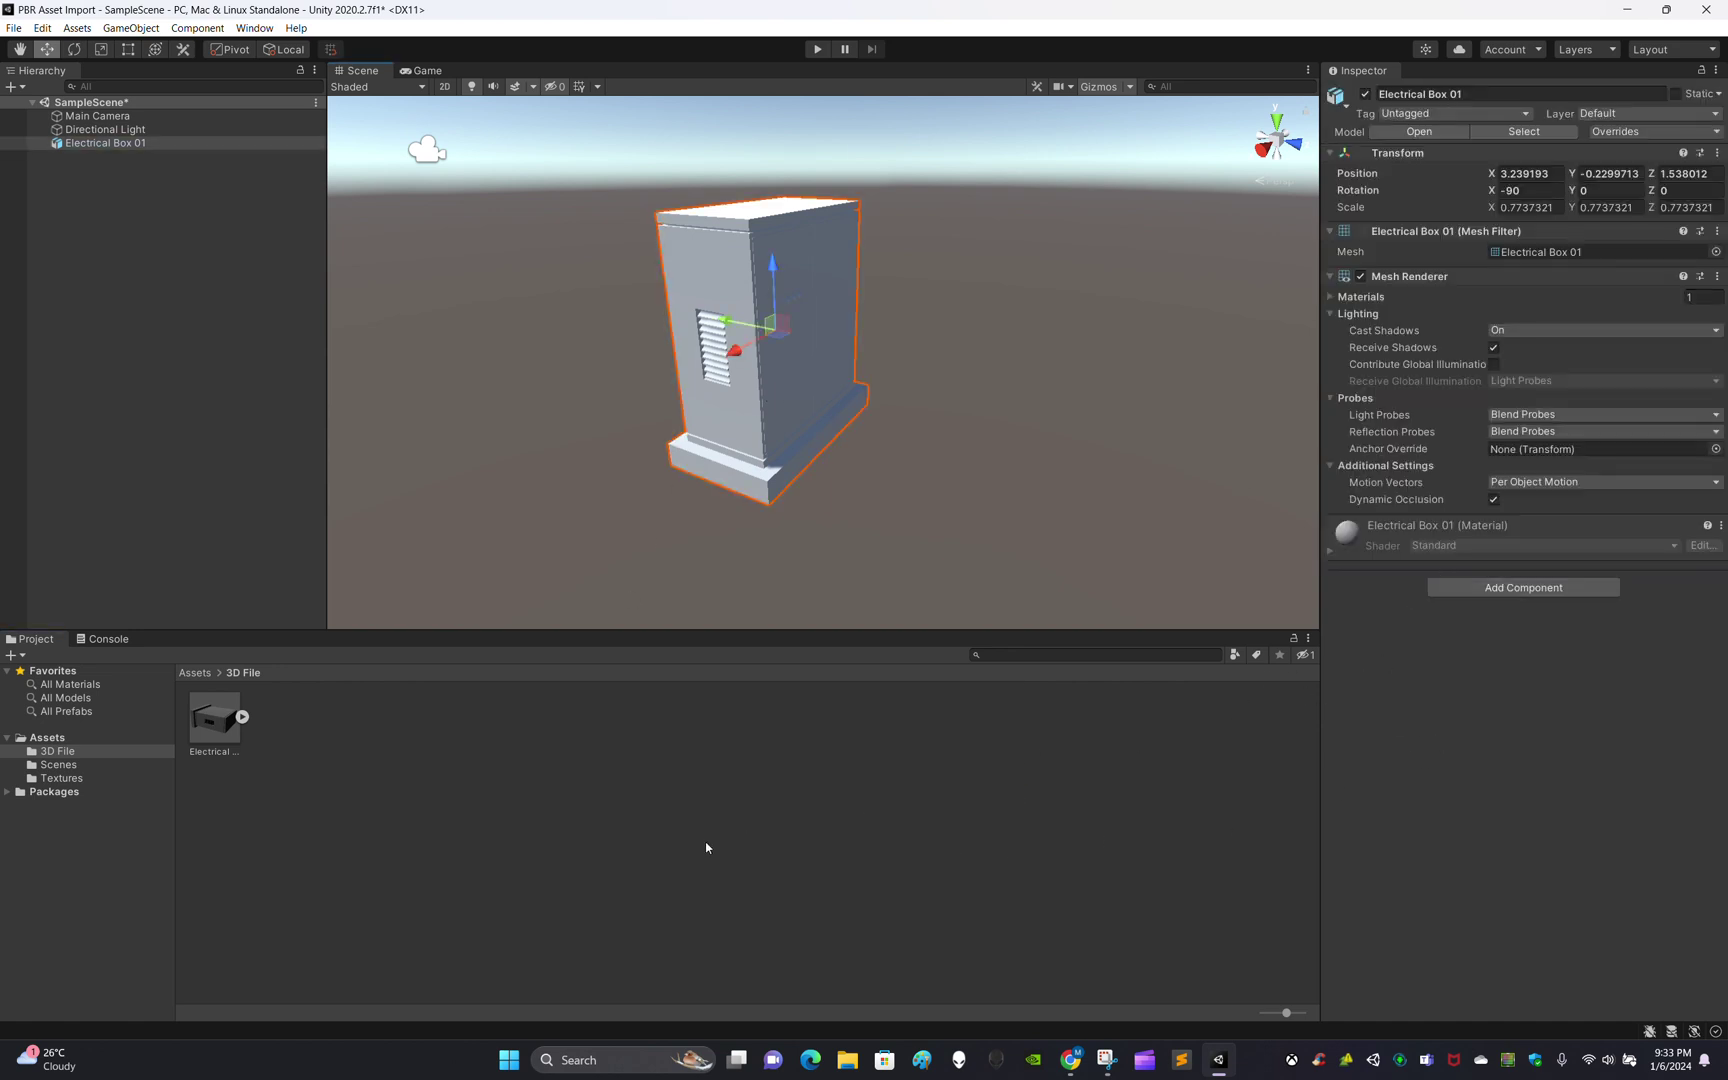
left_click(594, 871)
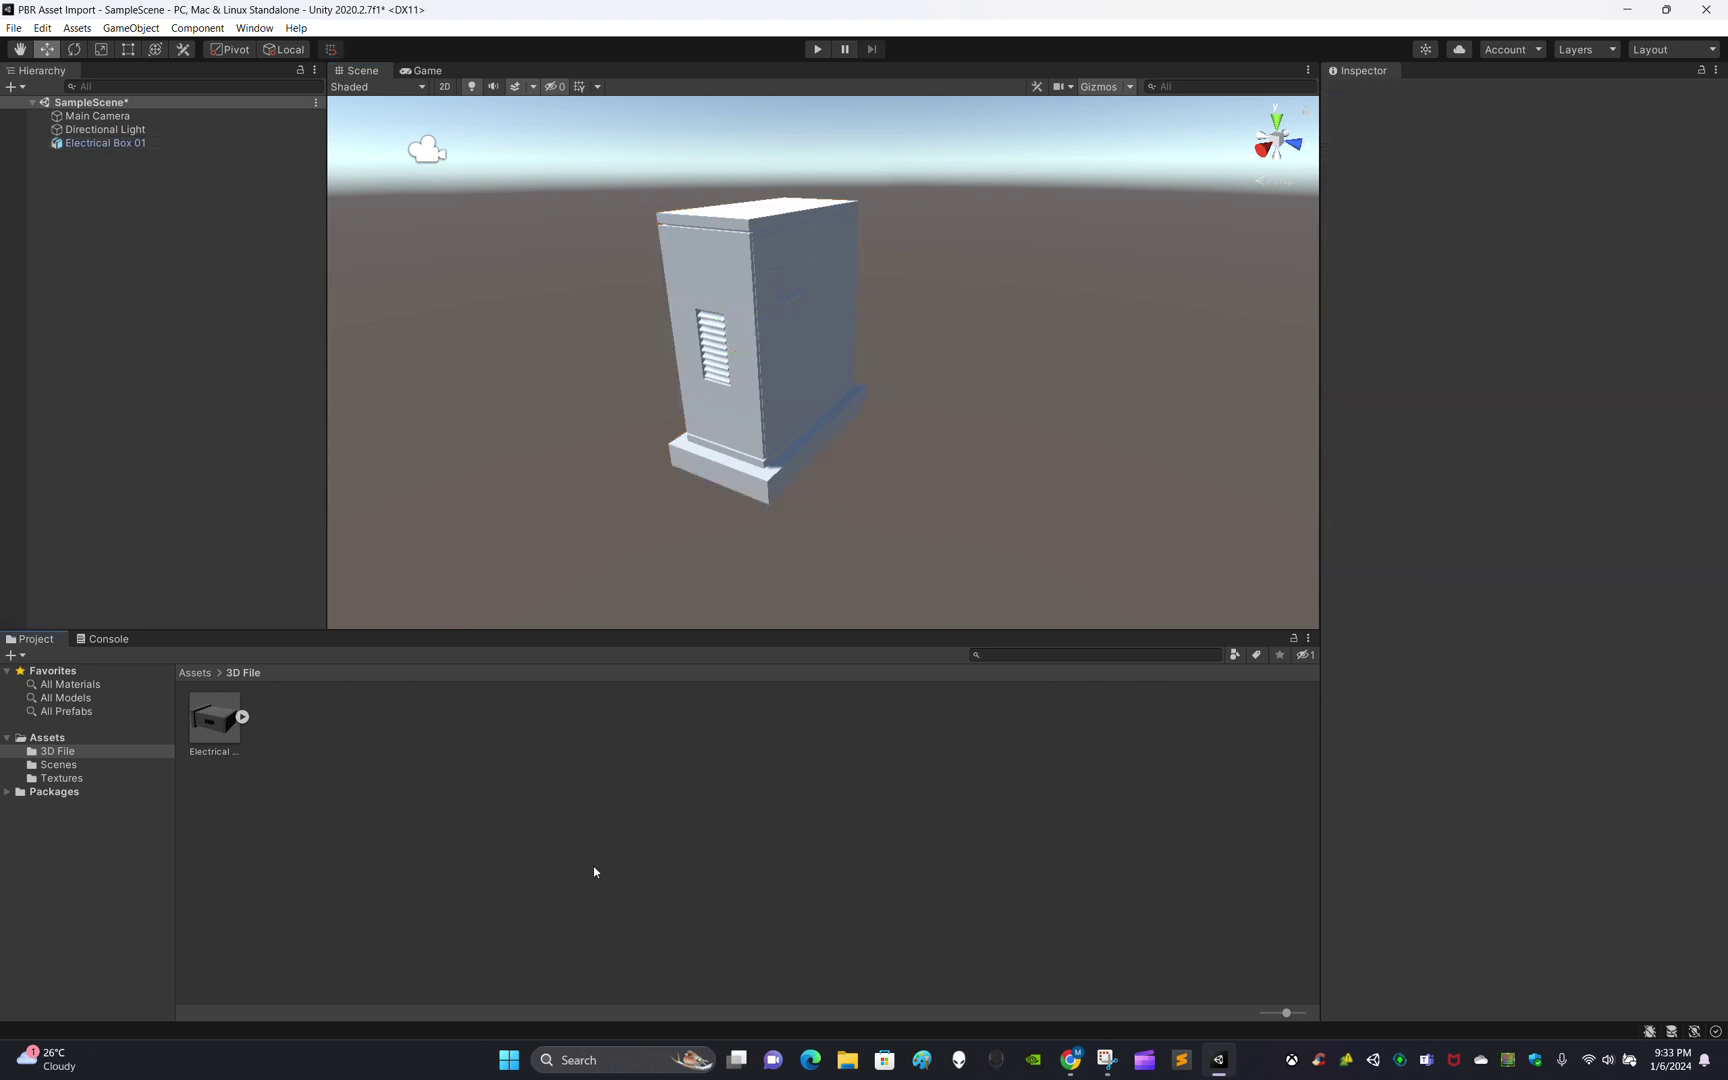
Review the import settings of the AO, Base Color, Roughness and Normal maps in the Textures folder
left_click(196, 673)
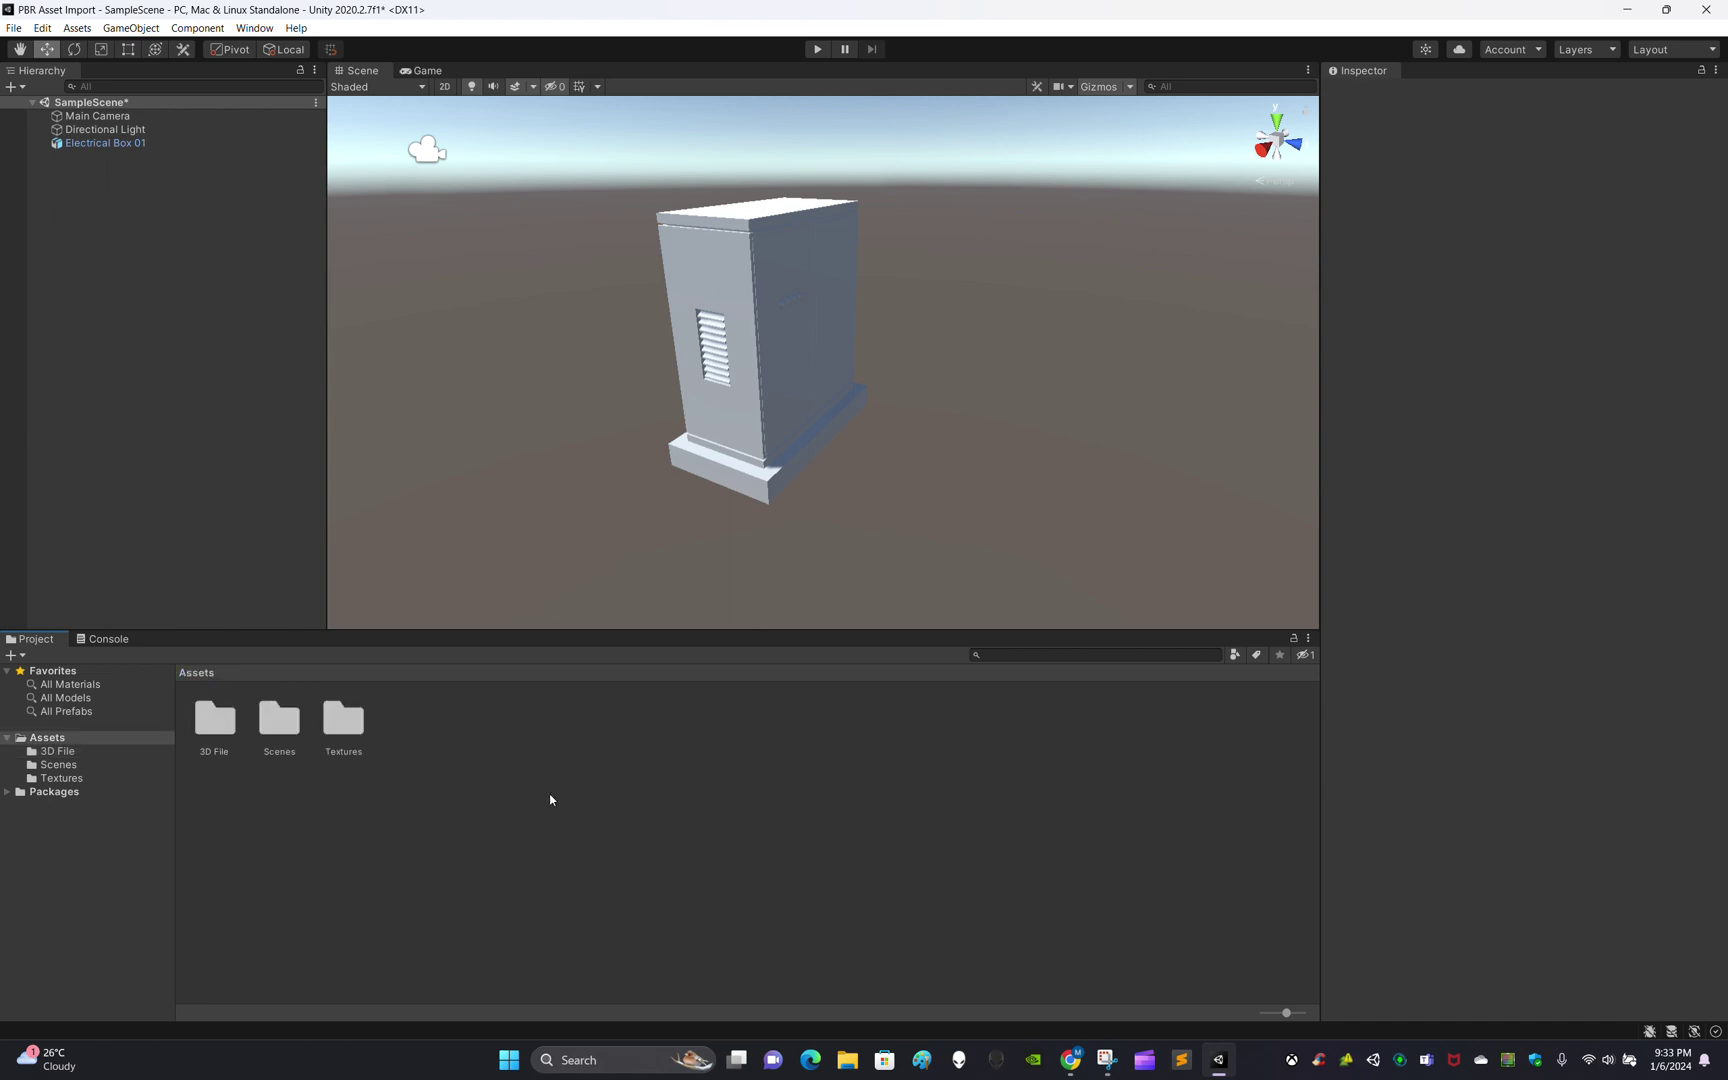
double_click(352, 744)
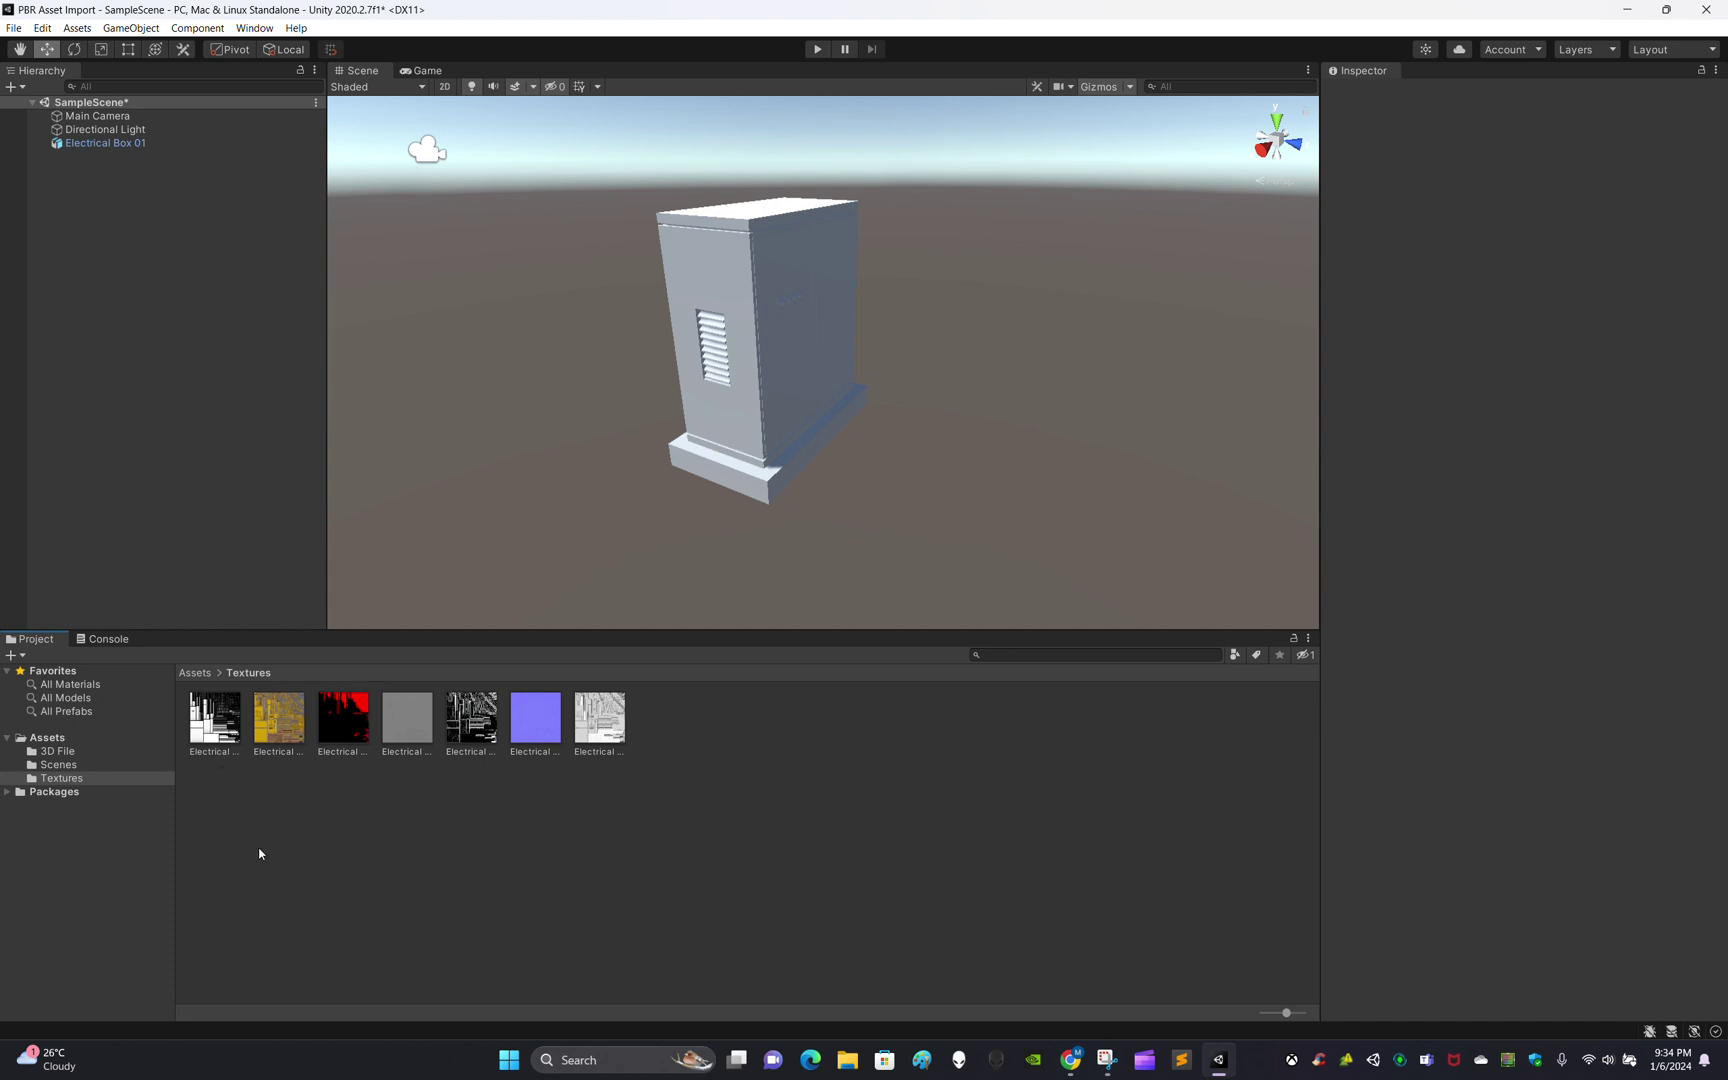
left_click(223, 740)
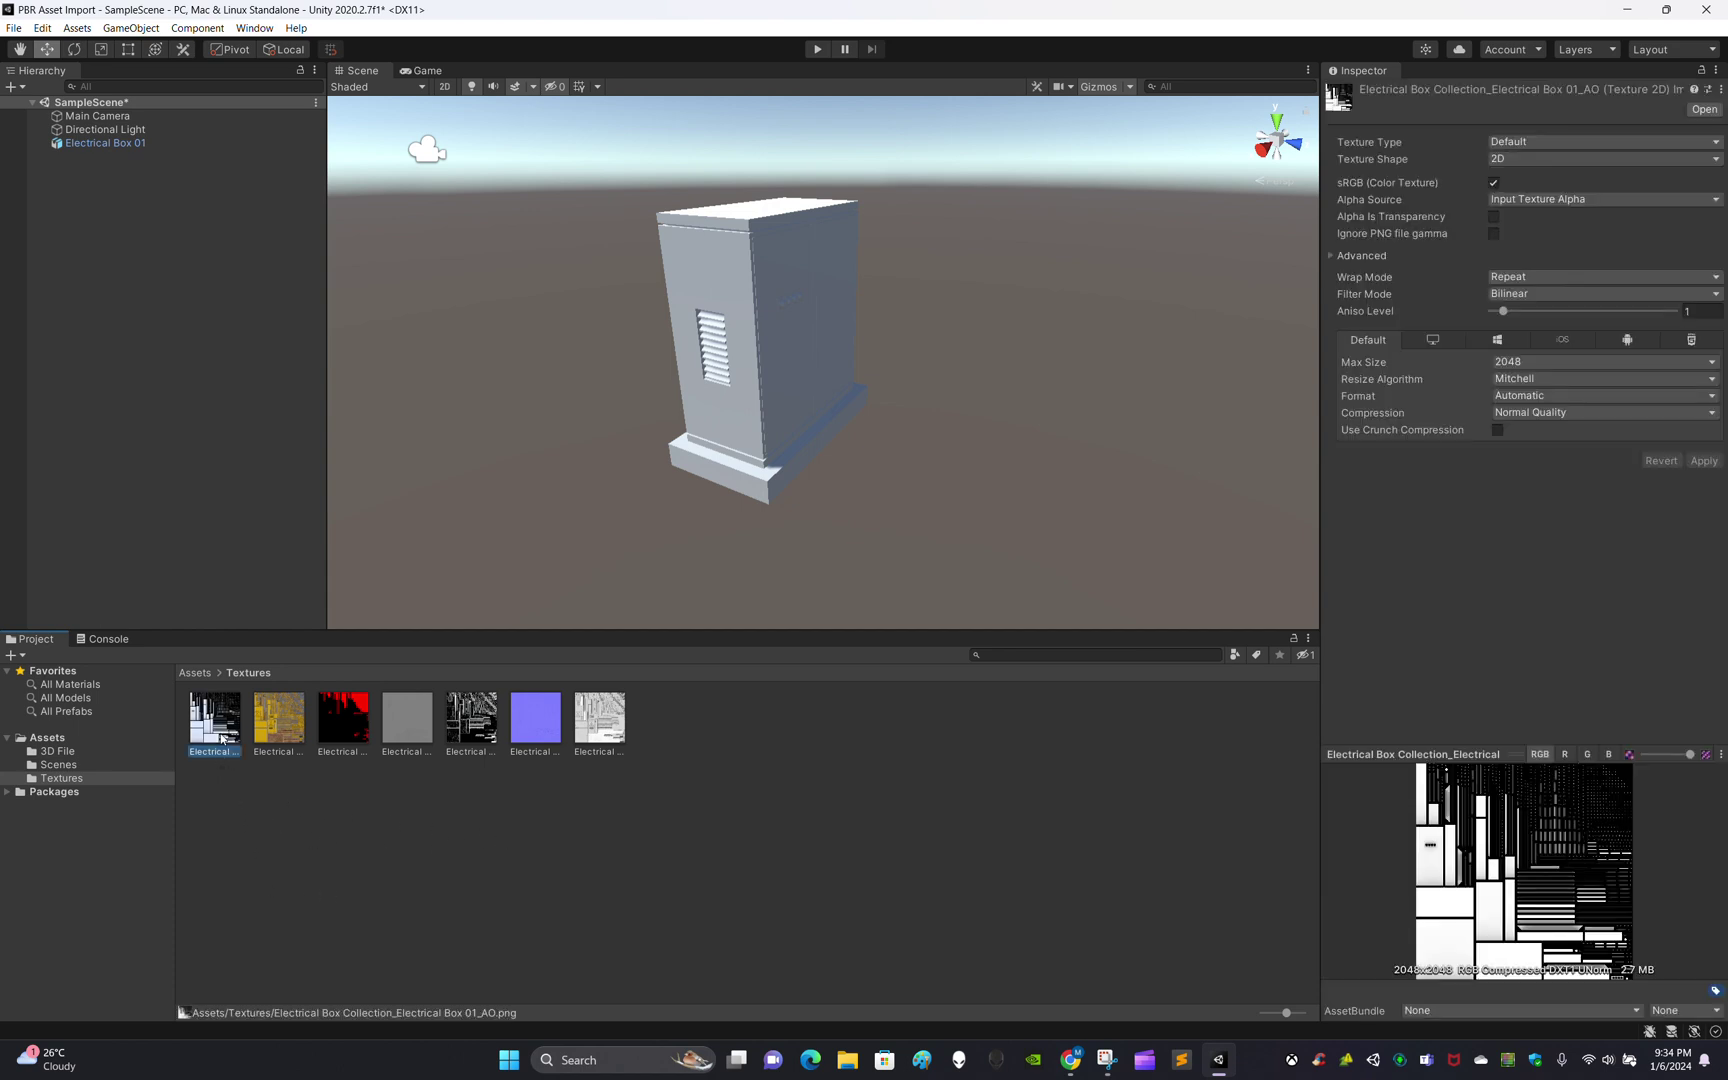
left_click(292, 740)
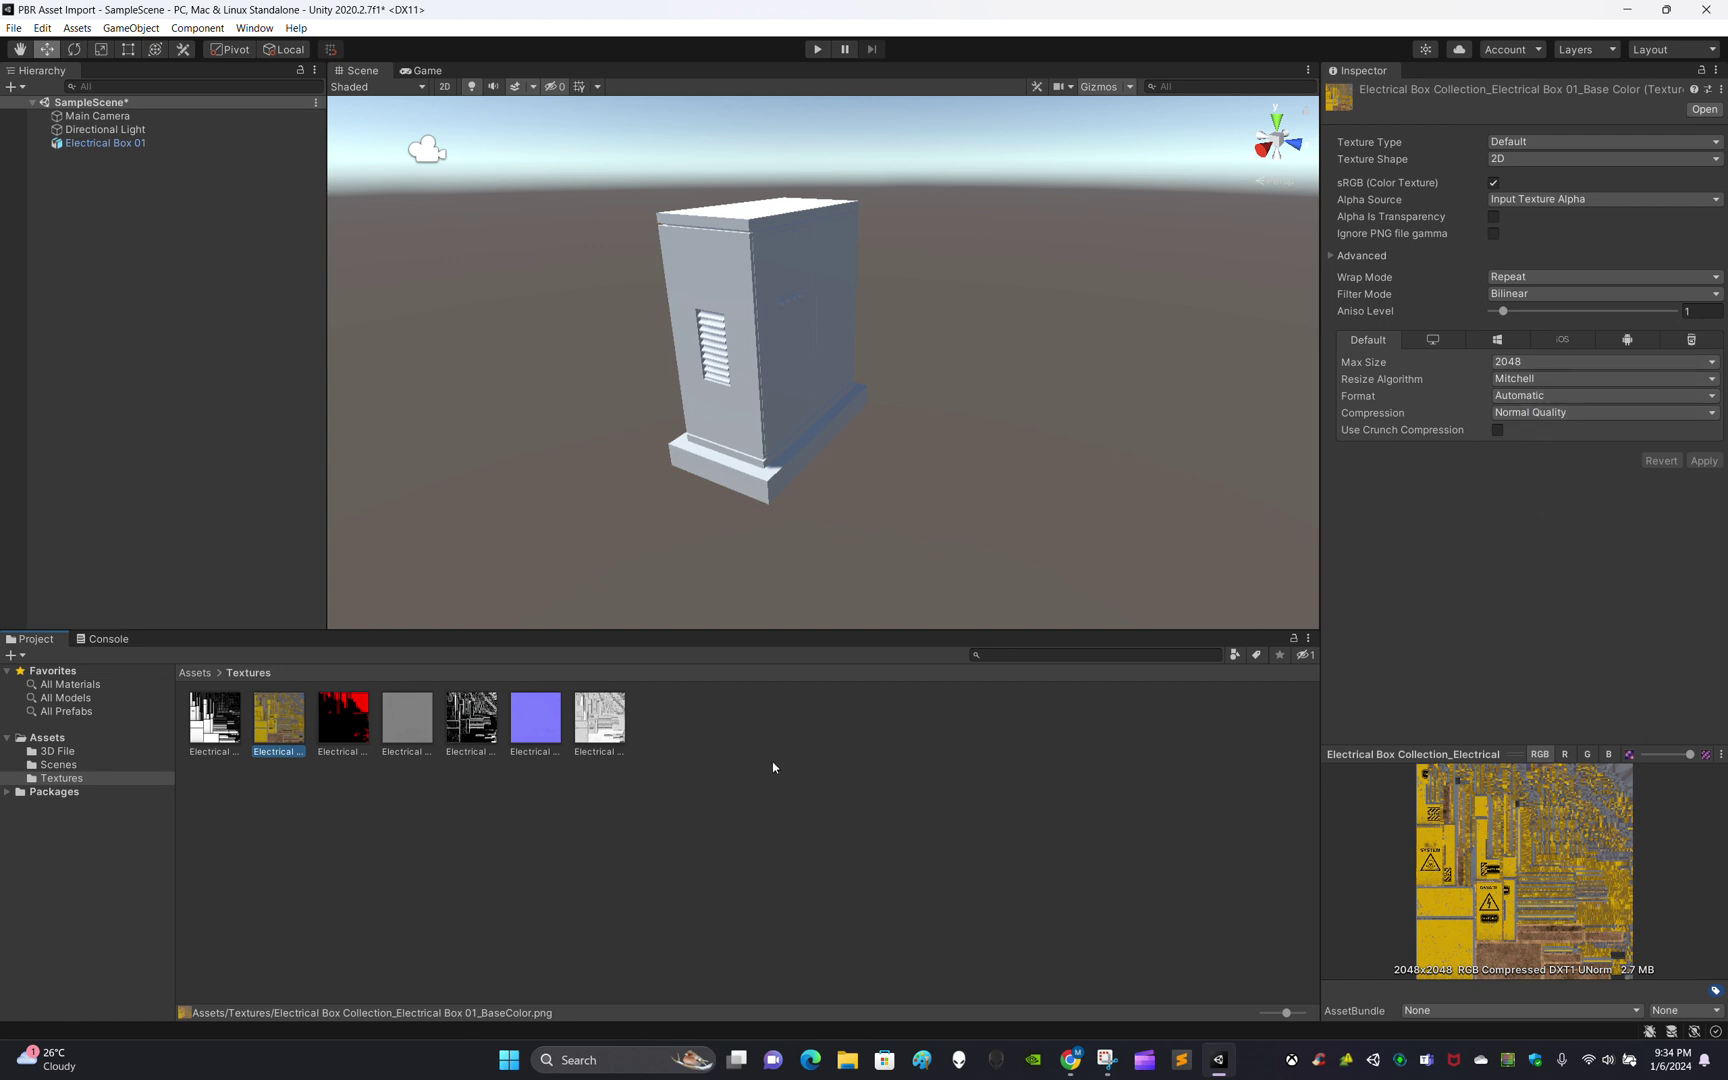
left_click(680, 790)
left_click(600, 717)
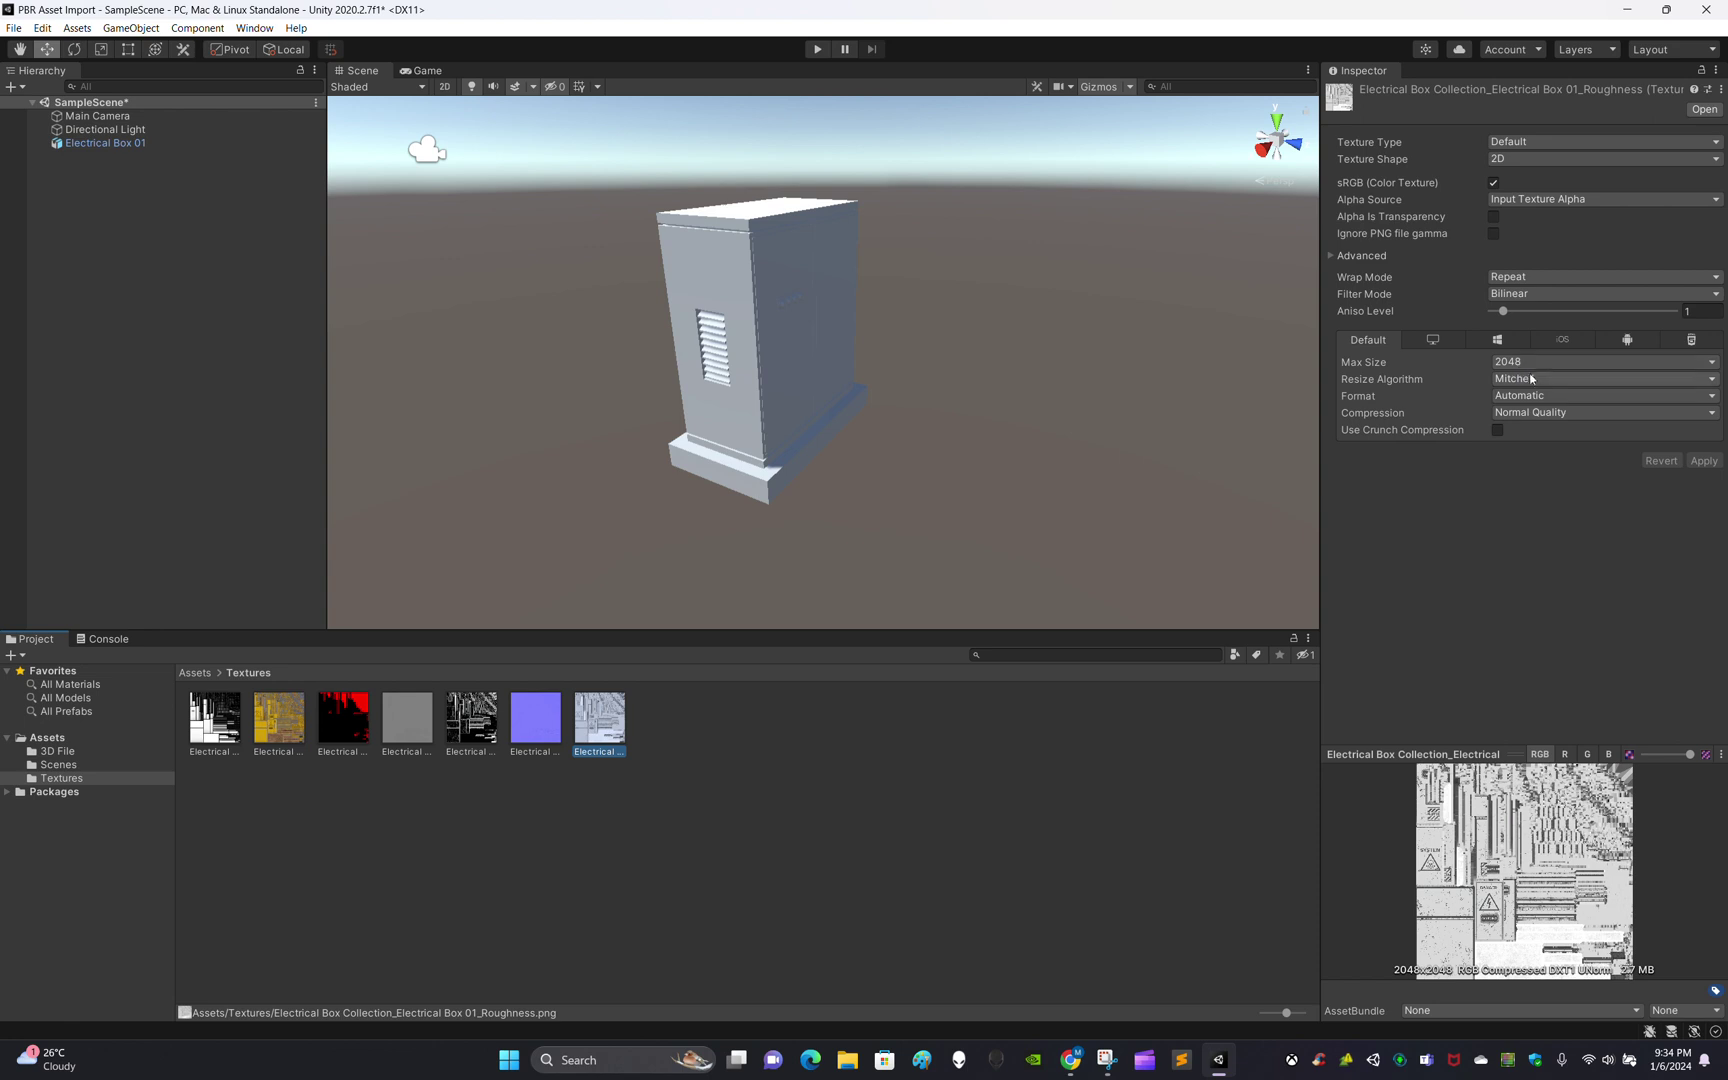
left_click(546, 734)
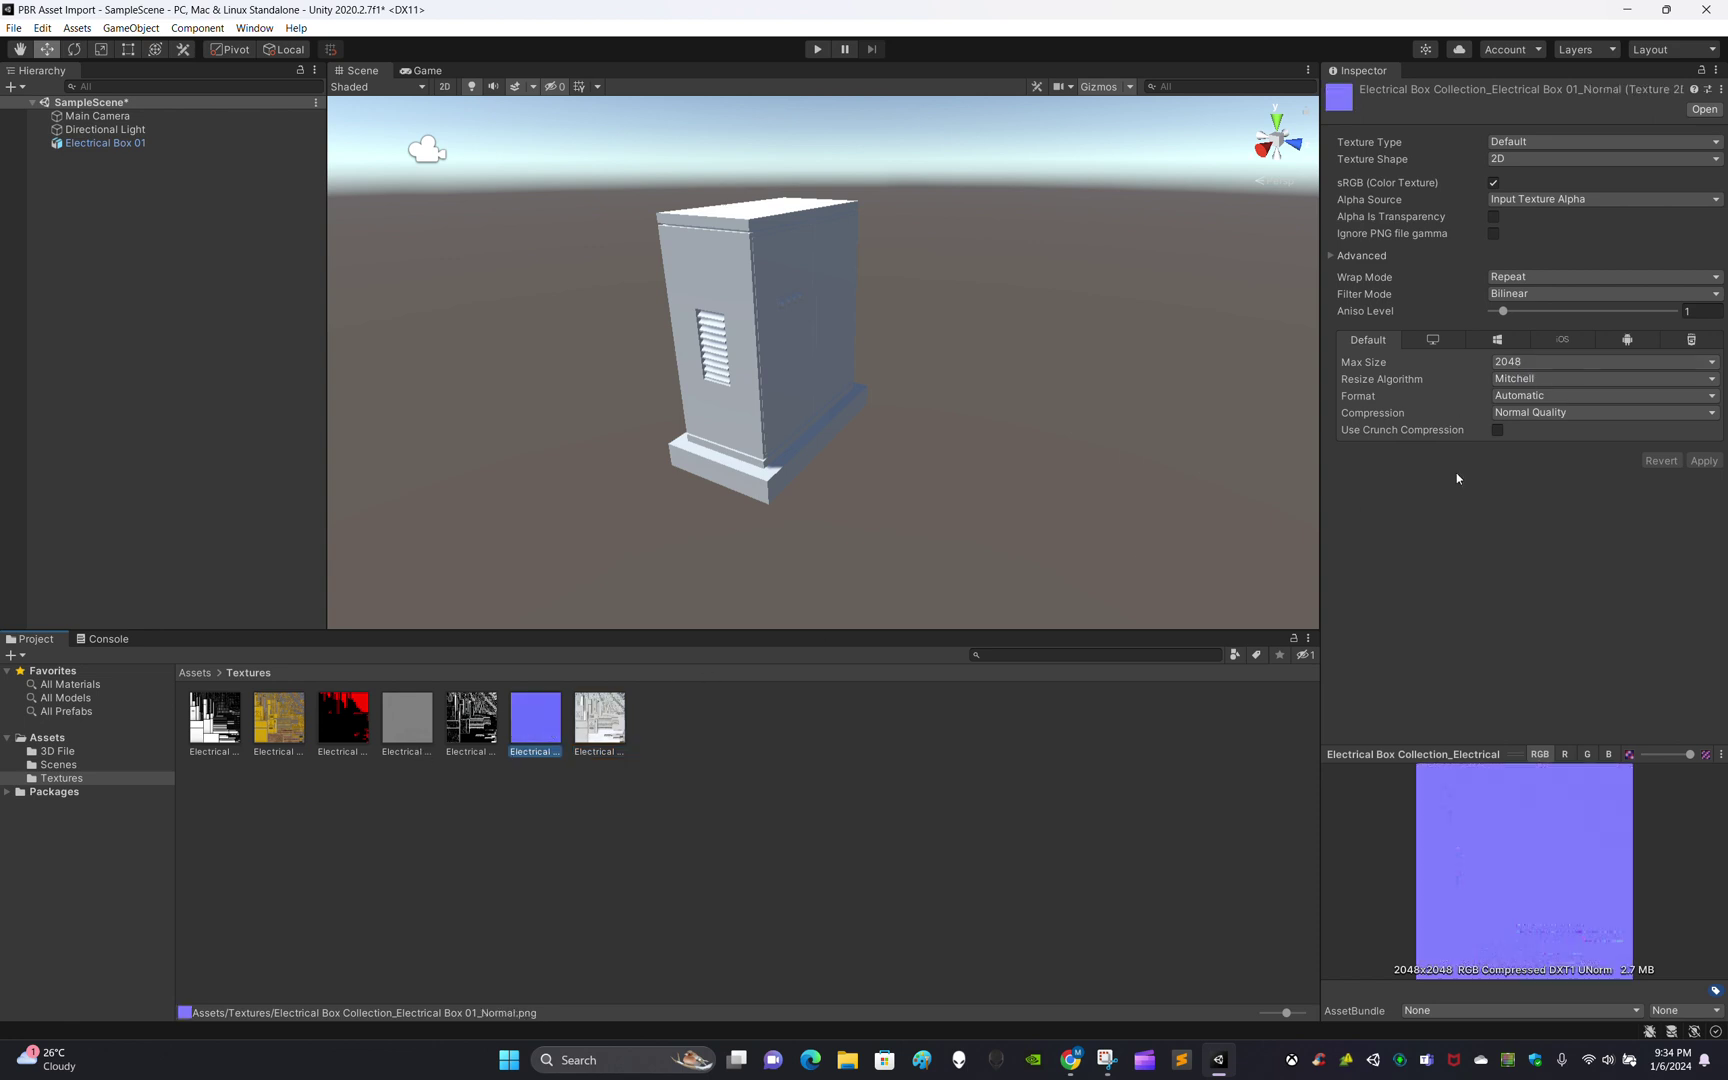
left_click(638, 883)
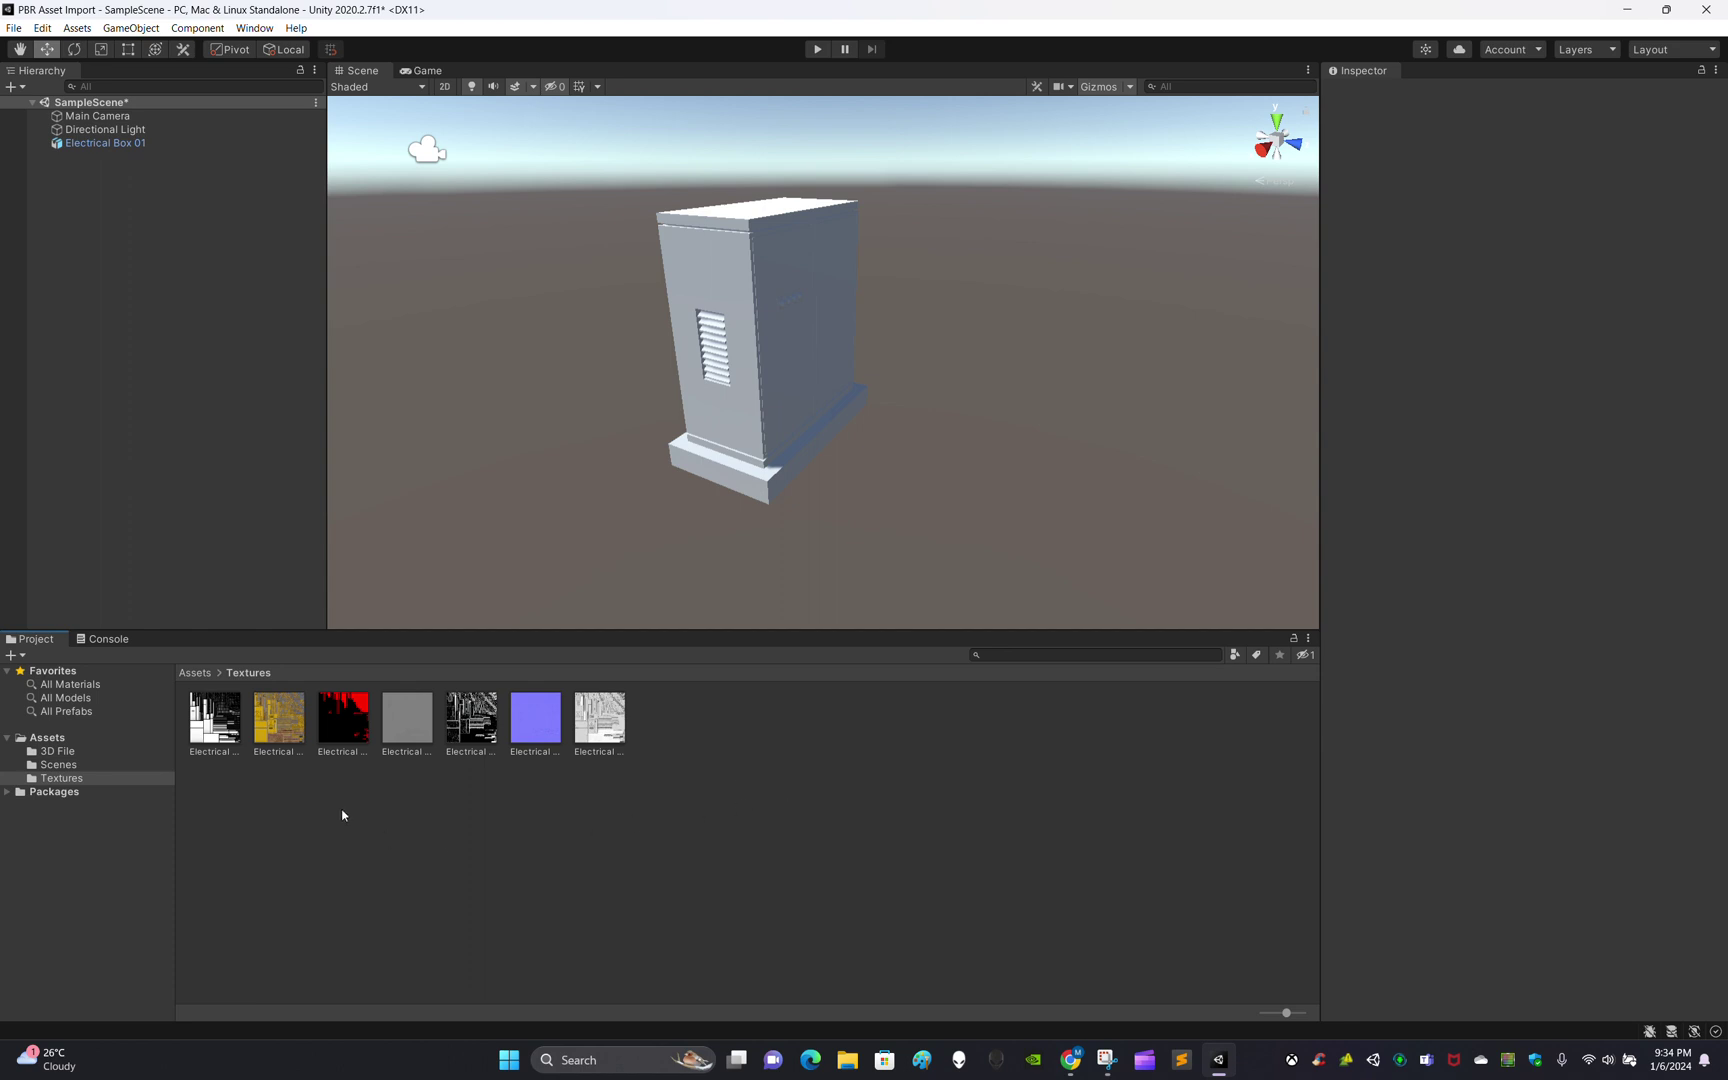
left_click(215, 720)
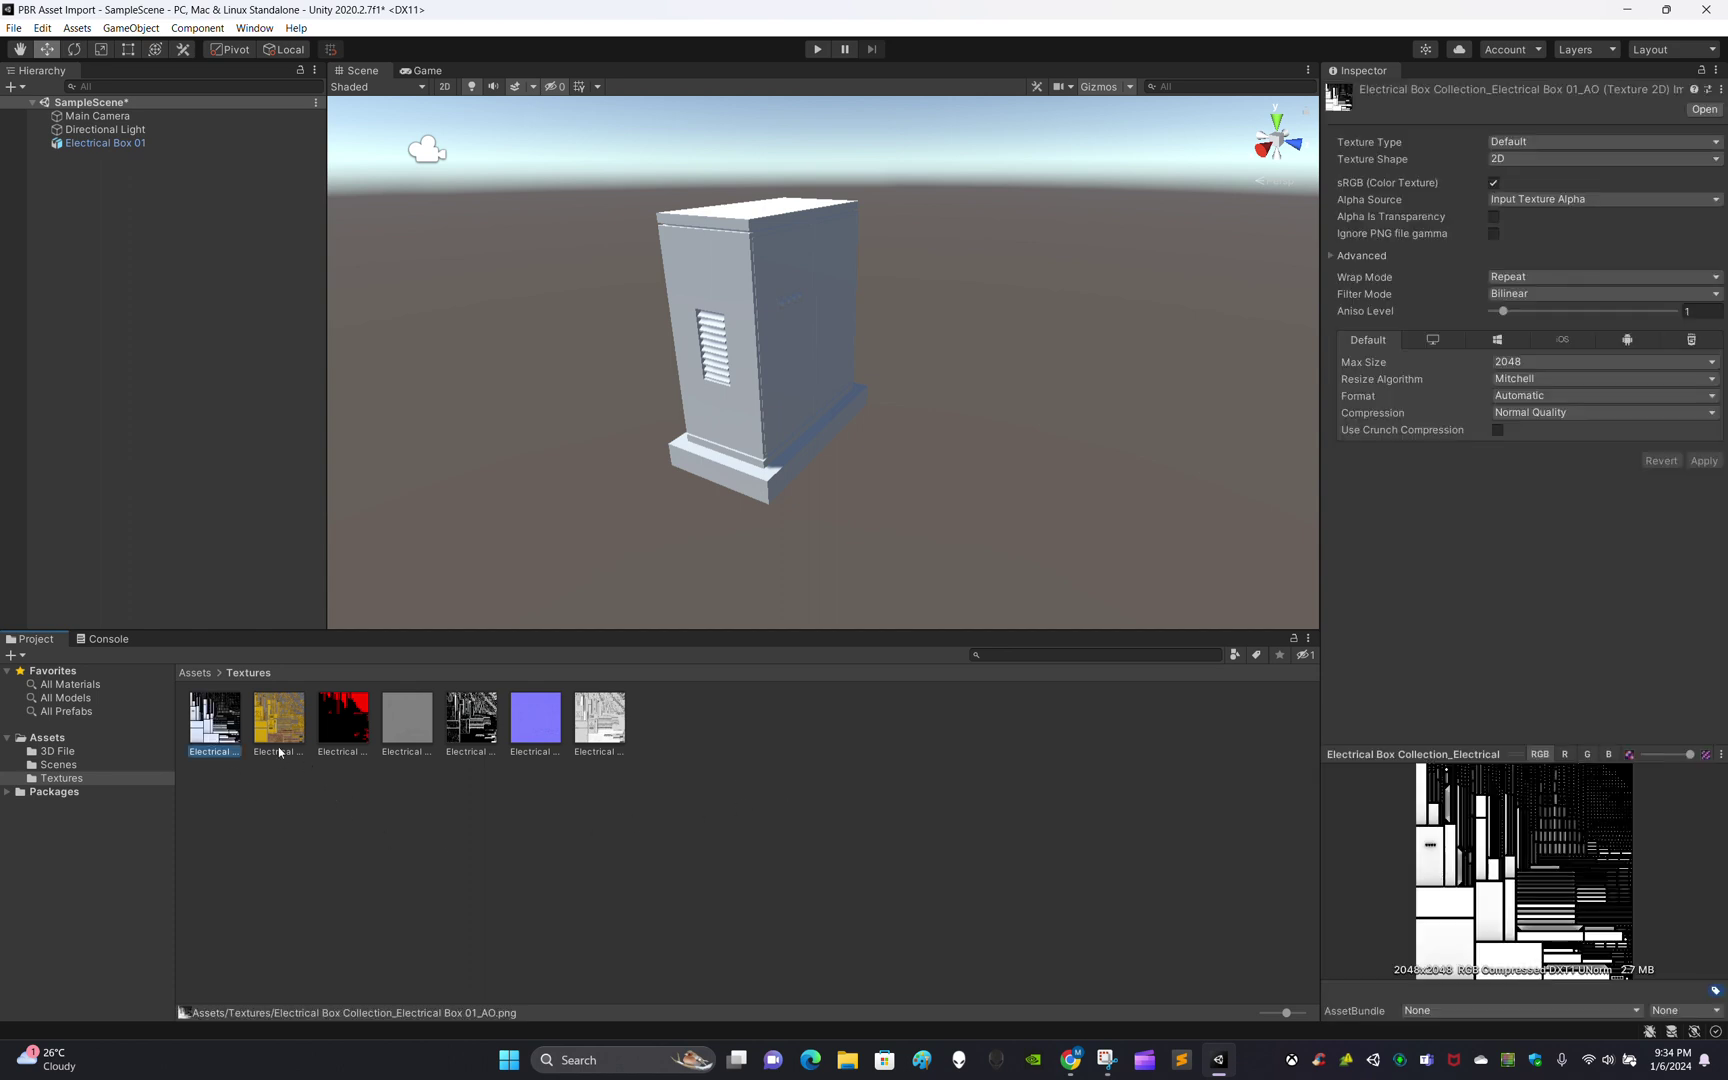
left_click(1014, 822)
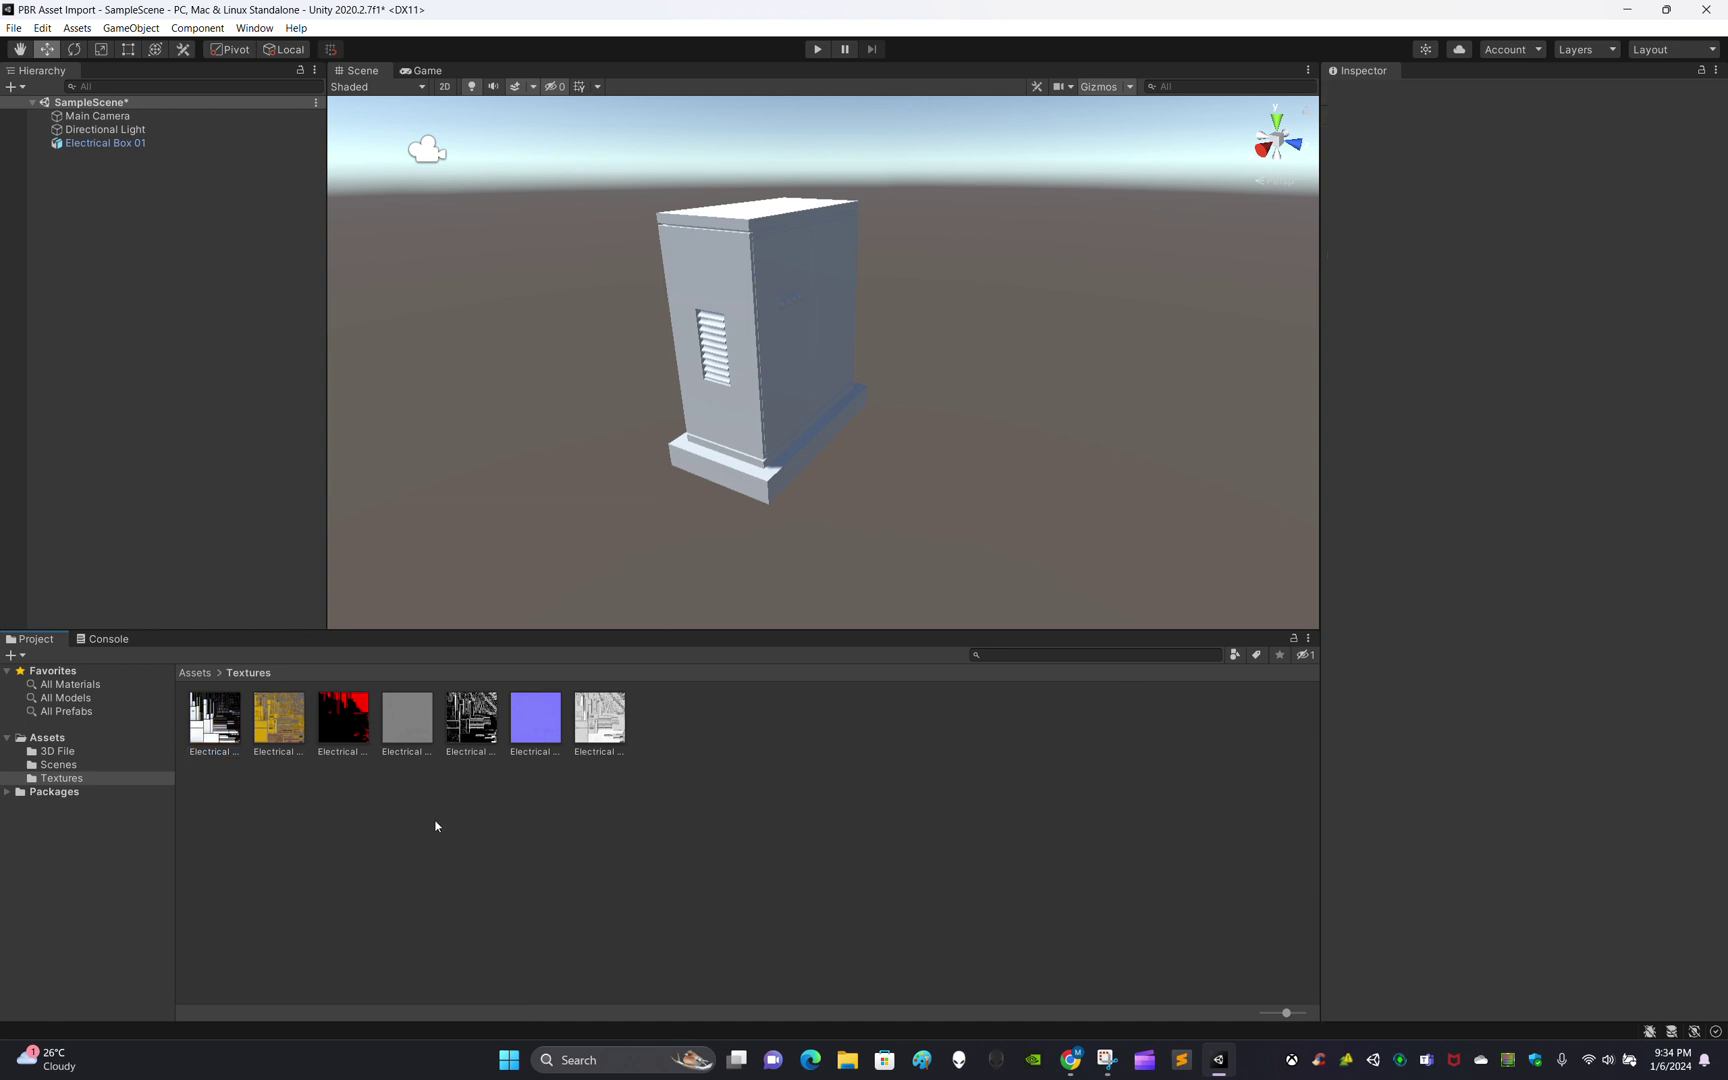
Set the Max Size of all seven electrical box textures to 4096 and apply the import settings
left_click(215, 717)
left_click(279, 717, "ctrl")
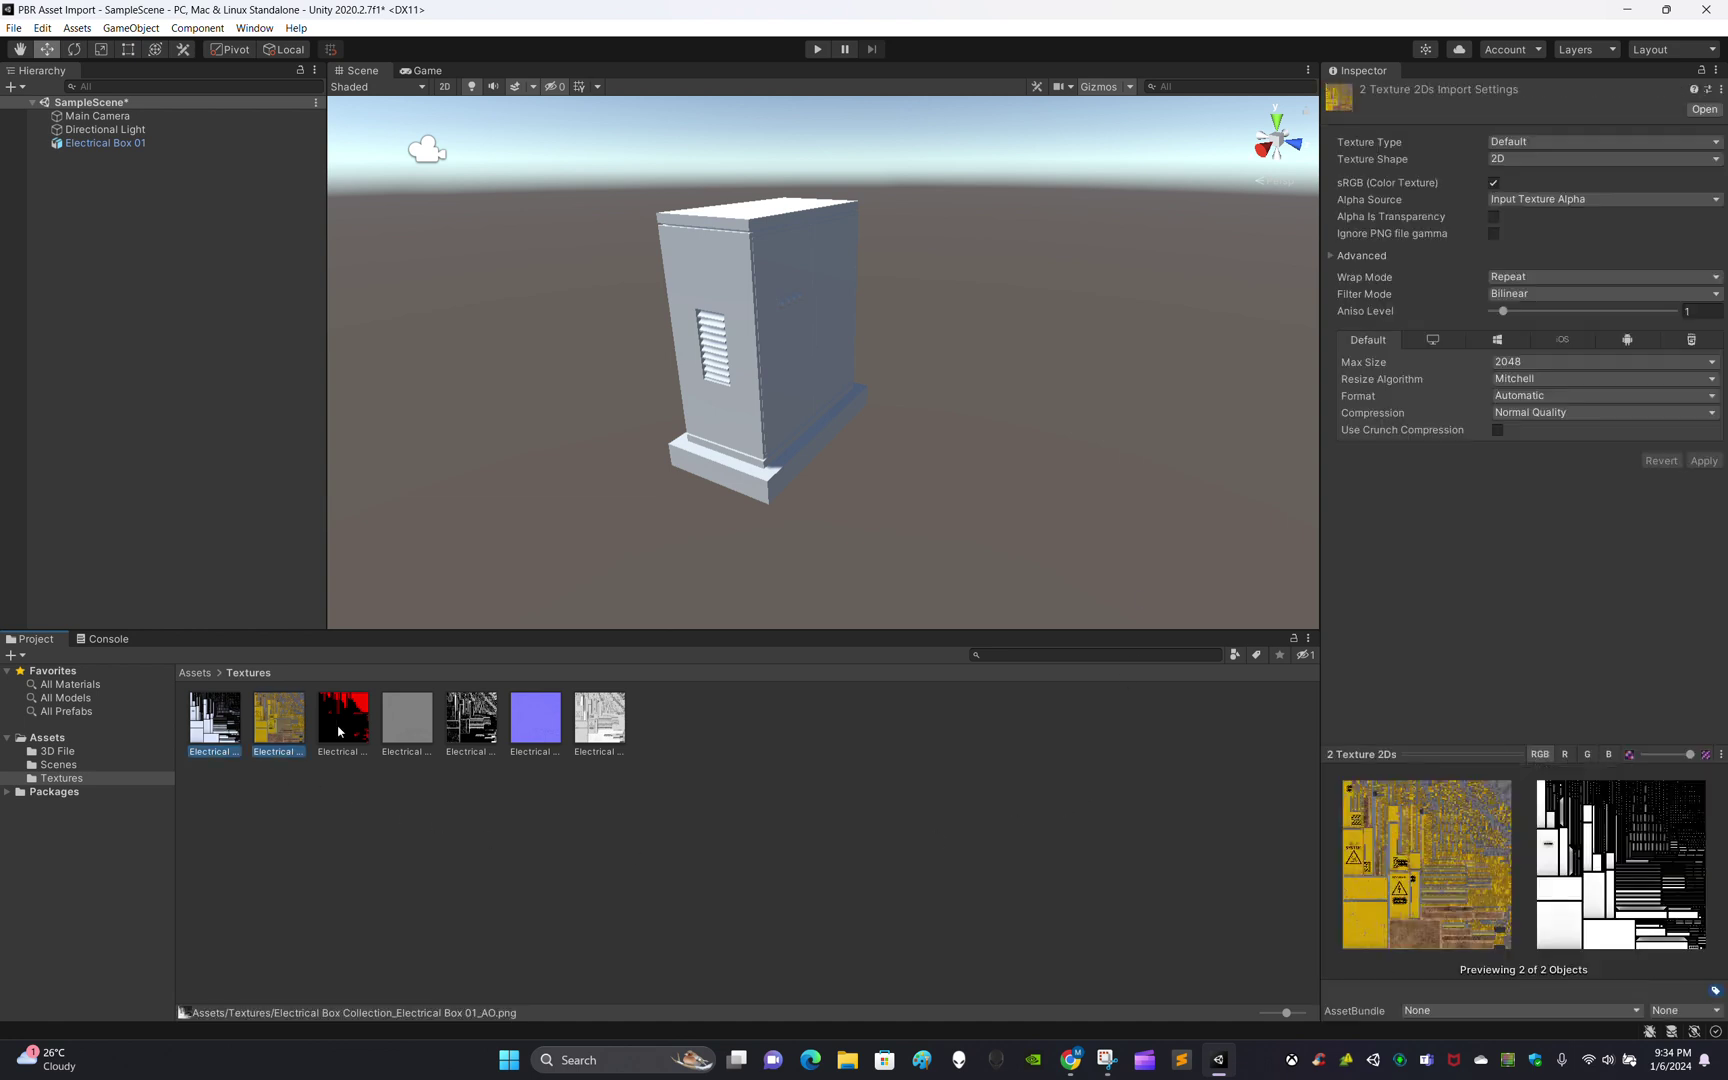
left_click(343, 728, "ctrl")
left_click(417, 738, "ctrl")
left_click(471, 720, "ctrl")
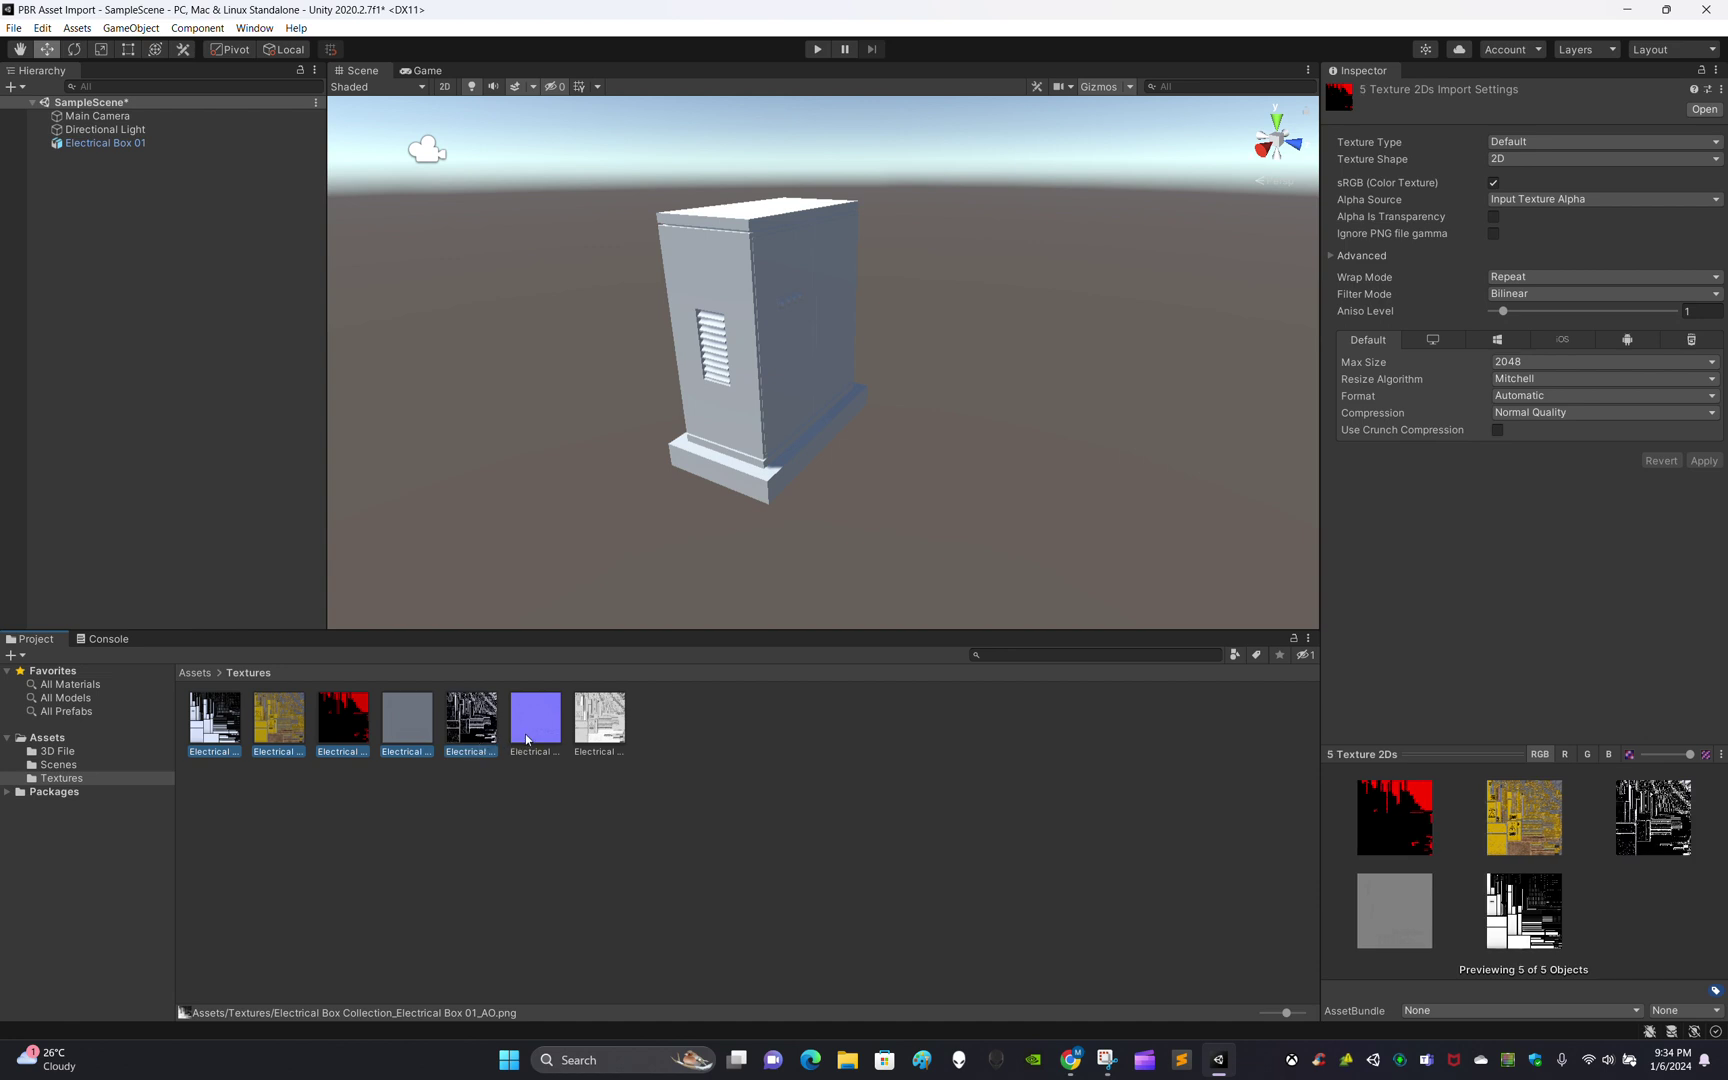
left_click(535, 720, "ctrl")
left_click(601, 722, "ctrl")
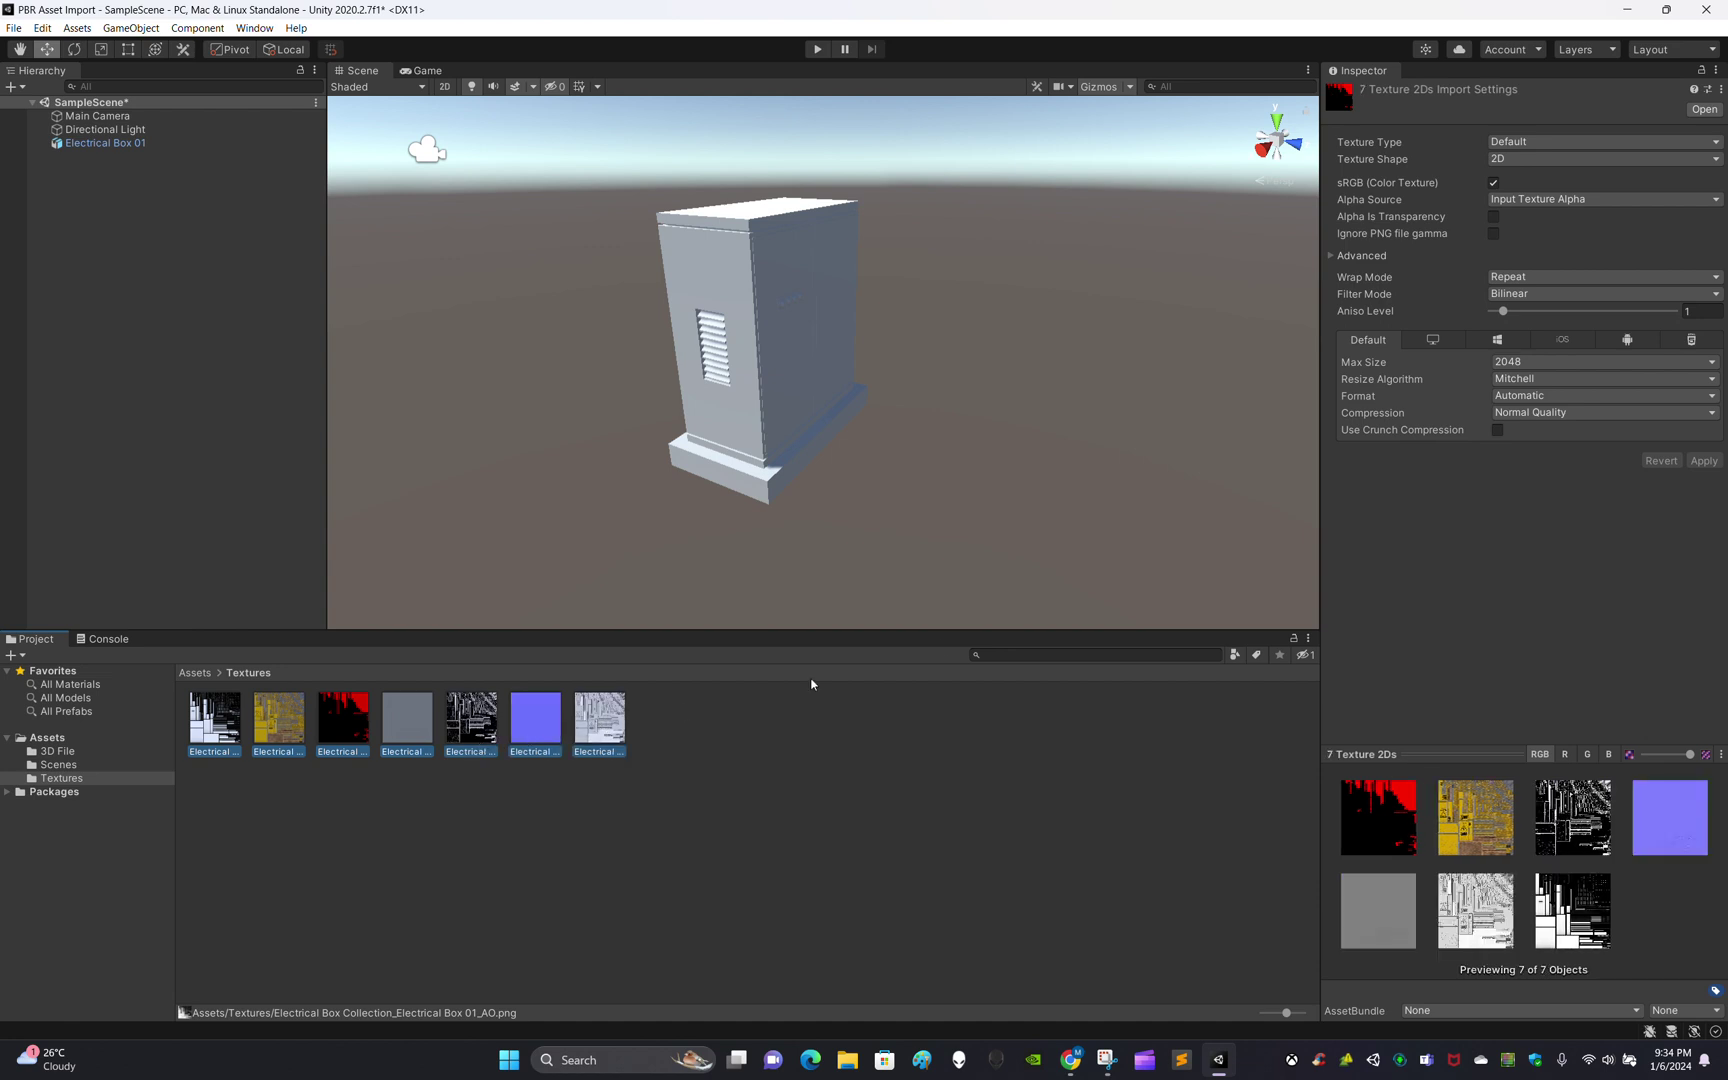
left_click(1536, 363)
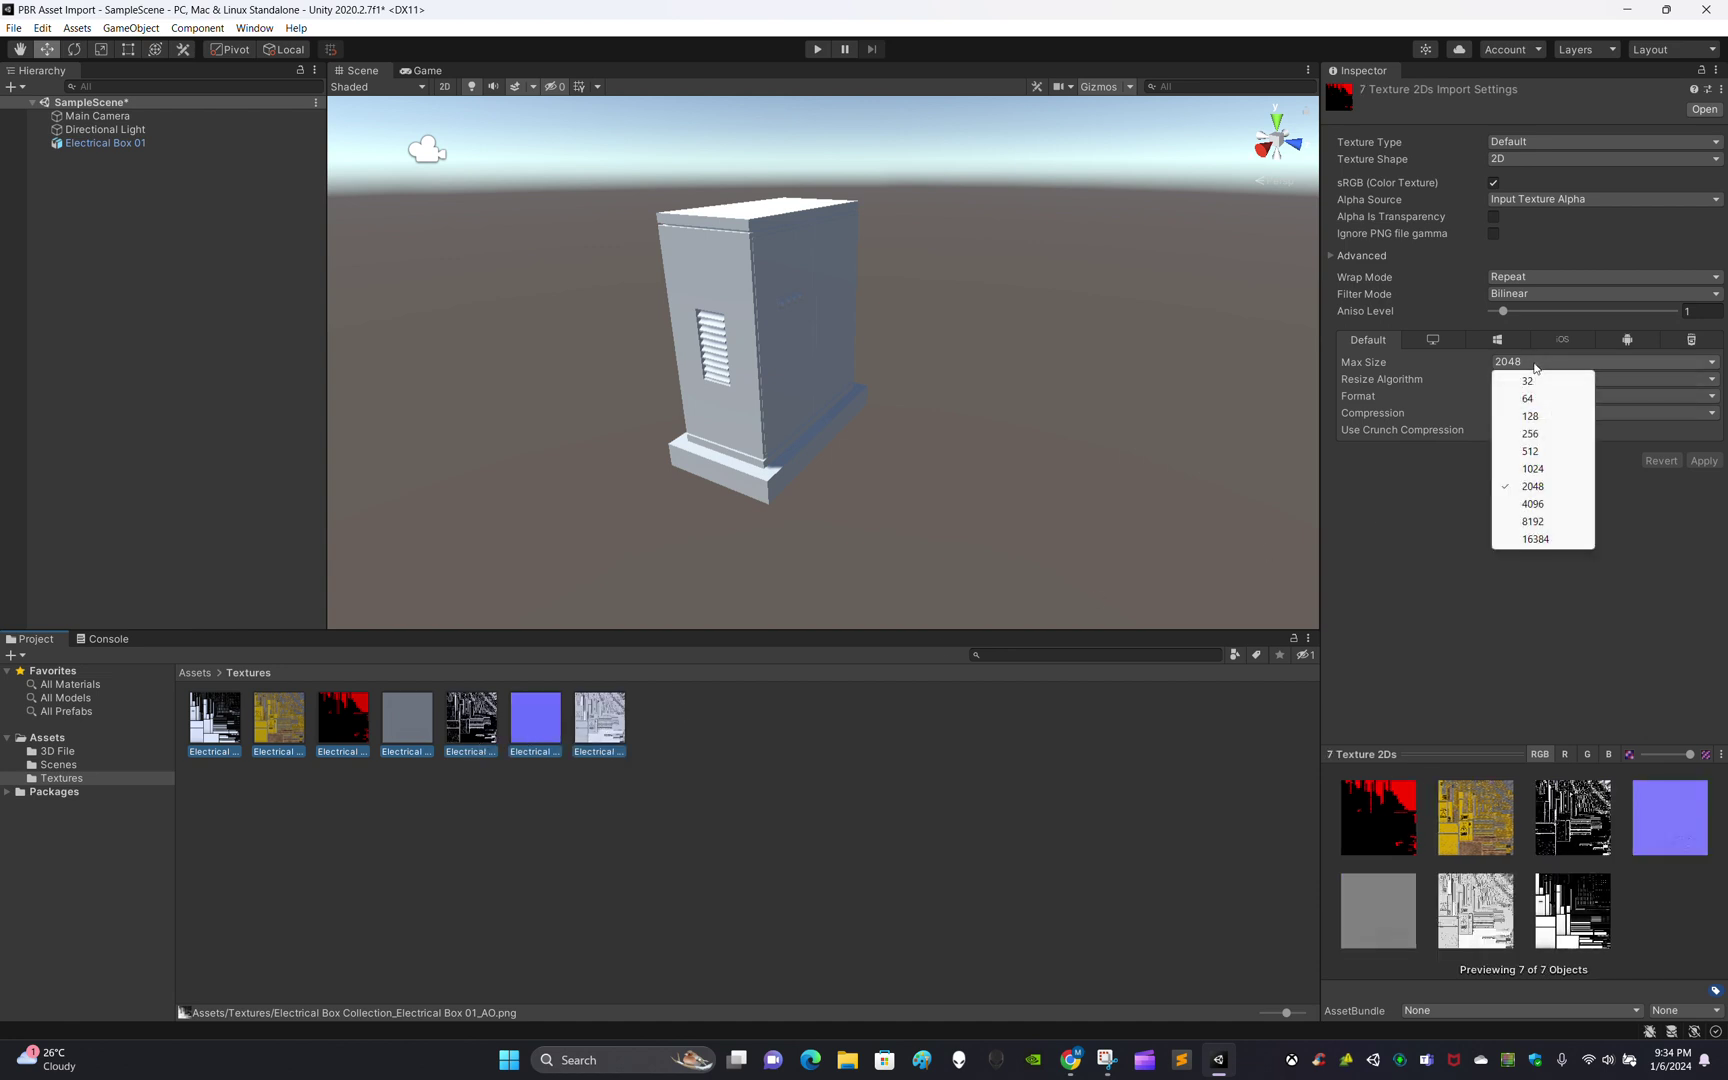
left_click(1533, 504)
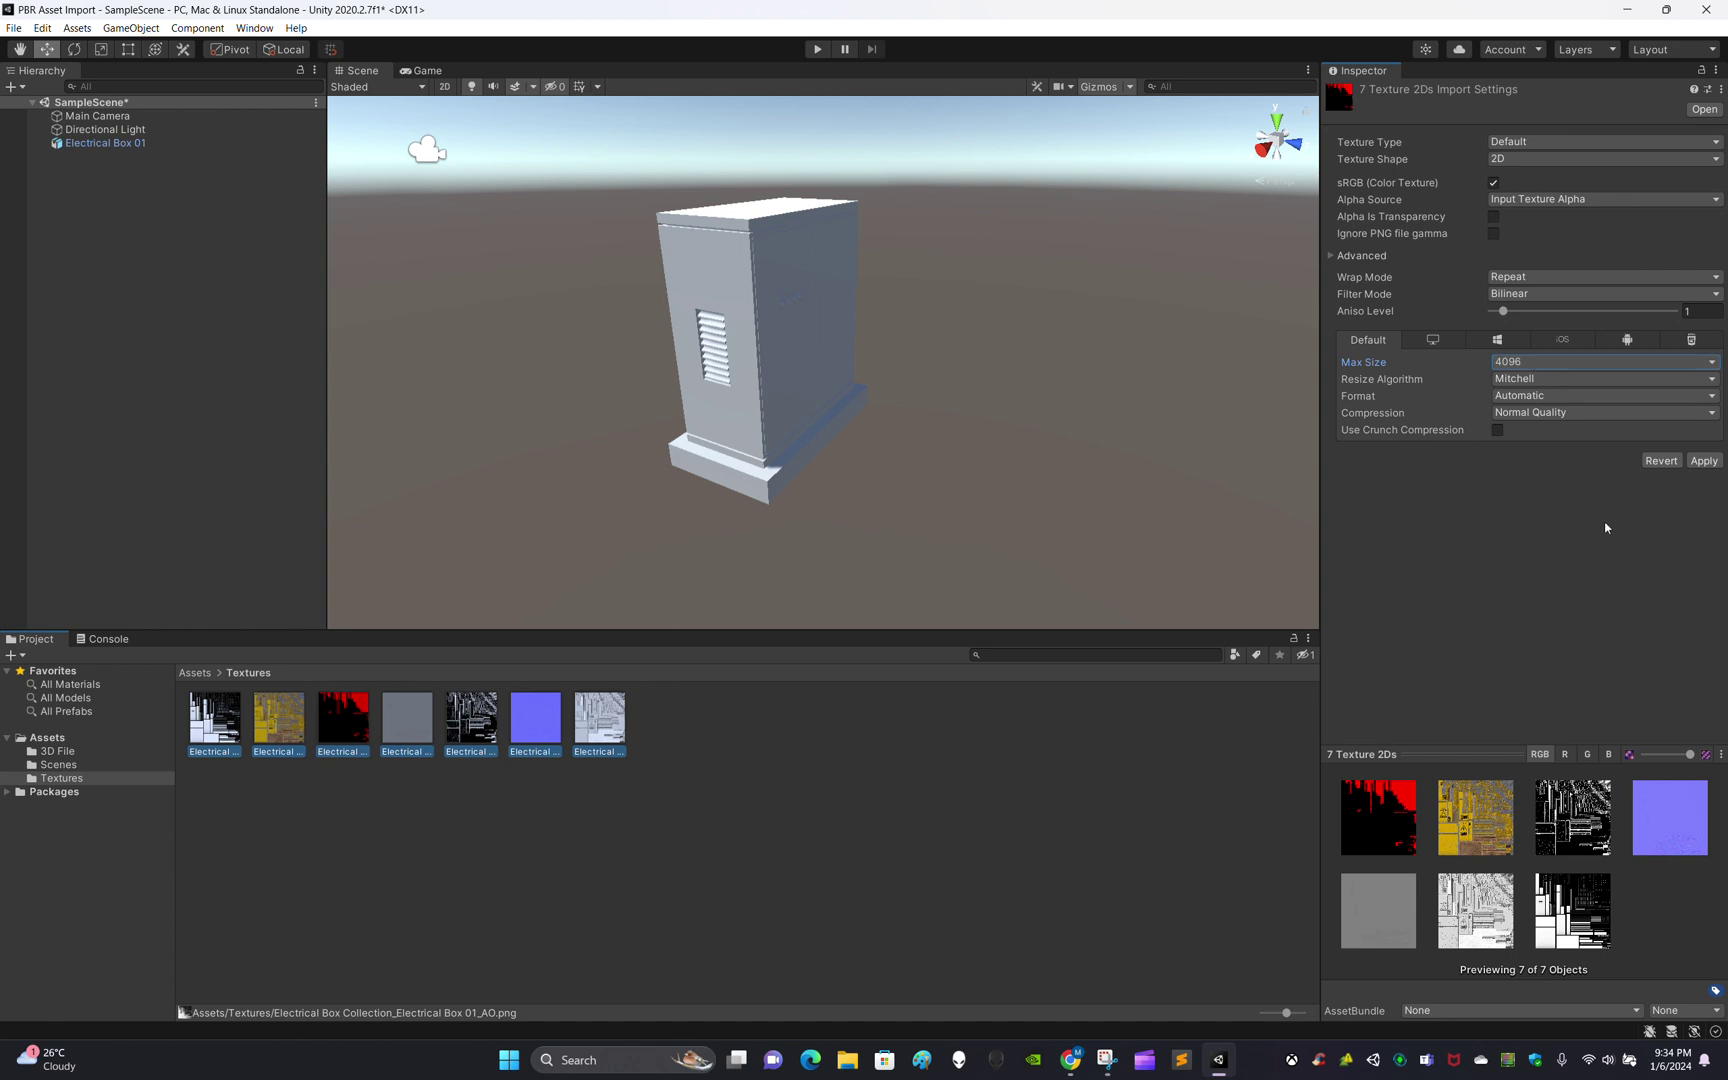
left_click(1703, 461)
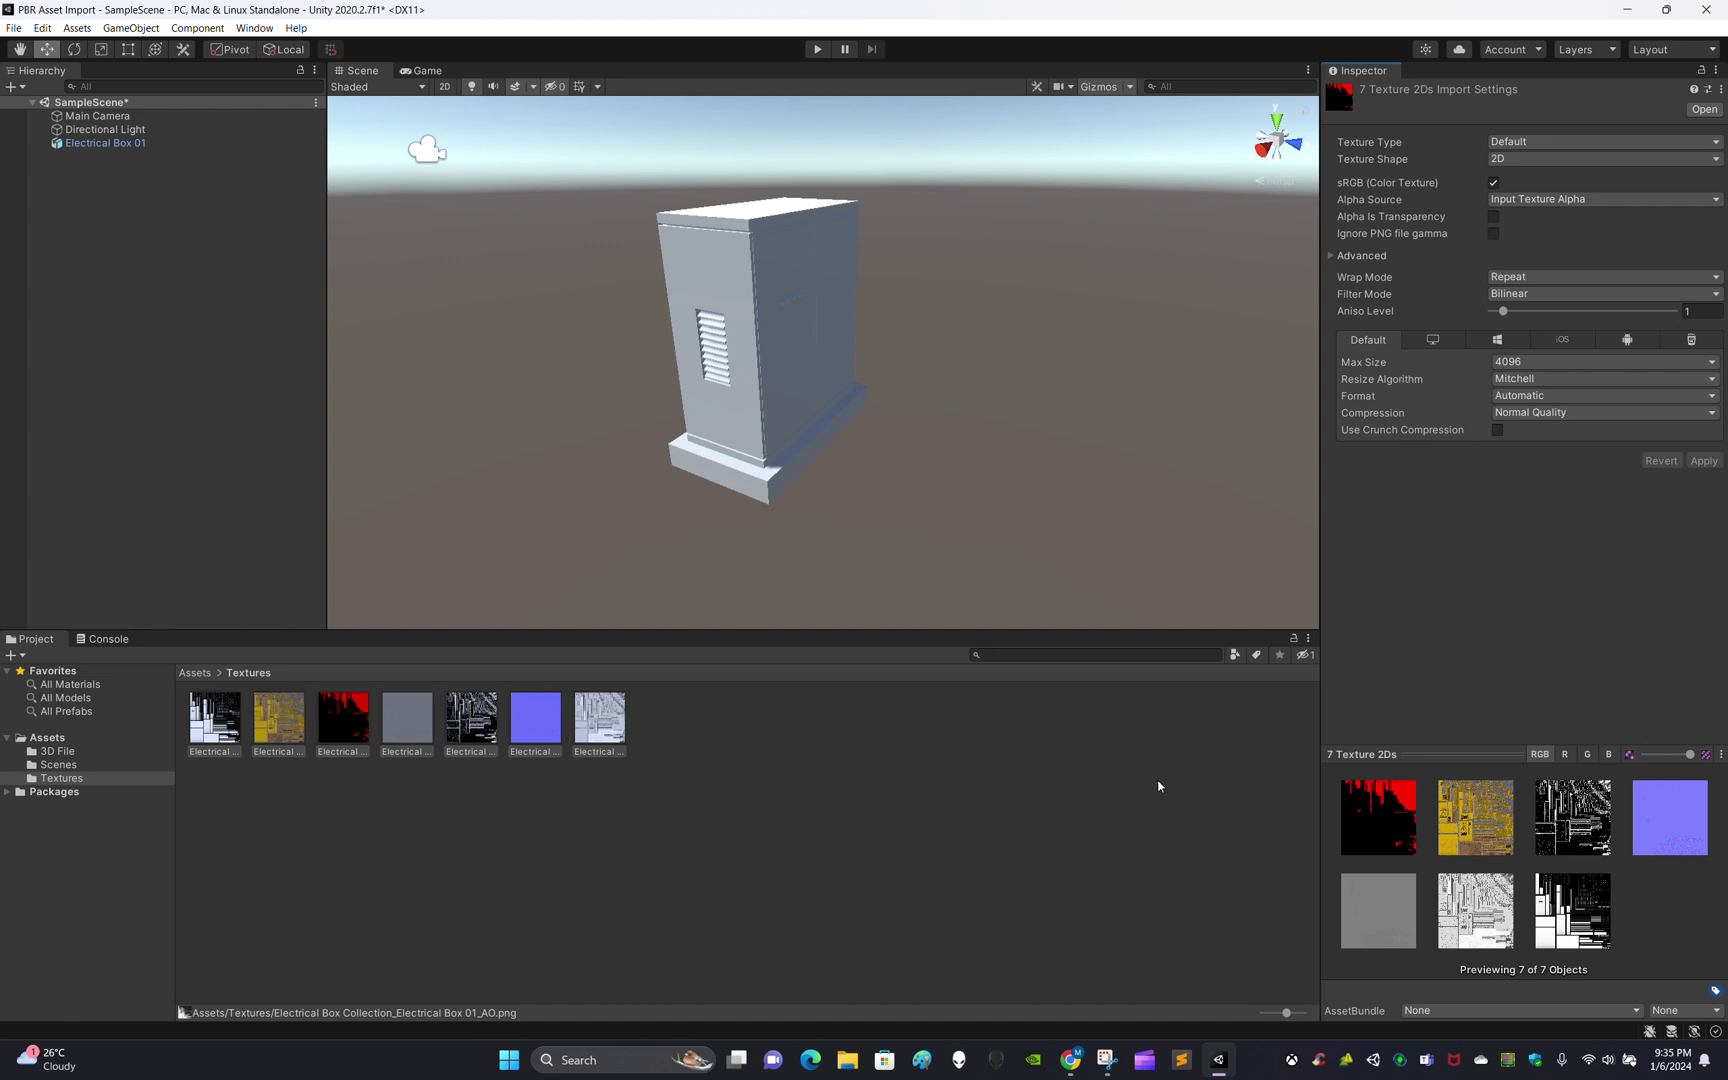
Review the import settings of the seven electrical box textures, then recheck the AO and Base Color maps
left_click(929, 792)
left_click(472, 720)
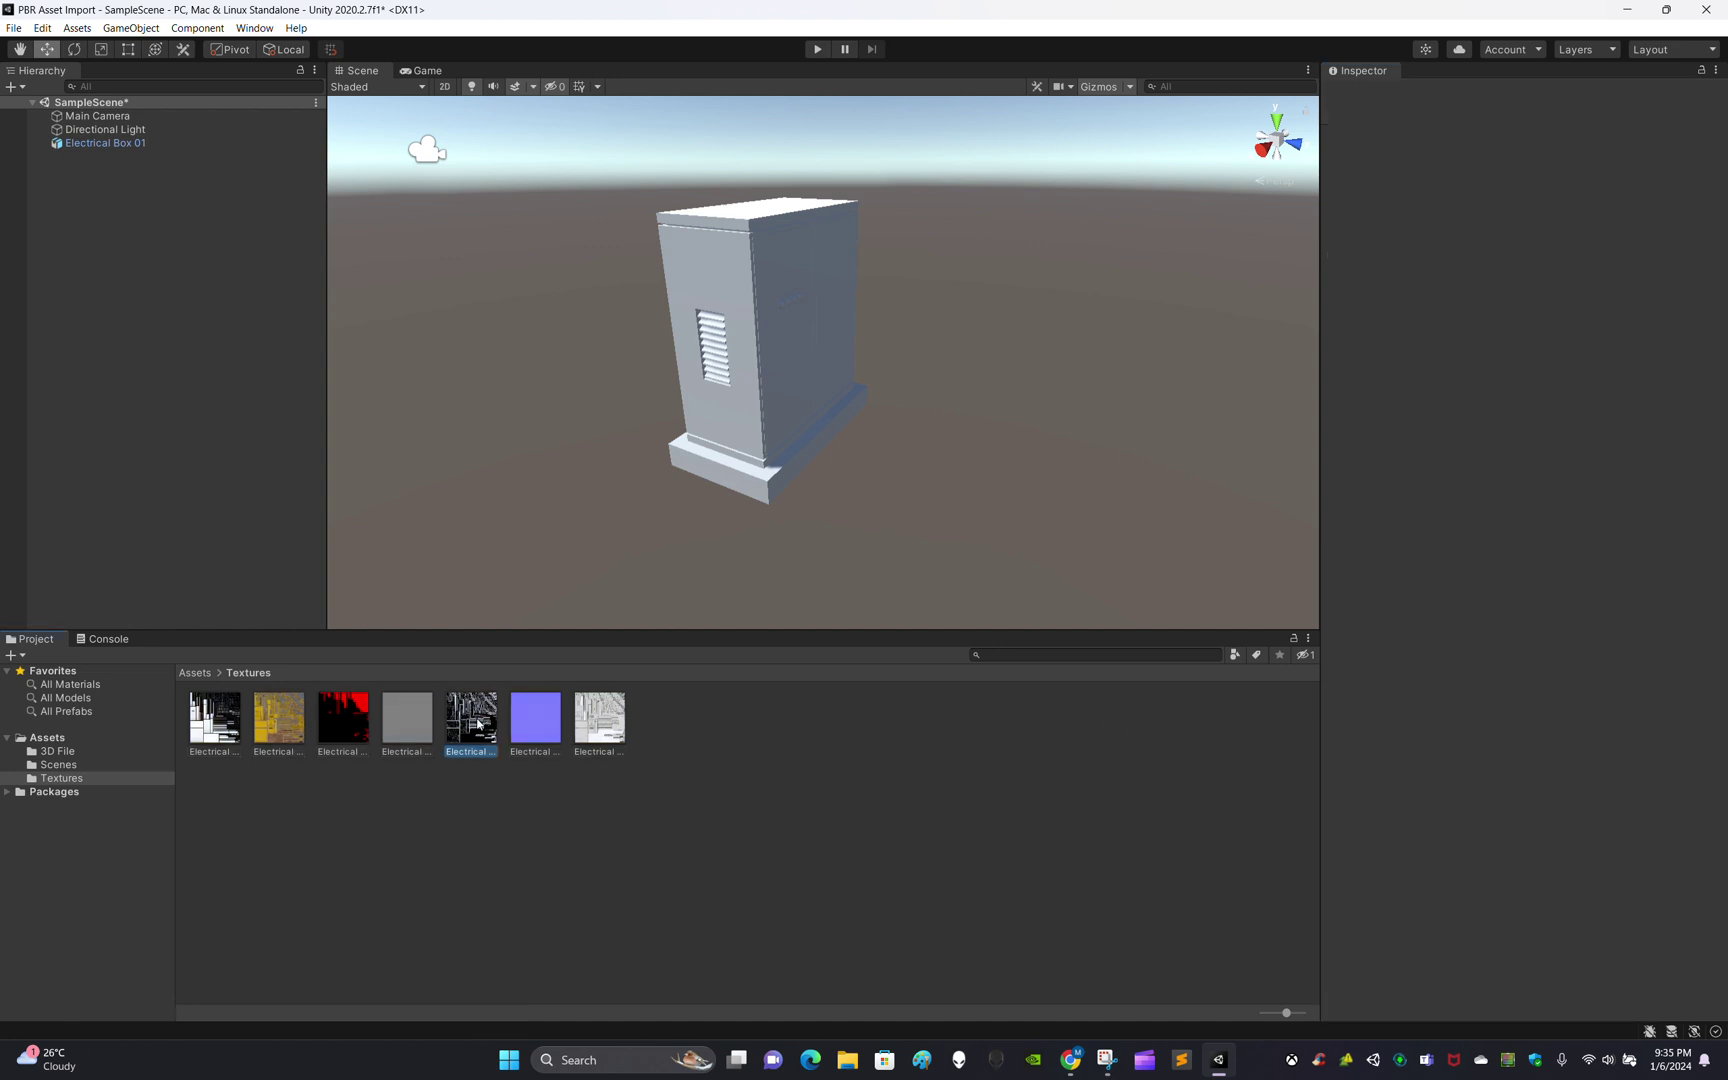
left_click(957, 867)
left_click(221, 718)
left_click(413, 822)
left_click(279, 718)
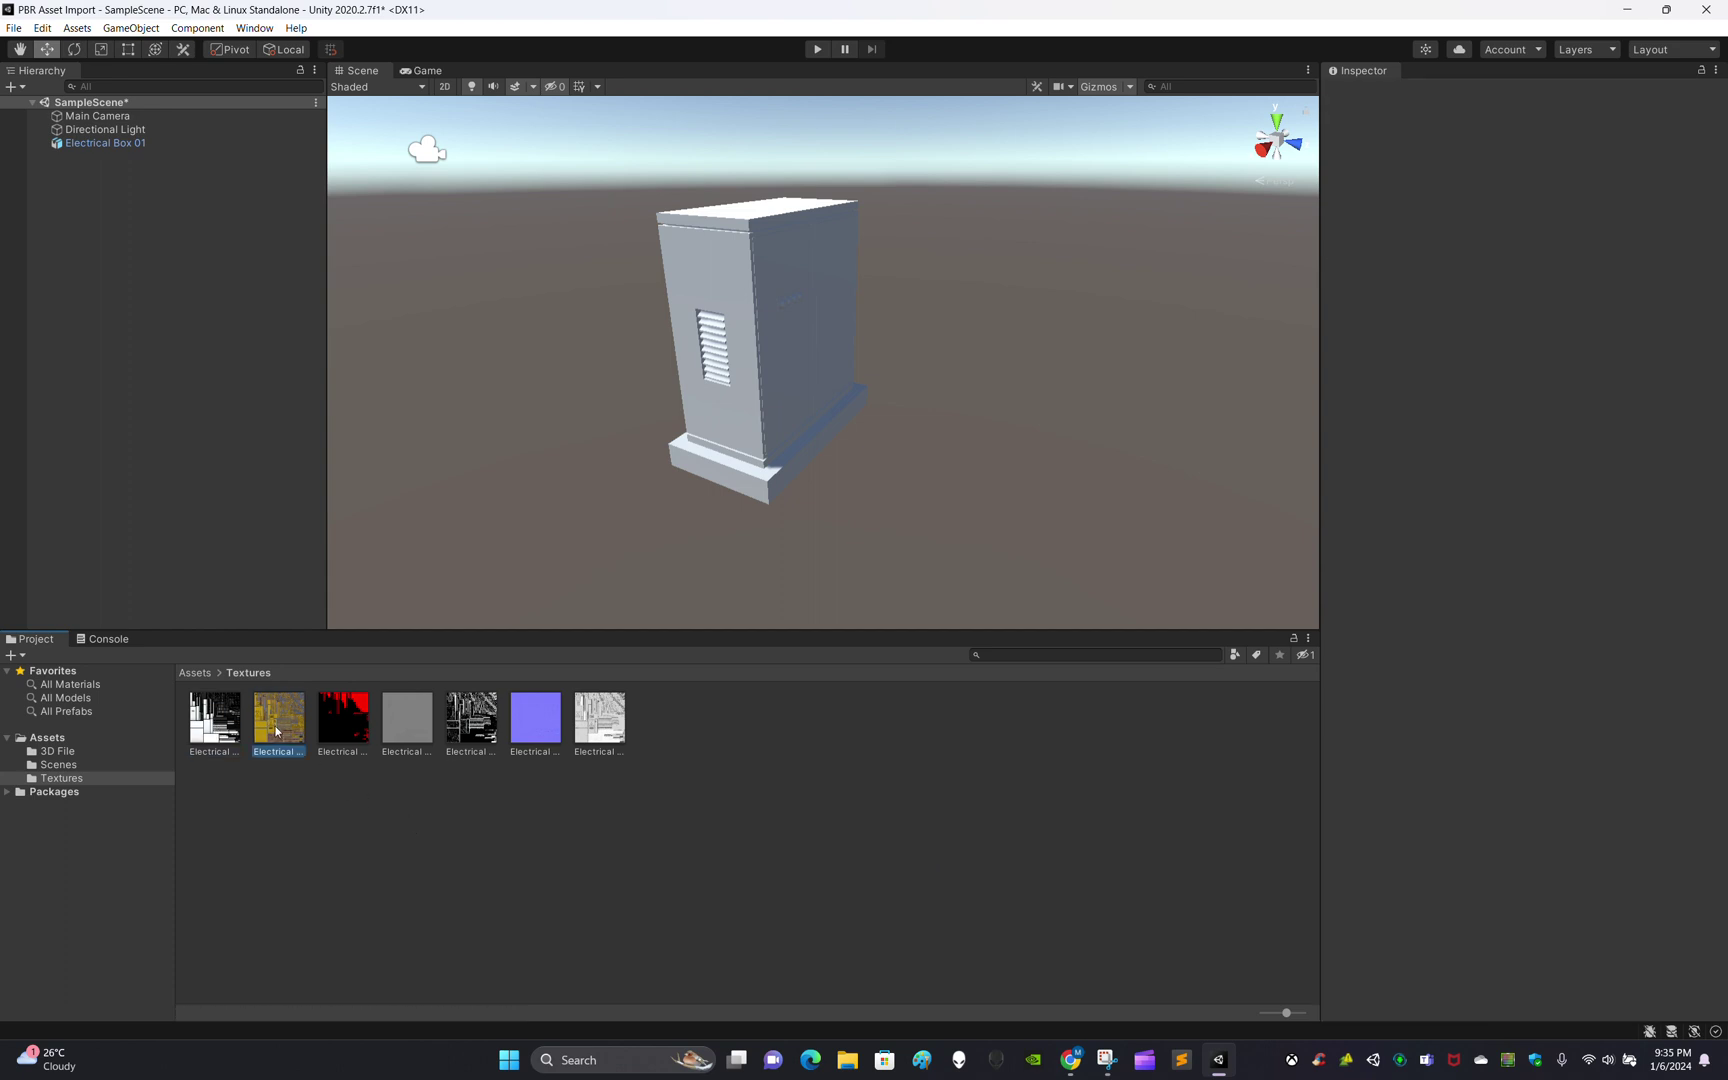
left_click(335, 728)
left_click(409, 845)
left_click(407, 720)
left_click(472, 720)
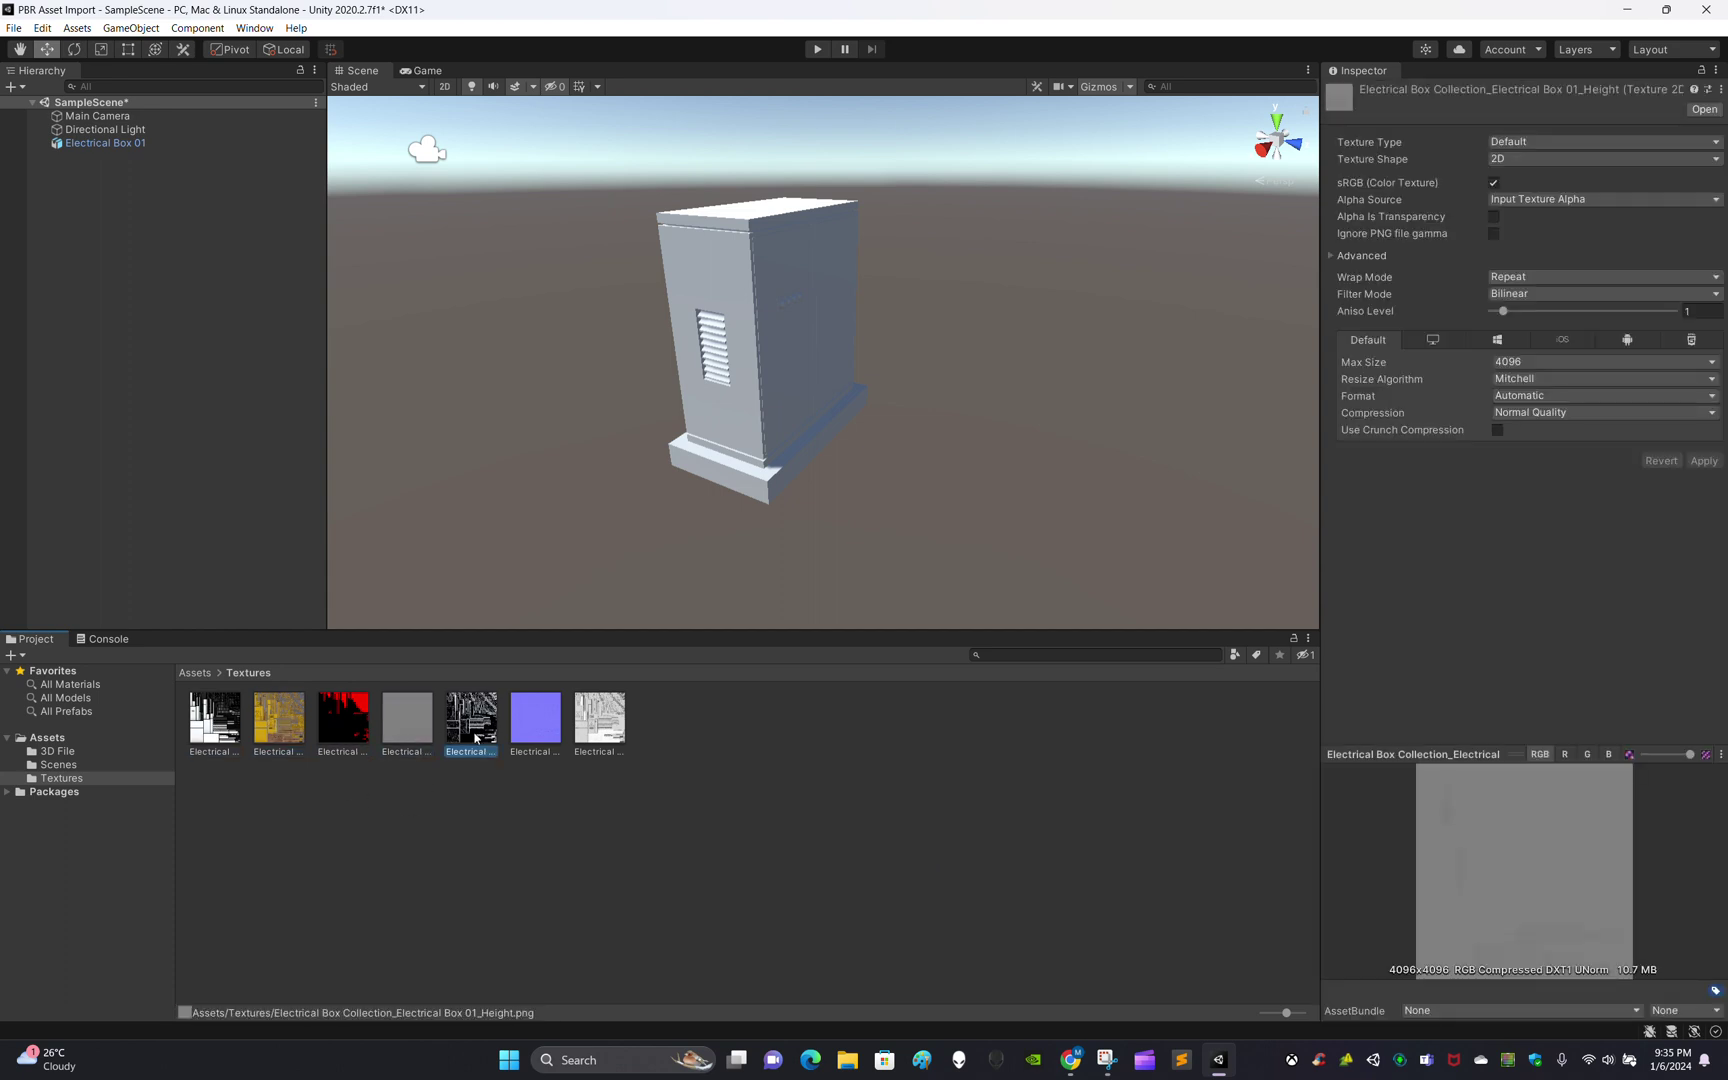
left_click(540, 728)
left_click(600, 718)
left_click(557, 829)
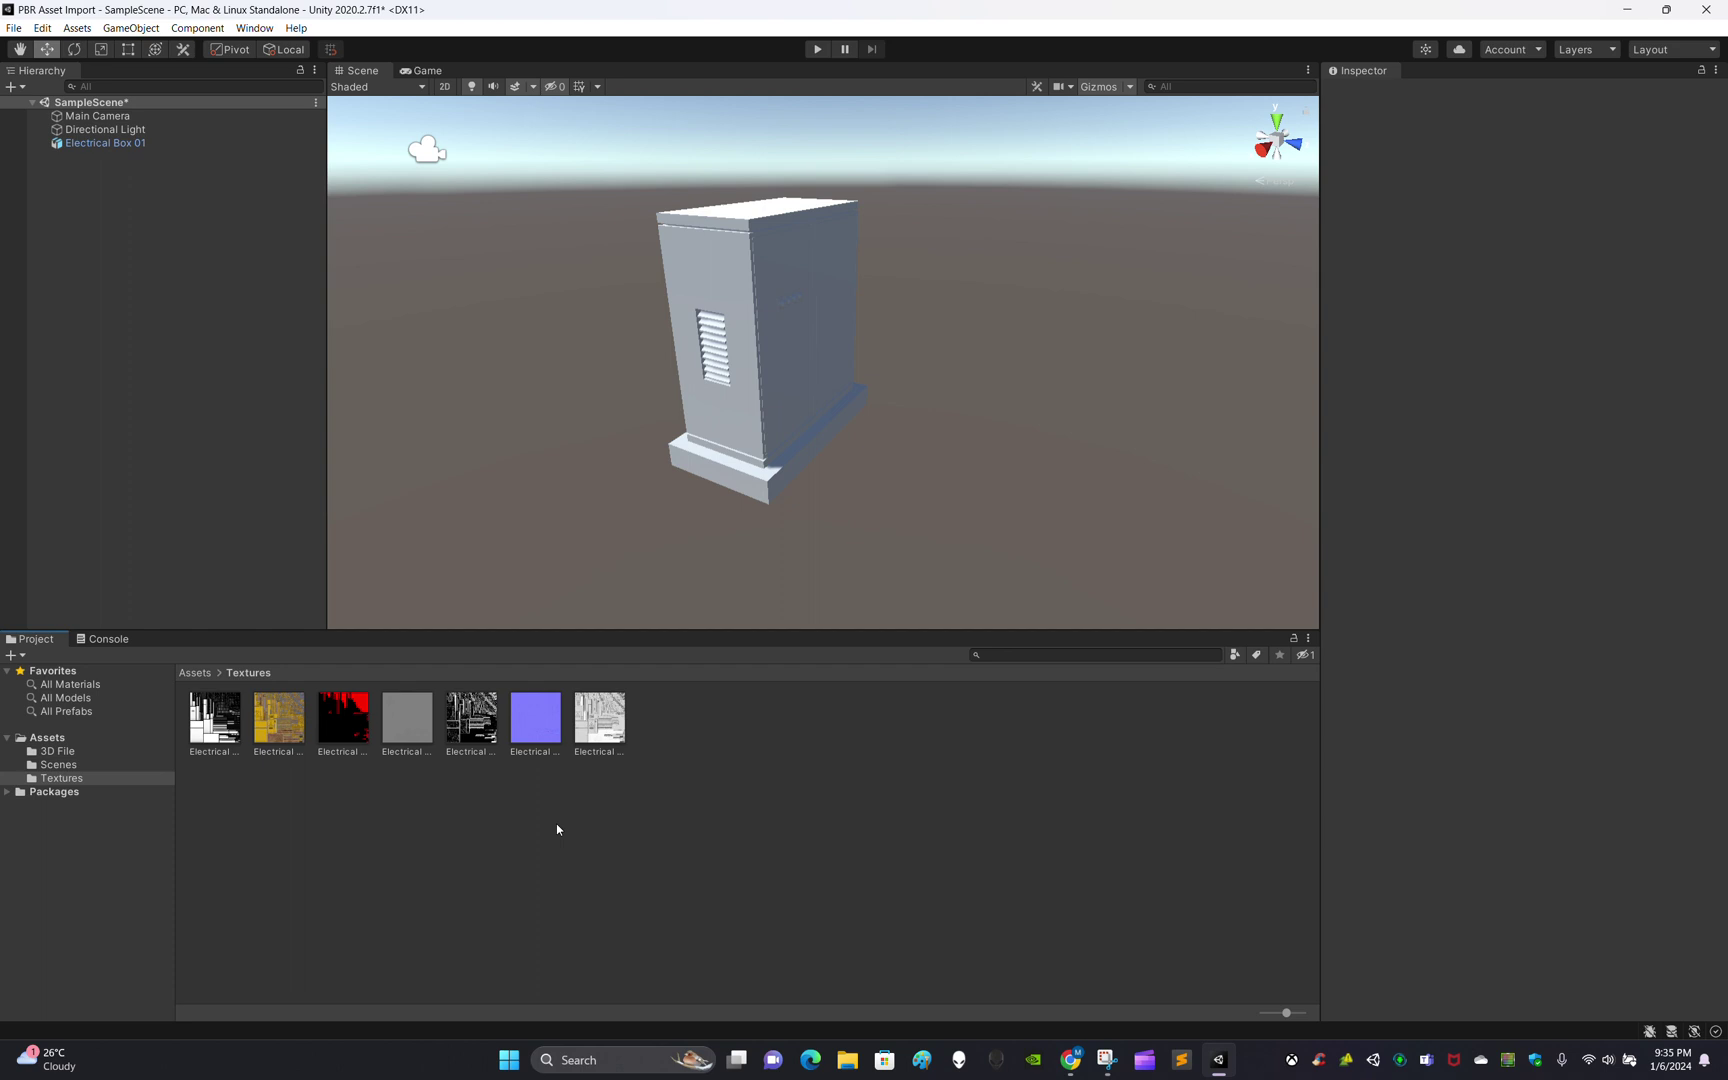
left_click(237, 740)
left_click(401, 864)
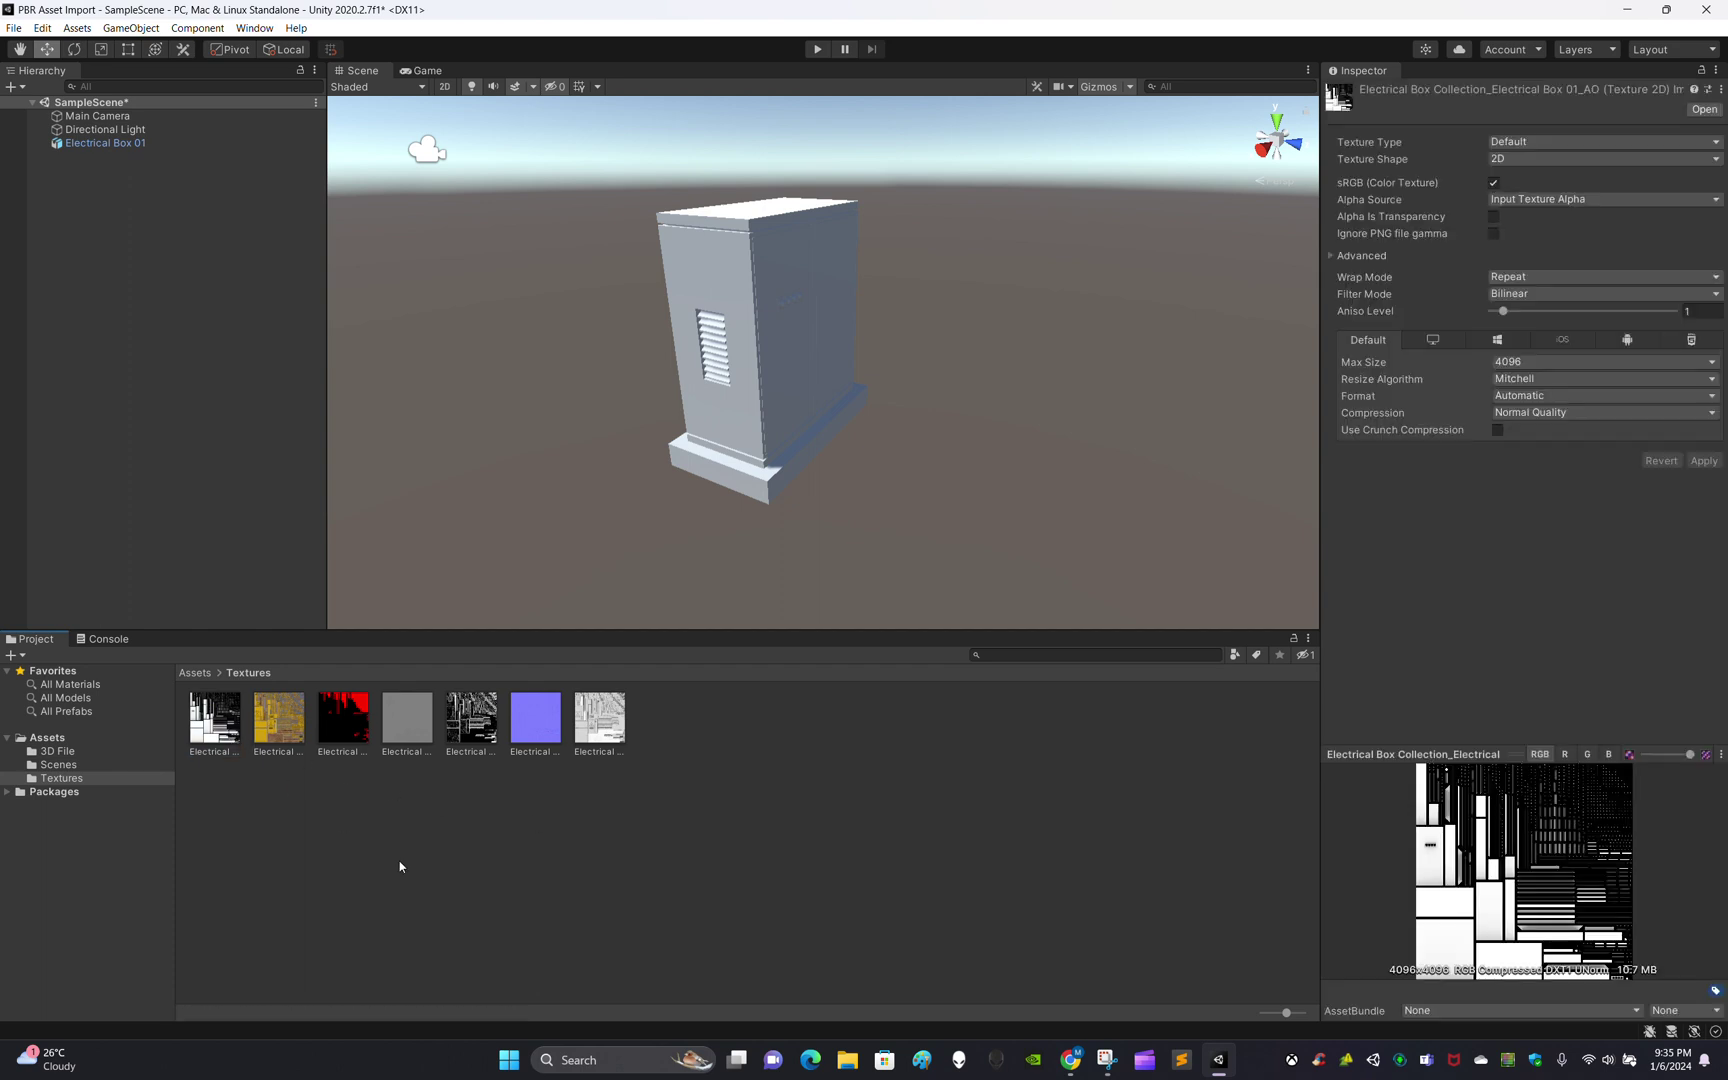
left_click(282, 738)
left_click(551, 856)
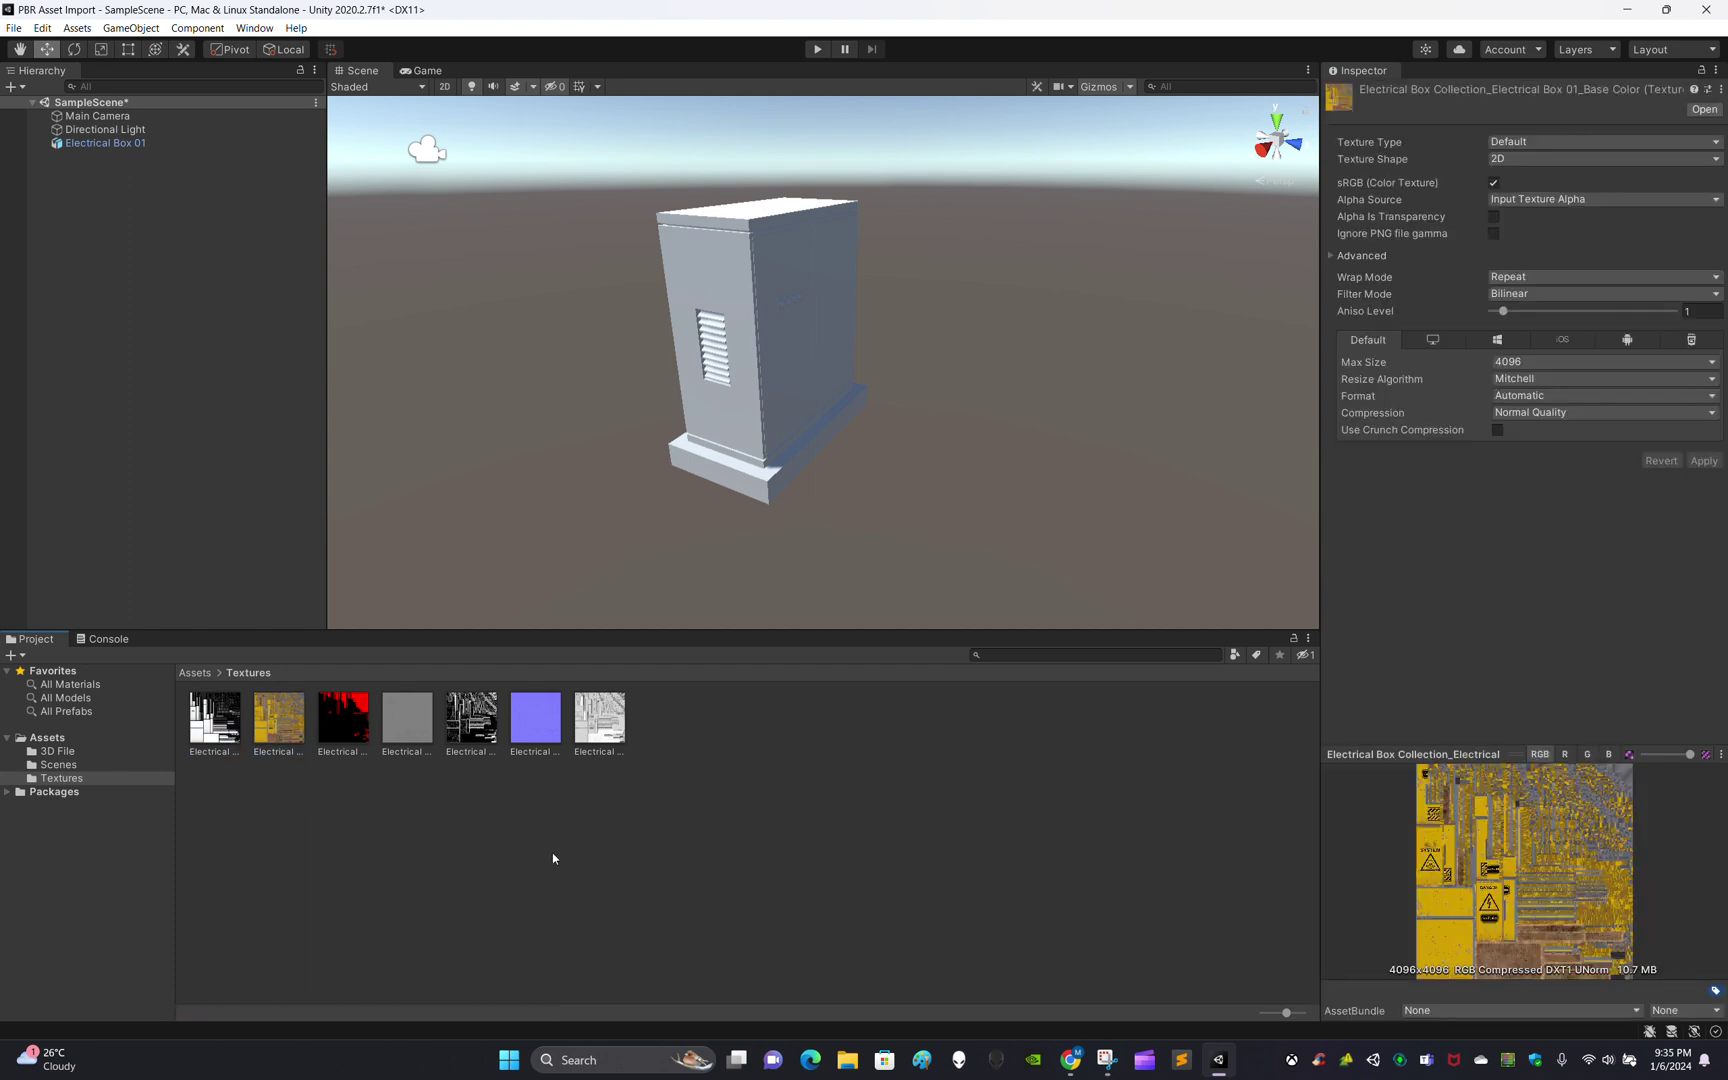
Set the Texture Type of the electrical box Normal texture to Normal map and apply the import settings
left_click(535, 718)
left_click(843, 795)
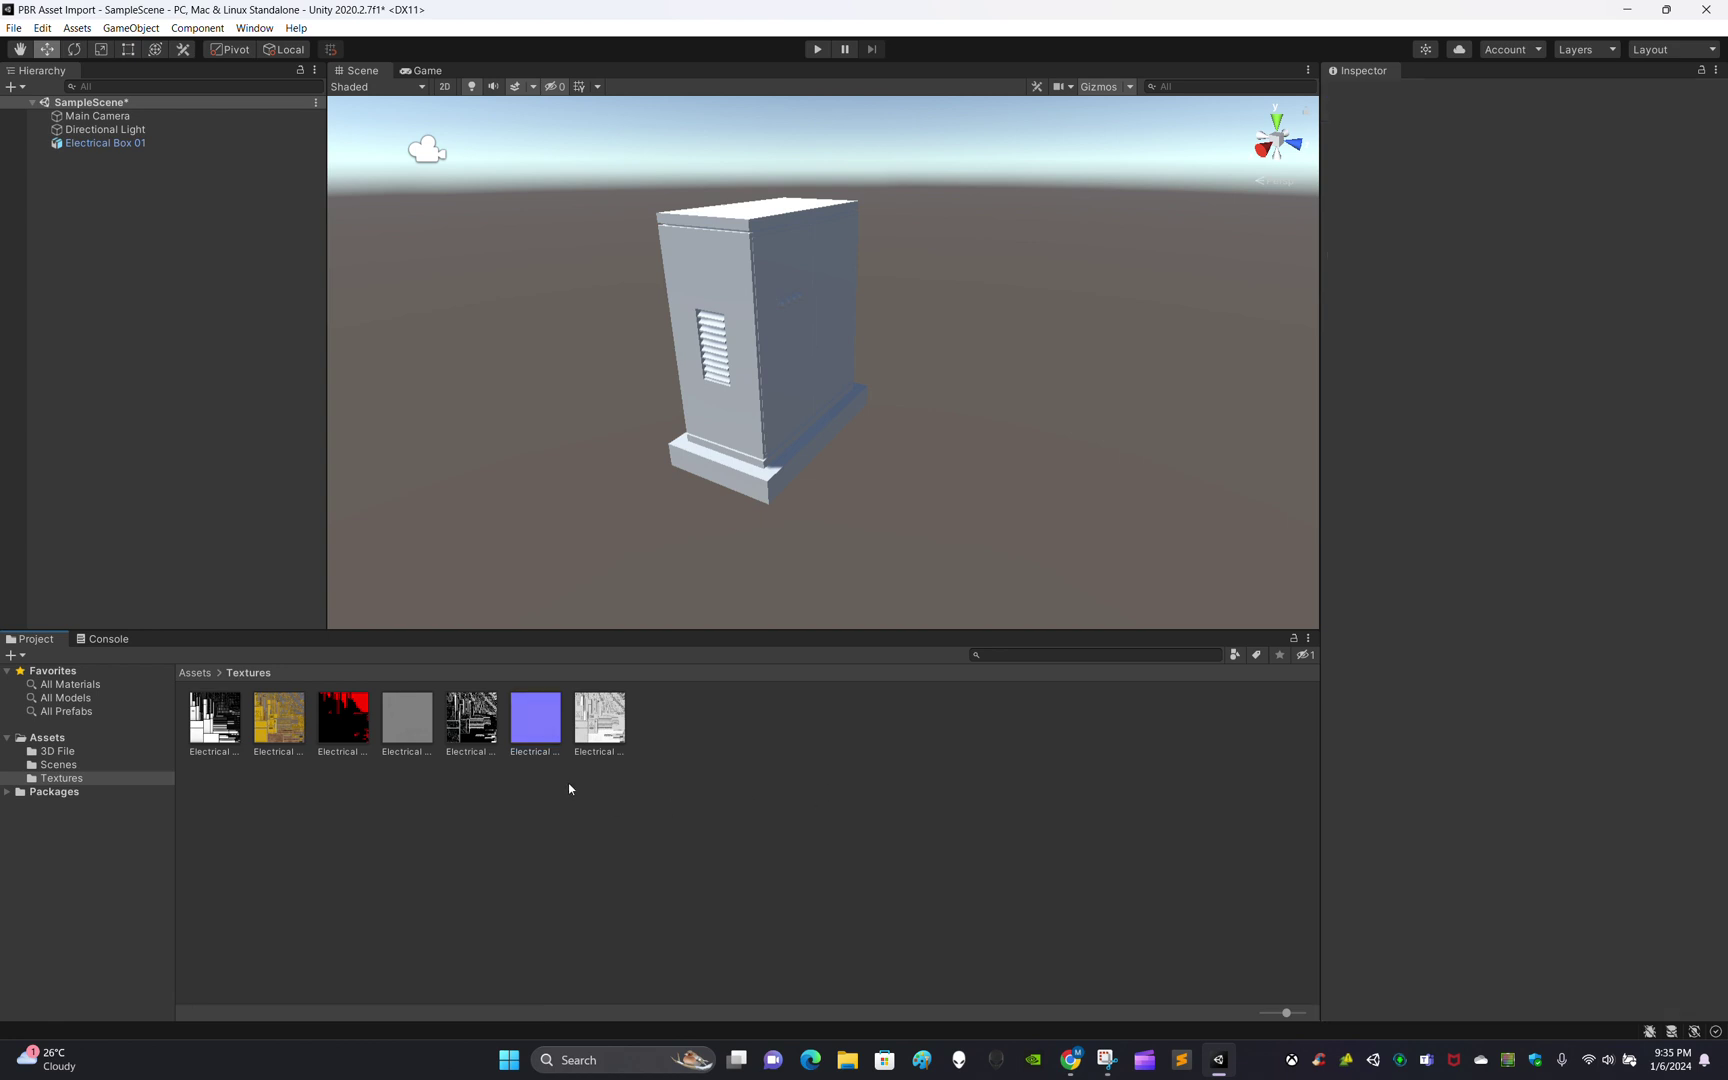
left_click(539, 721)
left_click(779, 806)
left_click(540, 719)
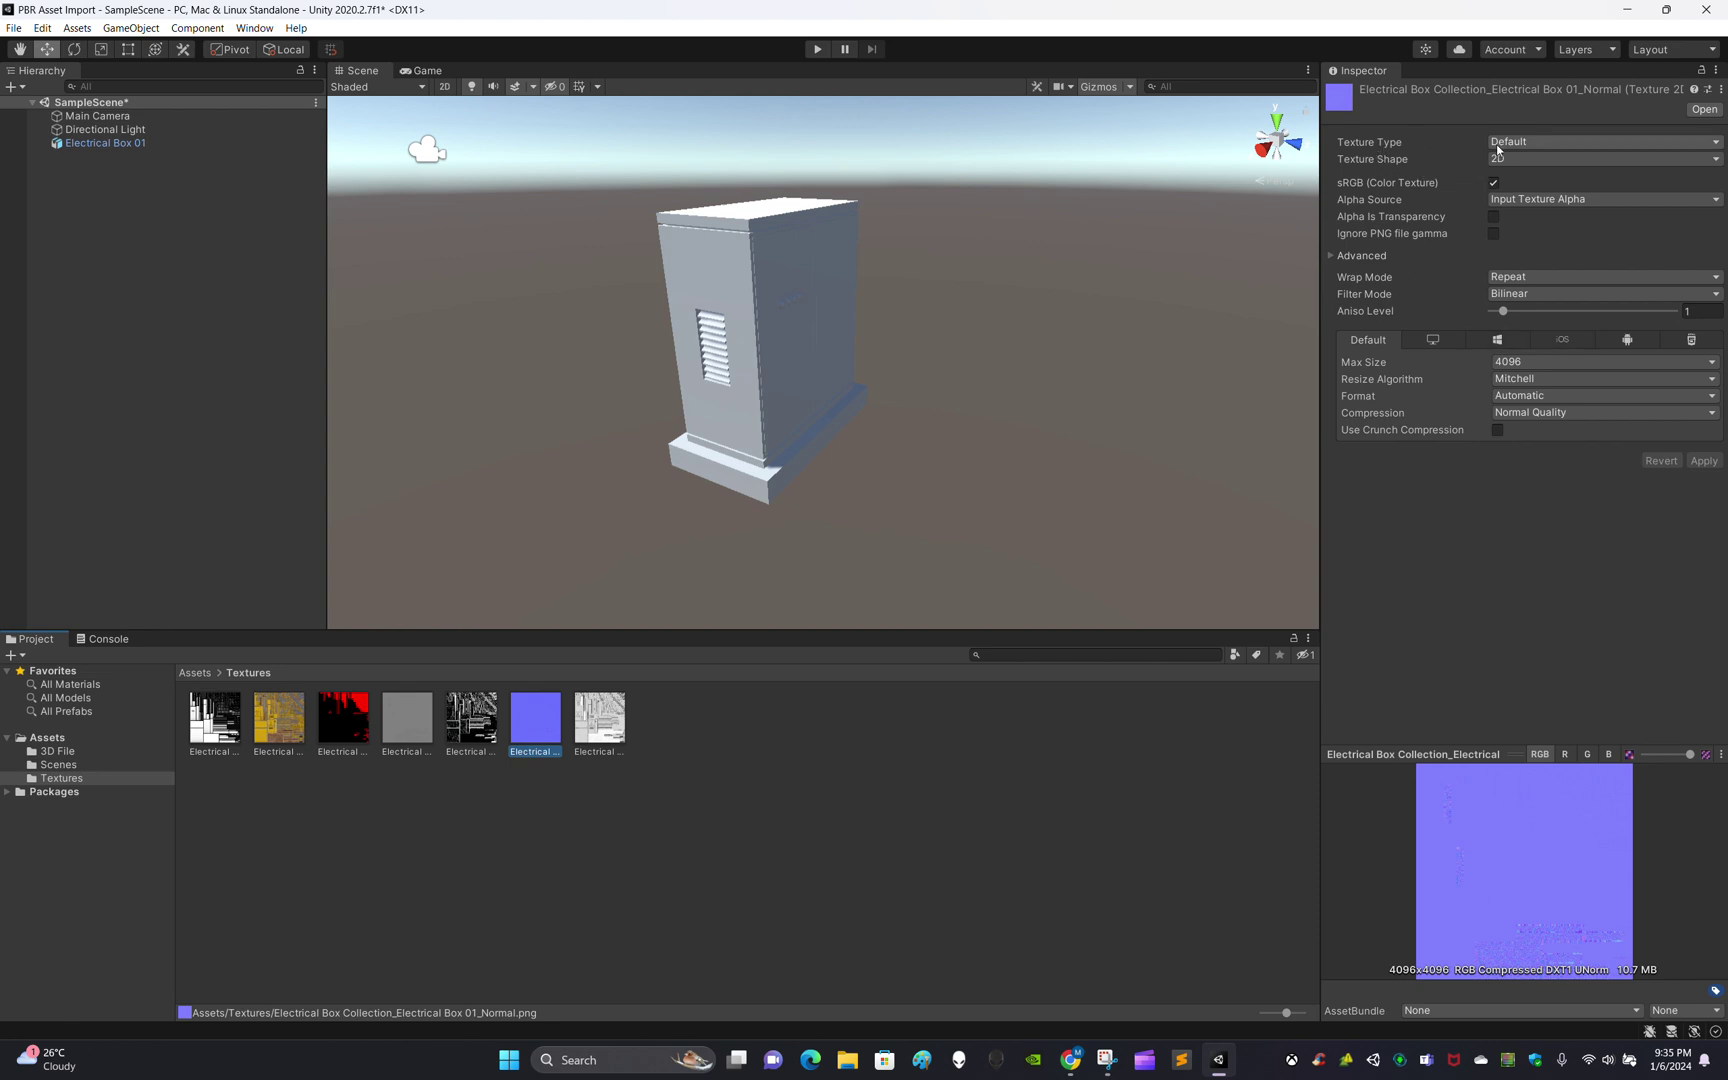
left_click(1527, 146)
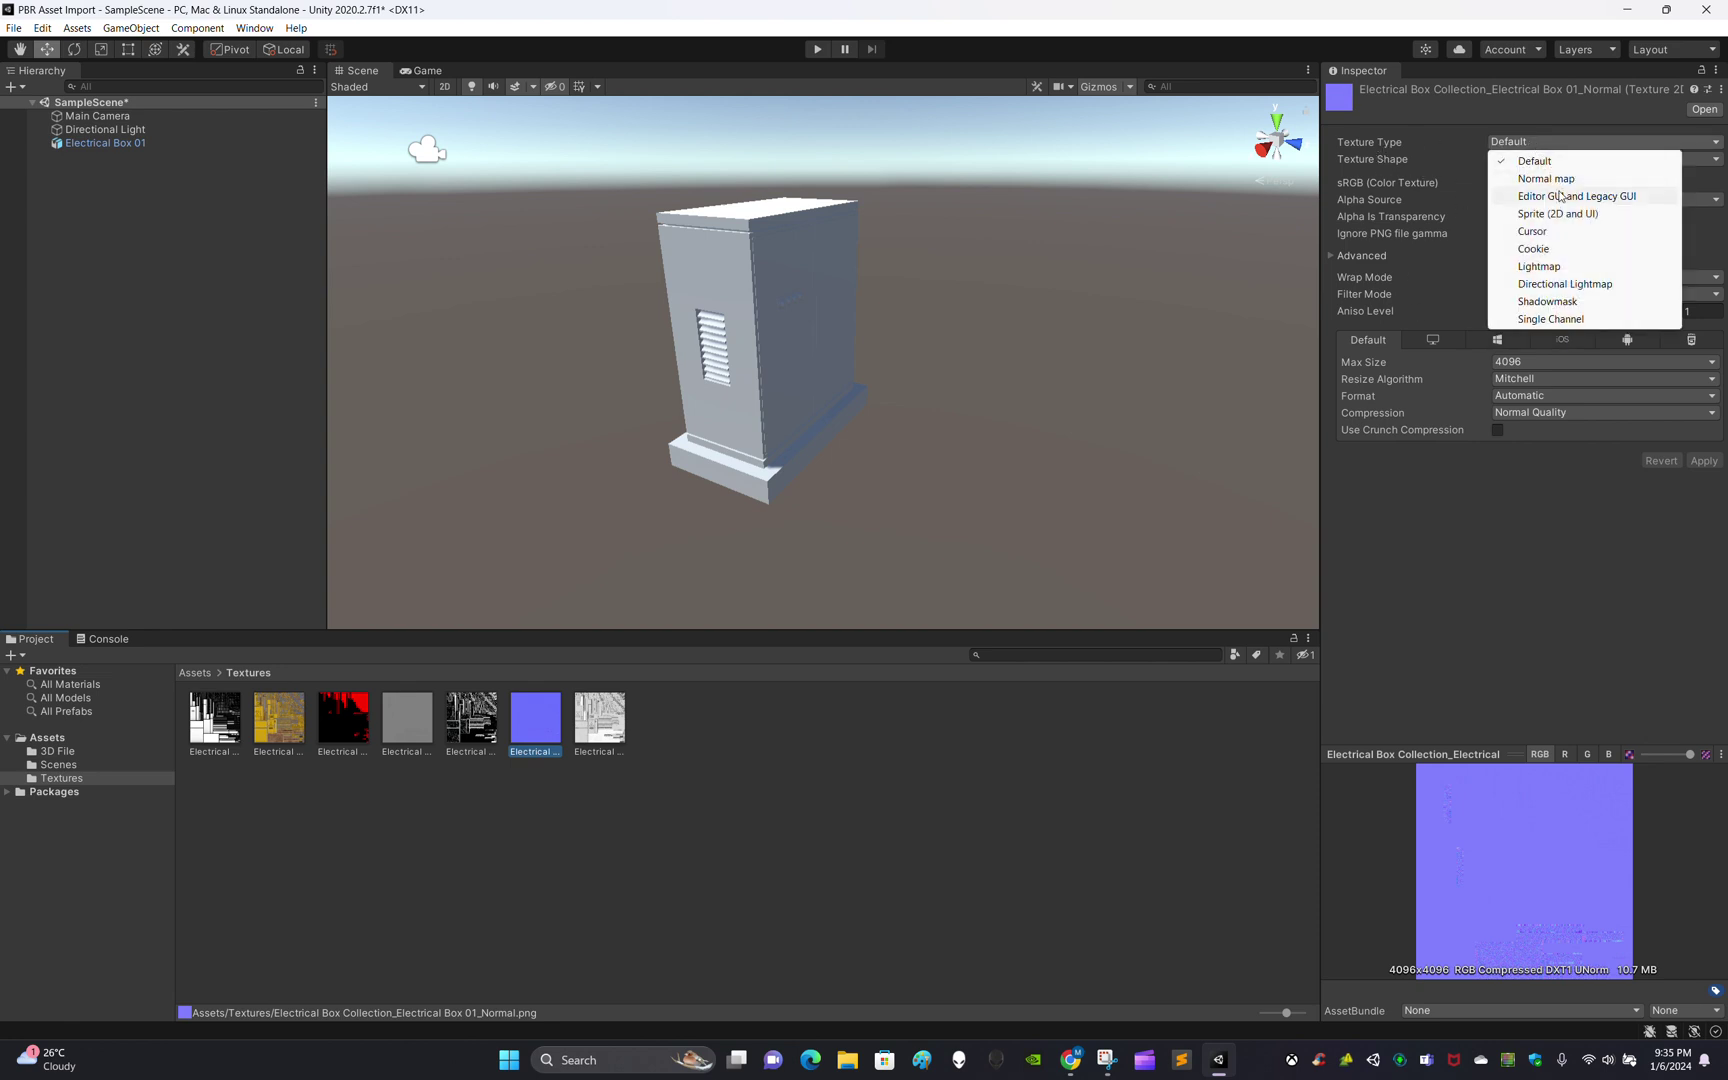
left_click(1563, 180)
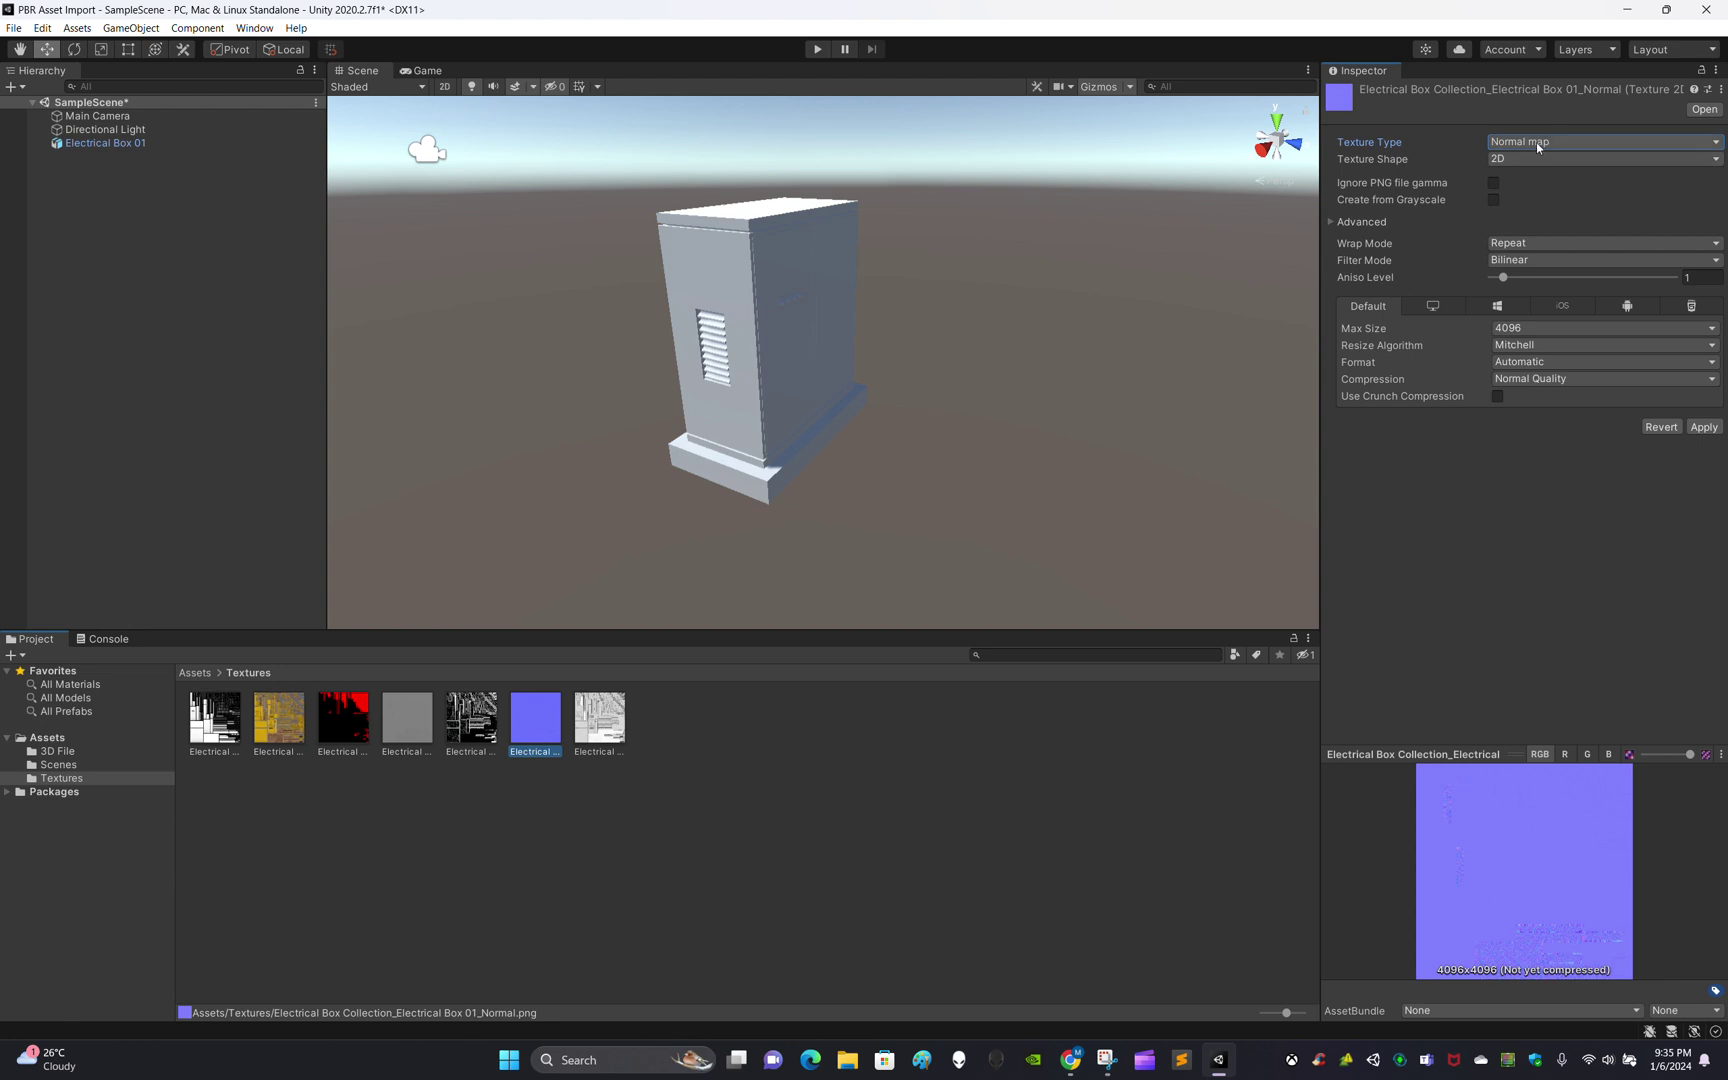
left_click(1704, 428)
left_click(868, 782)
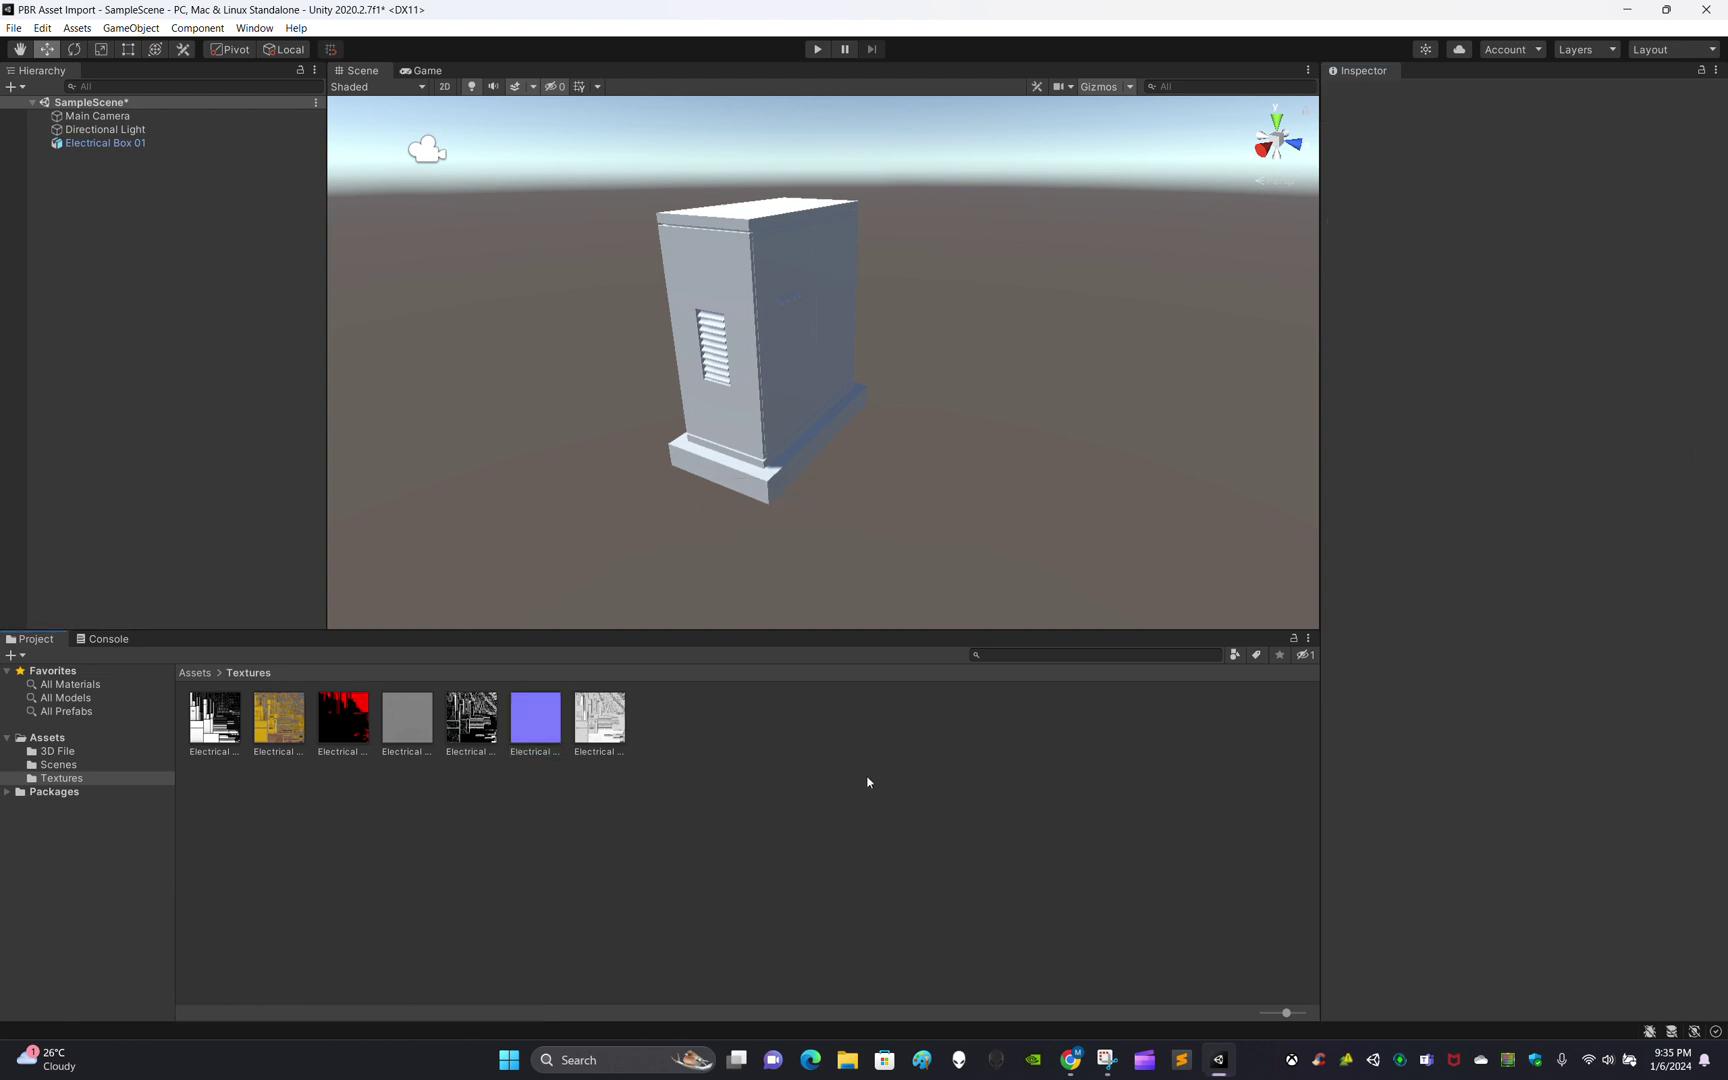
Look through all seven textures in the Textures folder once more, from the AO map to the Roughness map
left_click(215, 726)
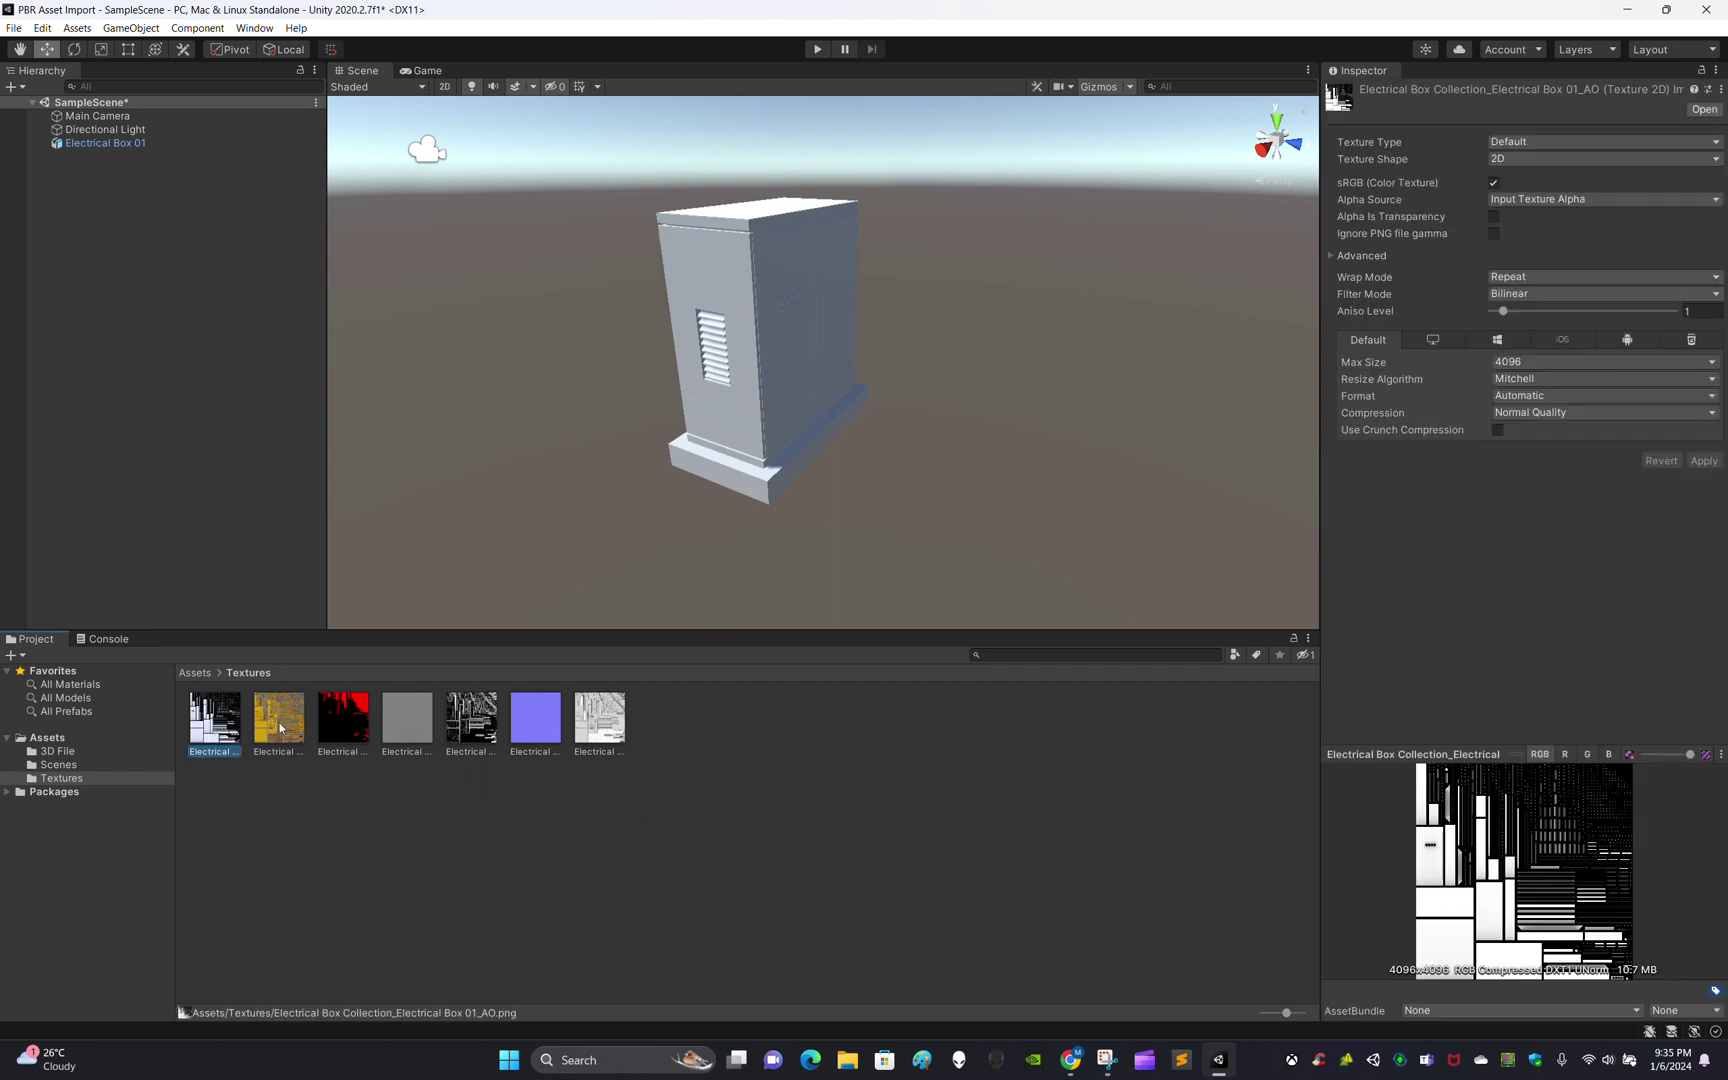
left_click(279, 726)
left_click(343, 726)
left_click(408, 722)
left_click(470, 725)
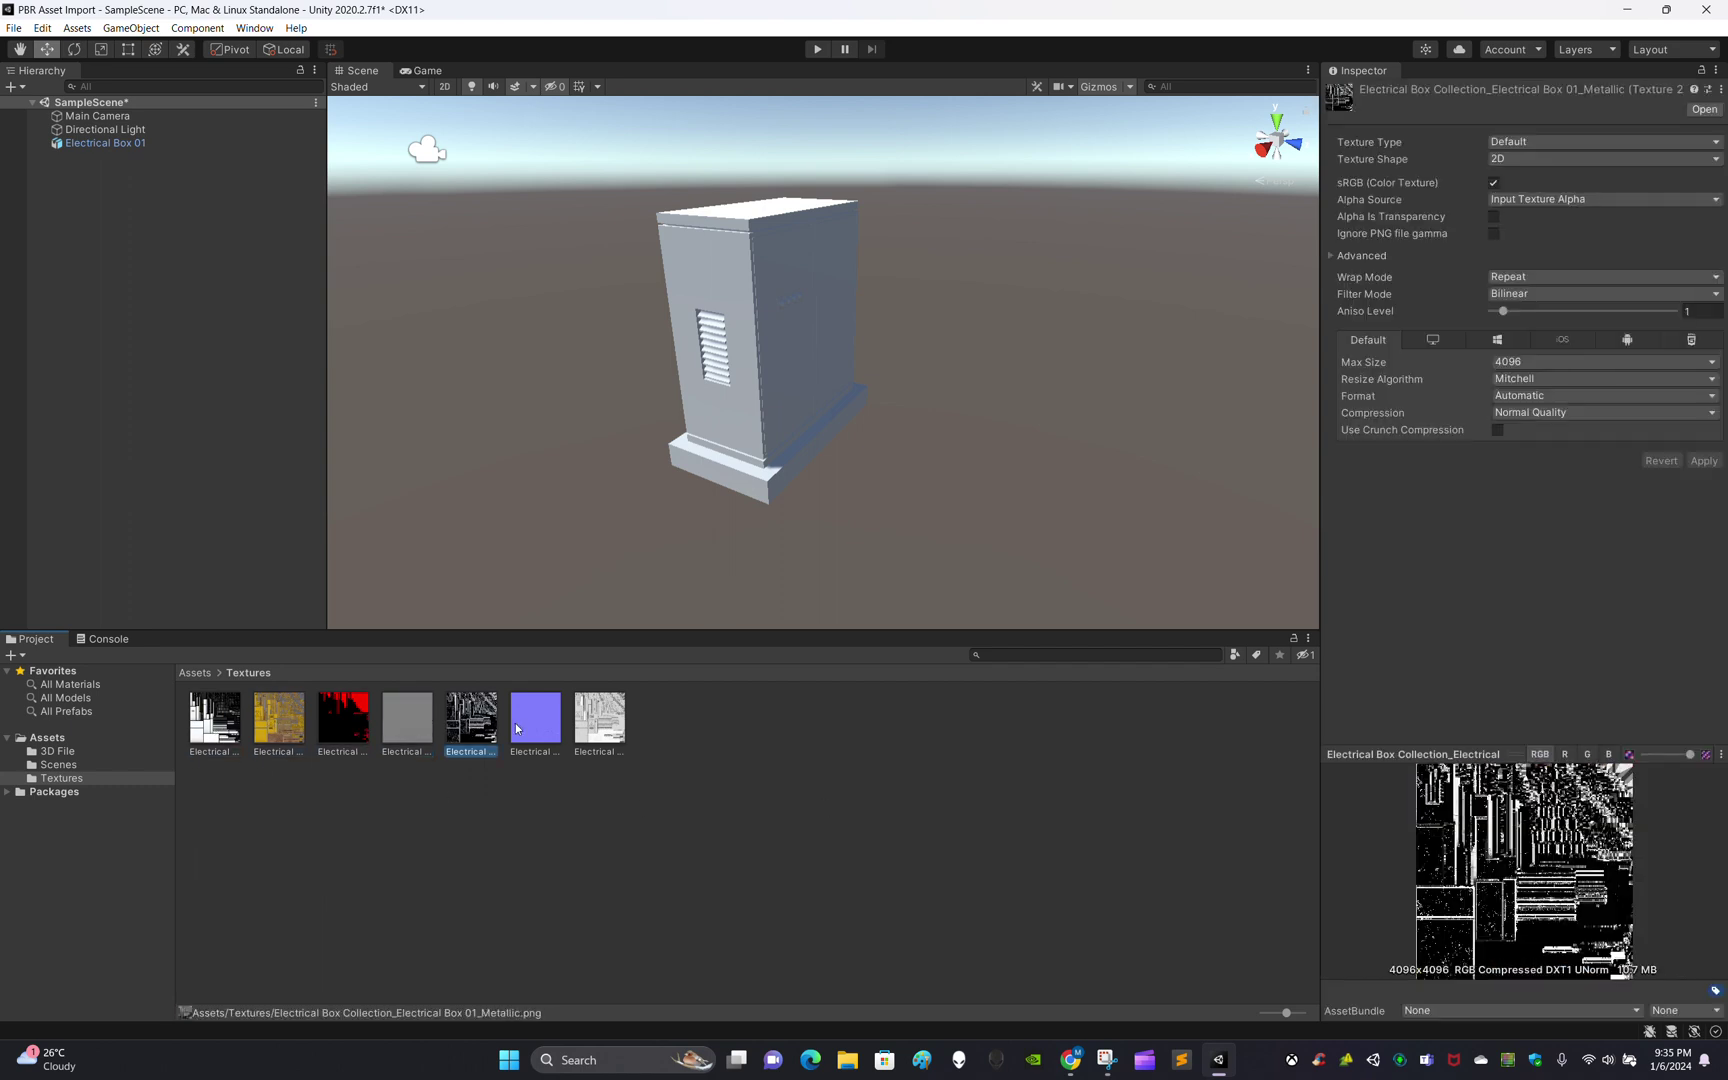
left_click(535, 720)
left_click(600, 720)
left_click(604, 830)
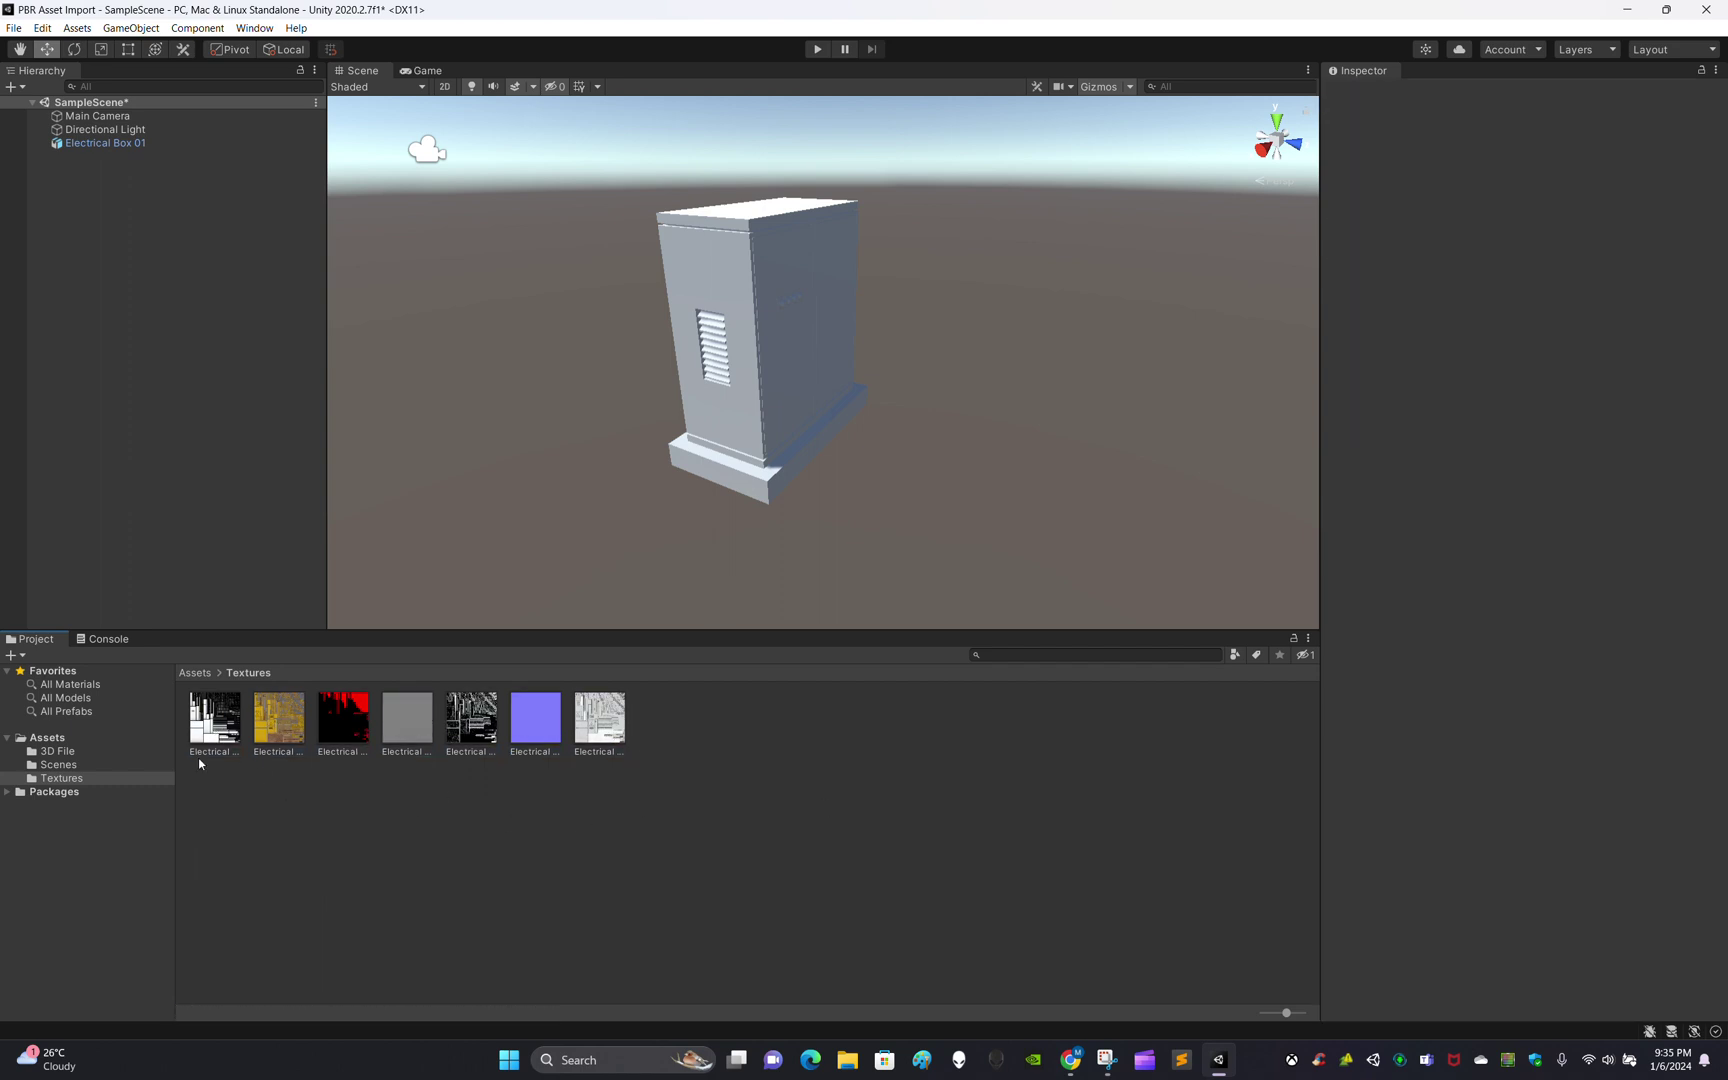
Create a folder named Materials in the Assets root
left_click(196, 673)
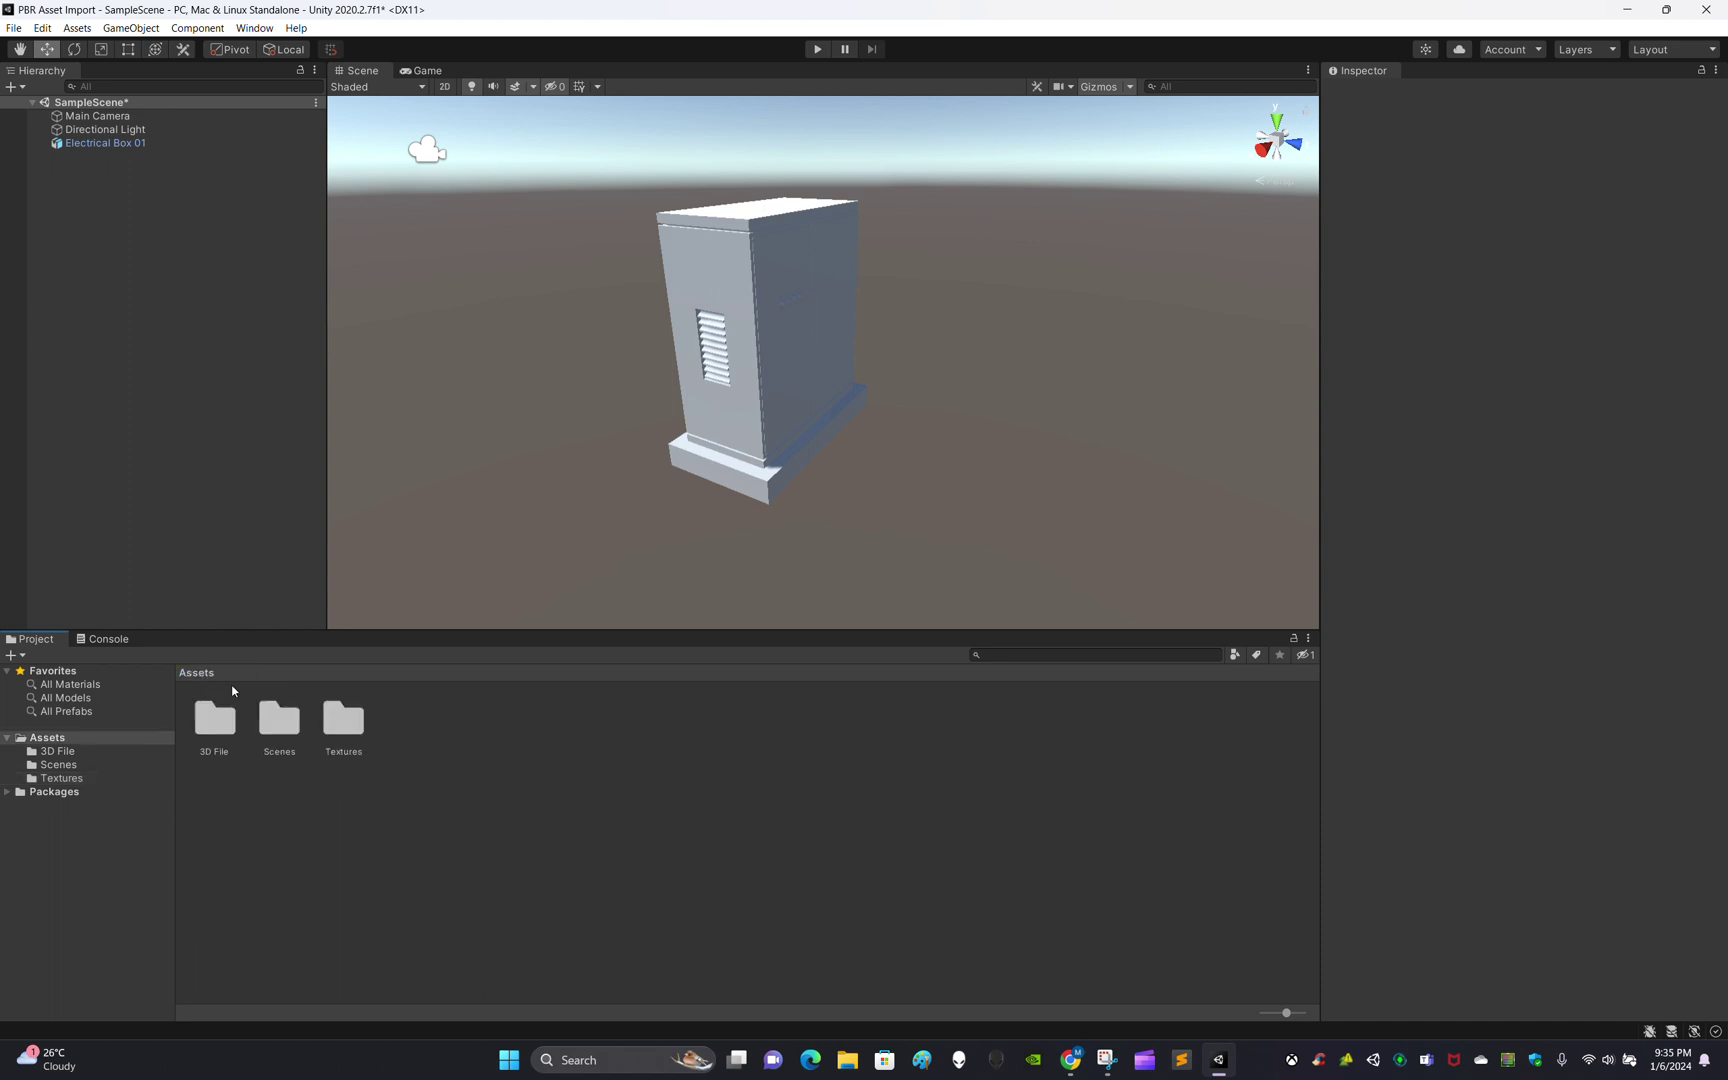
right_click(461, 769)
mouse_move(559, 338)
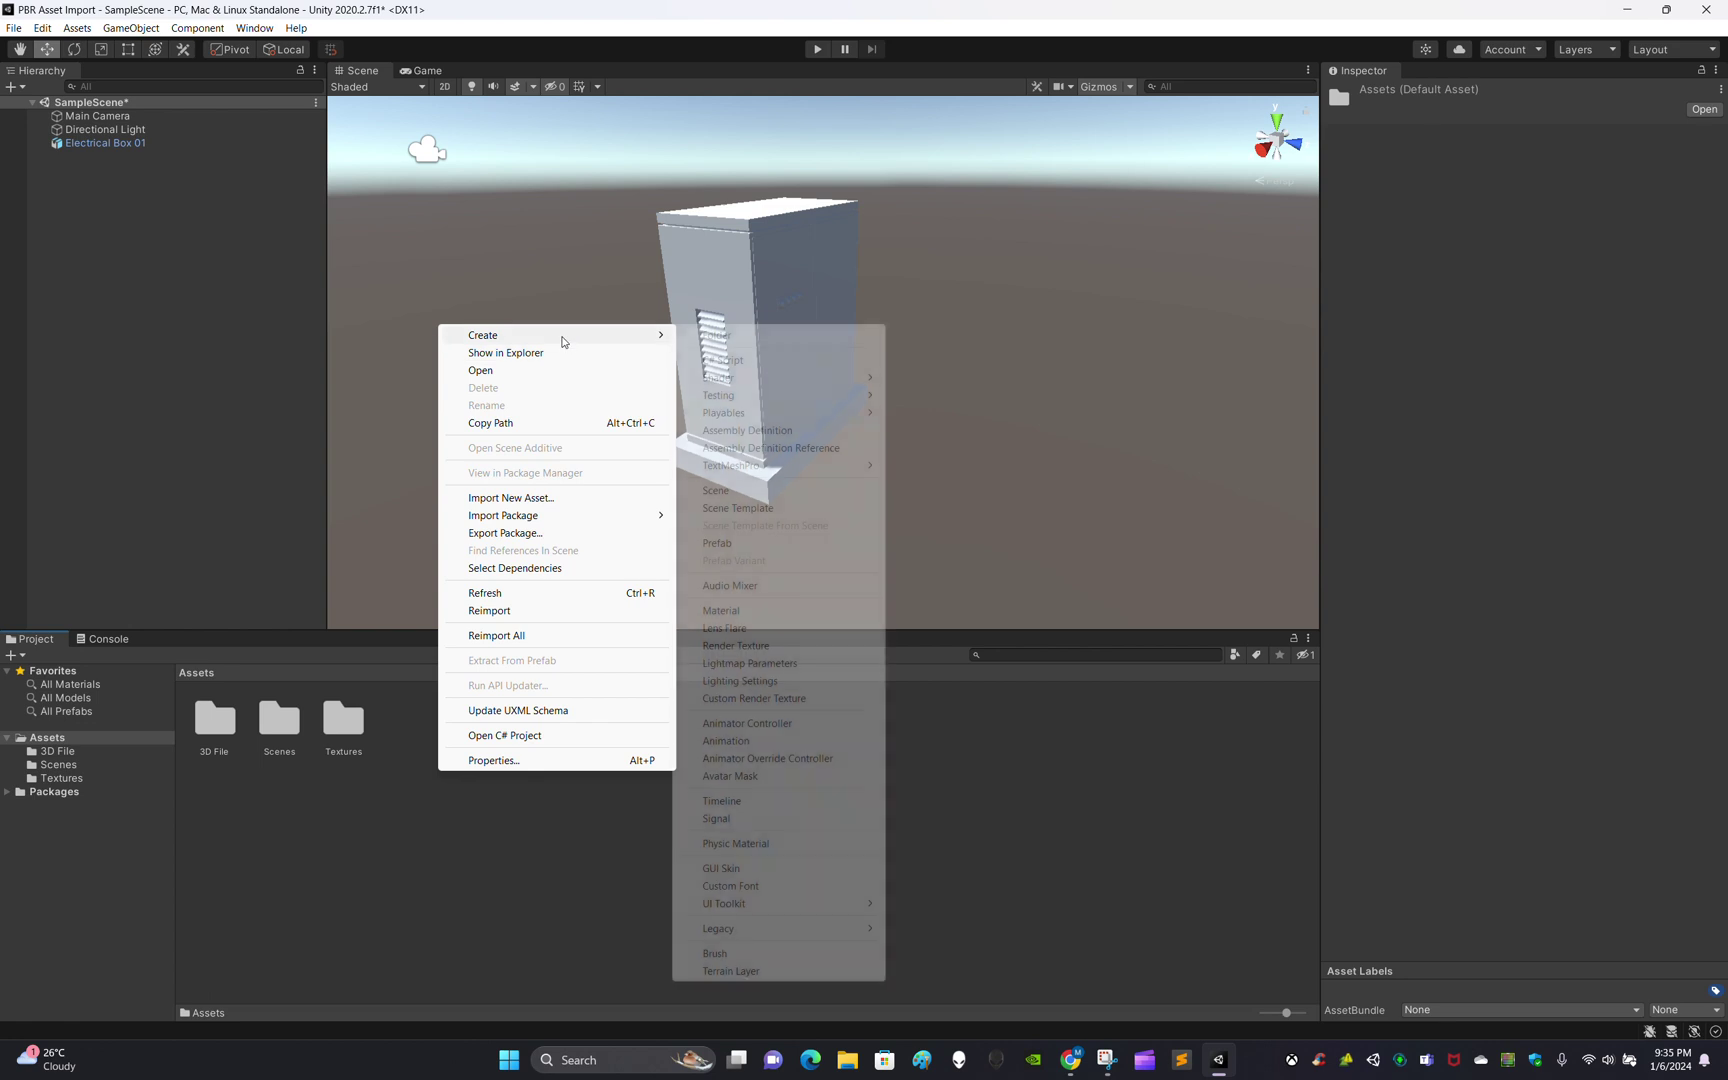
left_click(706, 334)
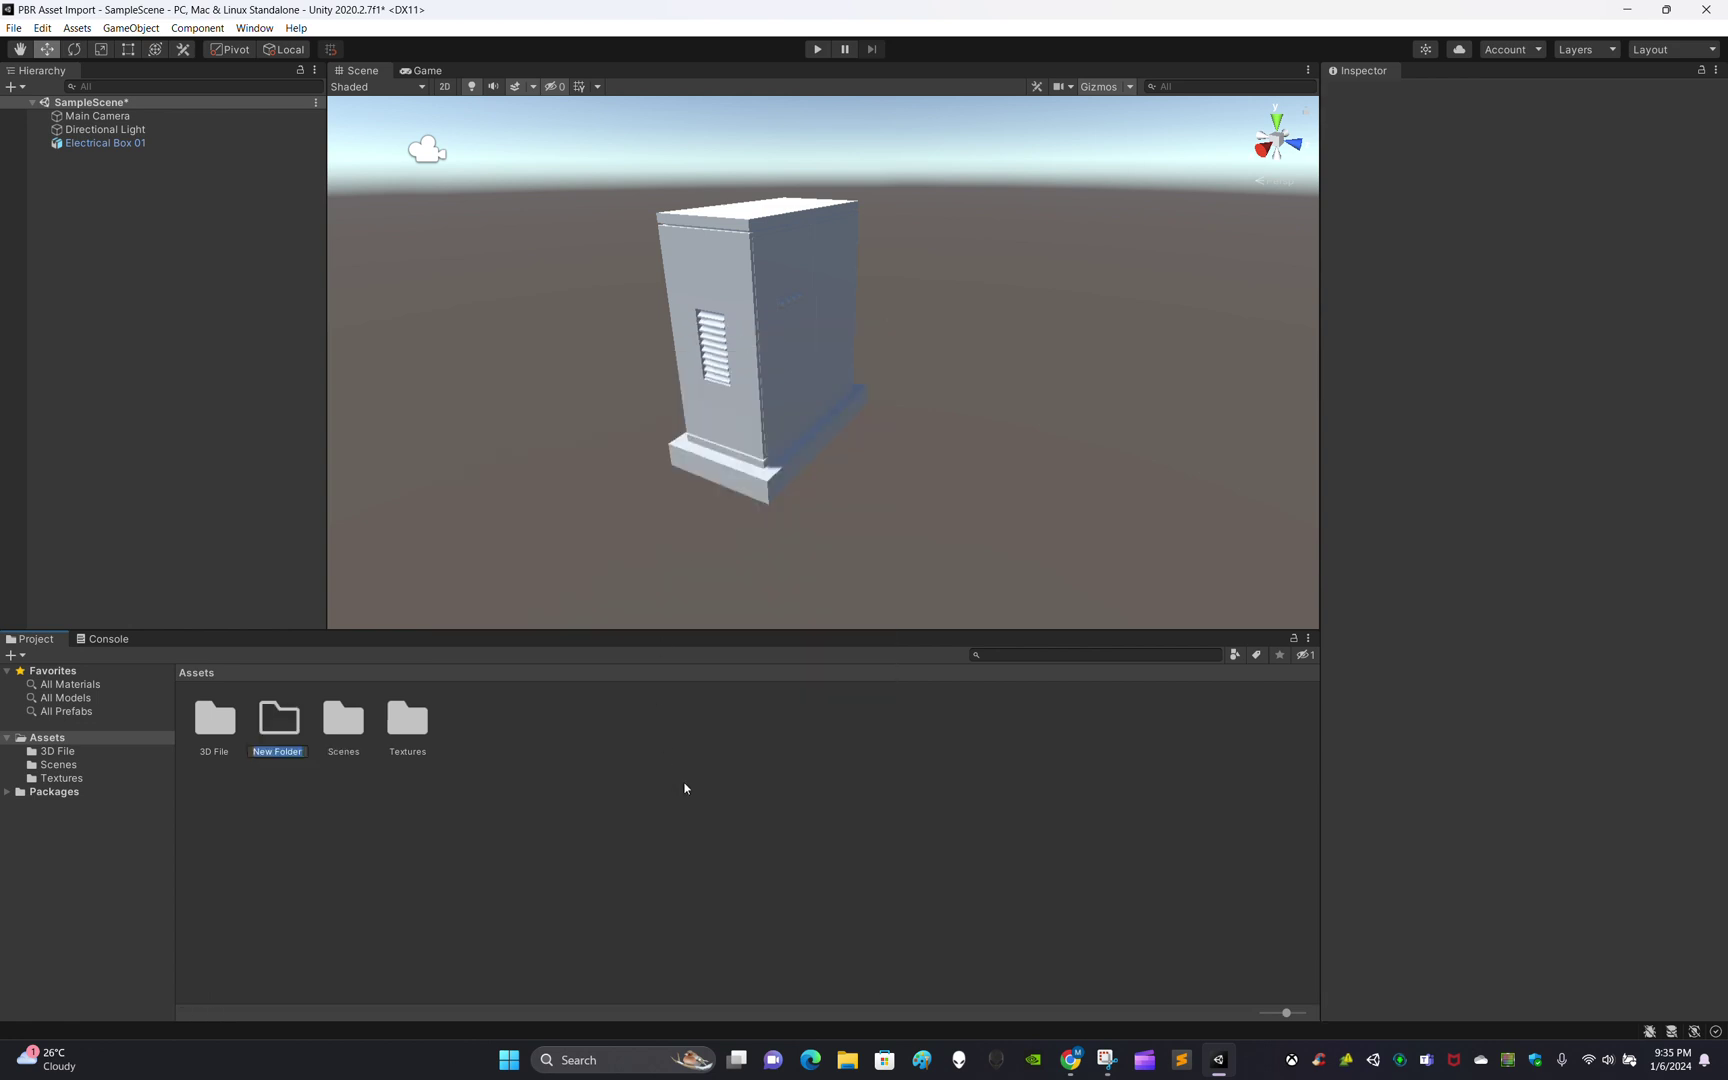
type("Materials")
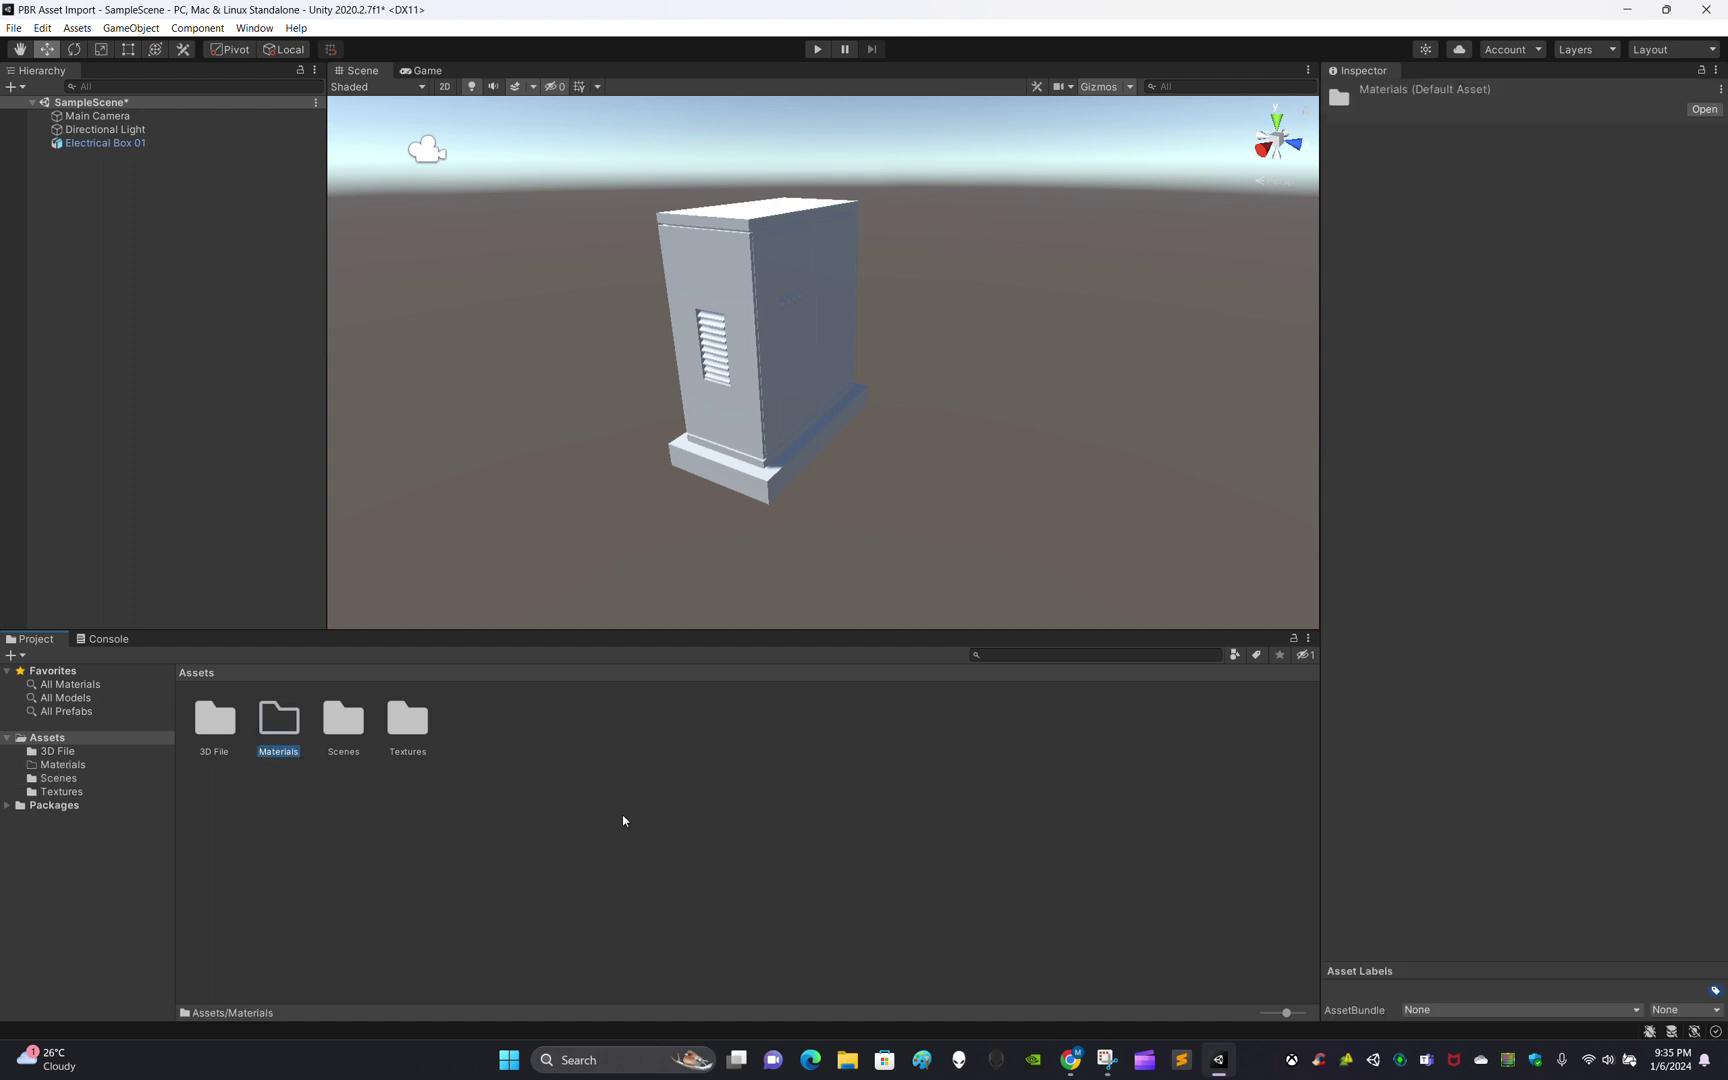
left_click(334, 769)
Create a material named Electric Box 01 inside the Materials folder
double_click(287, 728)
right_click(491, 767)
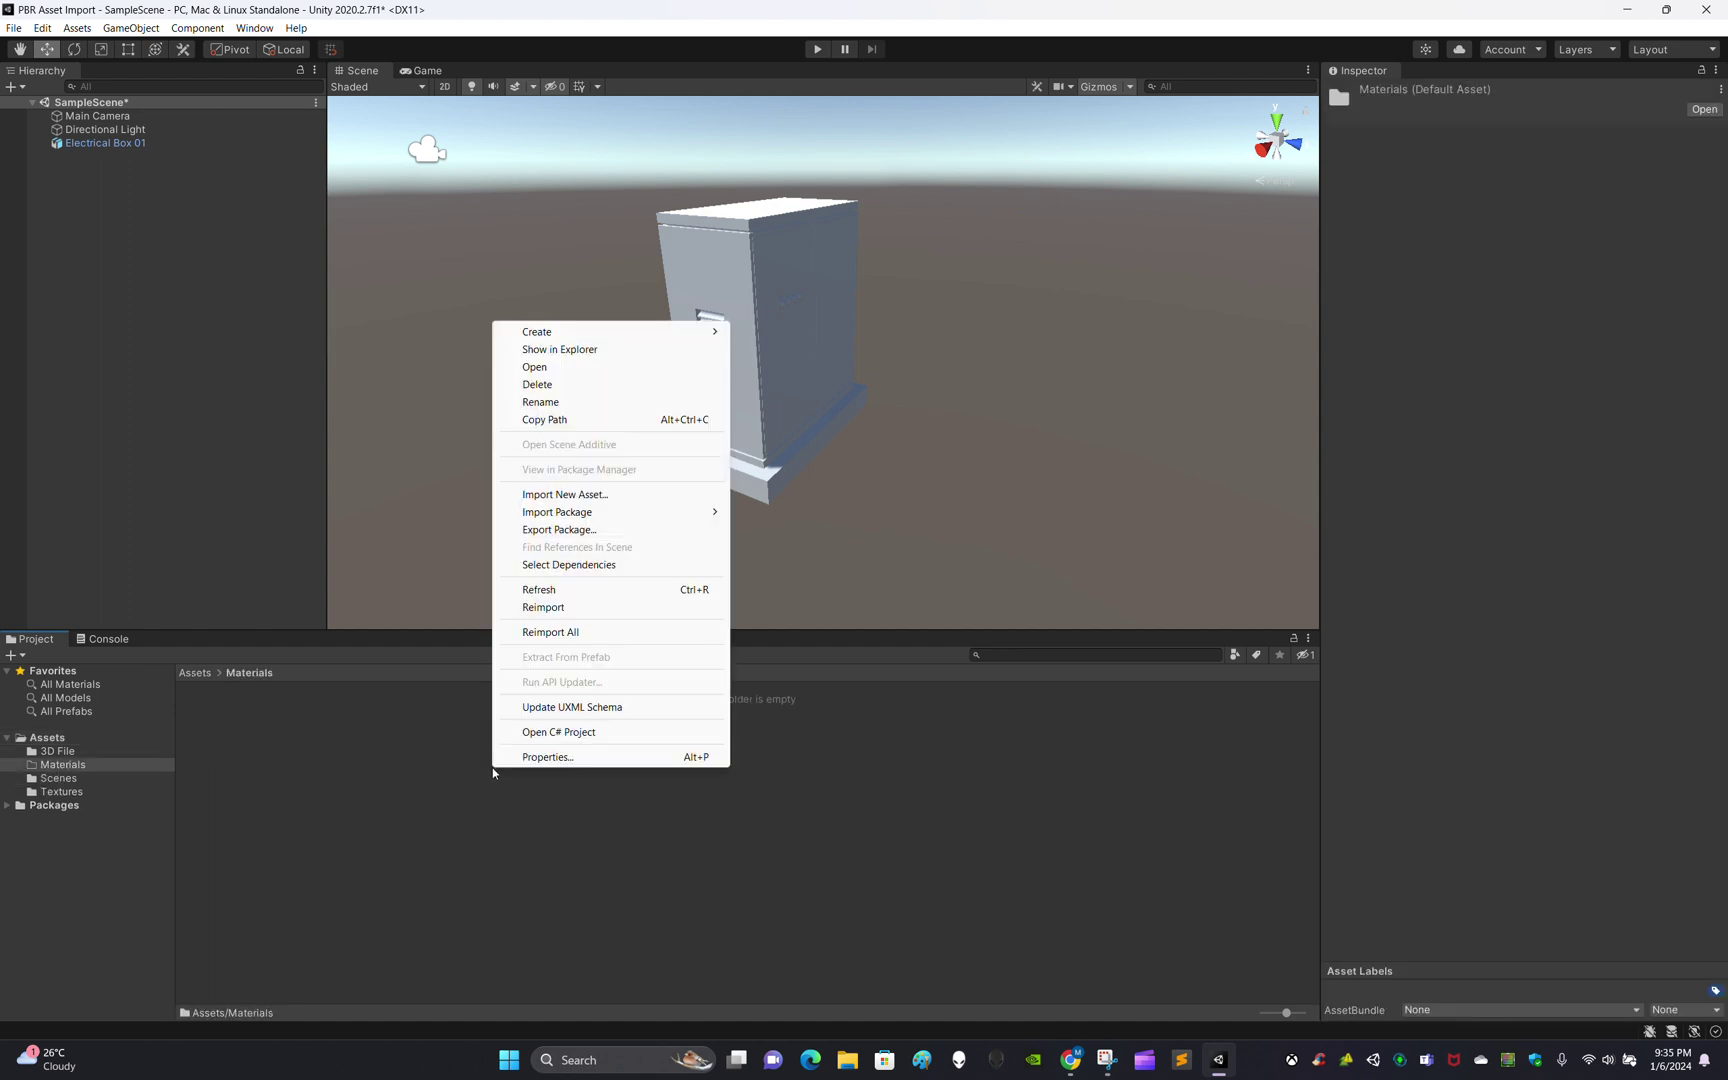
mouse_move(605, 340)
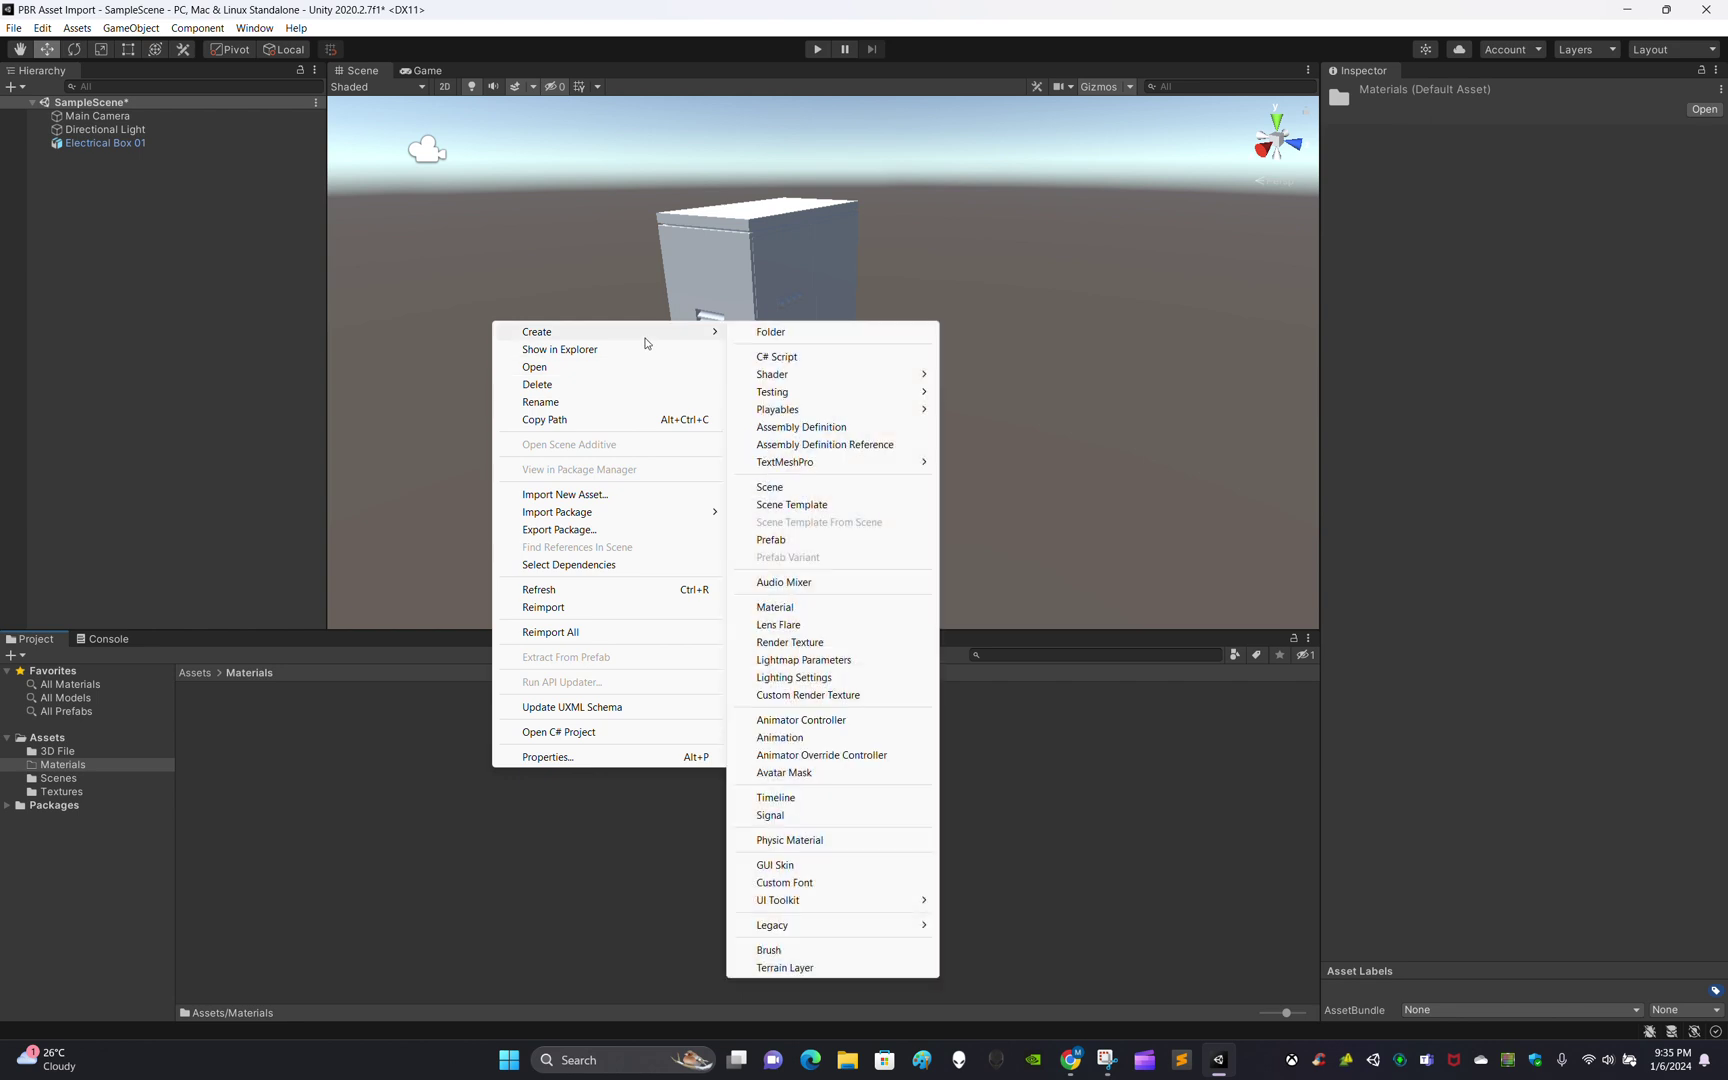
left_click(775, 607)
key("BackSpace")
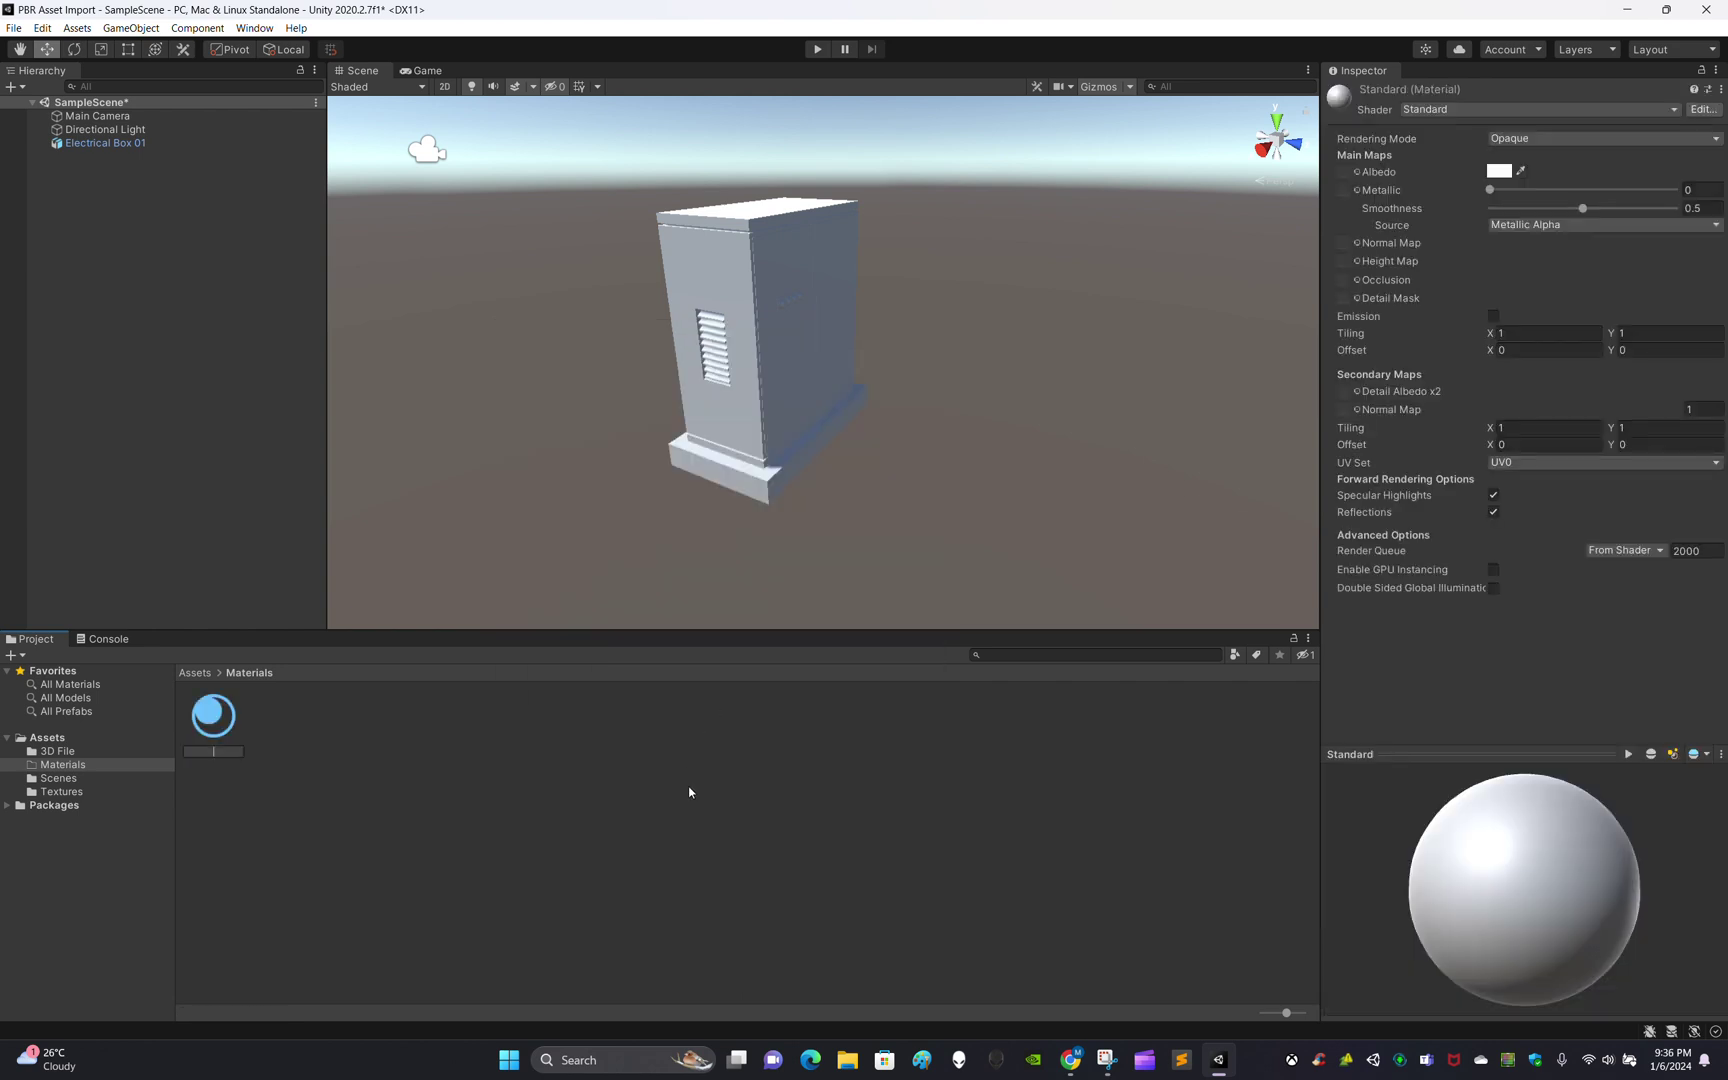
type("Electric Box 0 1")
key("BackSpace")
type("01")
key("Return")
left_click(645, 803)
Examine the Electric Box 01 material's default shader properties and its preview sphere
left_click(231, 727)
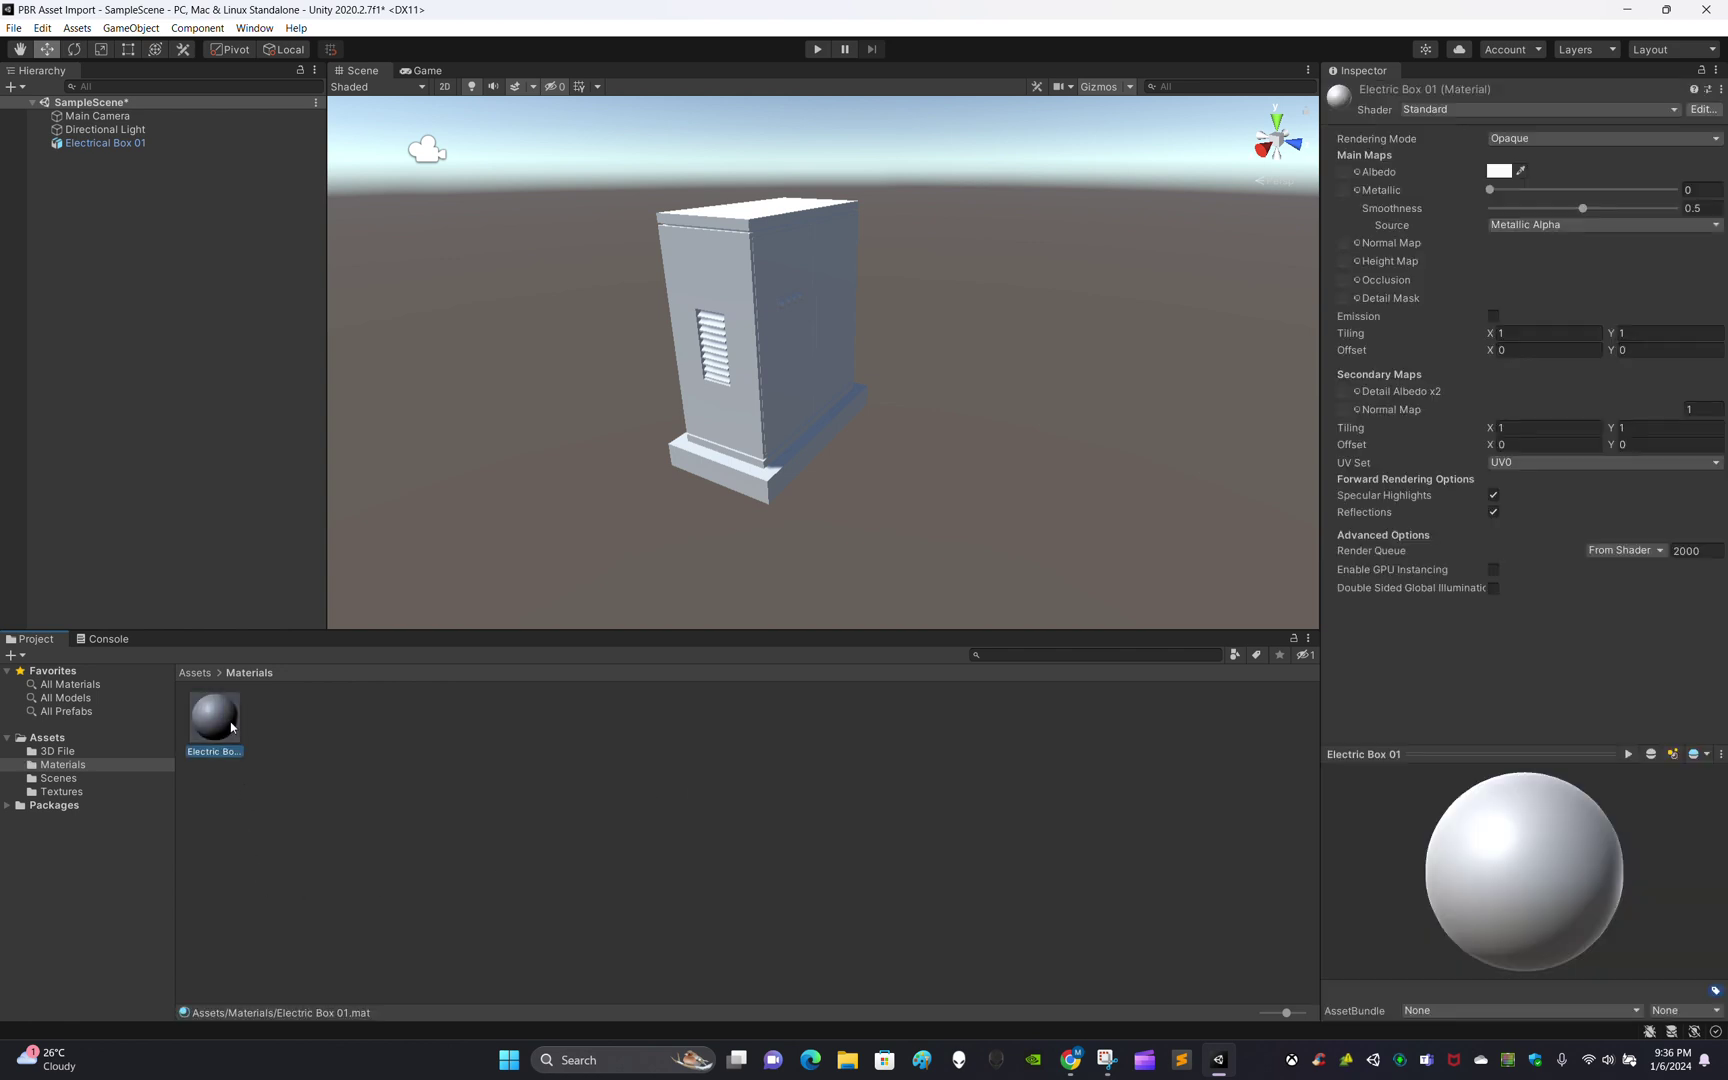
left_click_drag(1524, 828, 1519, 855)
left_click(1006, 880)
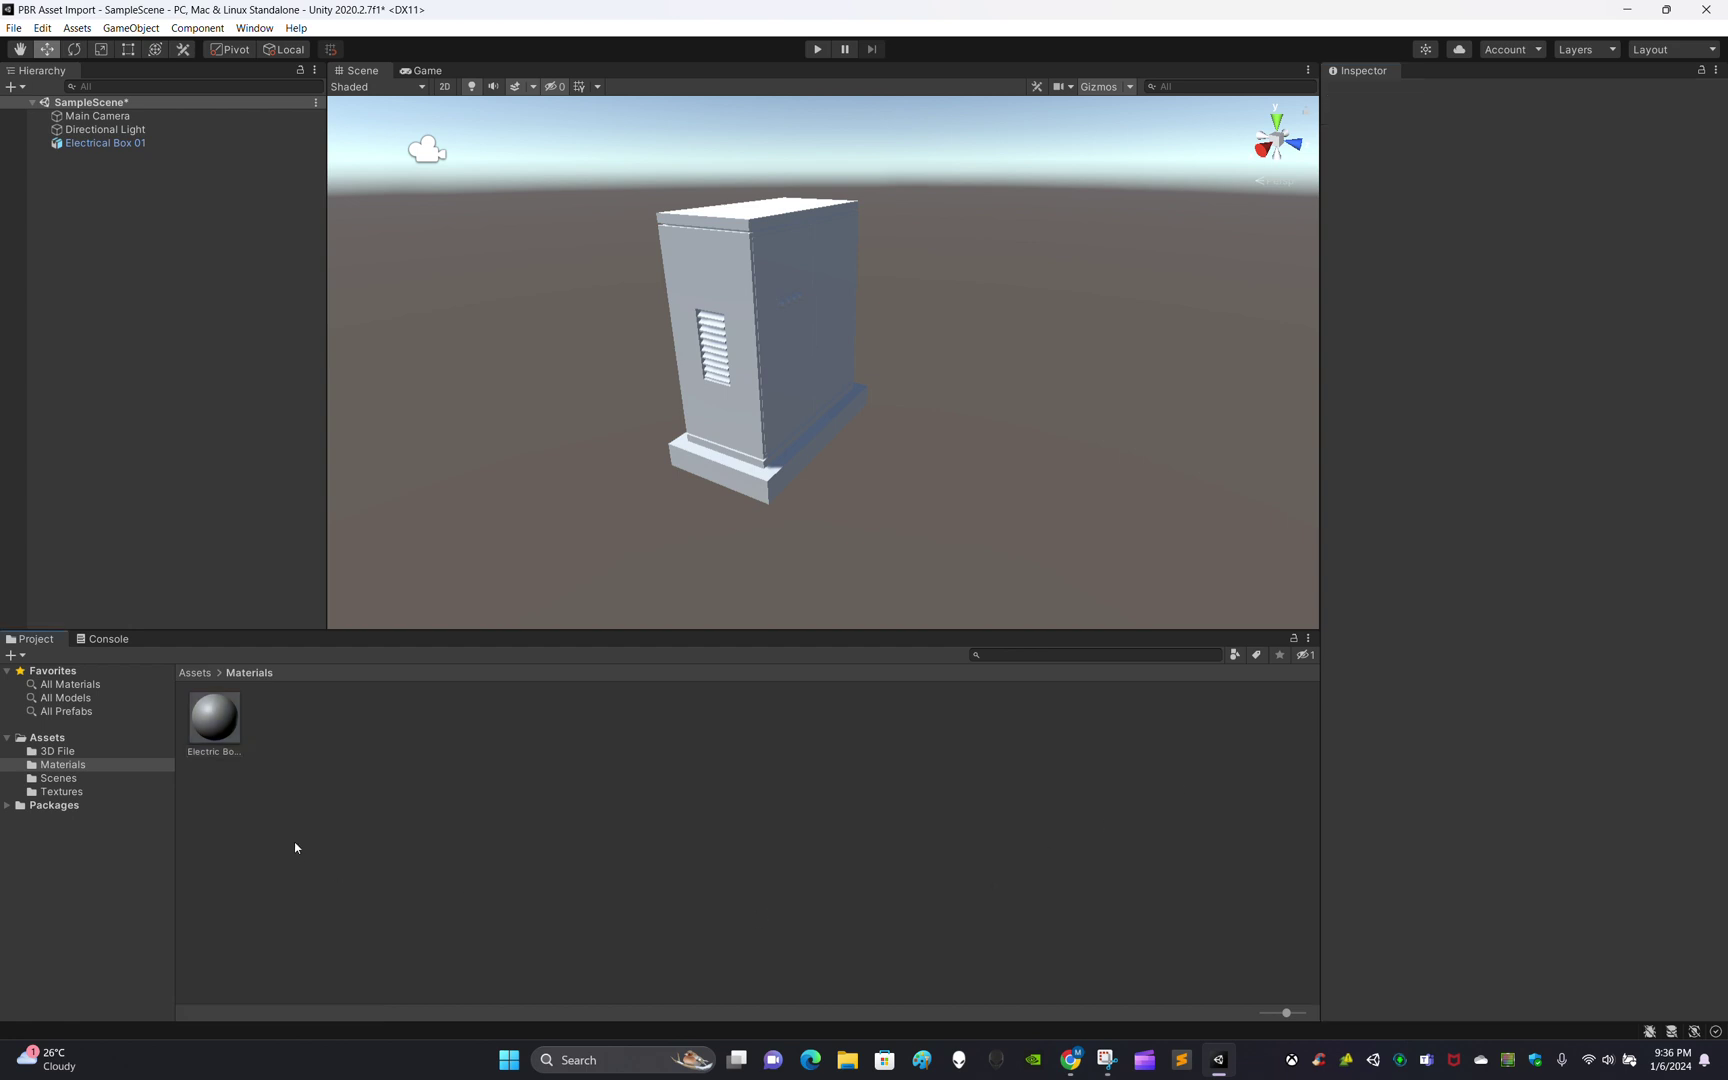
left_click(218, 737)
left_click(430, 833)
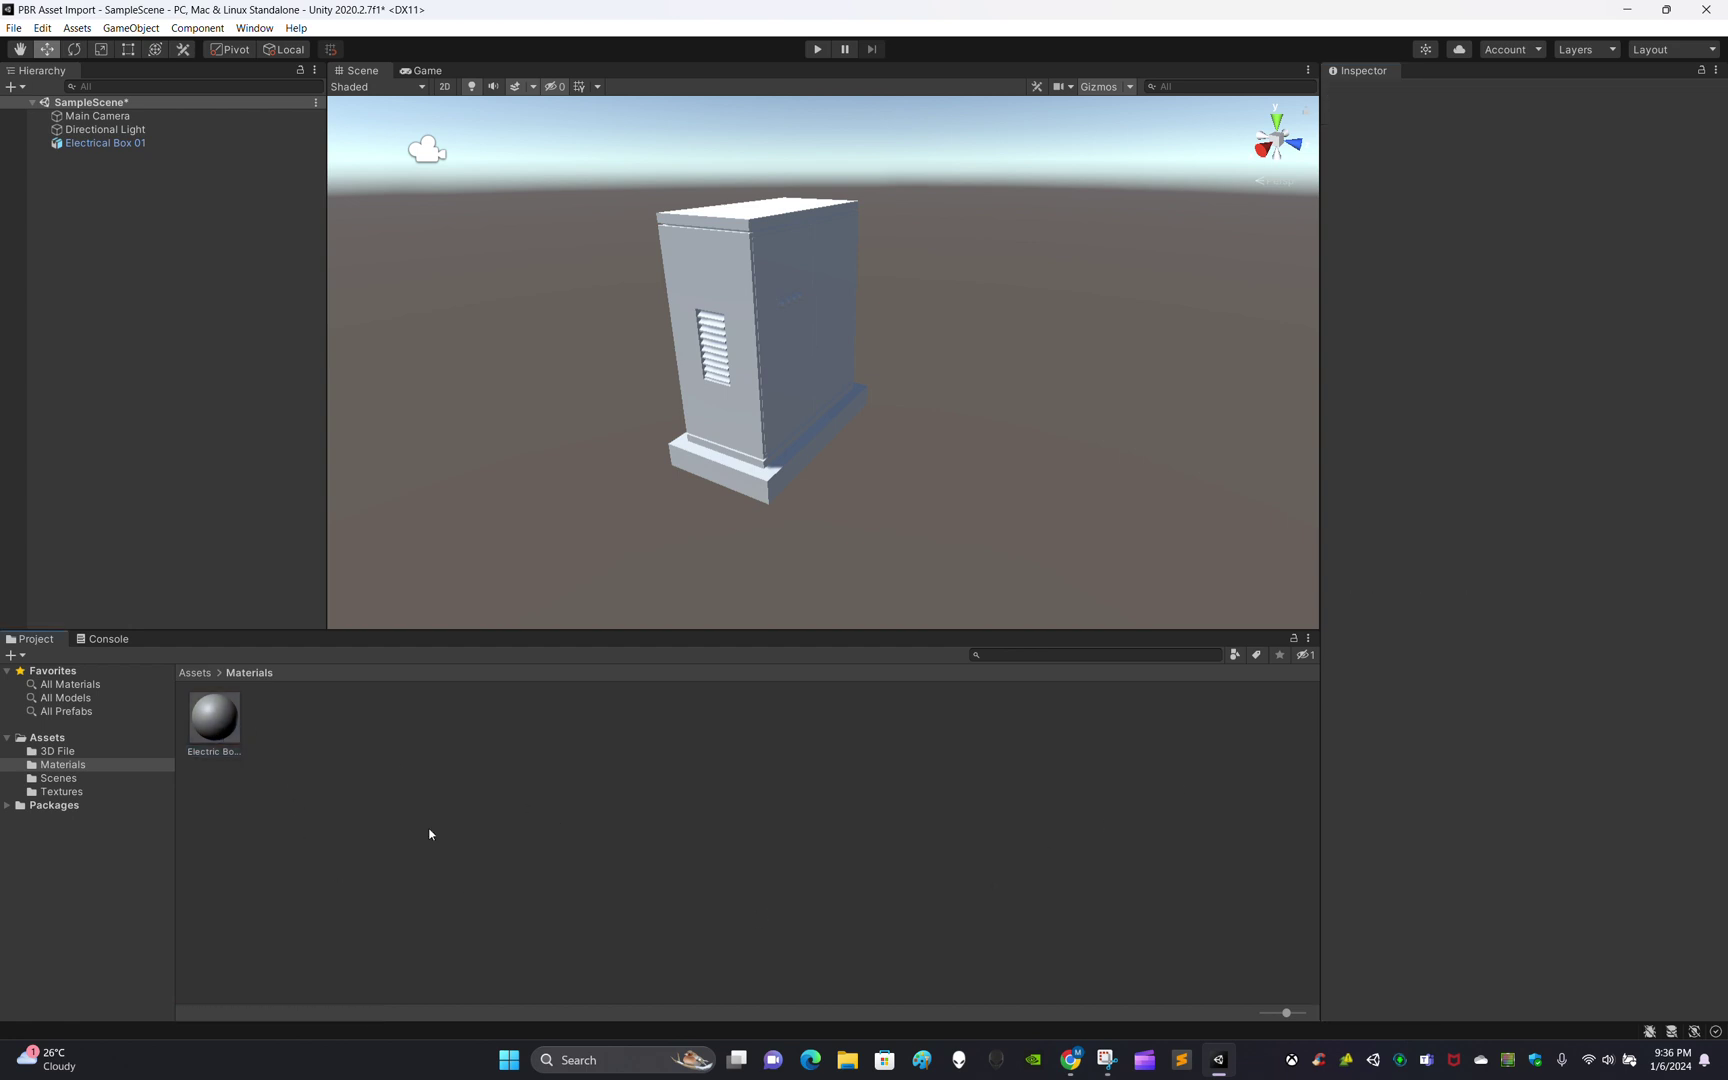
left_click(218, 738)
left_click(492, 789)
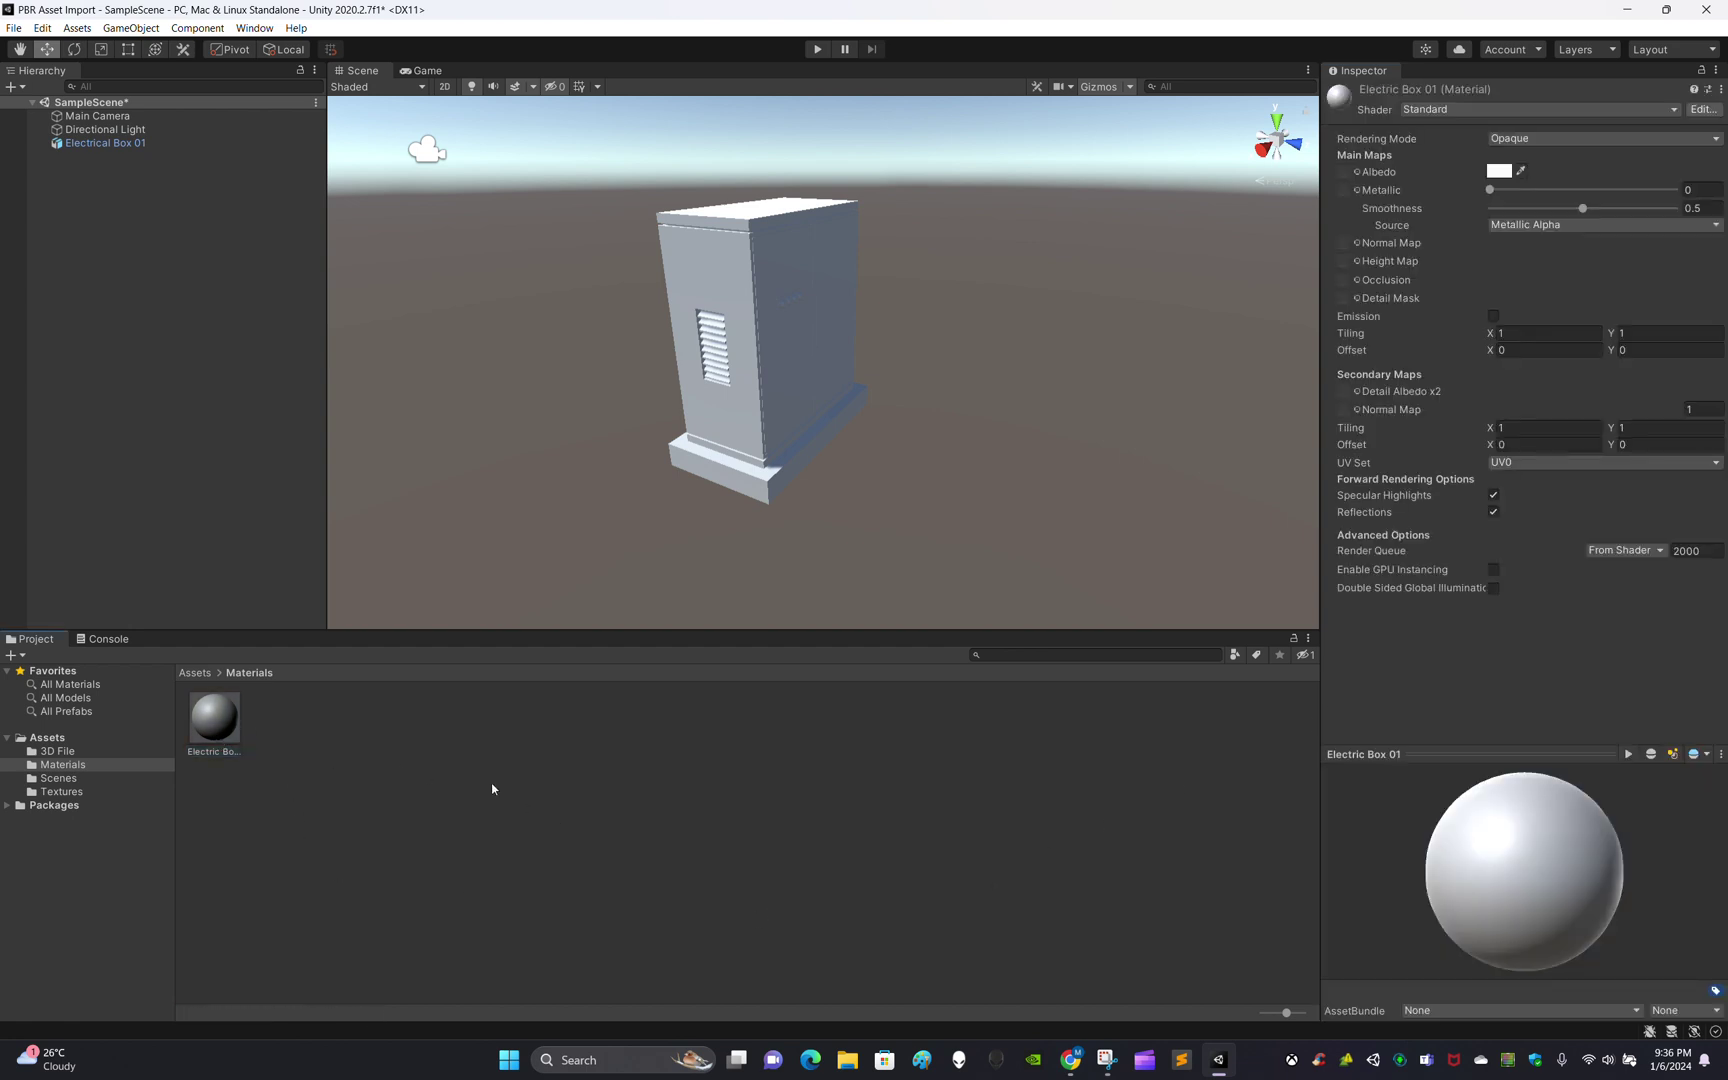
Assign the Base Color texture to the Albedo map of the Electric Box 01 material
left_click(214, 716)
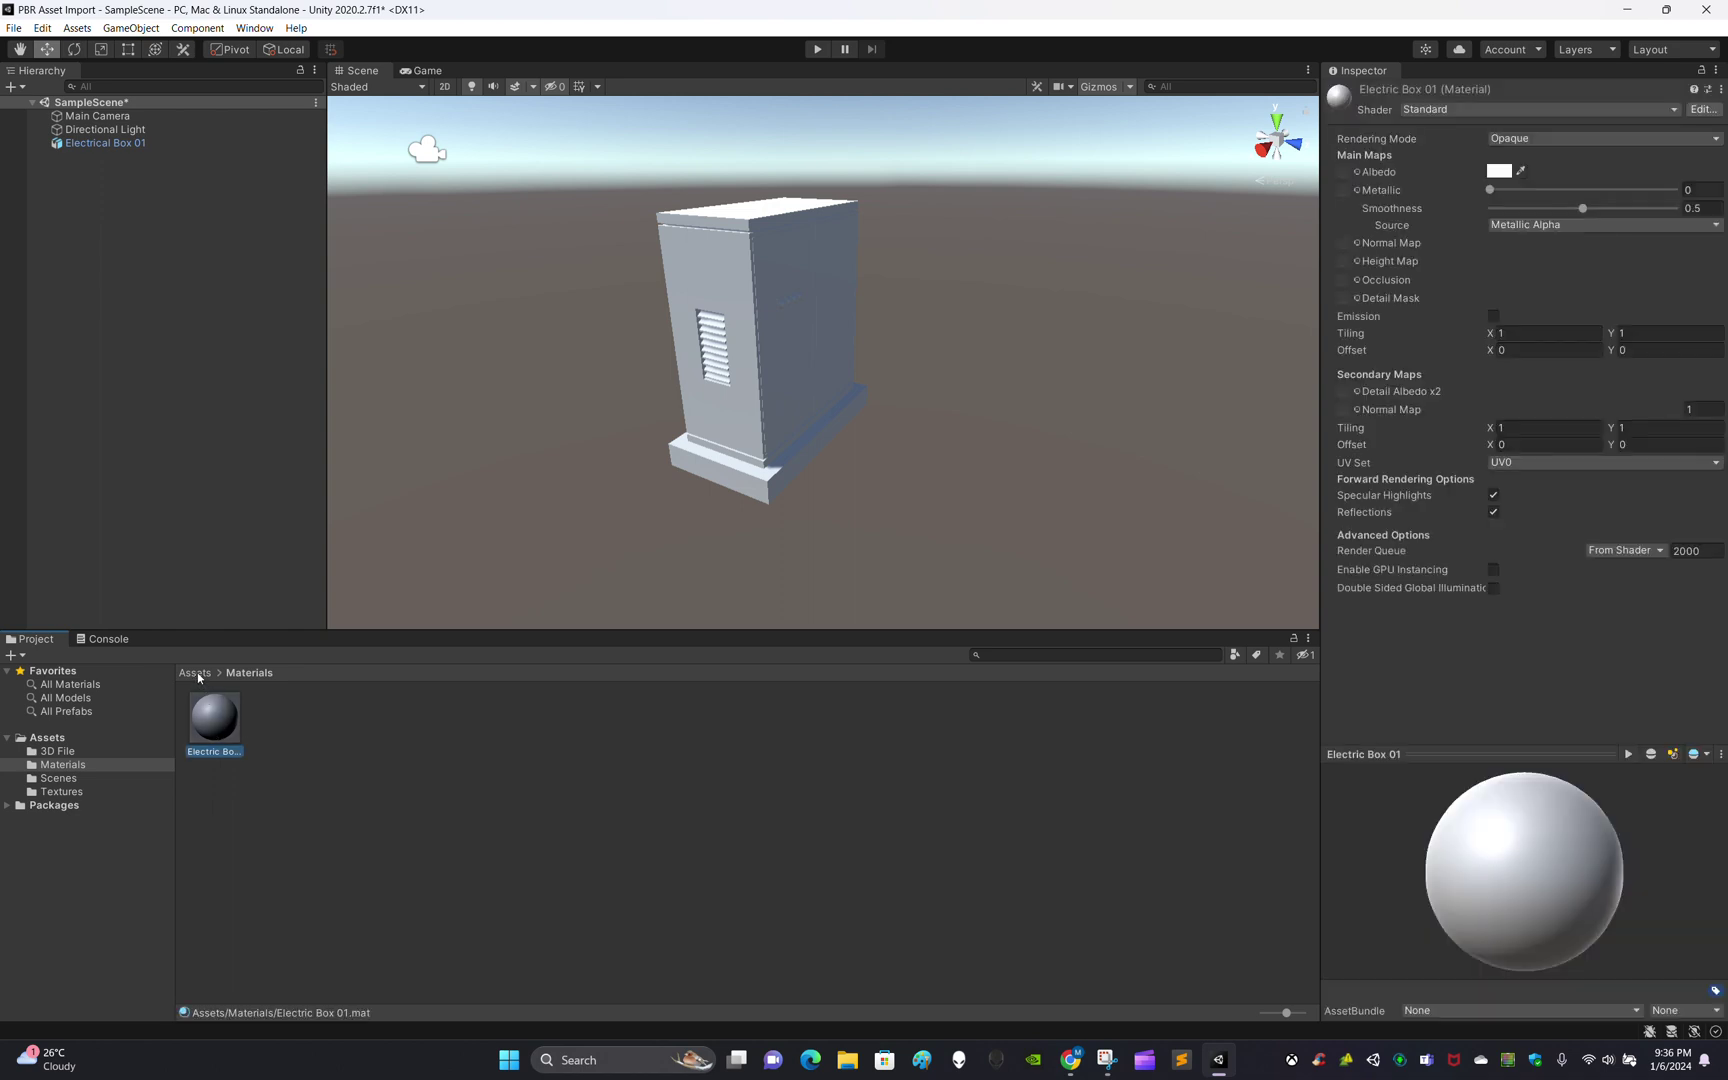
left_click(74, 793)
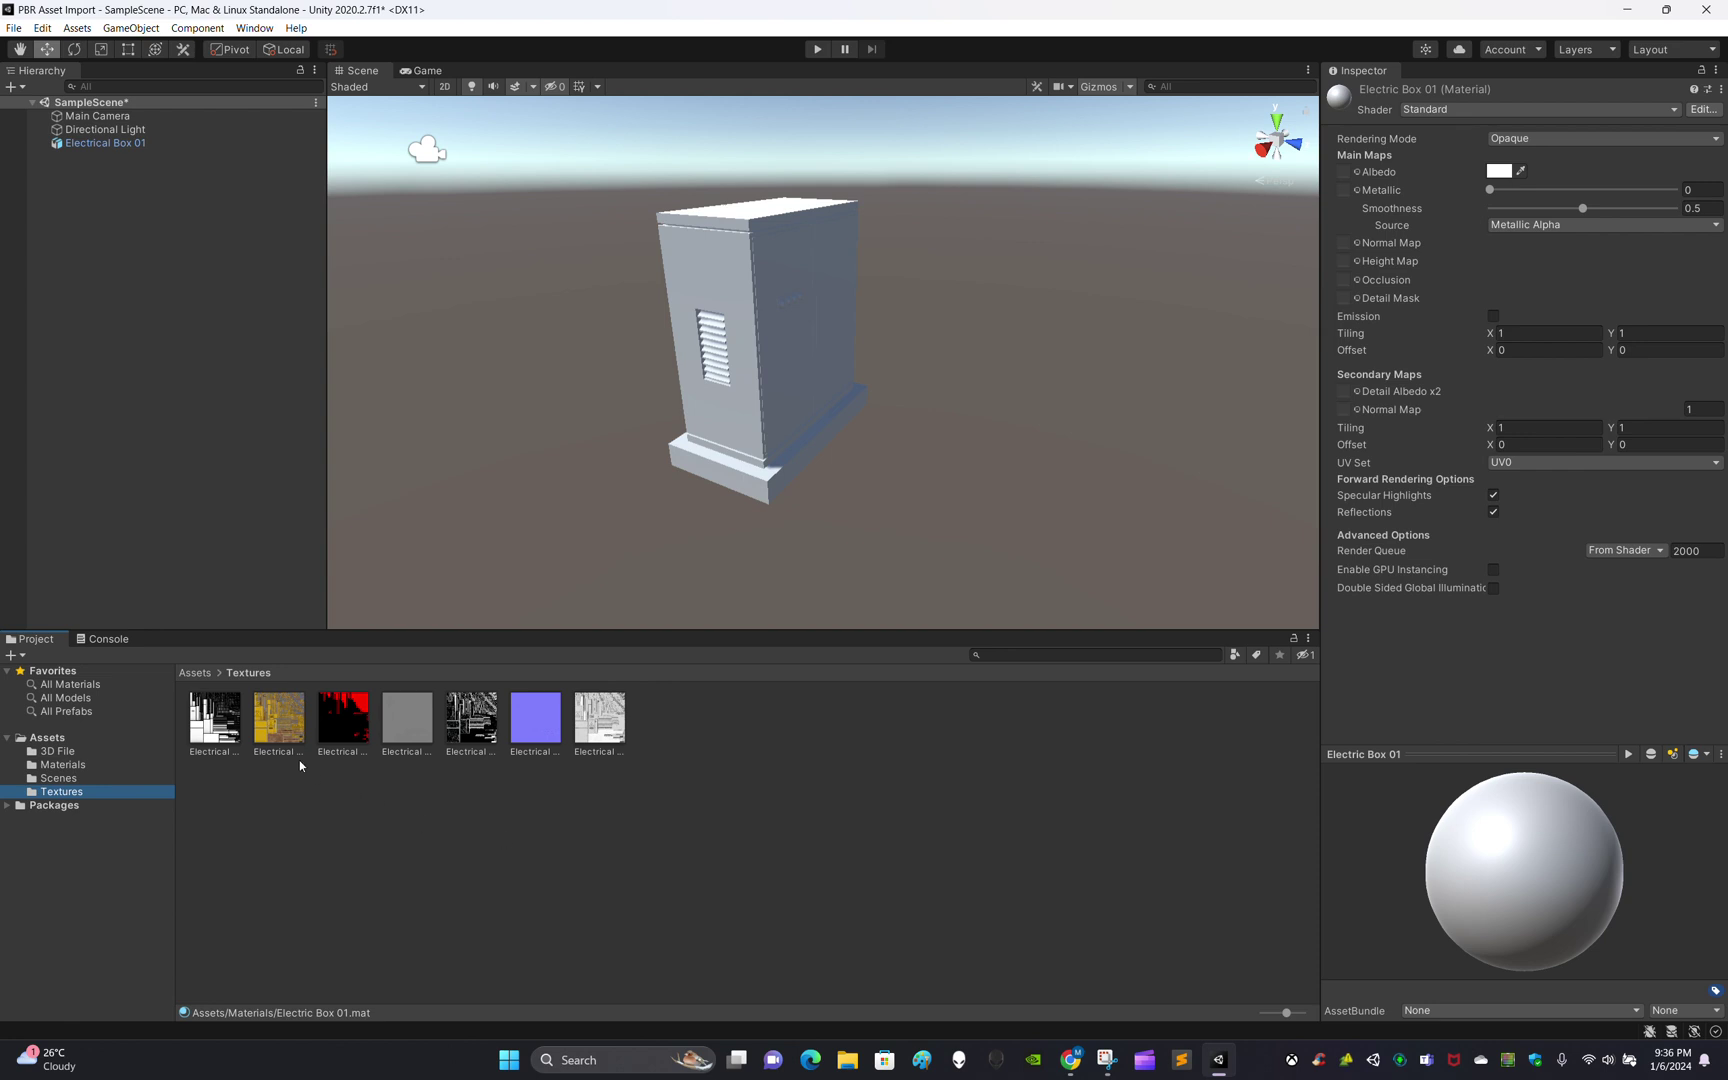
left_click_drag(287, 731, 953, 778)
left_click_drag(1090, 733, 1426, 289)
left_click_drag(1386, 193, 1346, 176)
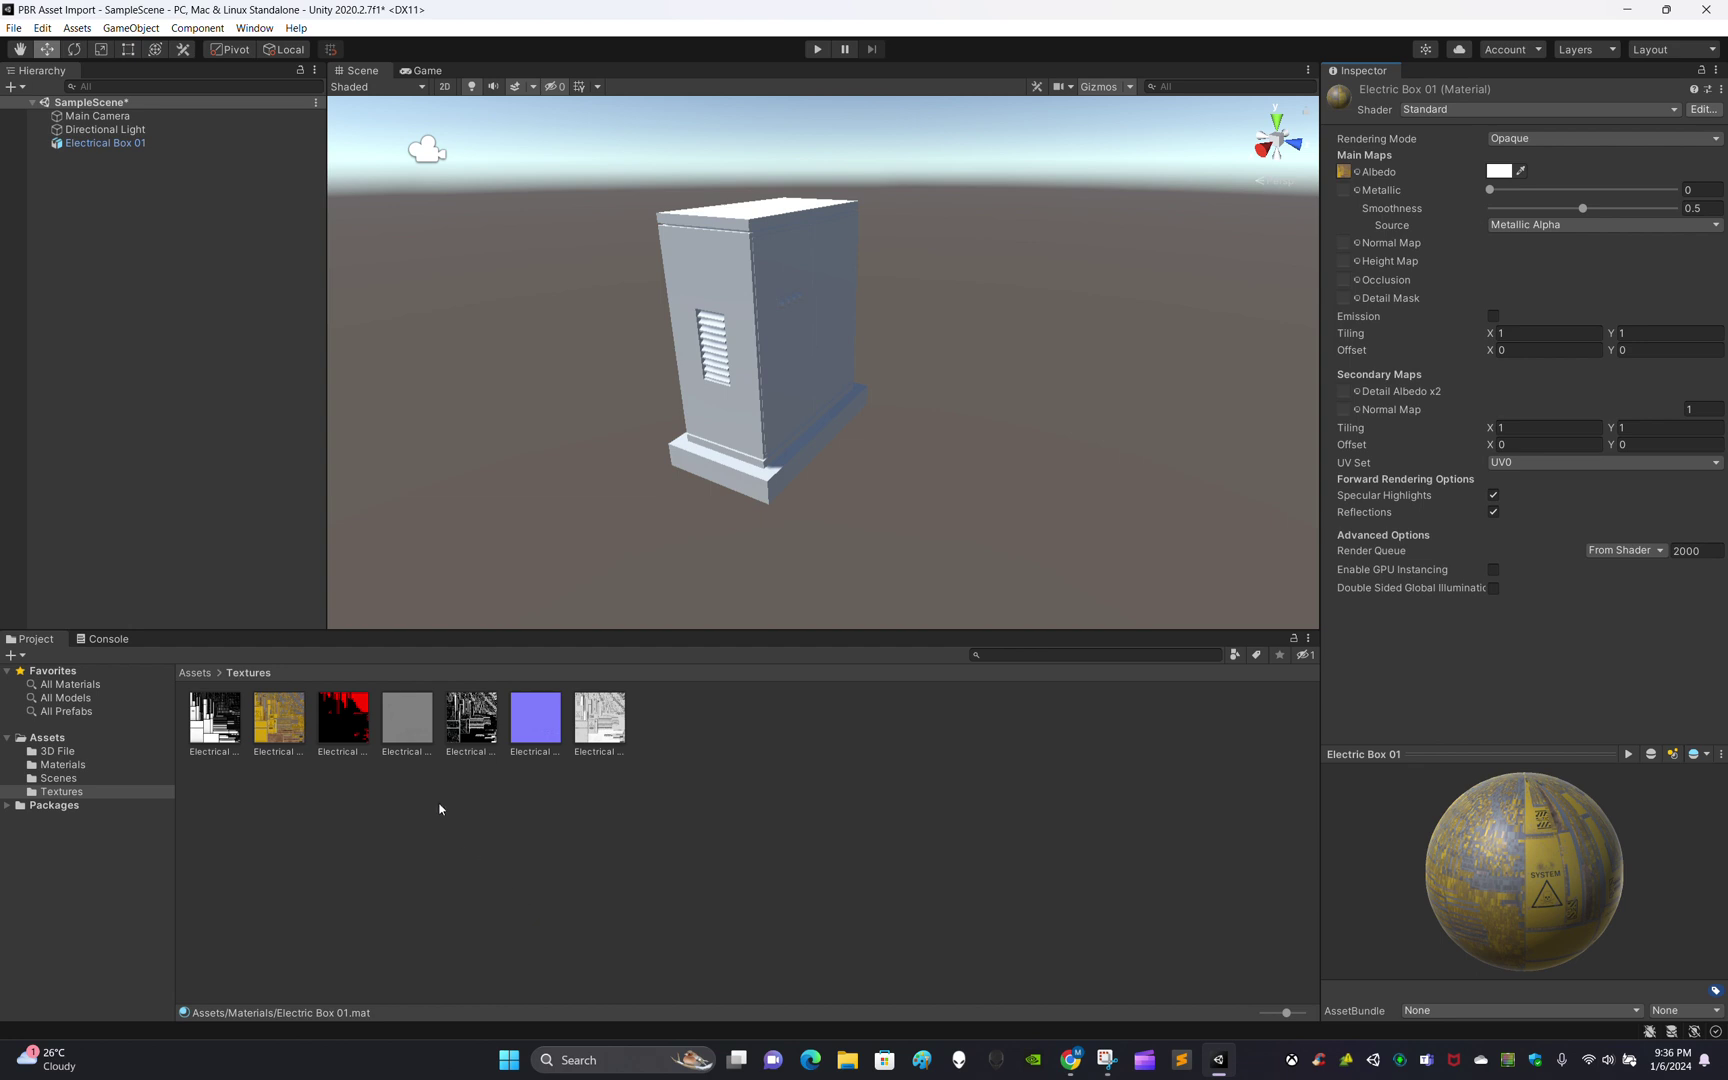
Assign the Metallic texture to the Metallic map of the Electric Box 01 material
left_click(413, 731)
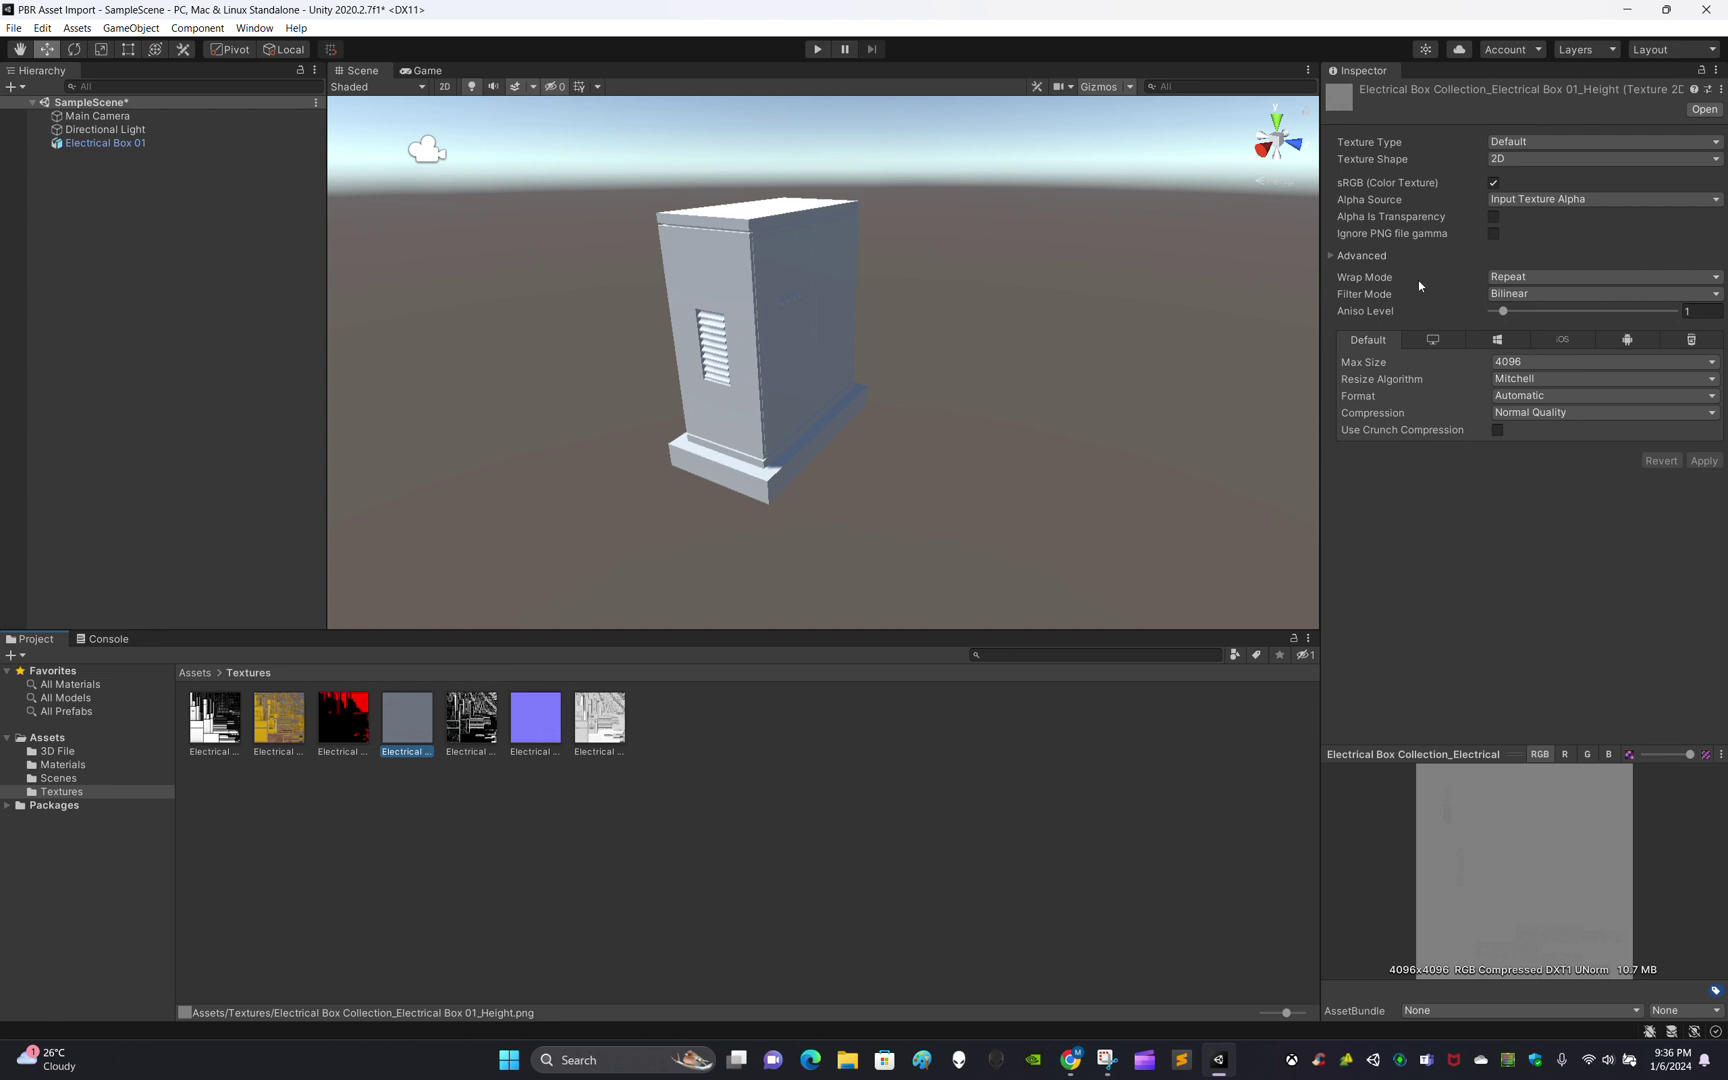
left_click(483, 740)
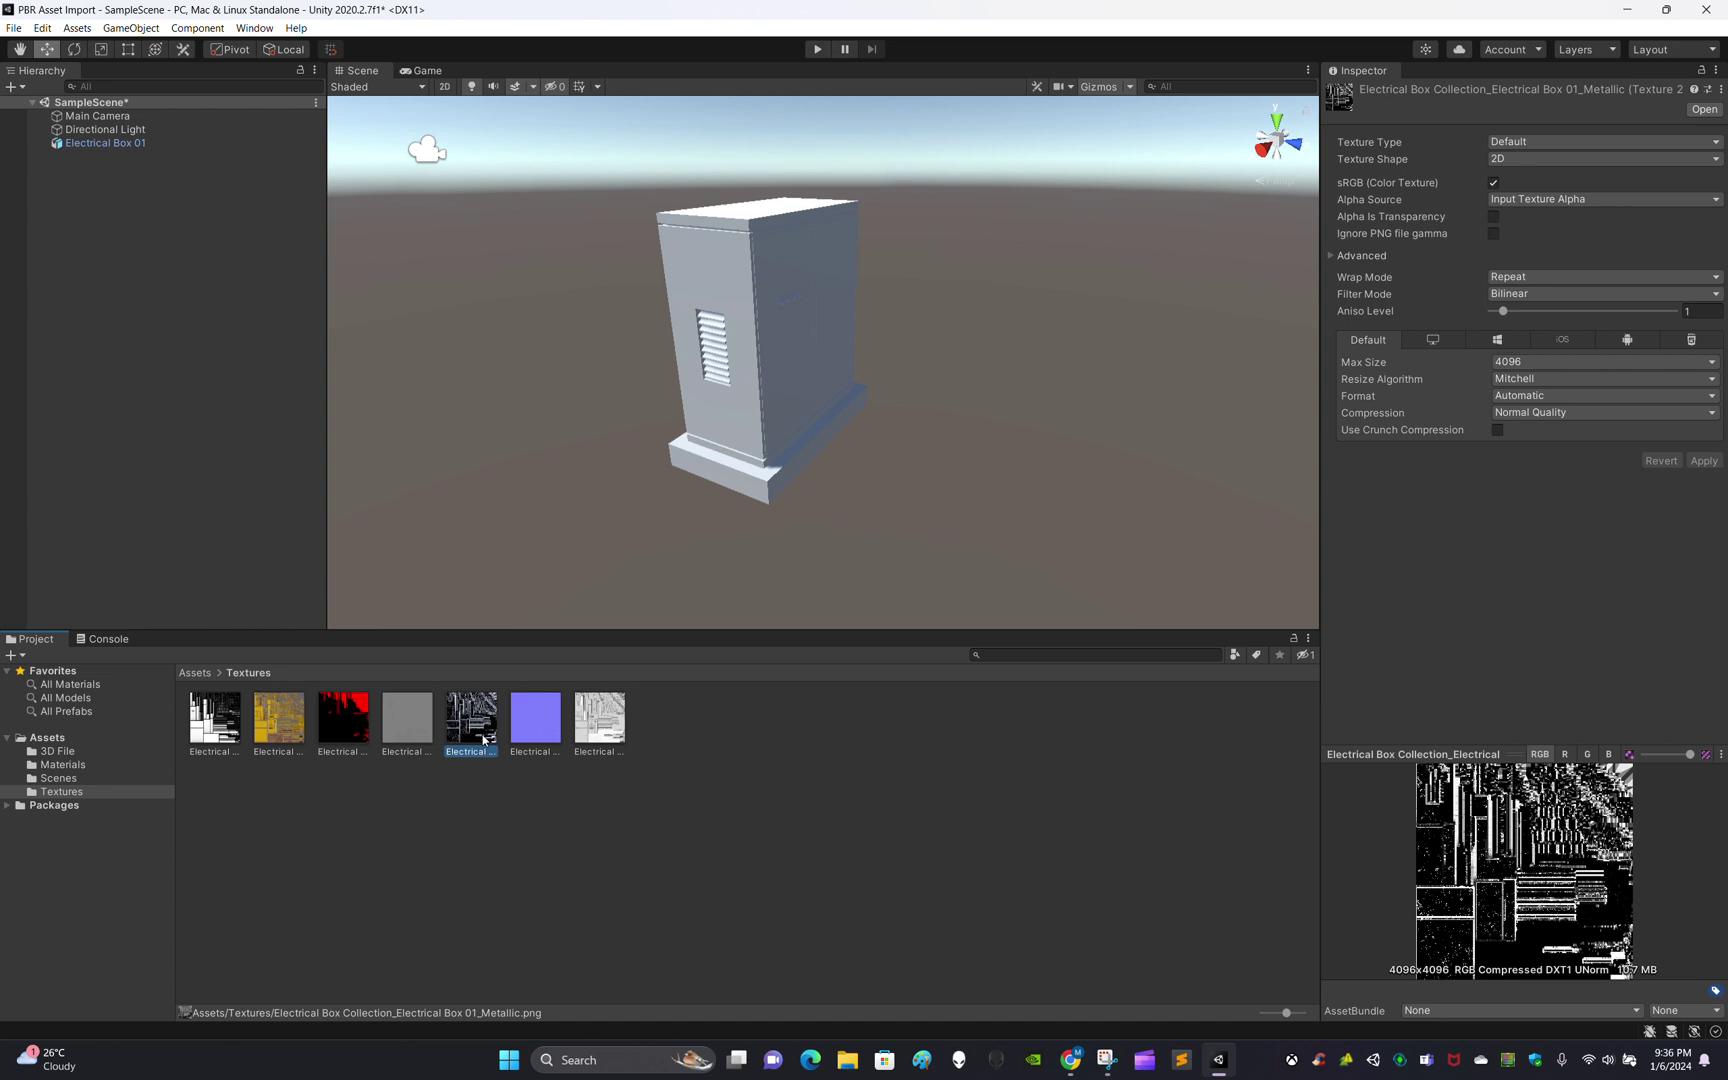
left_click(338, 793)
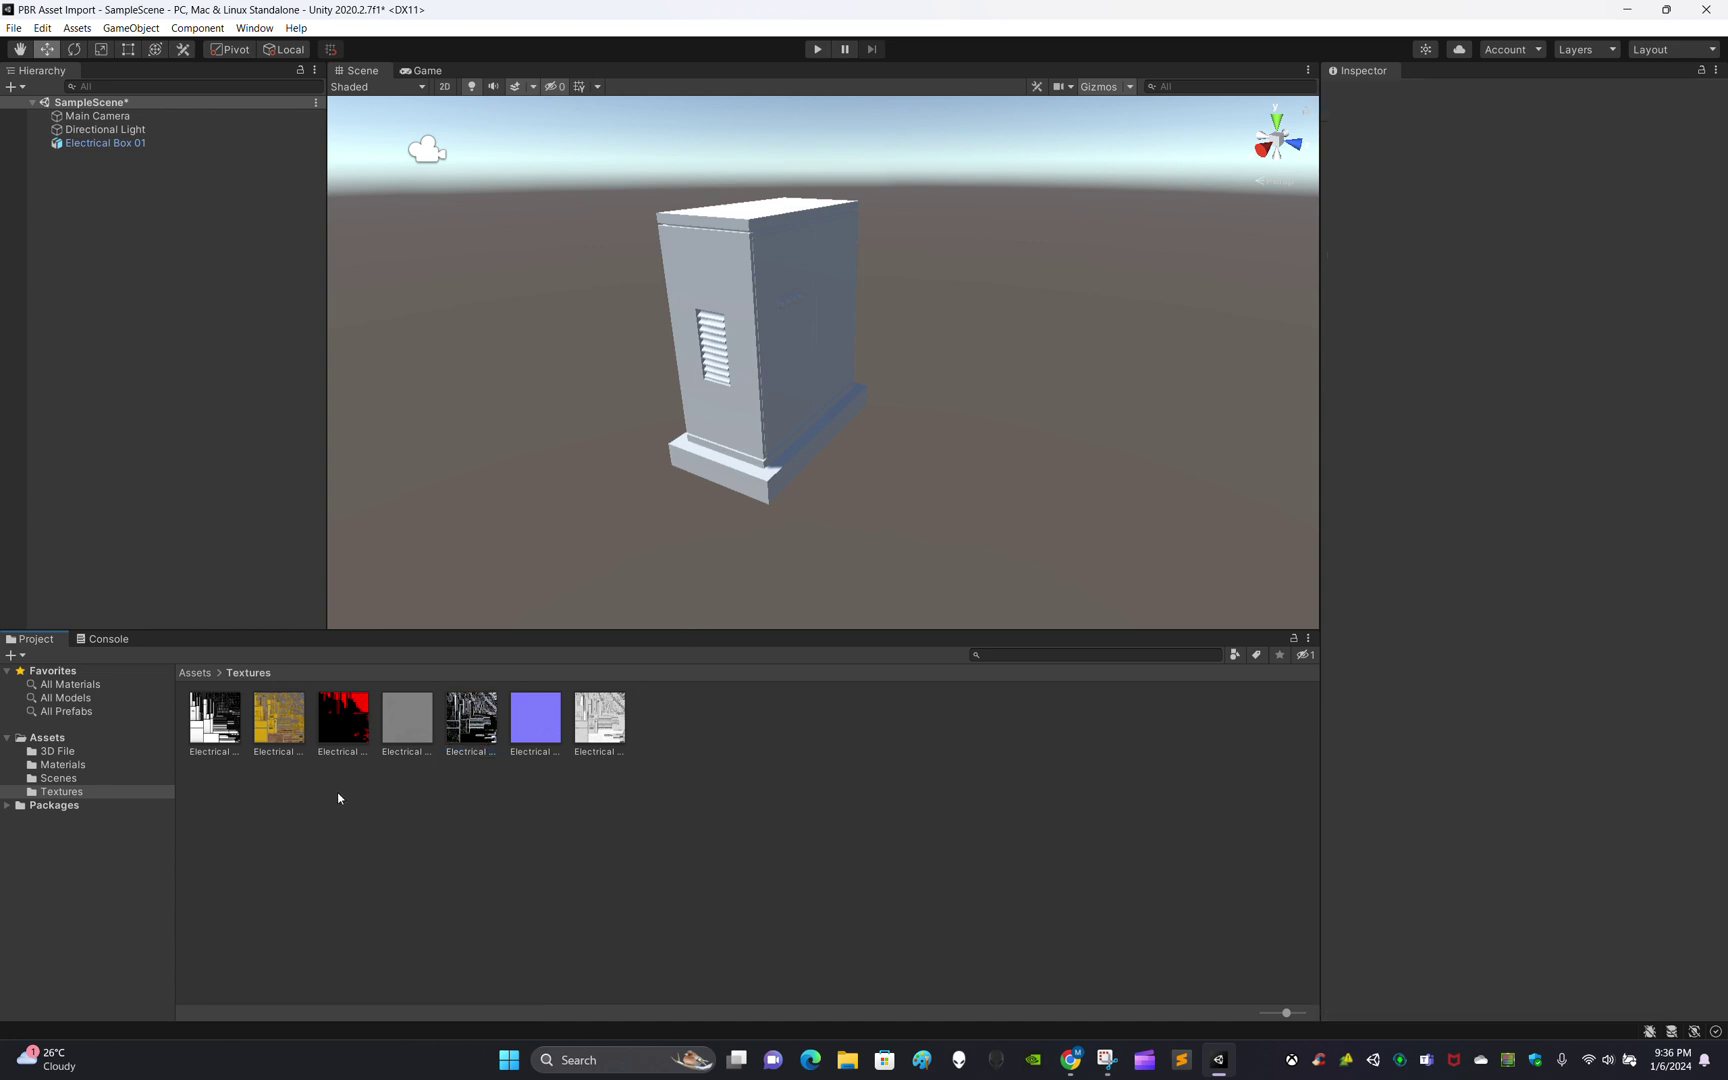
left_click(70, 765)
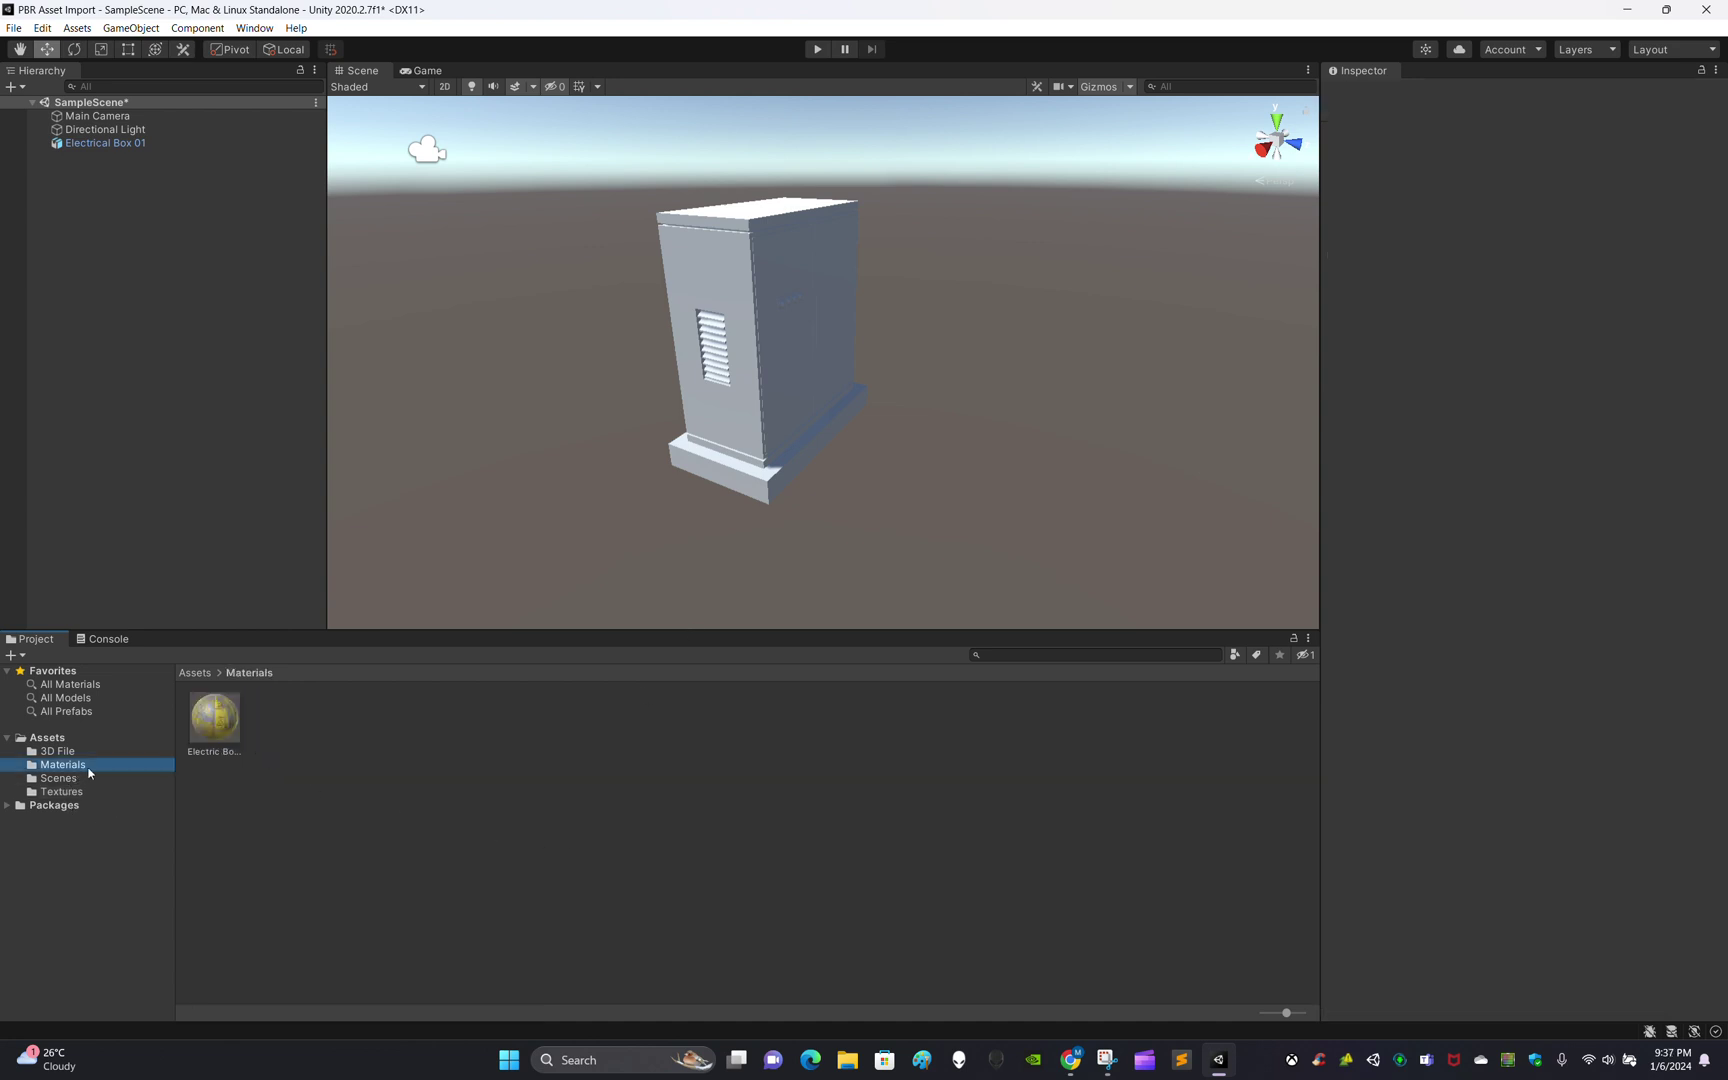
left_click(228, 733)
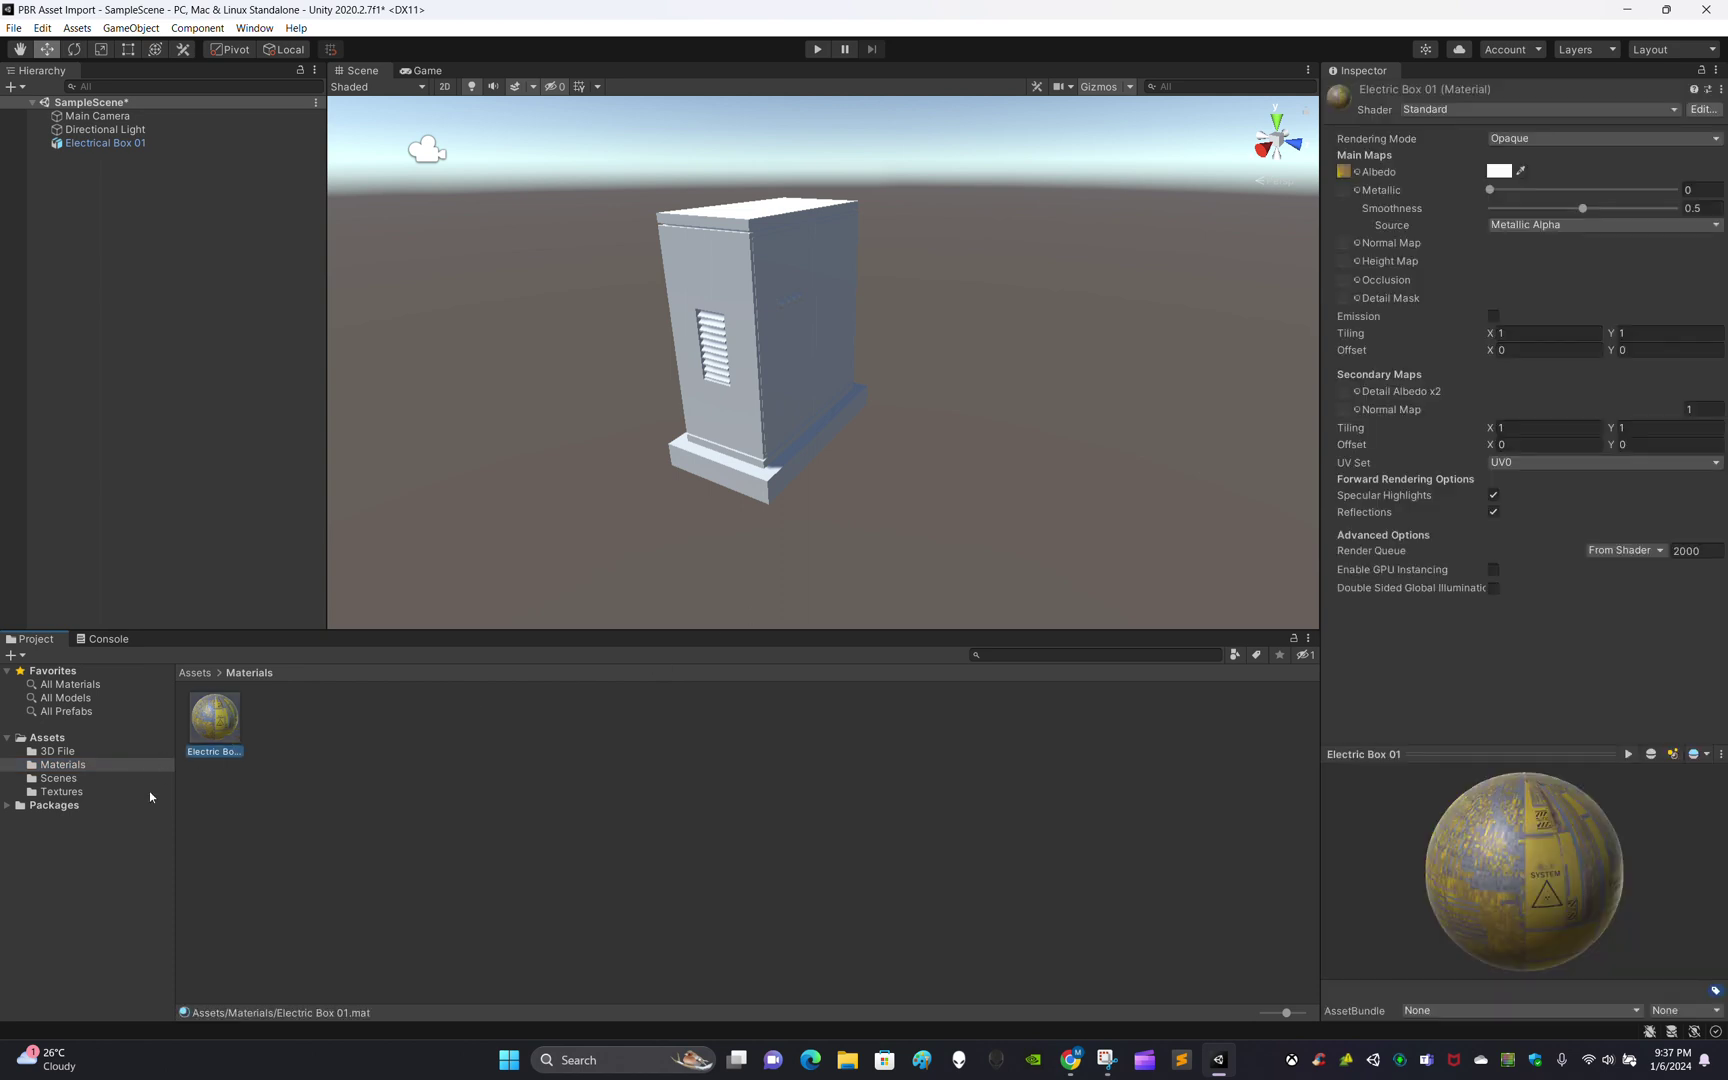
left_click(62, 792)
left_click(472, 739)
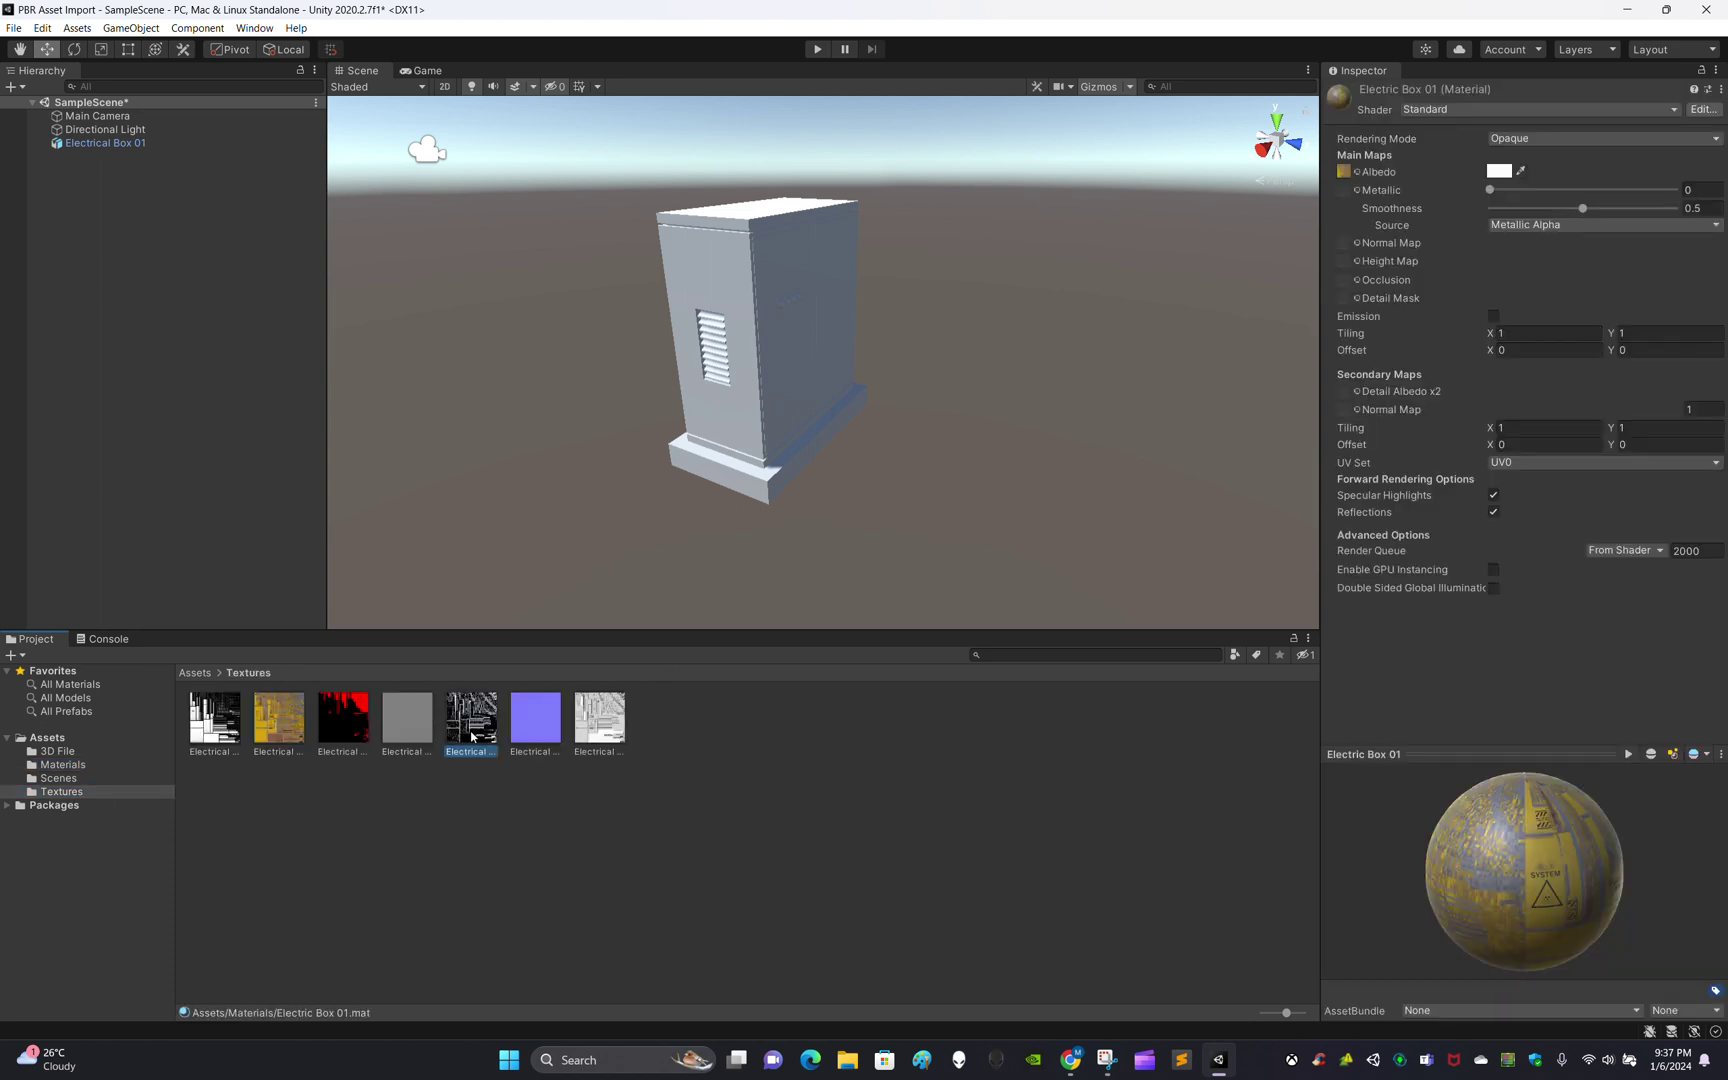
left_click_drag(472, 739, 1347, 192)
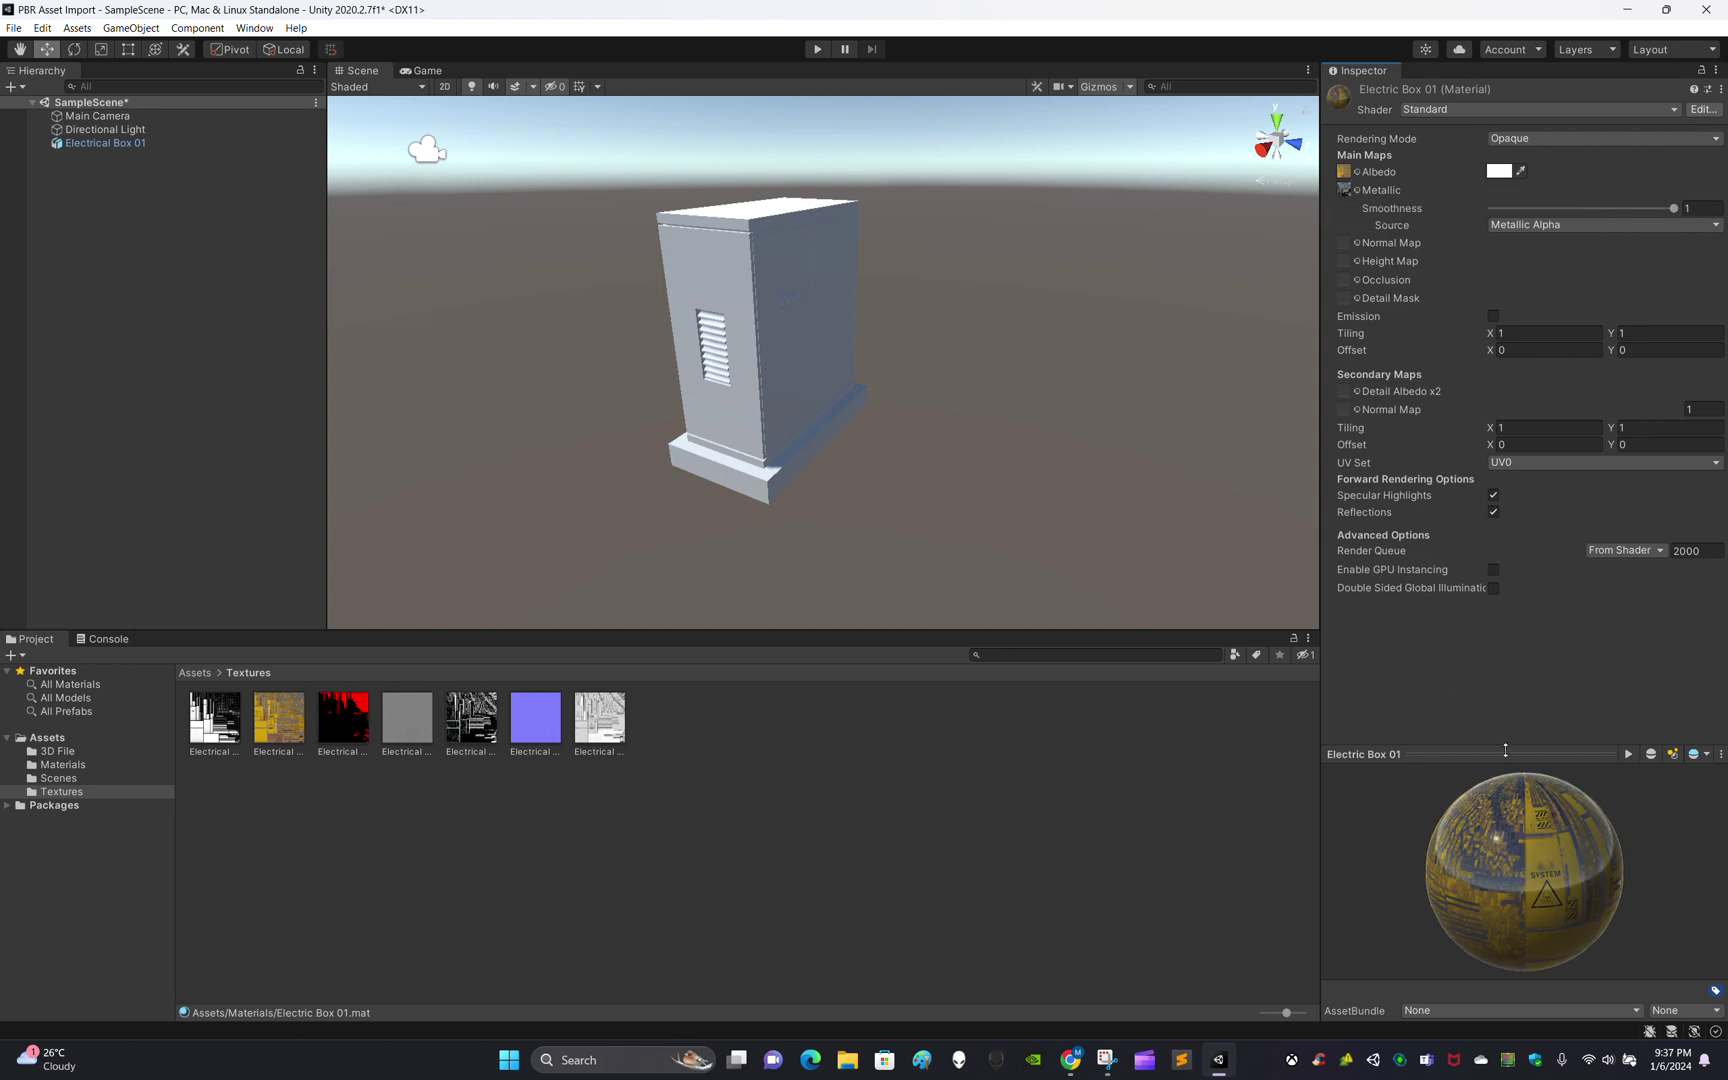
Assign the Height texture to the Height Map and the Normal texture to the Normal Map of the Electric Box 01 material
left_click_drag(1505, 750, 1505, 651)
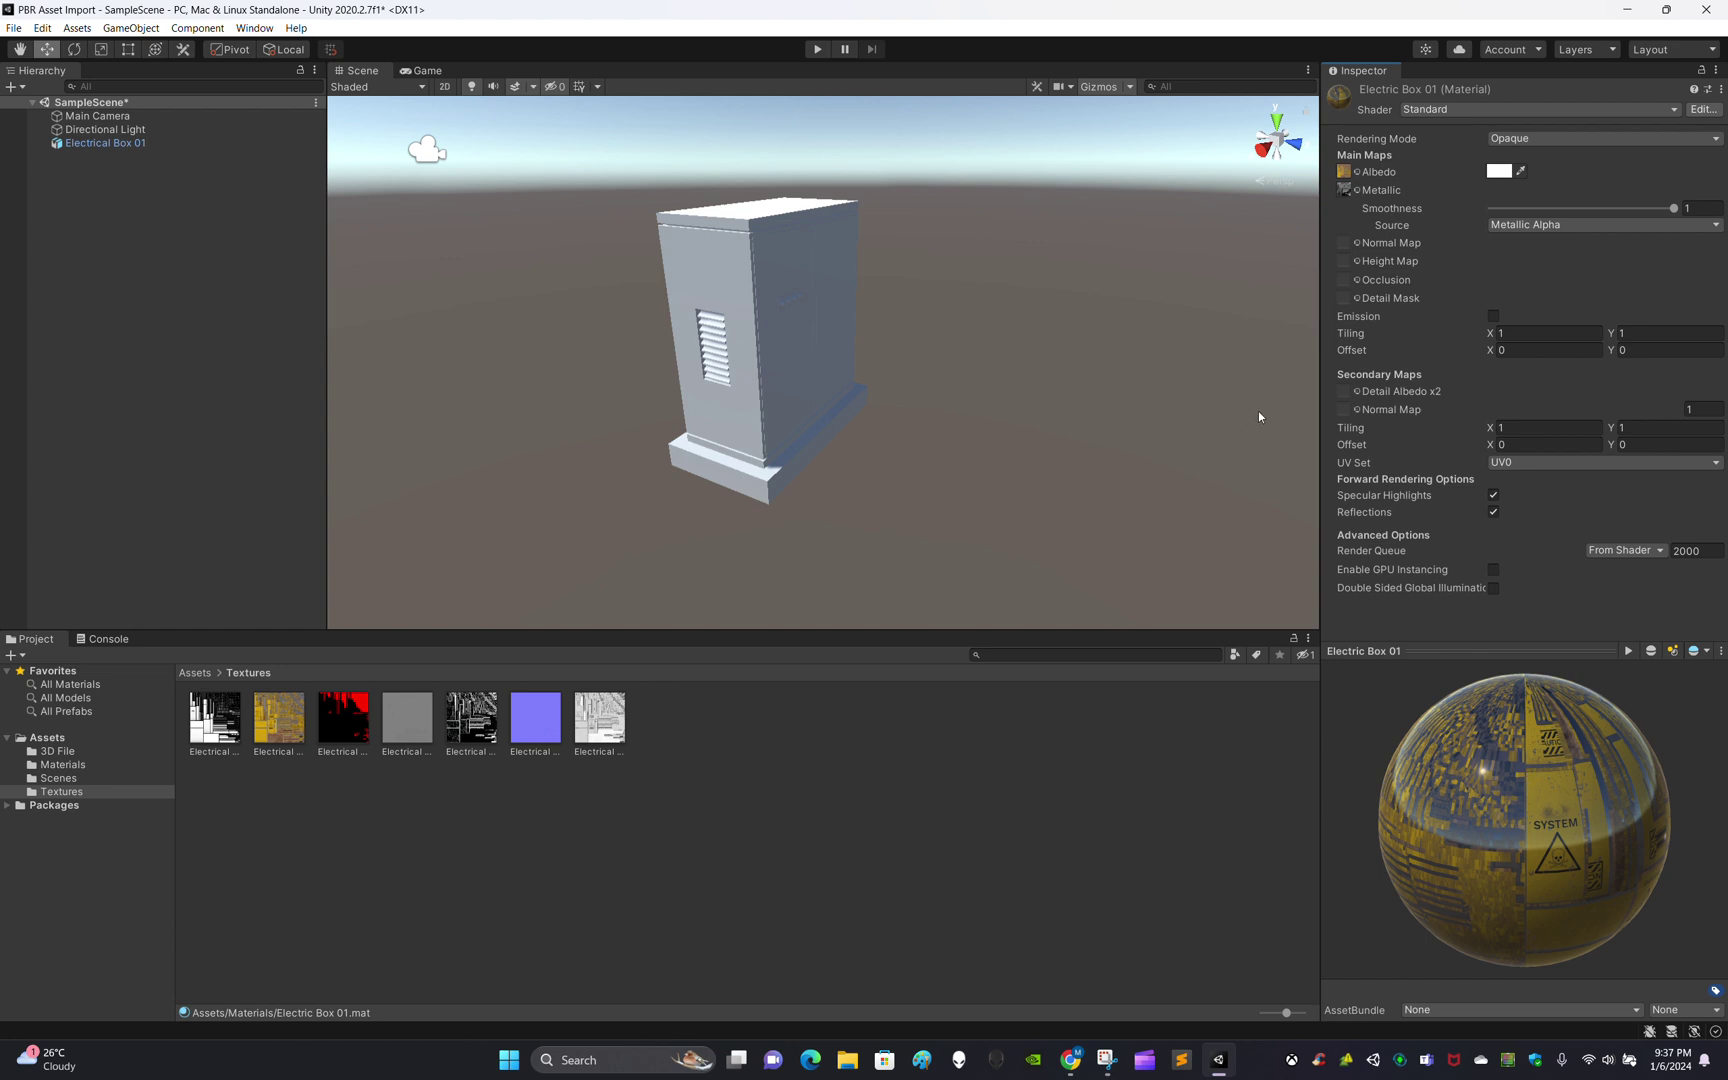
left_click_drag(1490, 784, 1525, 776)
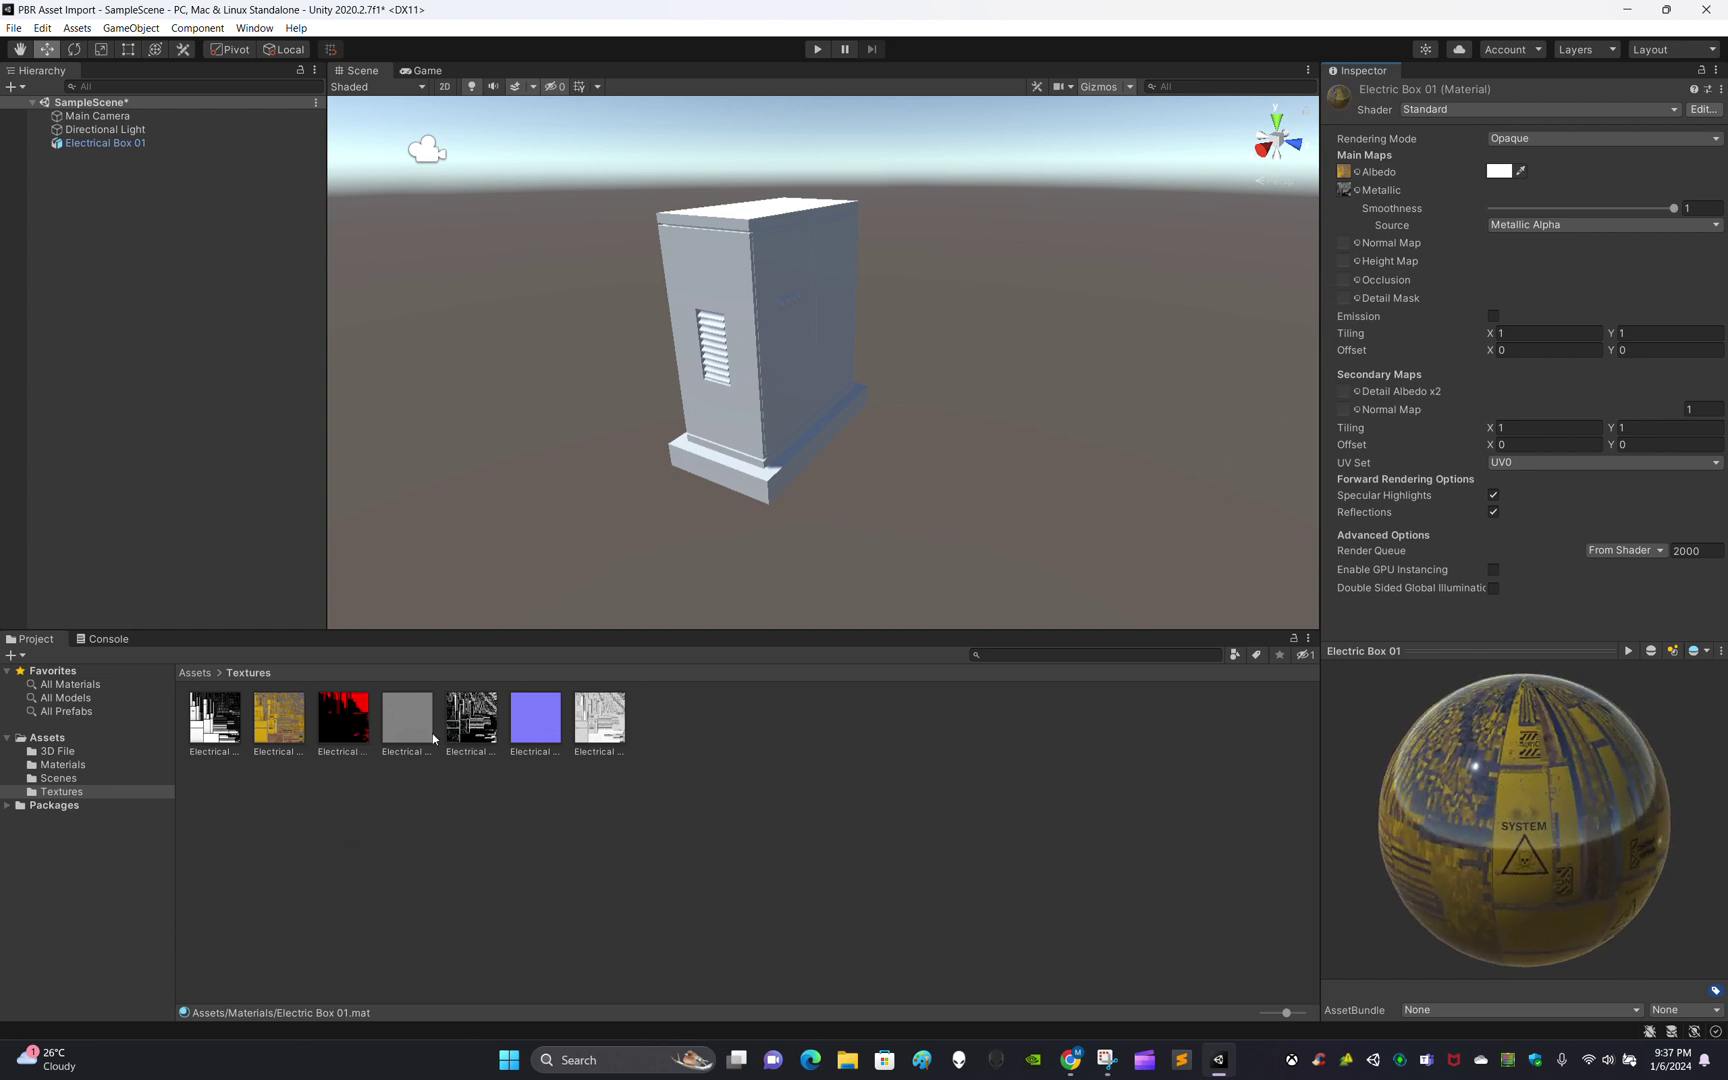
left_click(412, 714)
left_click_drag(412, 713, 1343, 266)
left_click_drag(534, 728, 1344, 242)
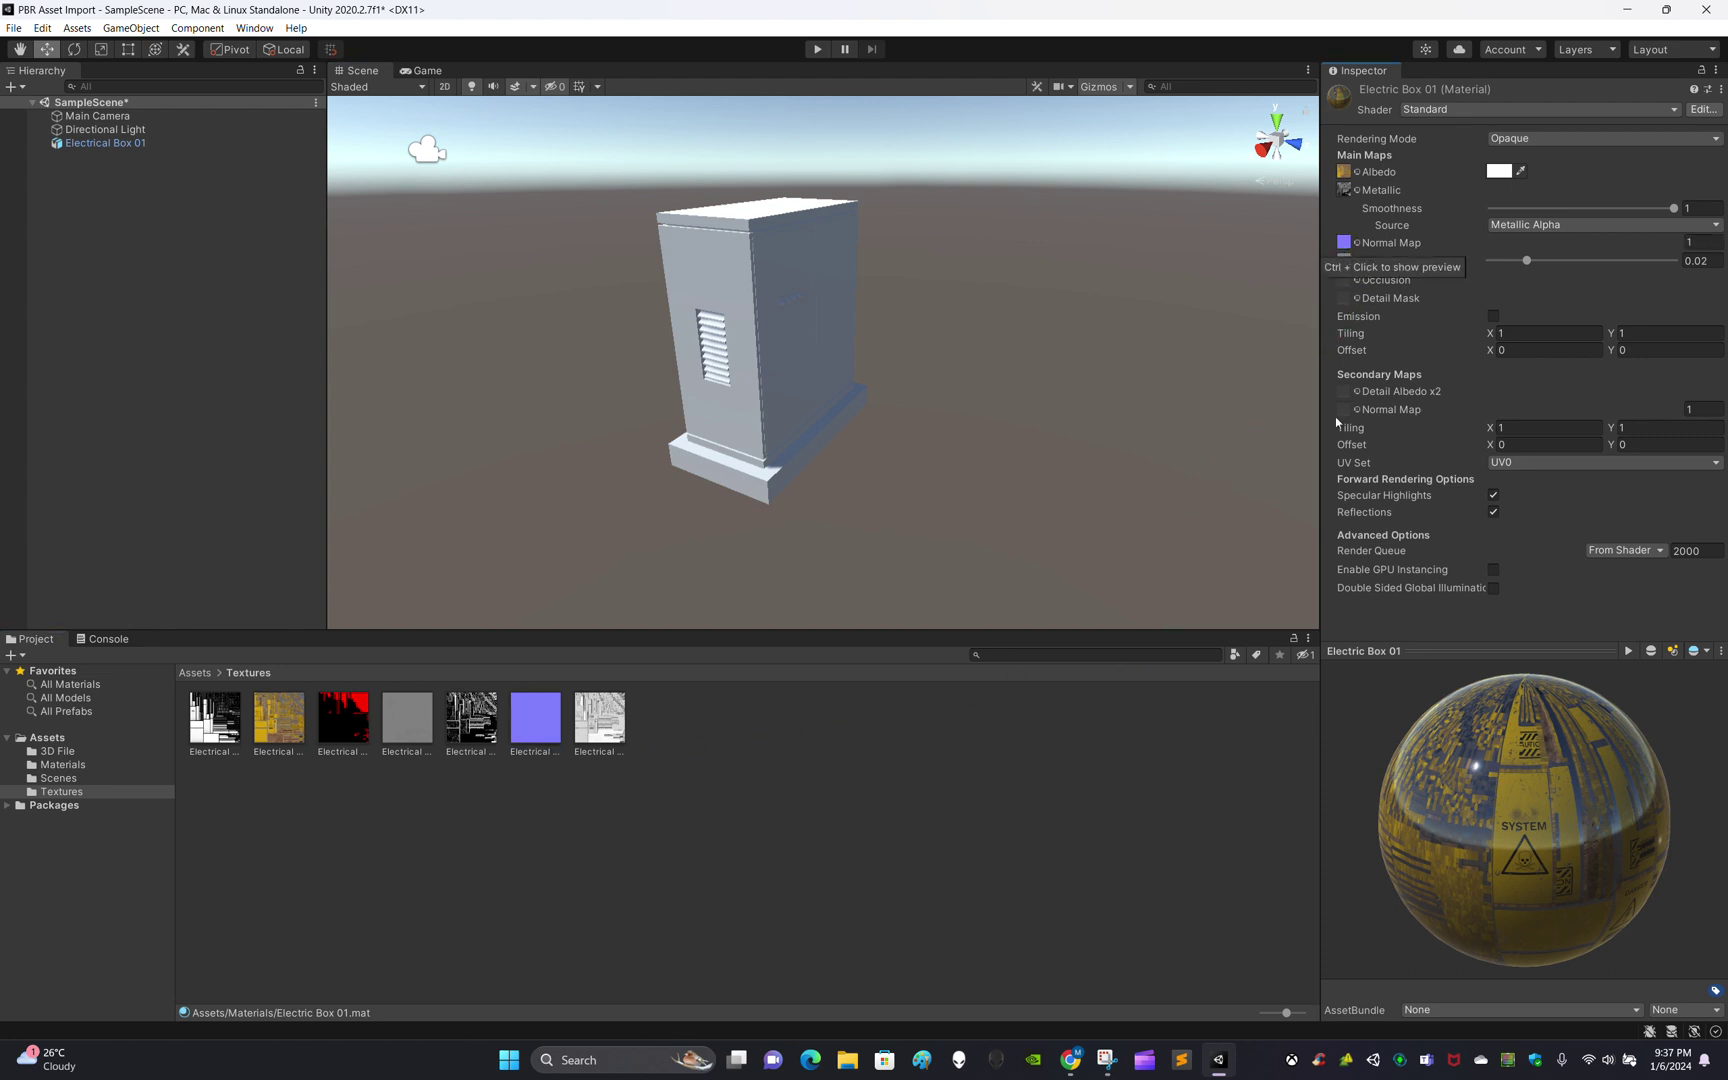
left_click_drag(1525, 740, 1498, 742)
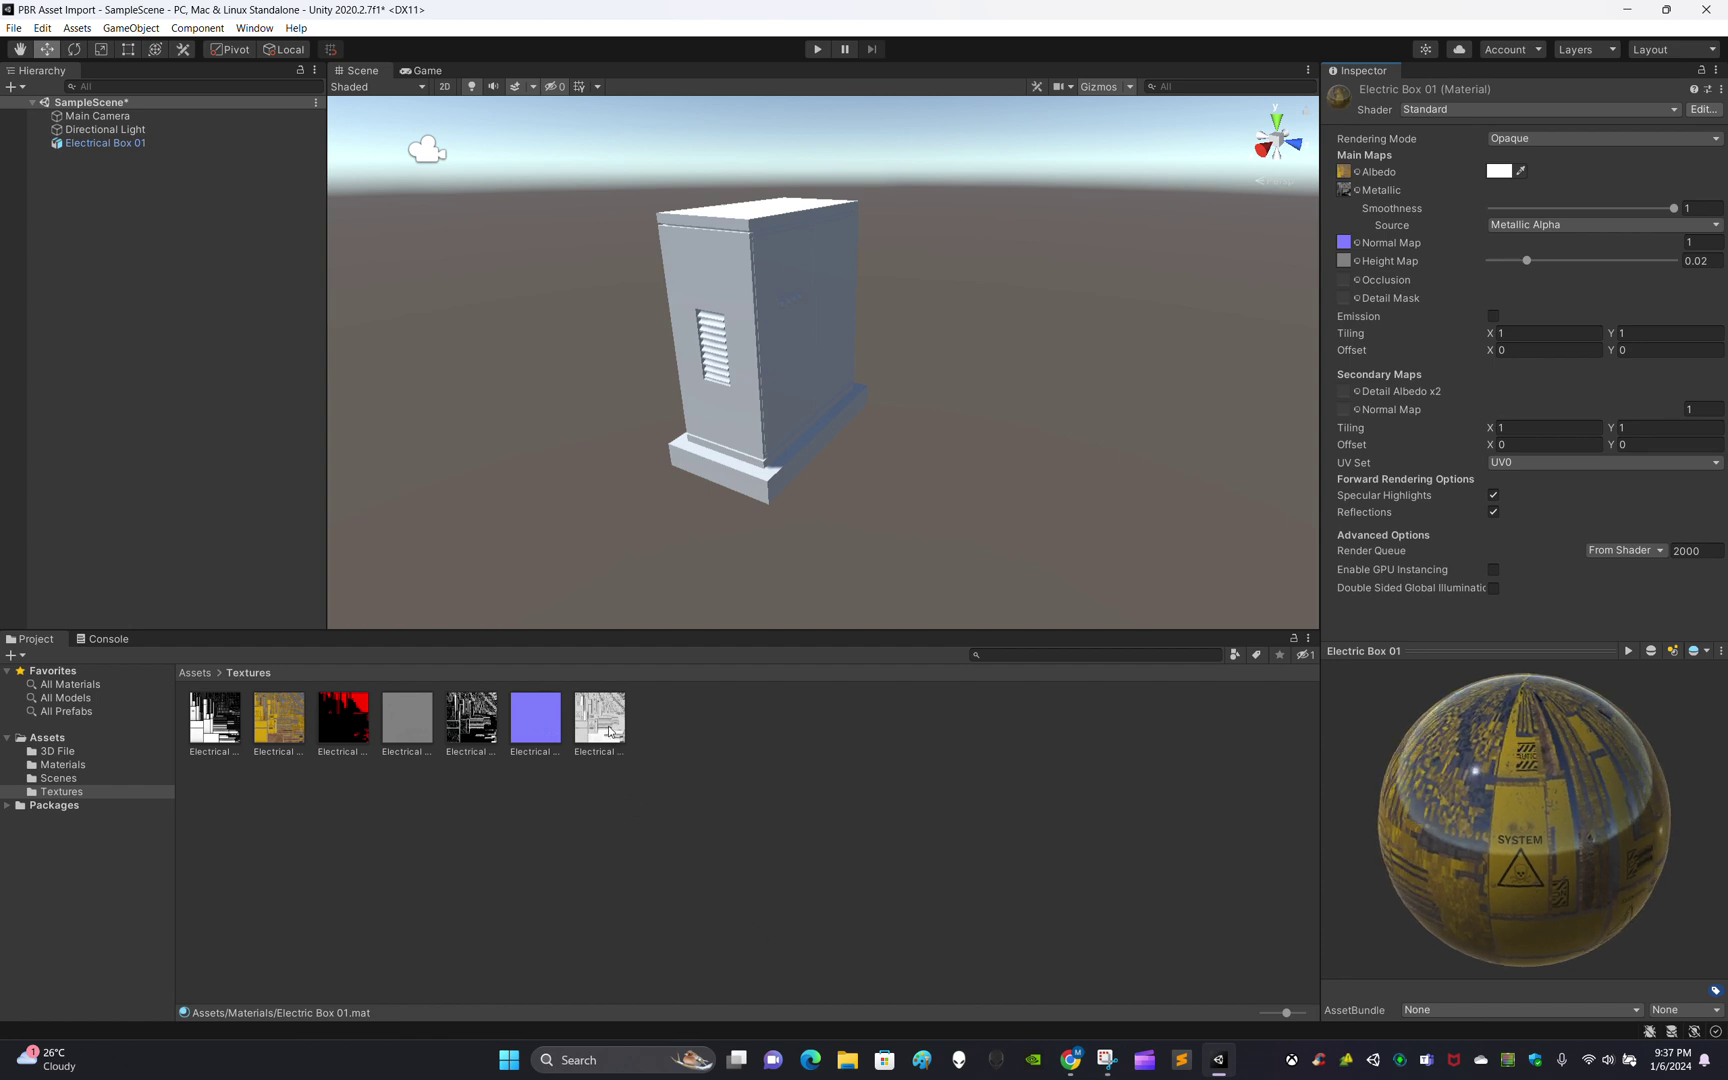
Assign the black-and-white ambient occlusion texture to the Occlusion map of the Electric Box 01 material
left_click(215, 733)
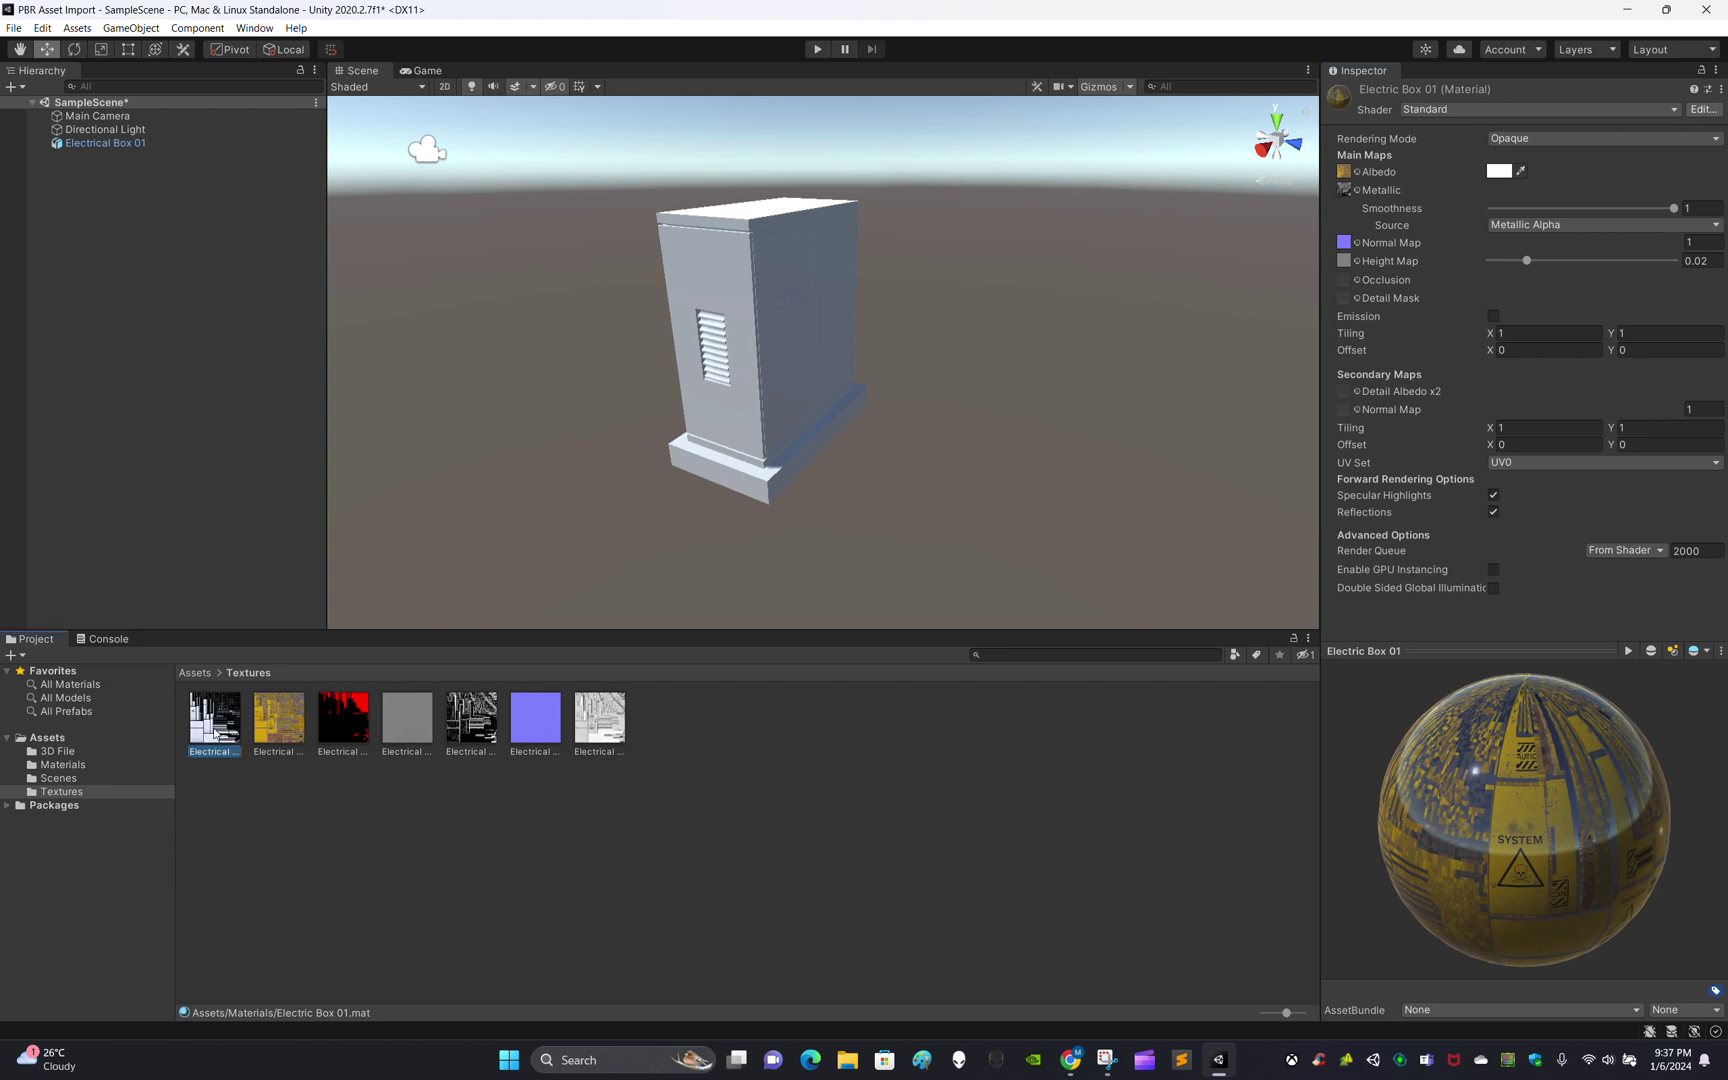
left_click_drag(1116, 660, 1386, 347)
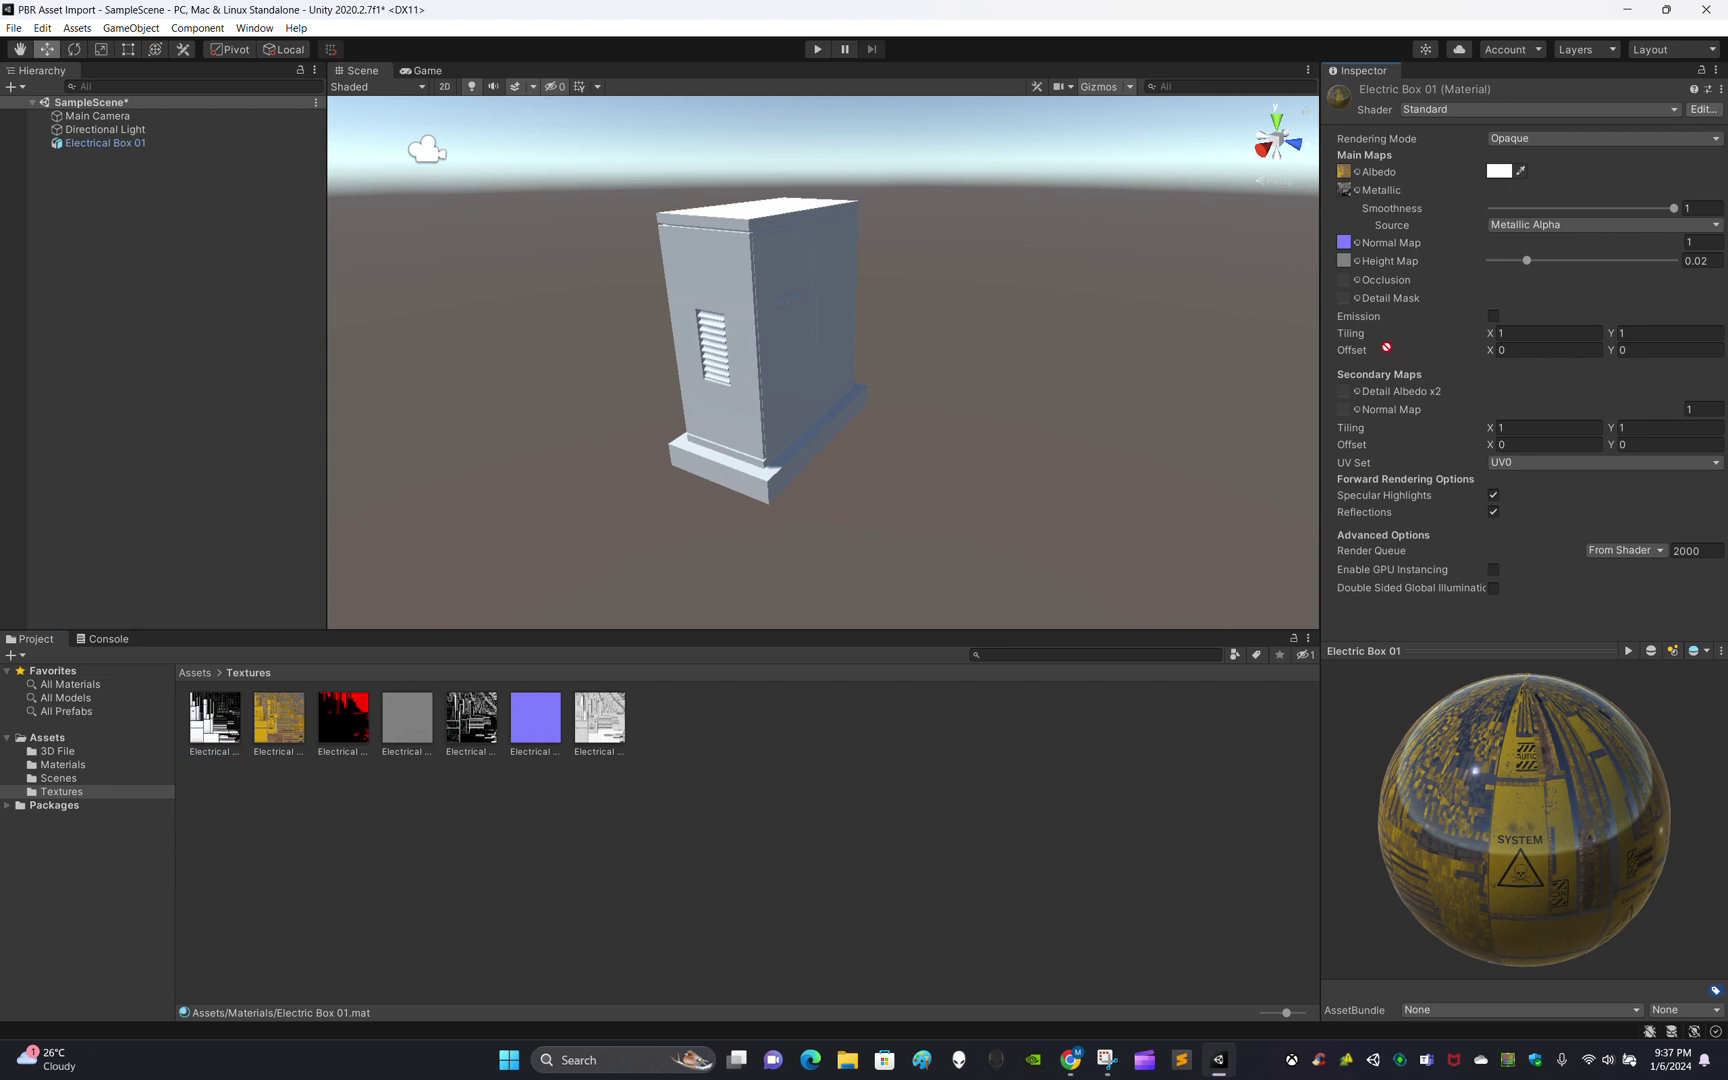
left_click_drag(1338, 289, 1341, 284)
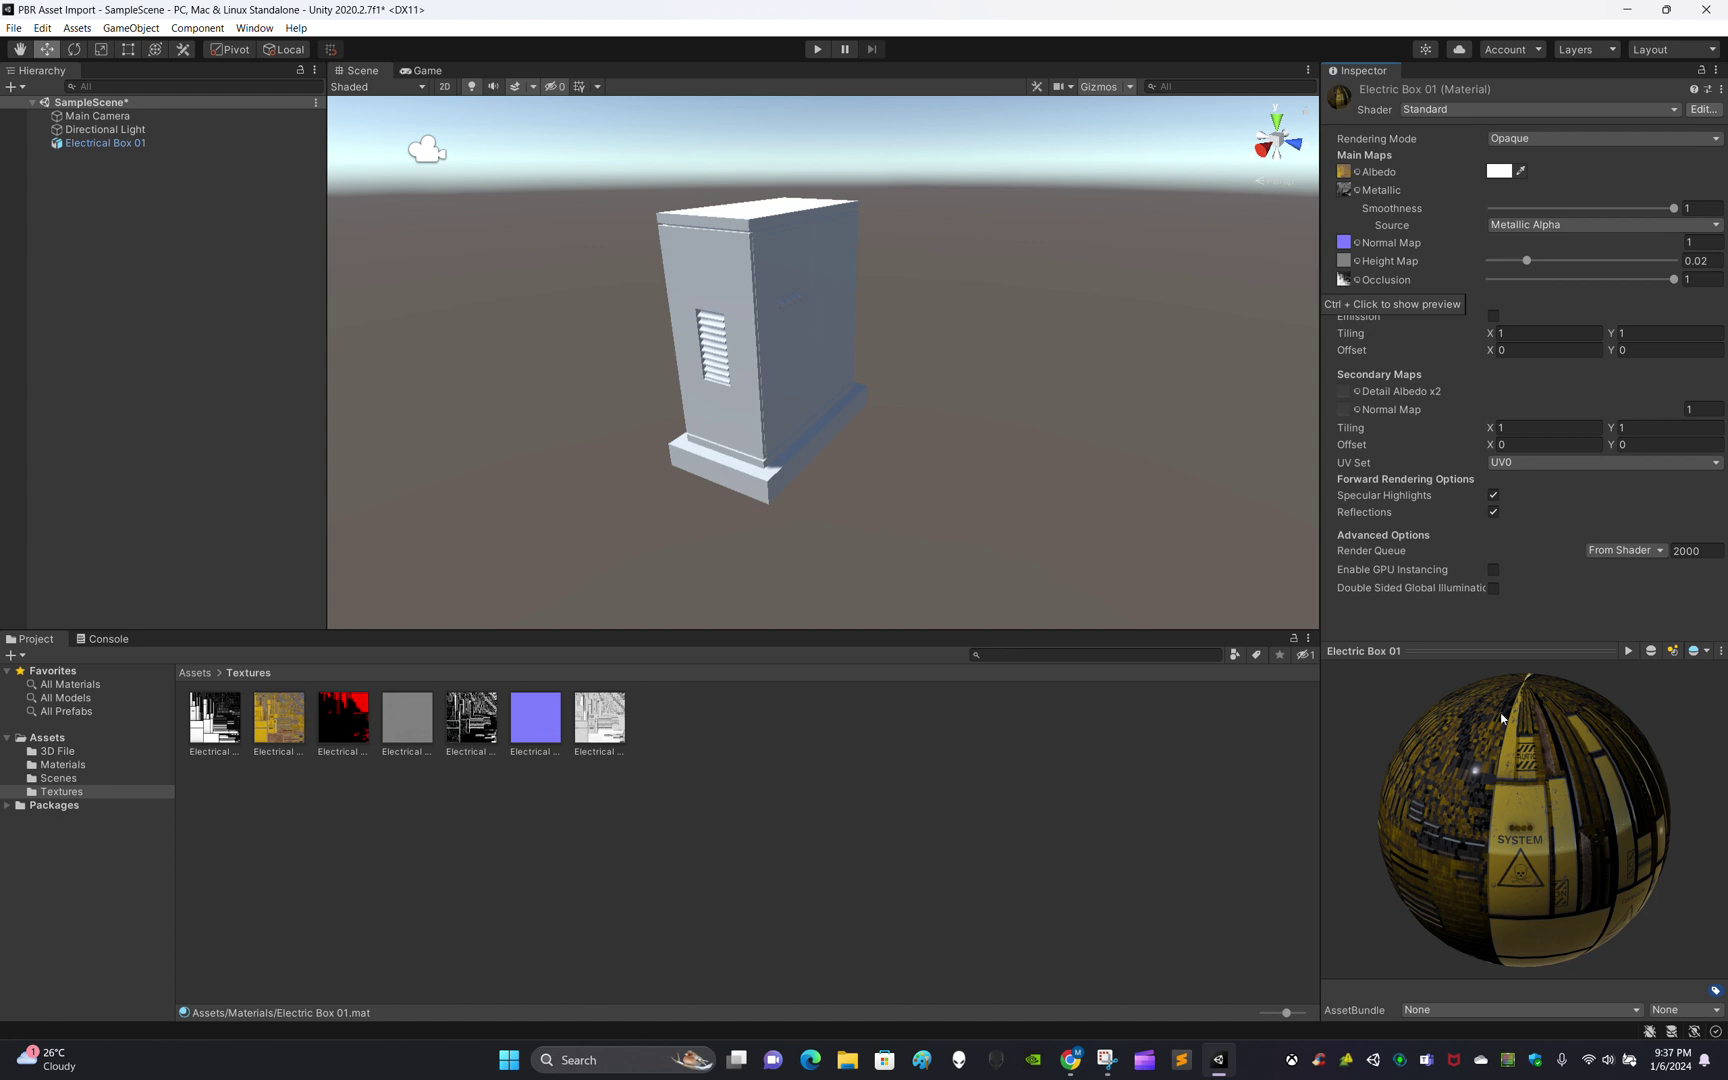
left_click_drag(1501, 718, 1541, 800)
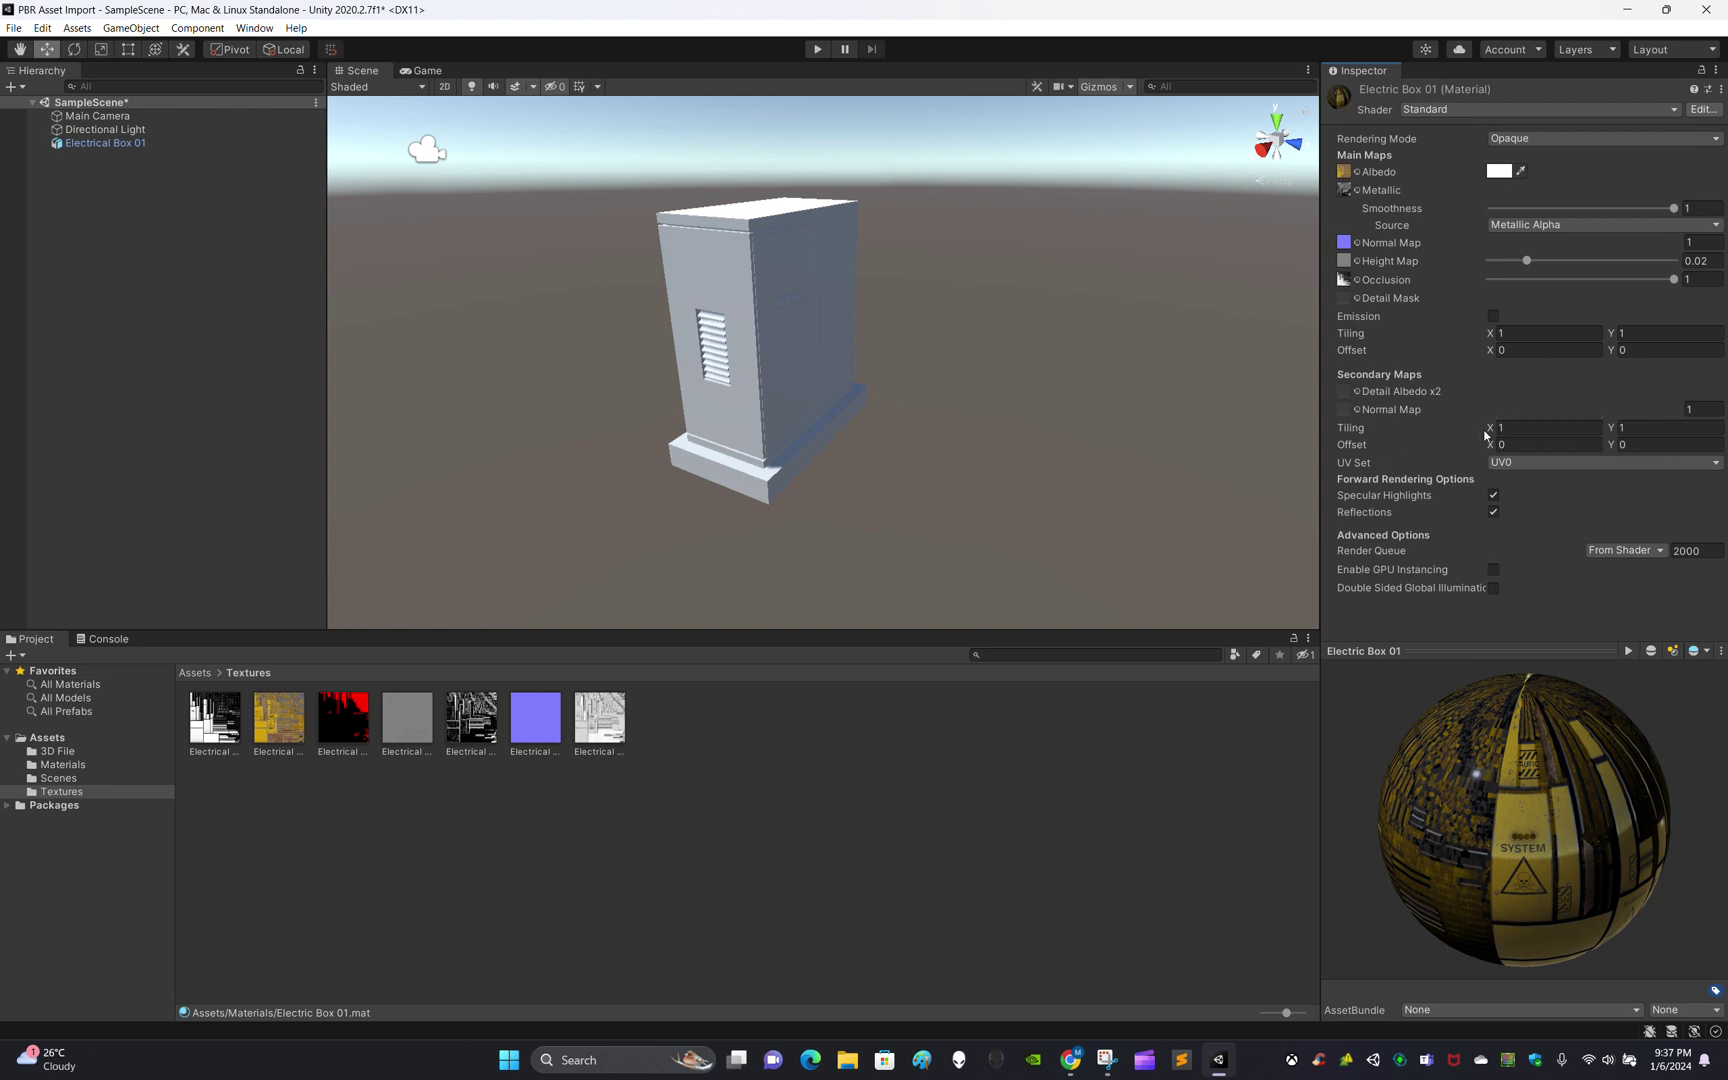
Enable Emission on the Electric Box 01 material and assign the red emissive texture to its emission Color map
left_click(1494, 317)
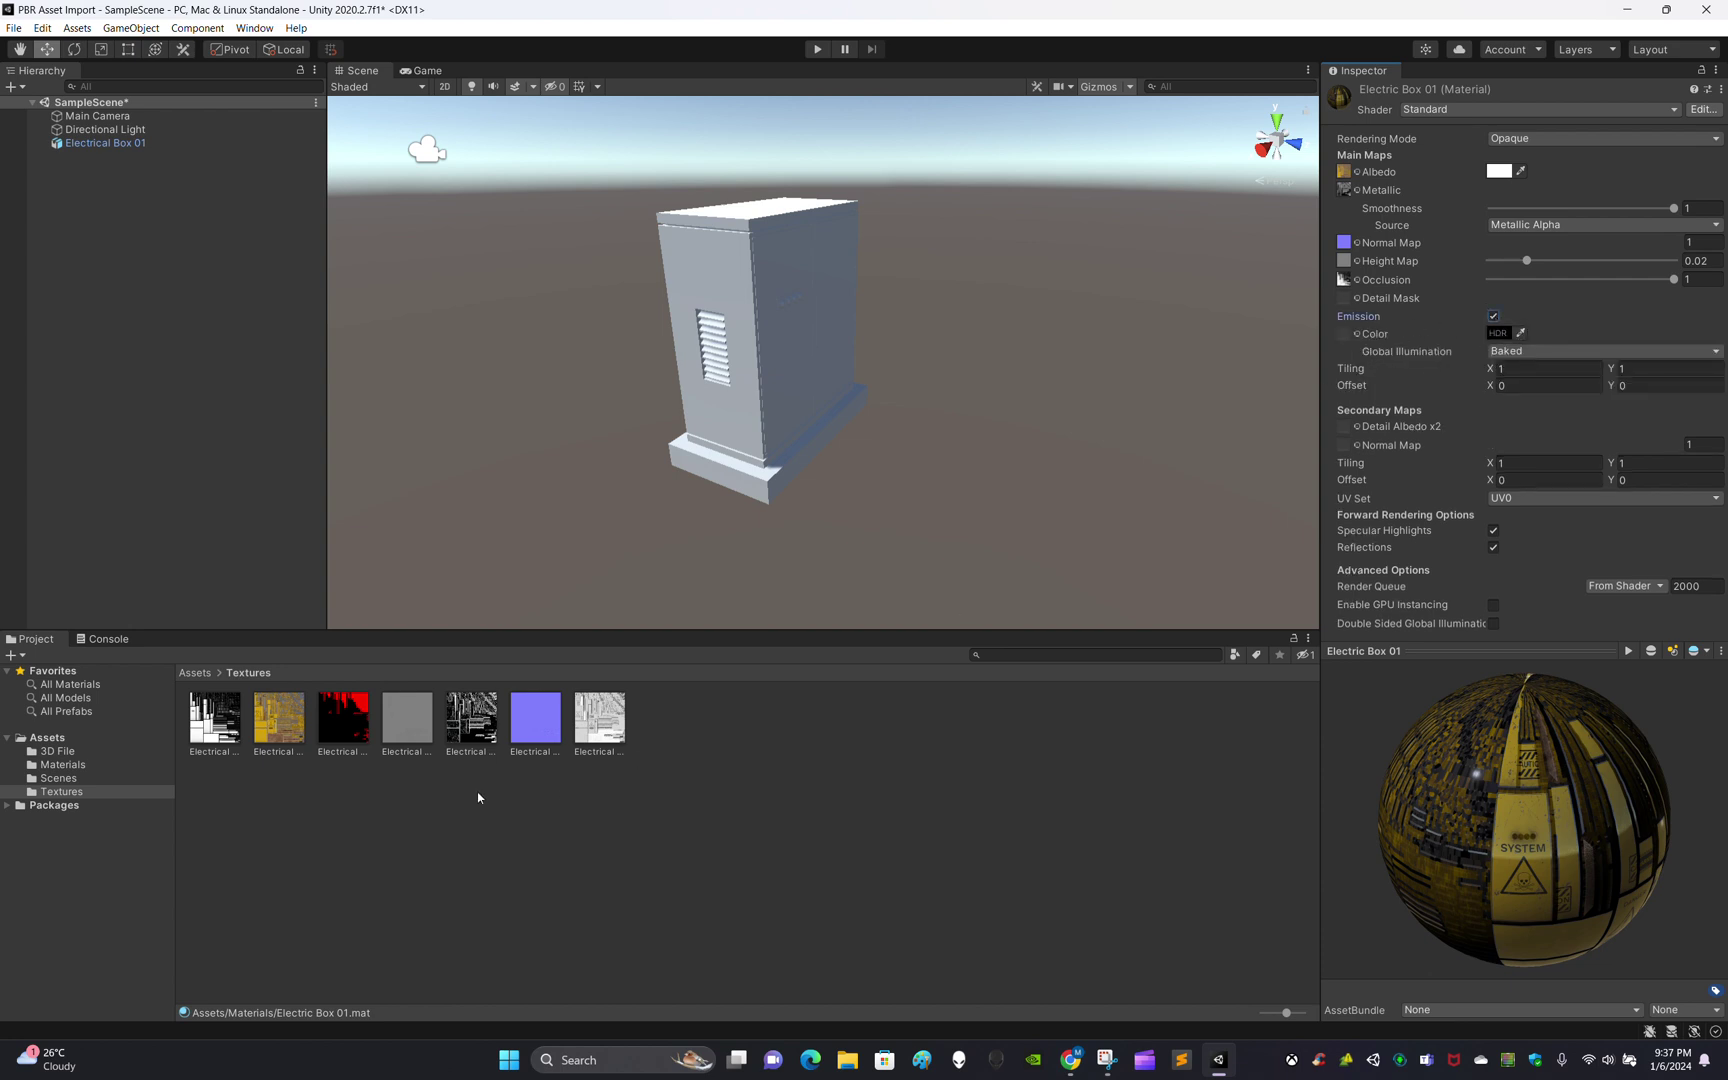
left_click_drag(360, 733, 1345, 339)
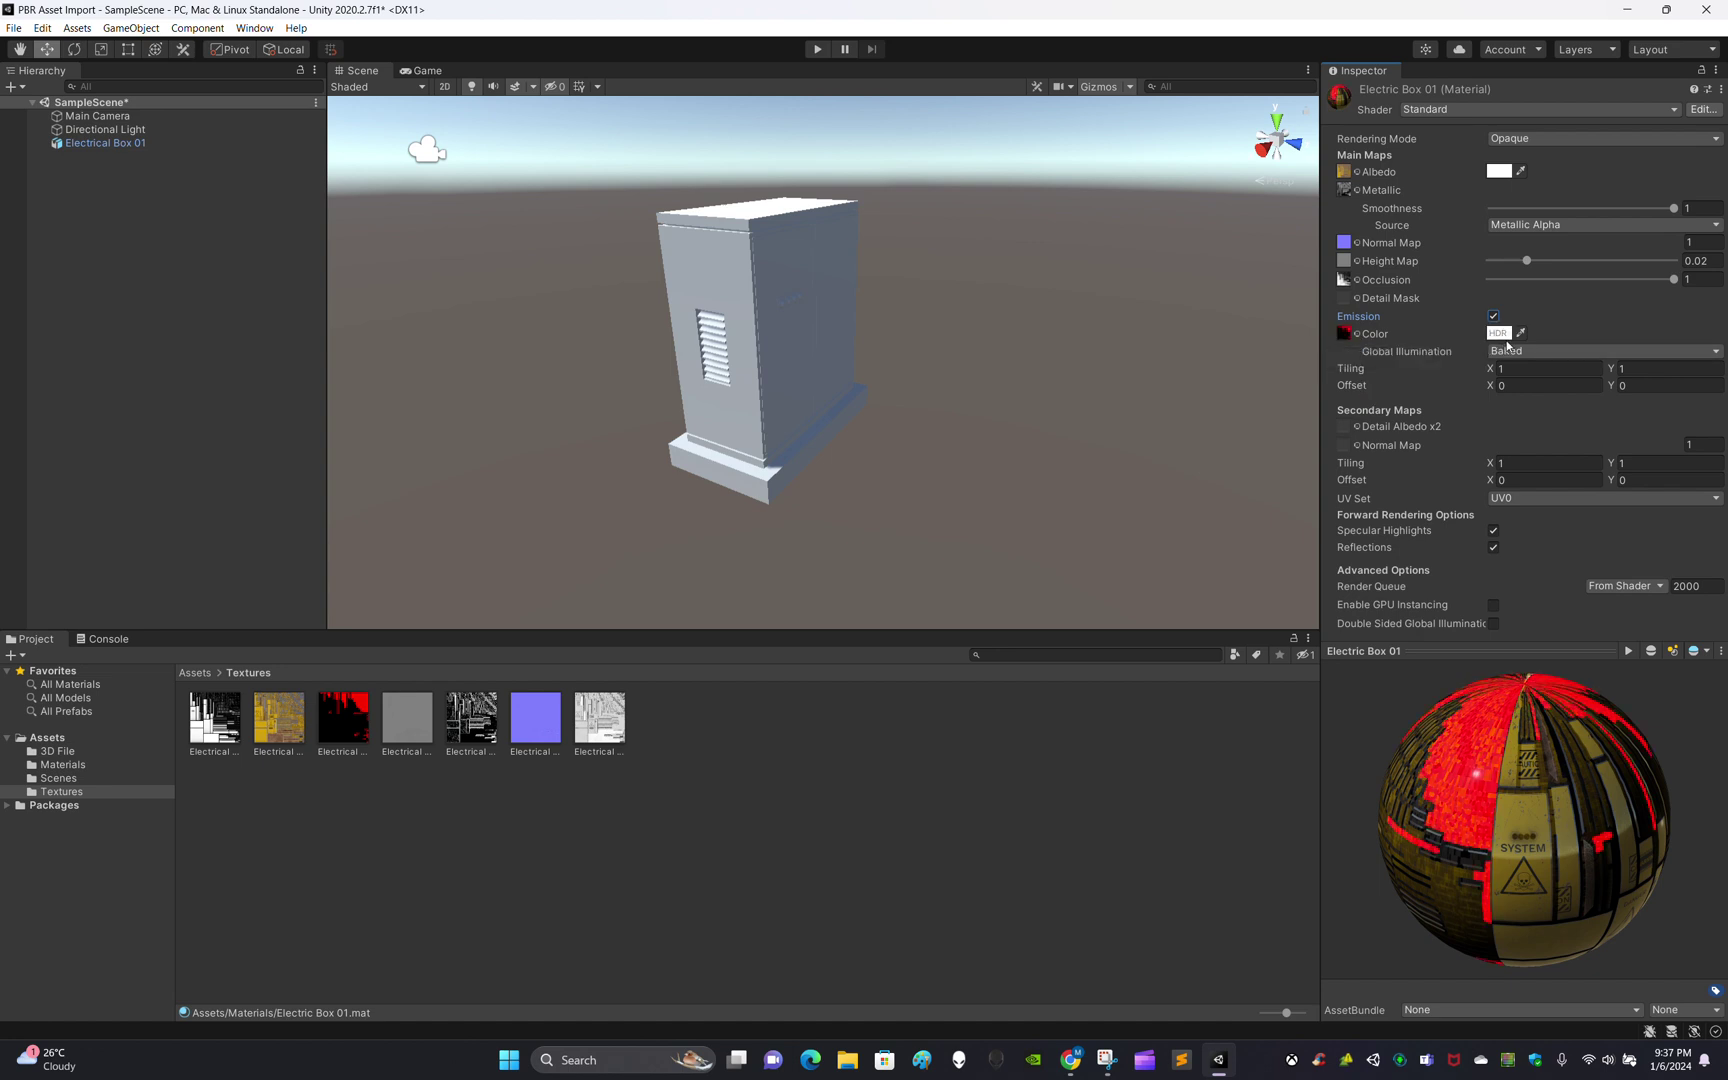
left_click_drag(1549, 810, 1390, 820)
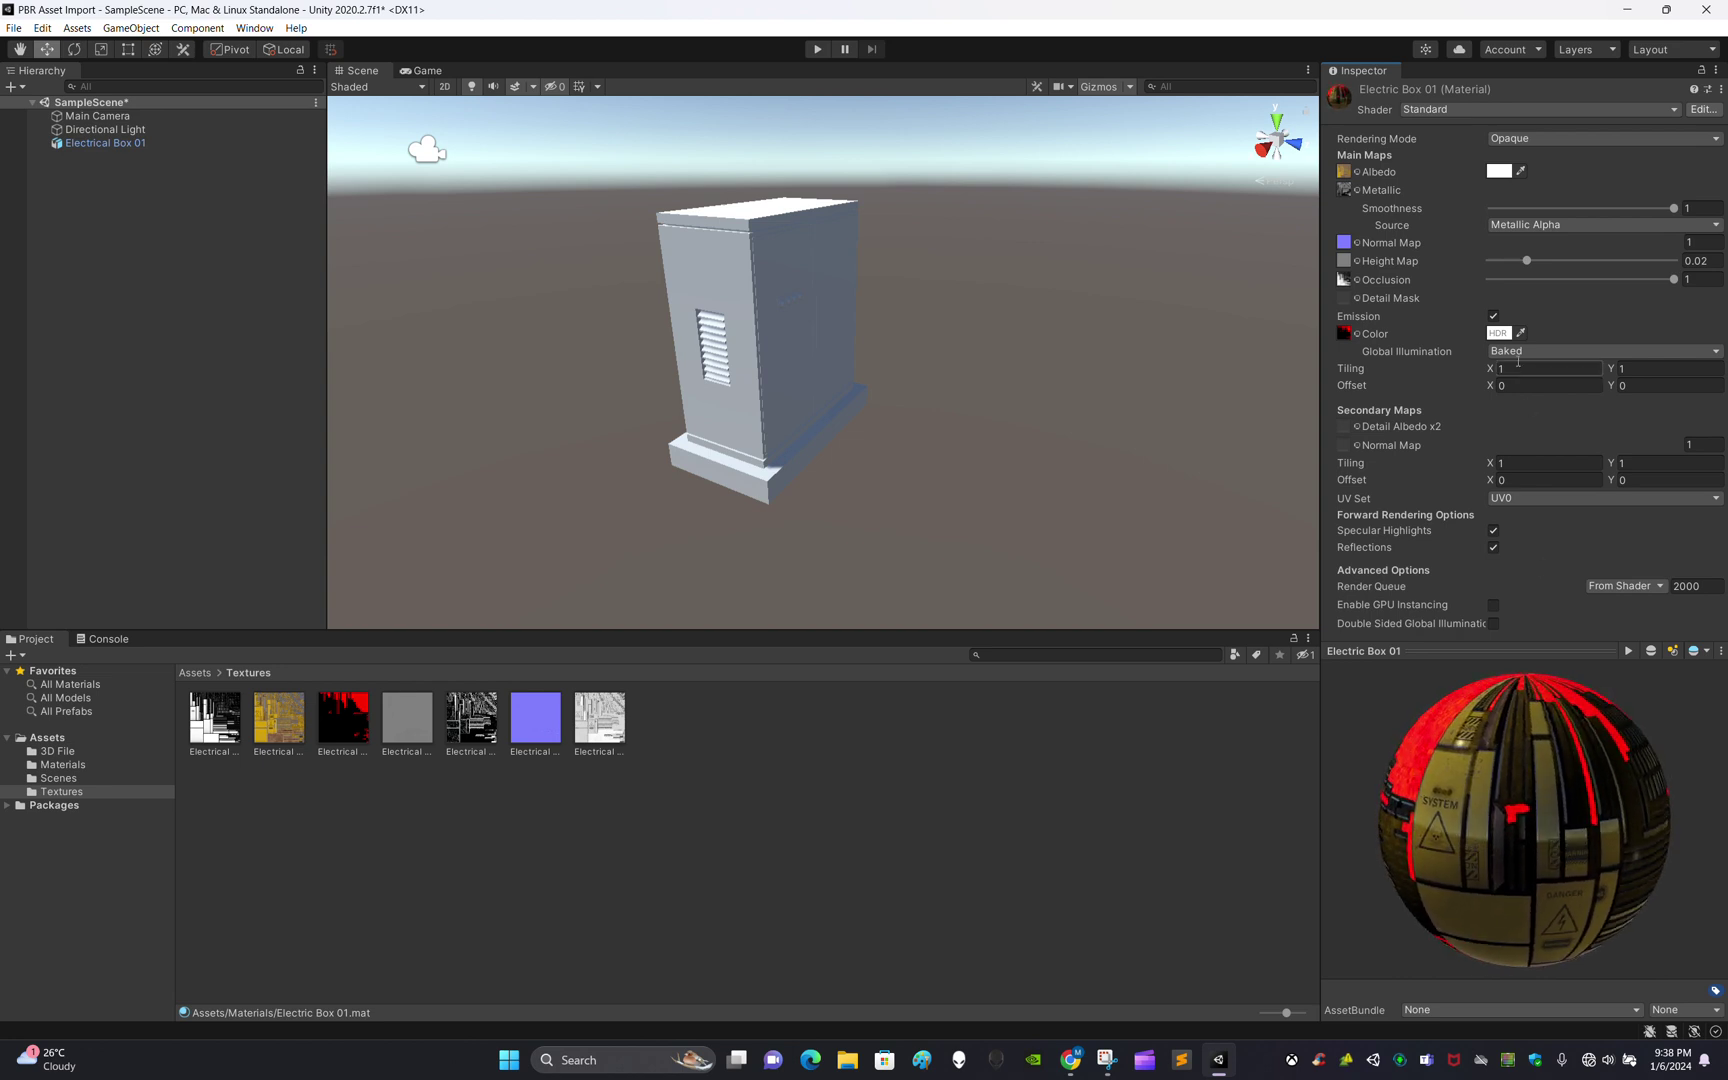
Apply the Electric Box 01 material from the Materials folder to the electrical box model in the scene
left_click(754, 905)
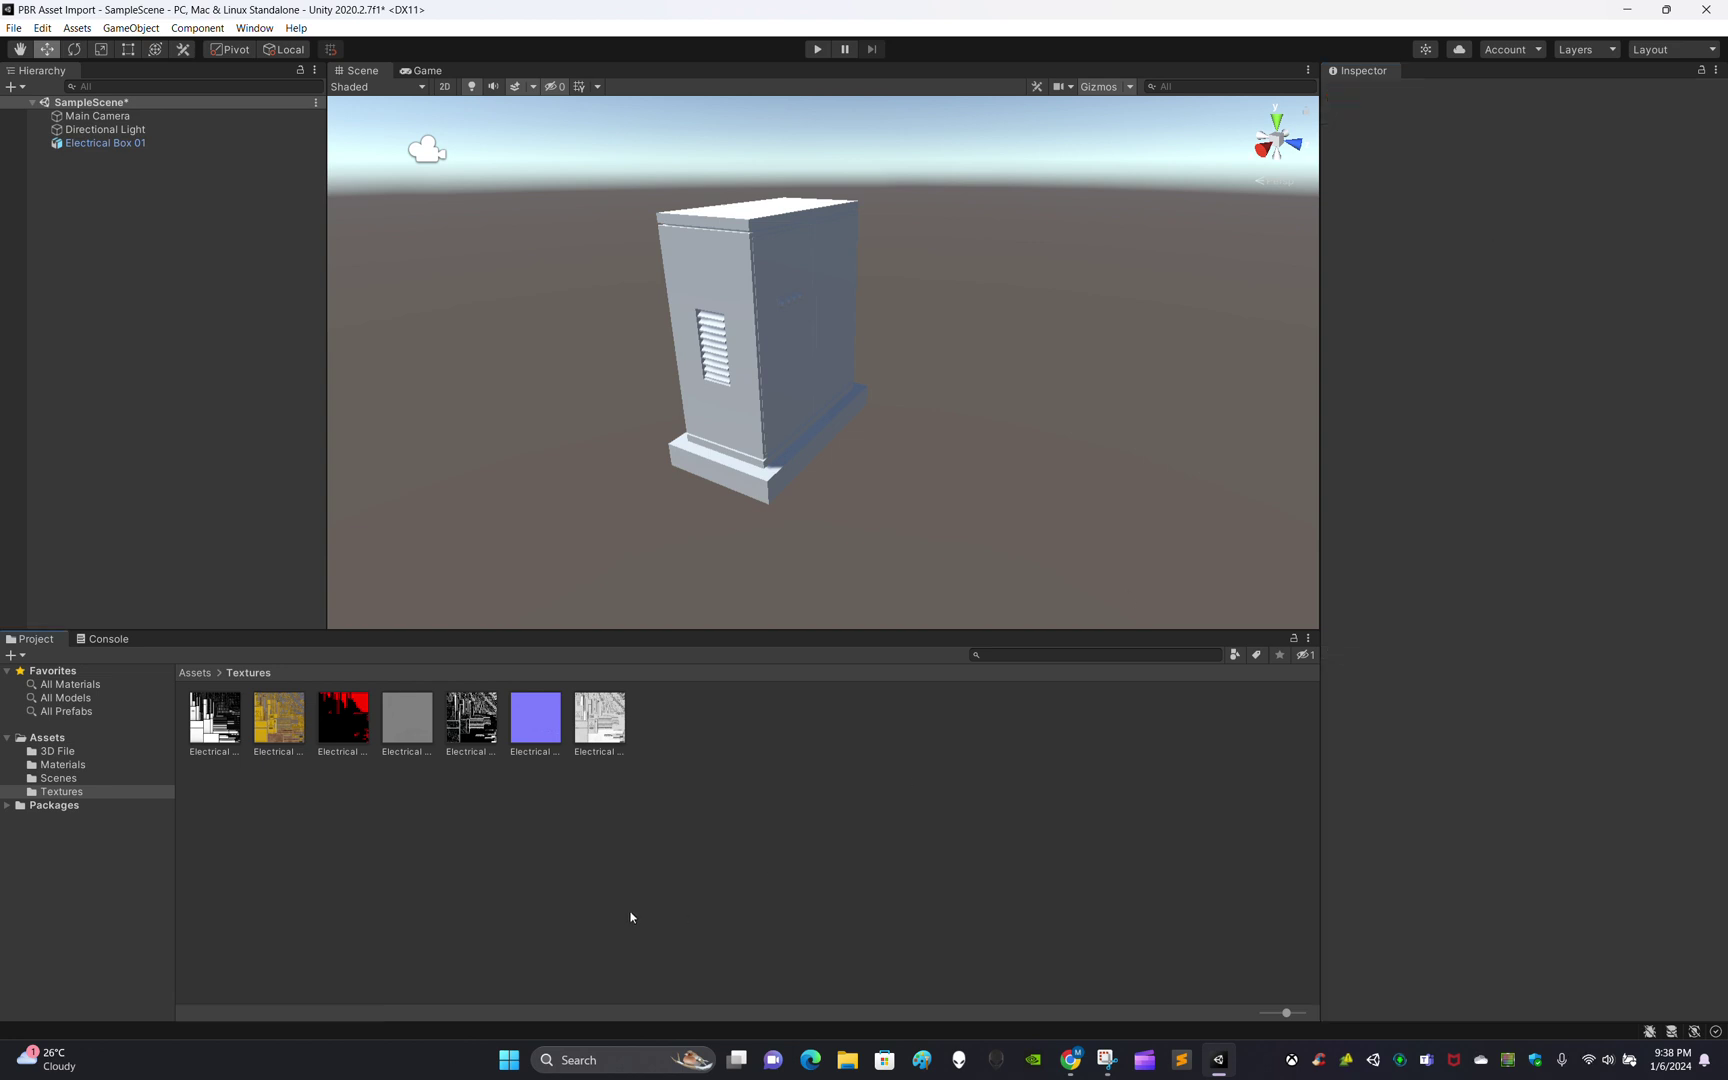
left_click(72, 806)
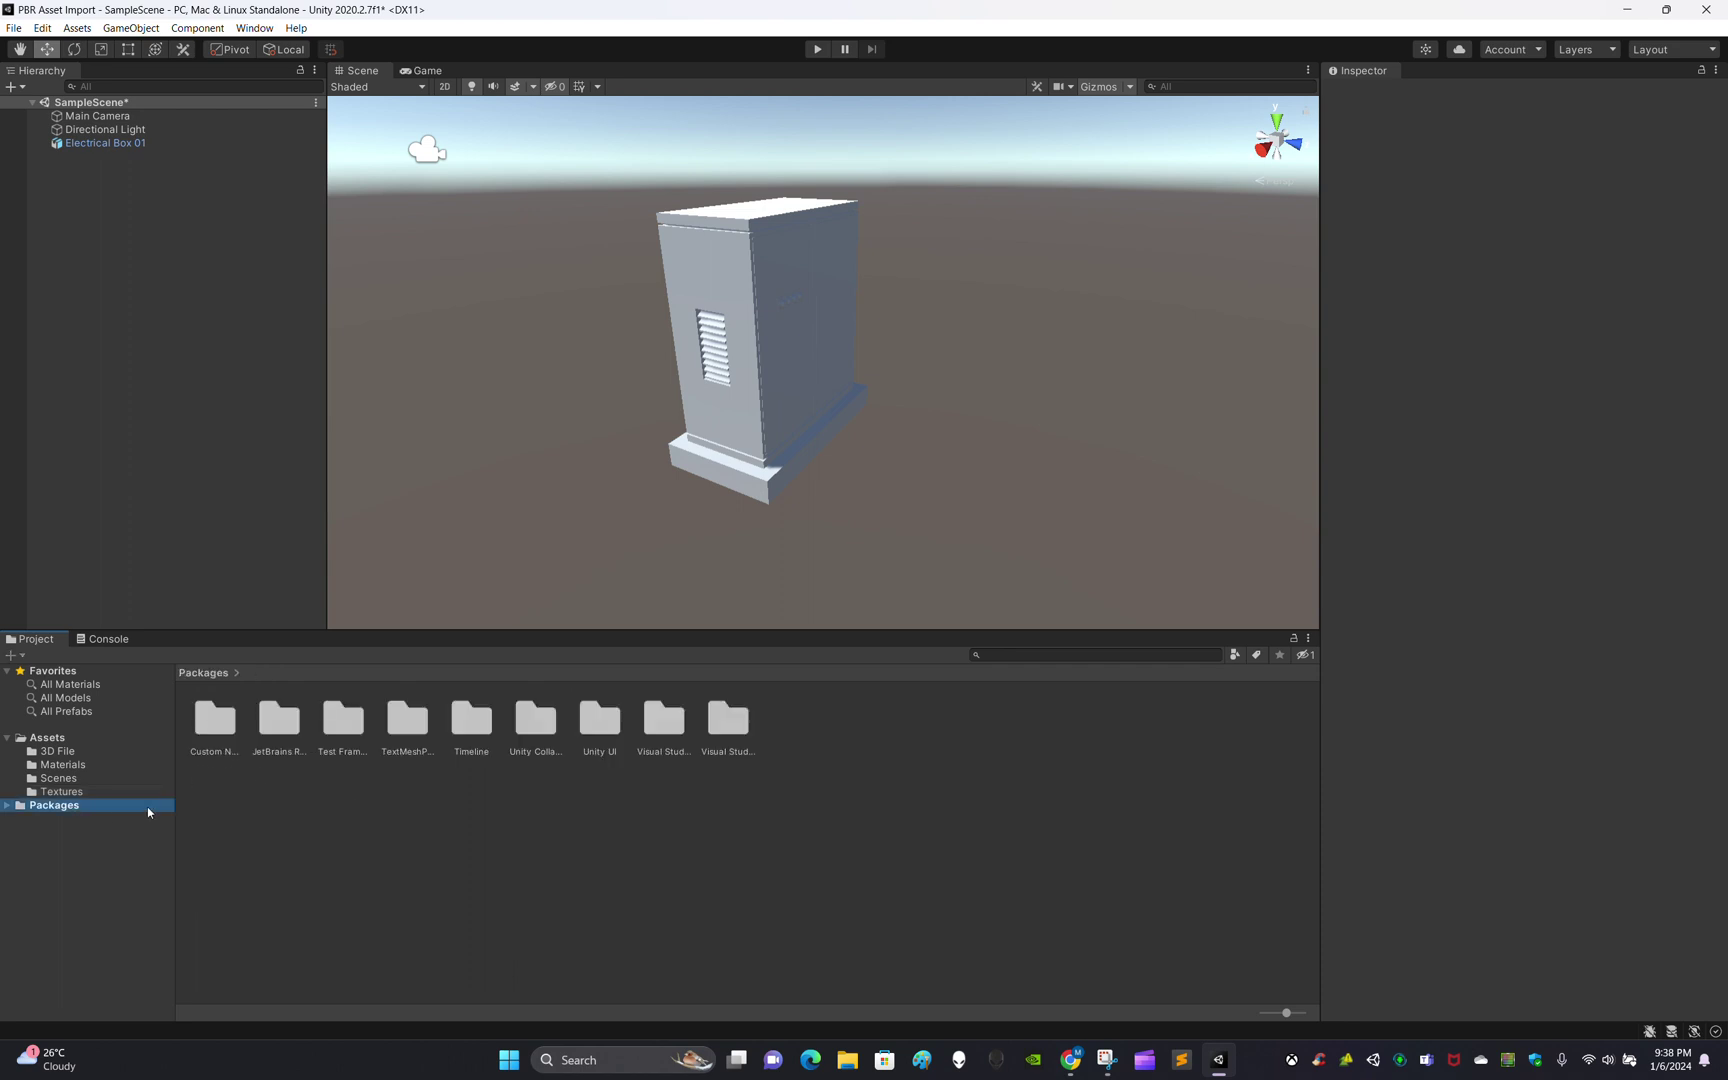
left_click(58, 792)
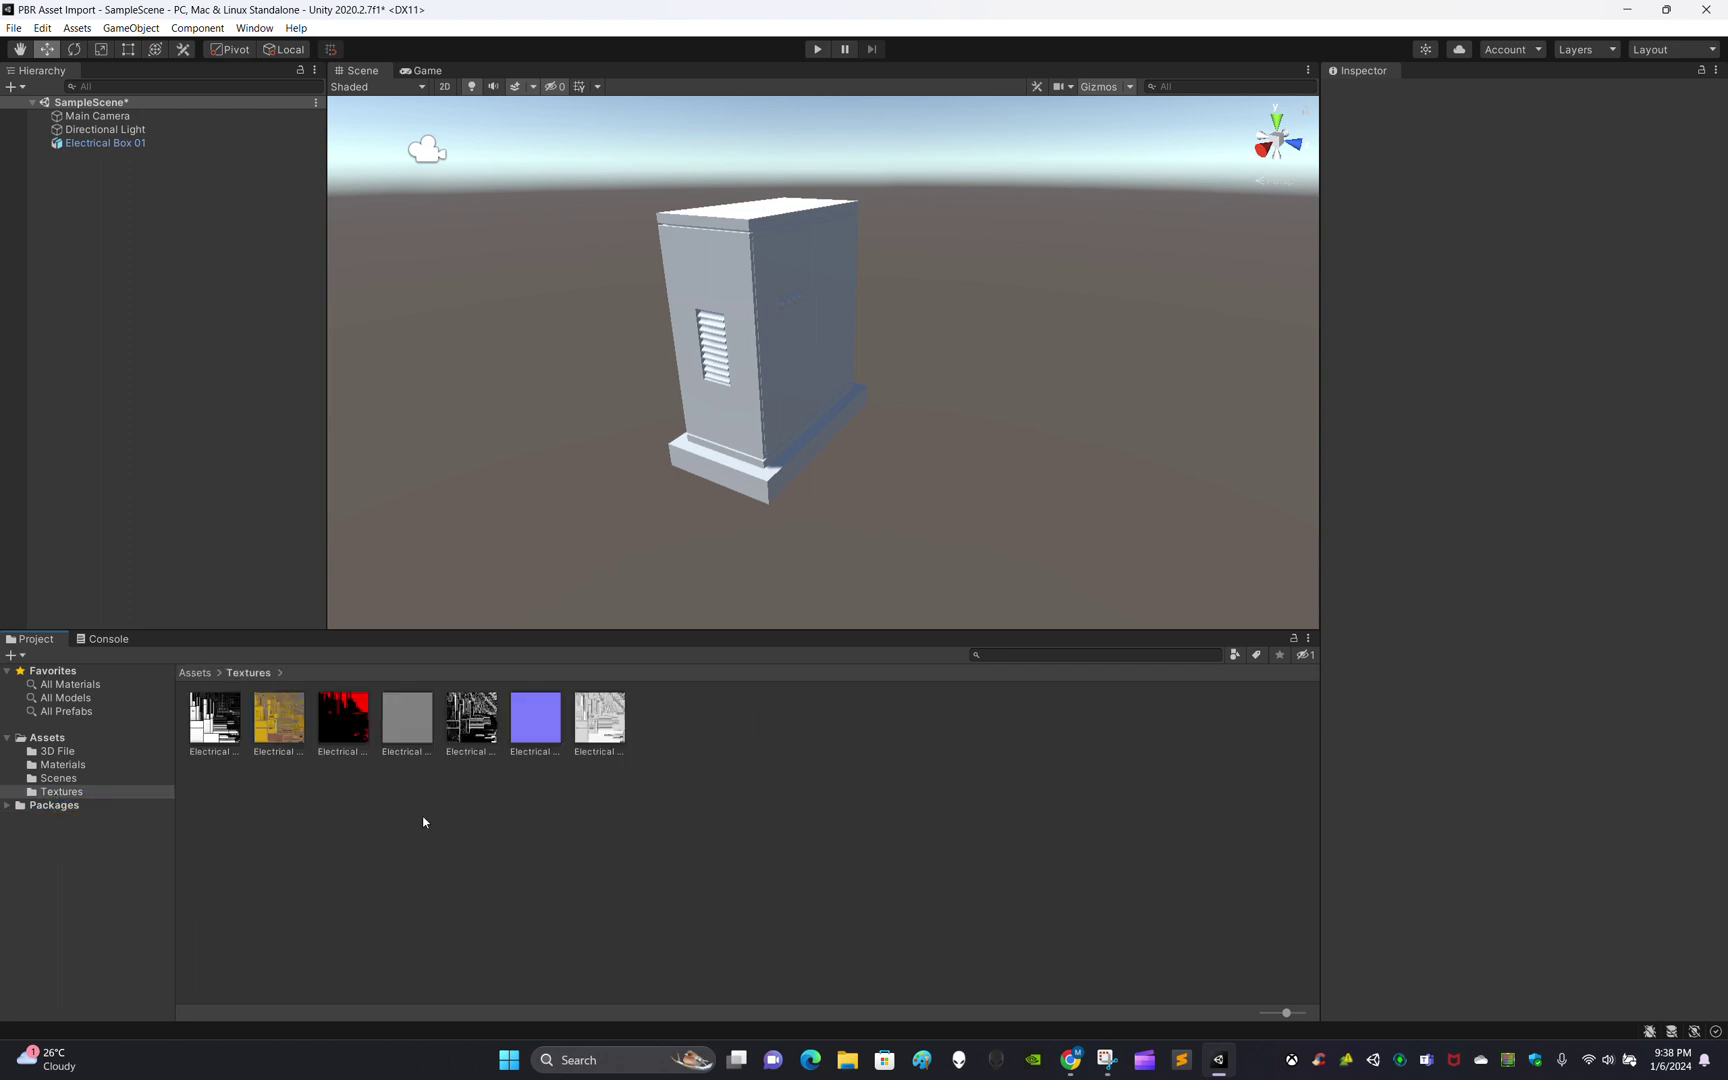
left_click(46, 738)
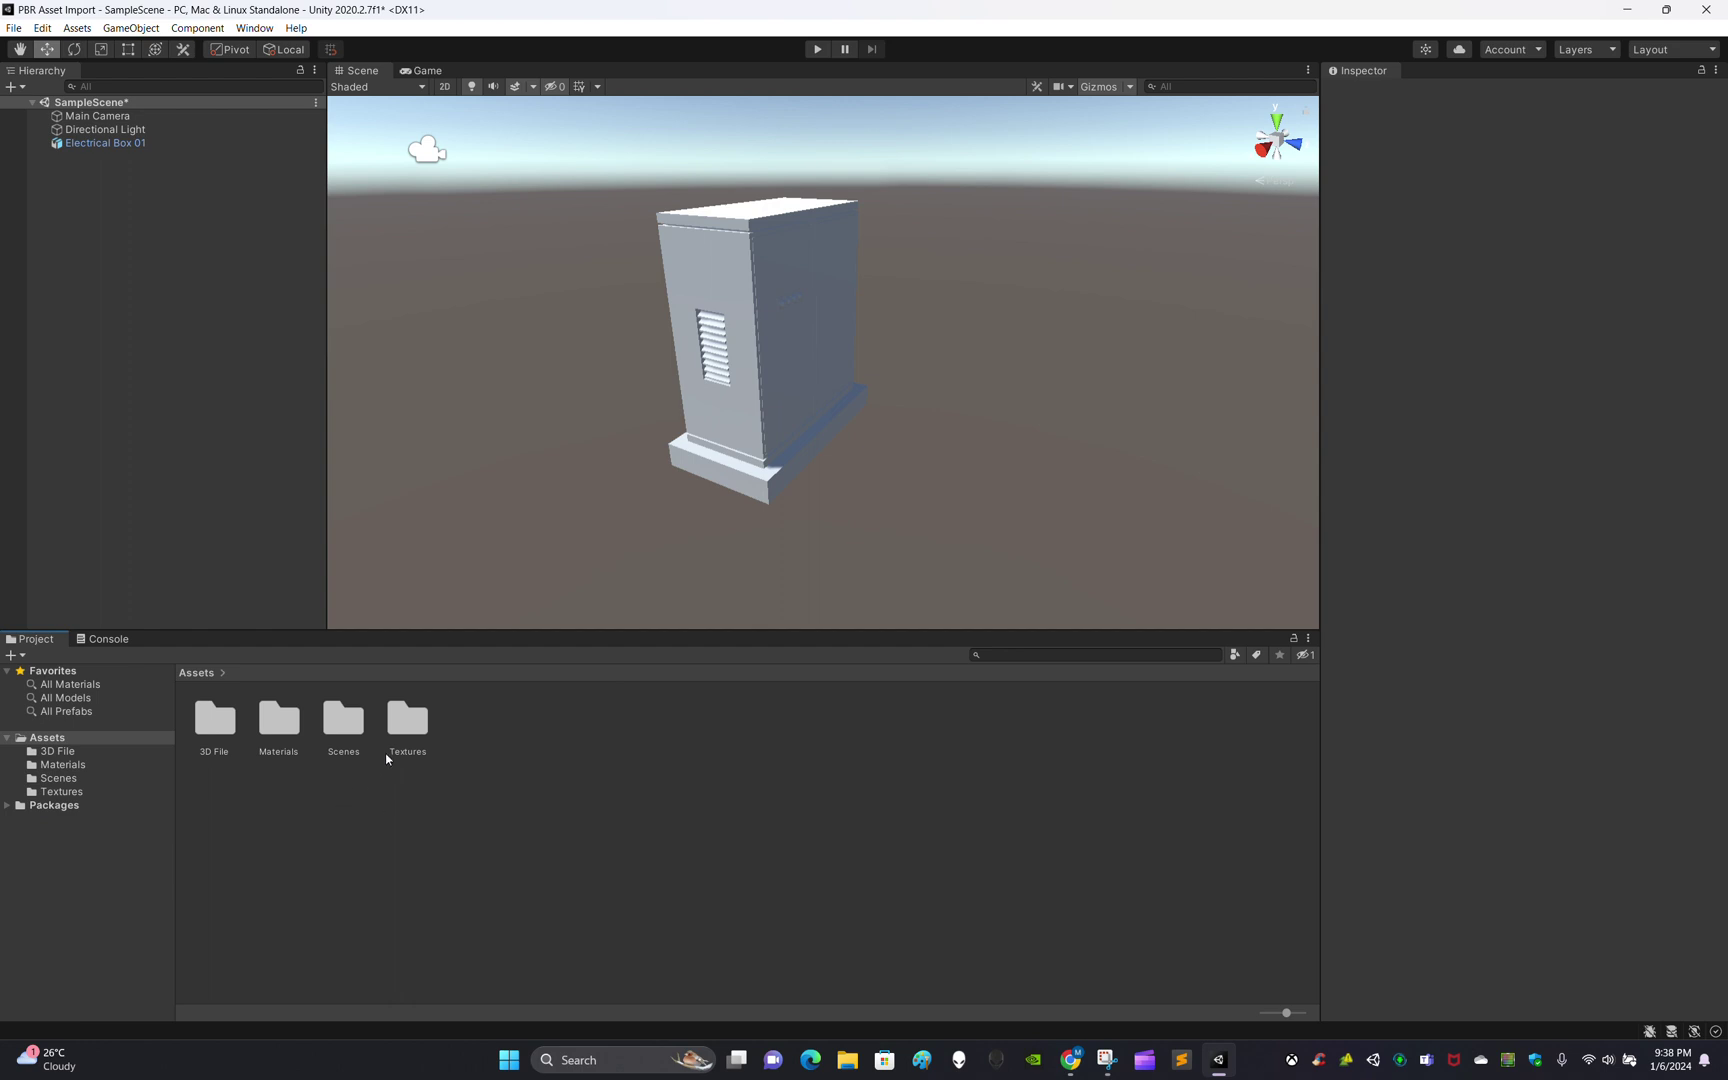
double_click(279, 719)
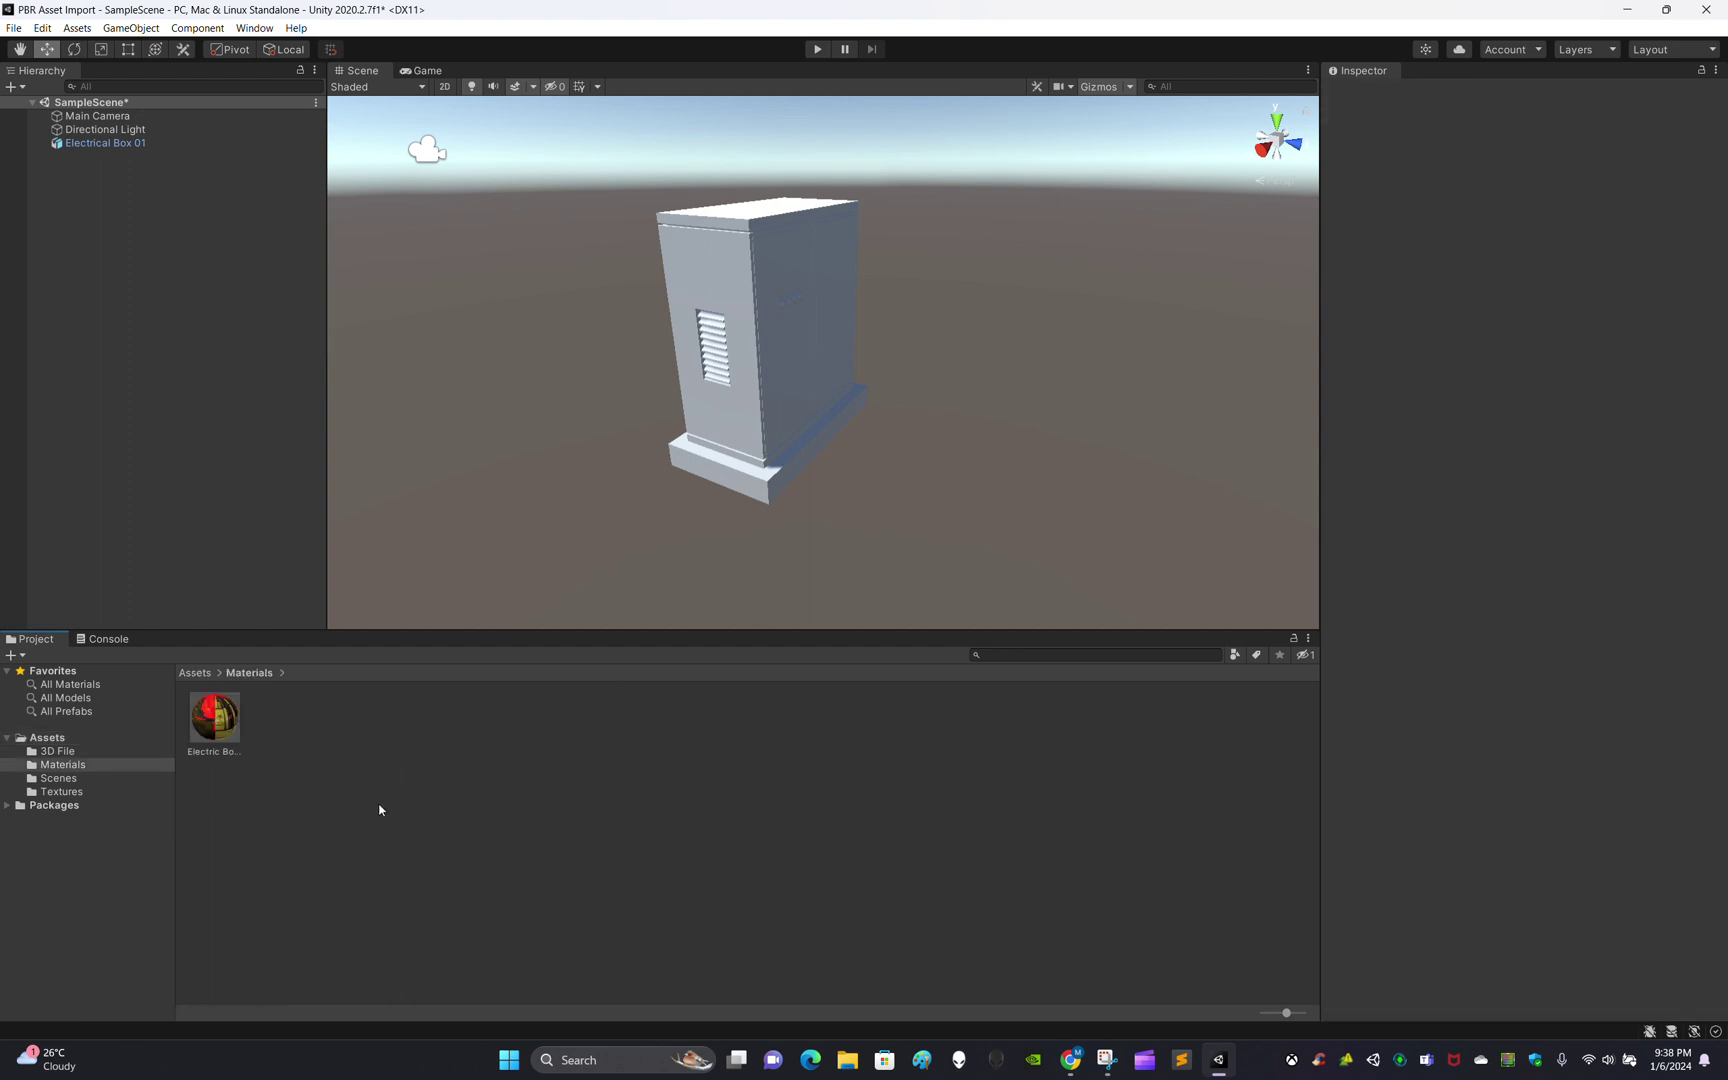
left_click_drag(226, 719, 758, 434)
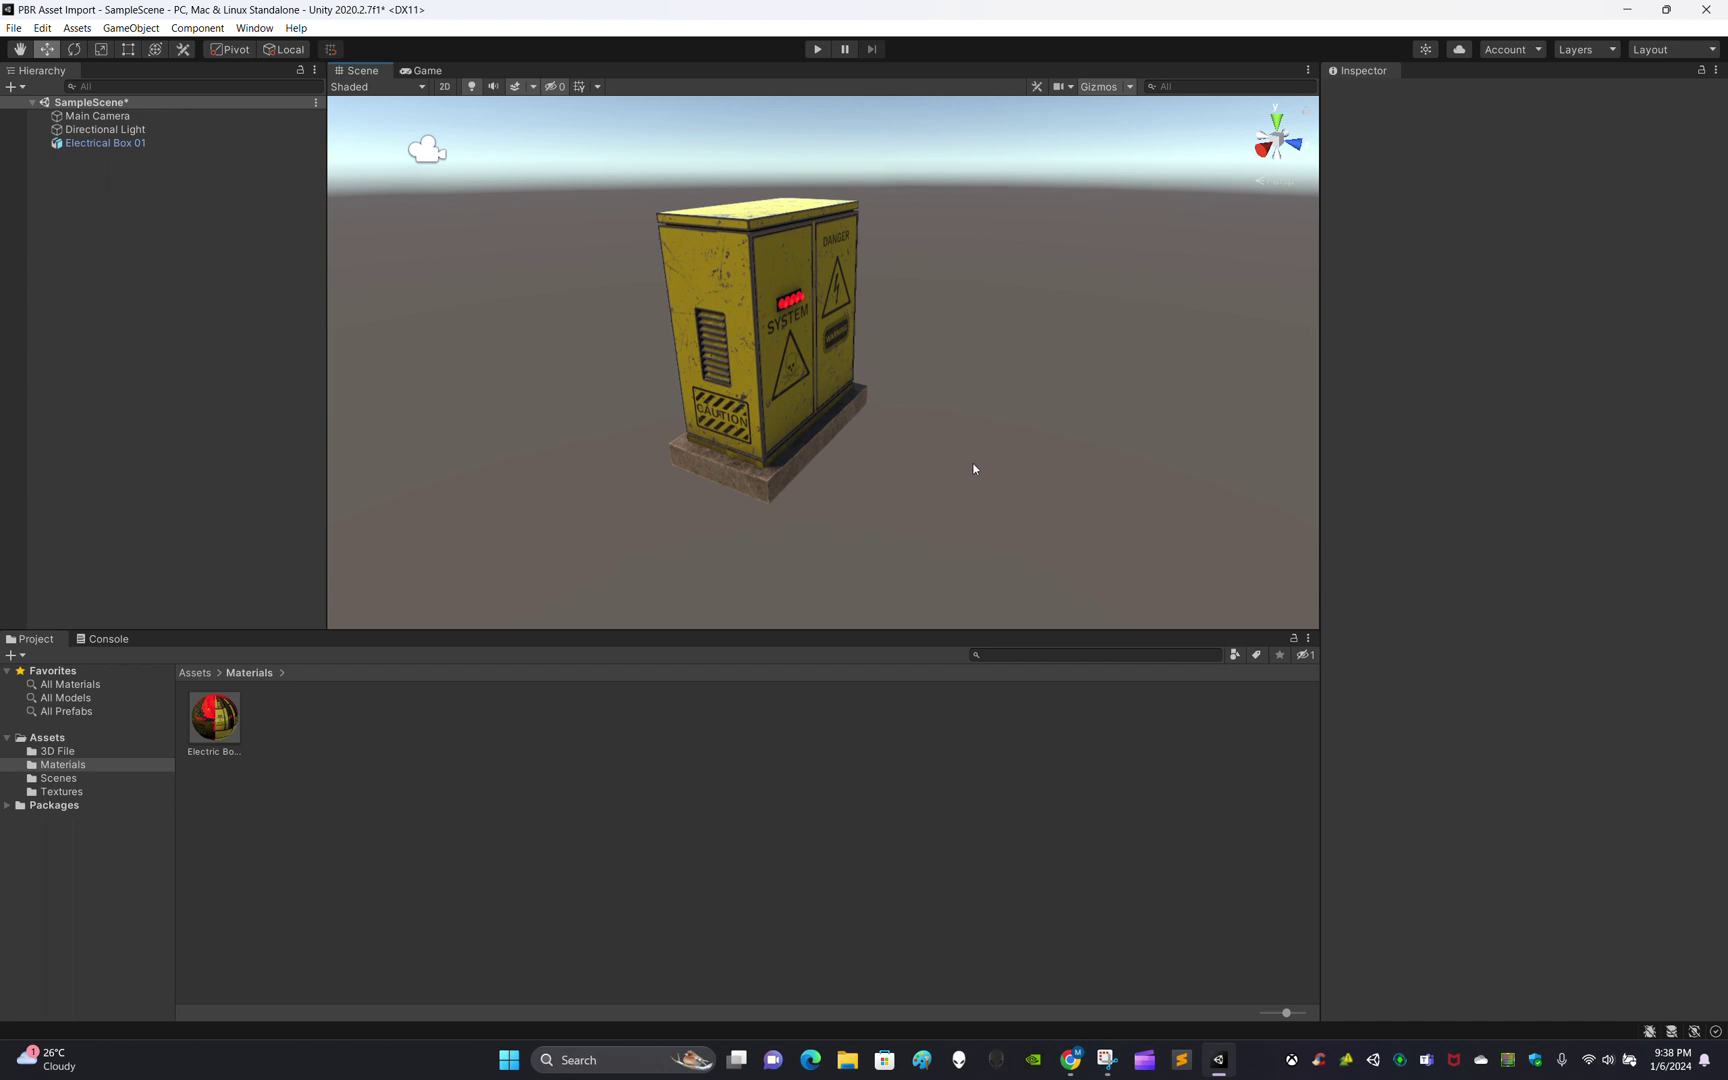
left_click_drag(980, 467, 700, 500, "alt")
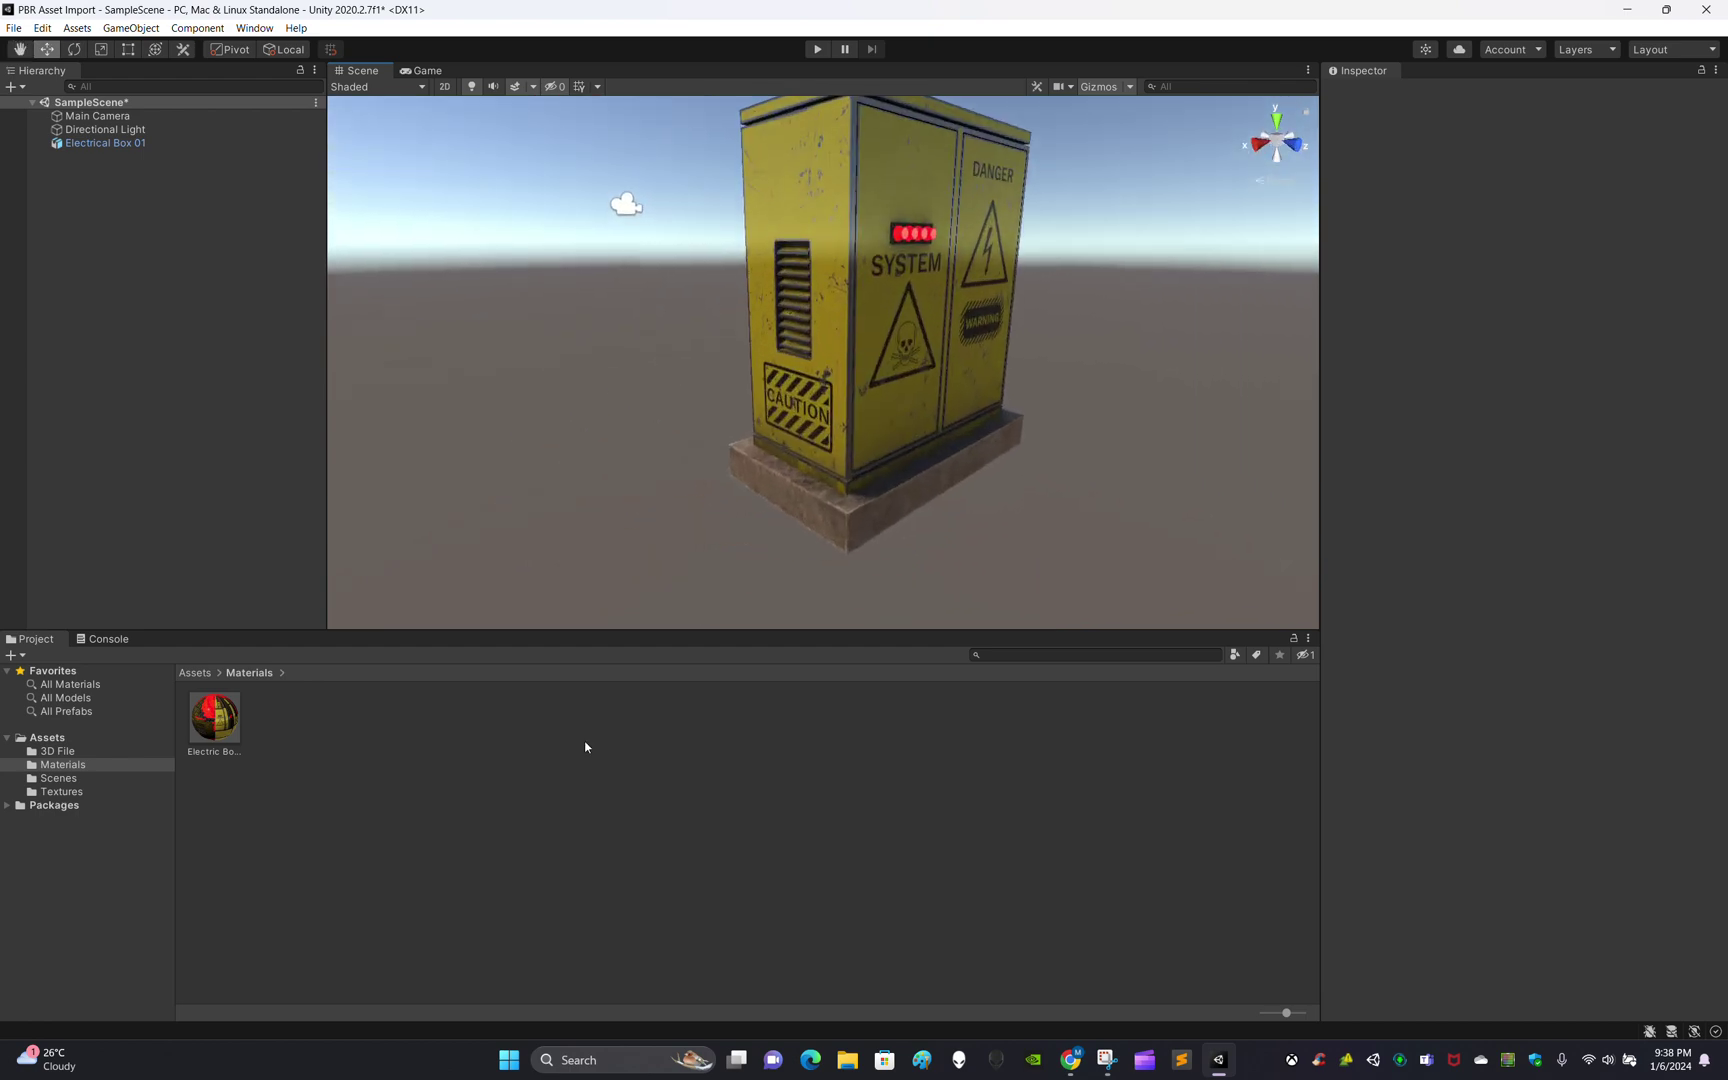
Set the Smoothness of the Electric Box 01 material to 0.5
left_click(233, 735)
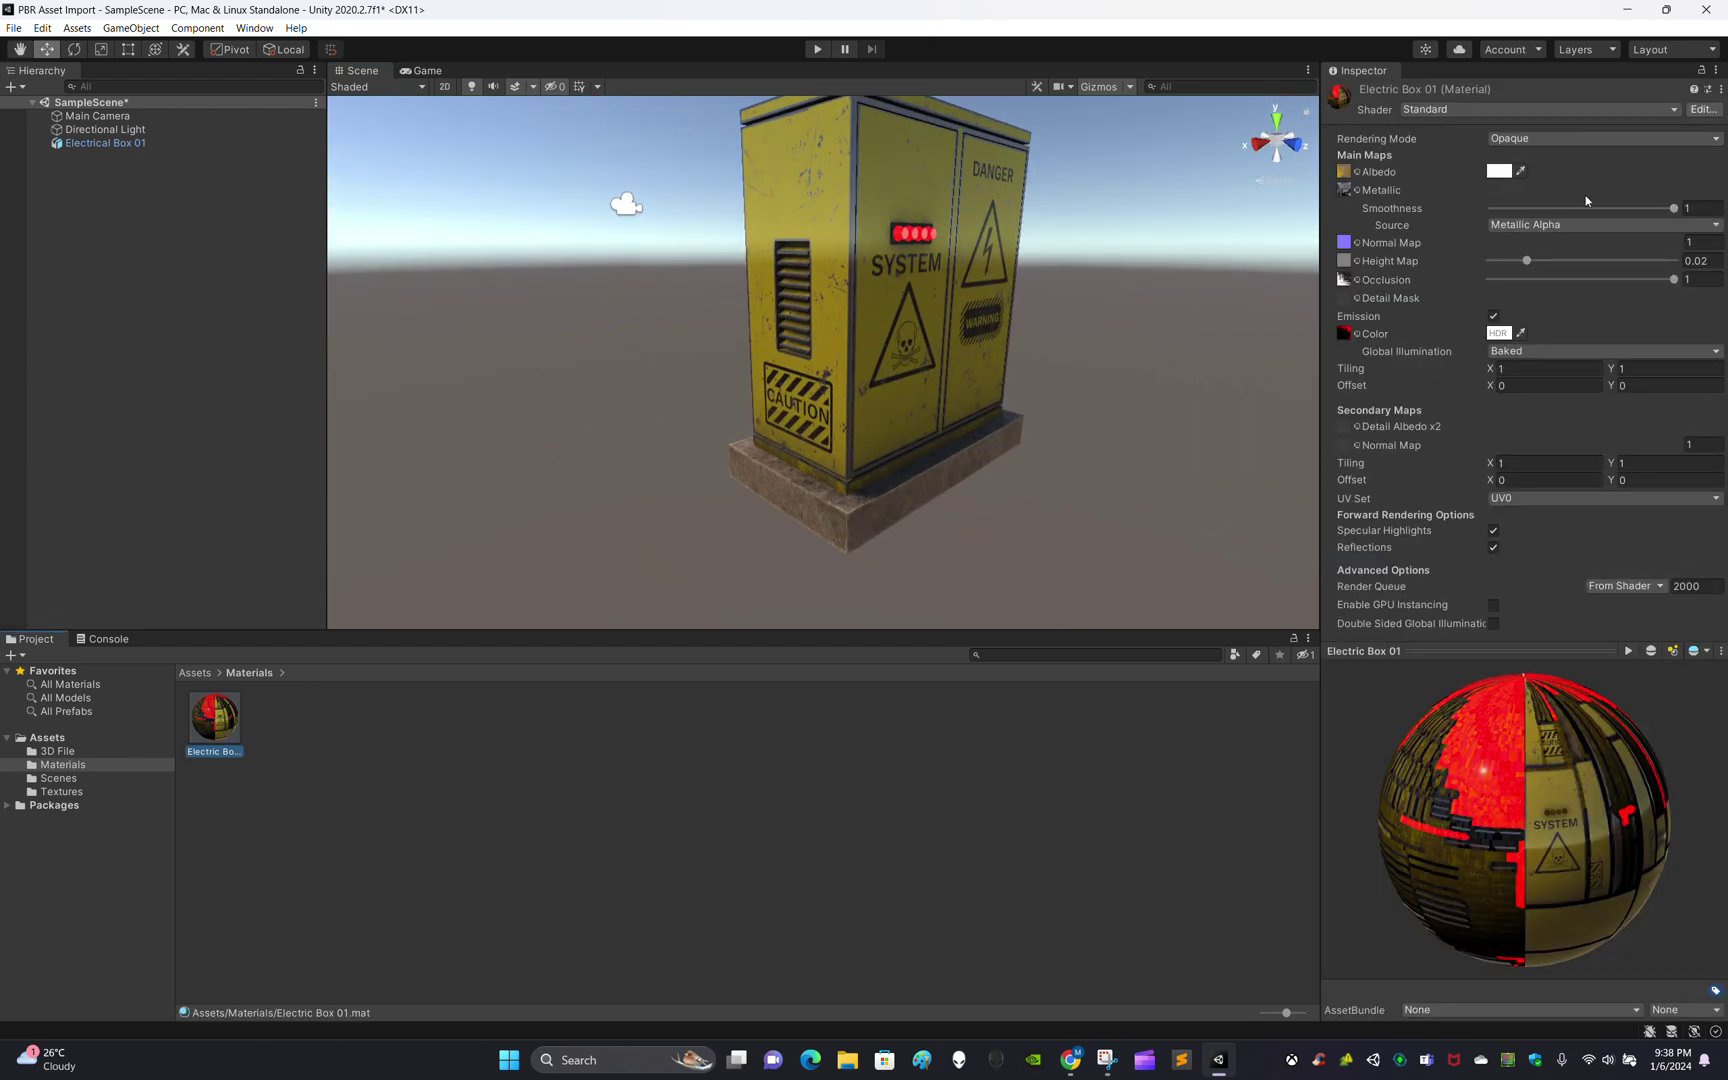
left_click_drag(1675, 208, 1628, 243)
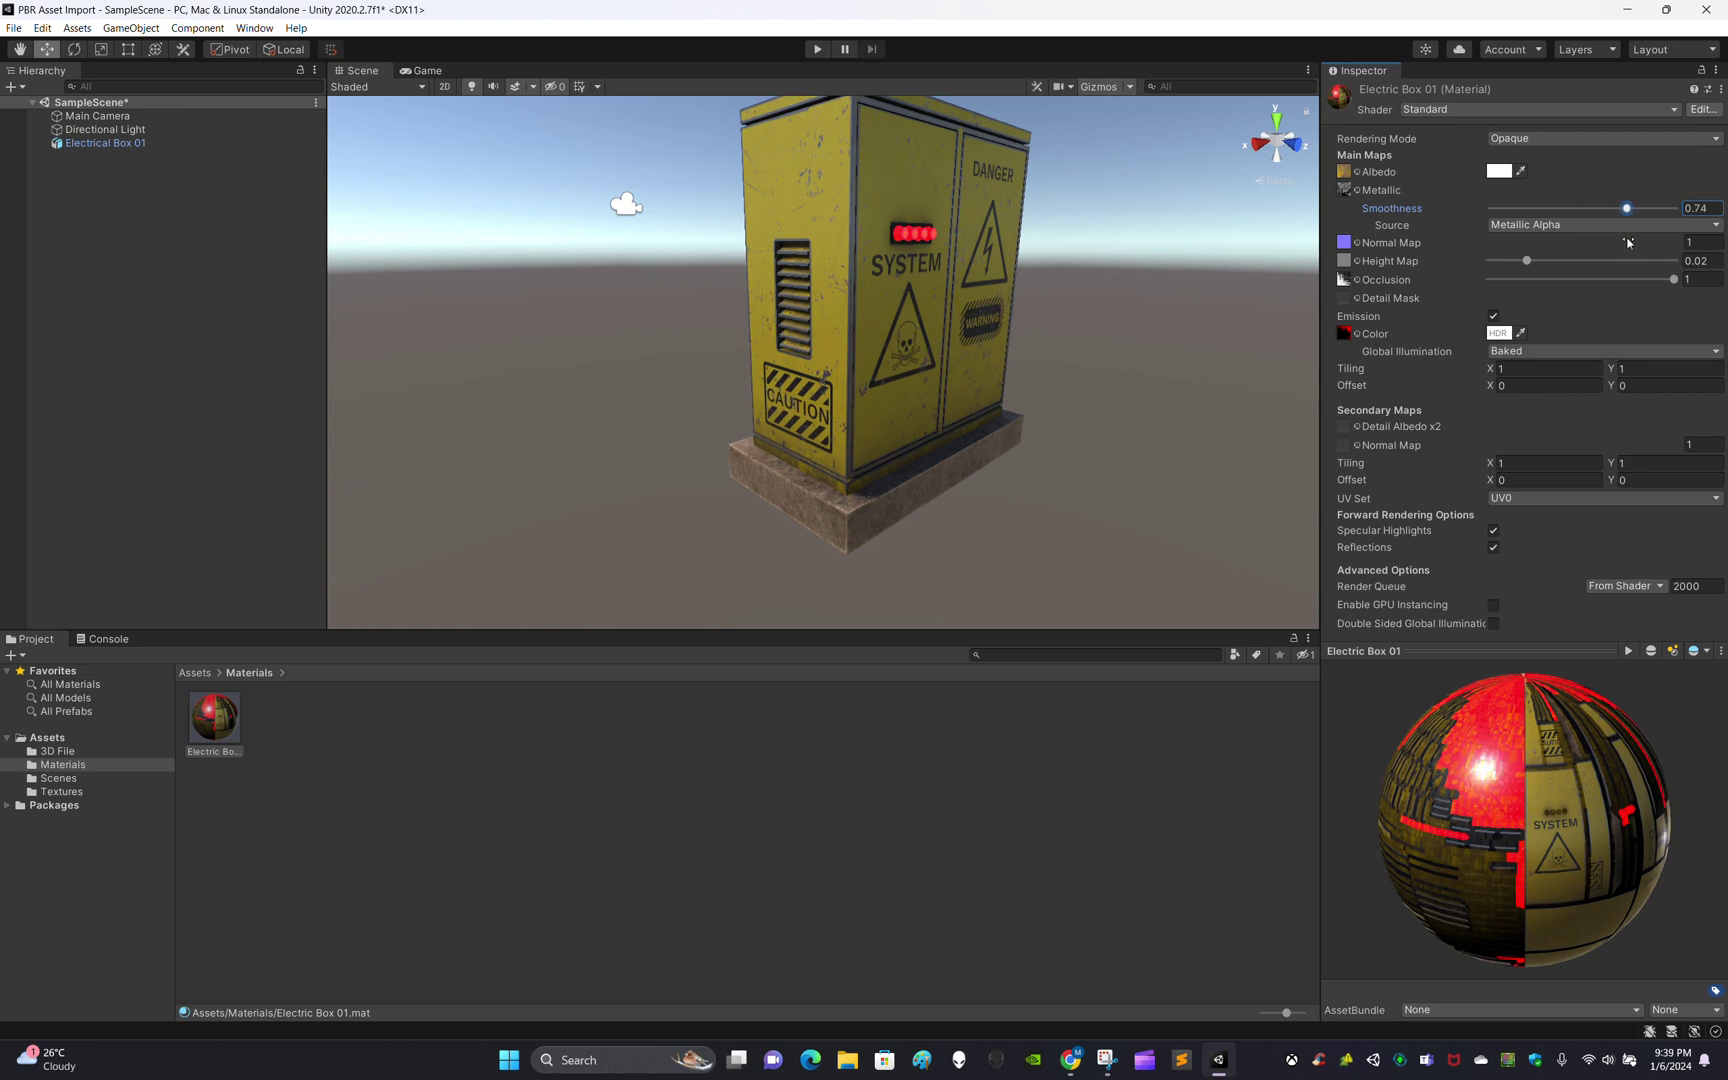
left_click(1684, 211)
type("0")
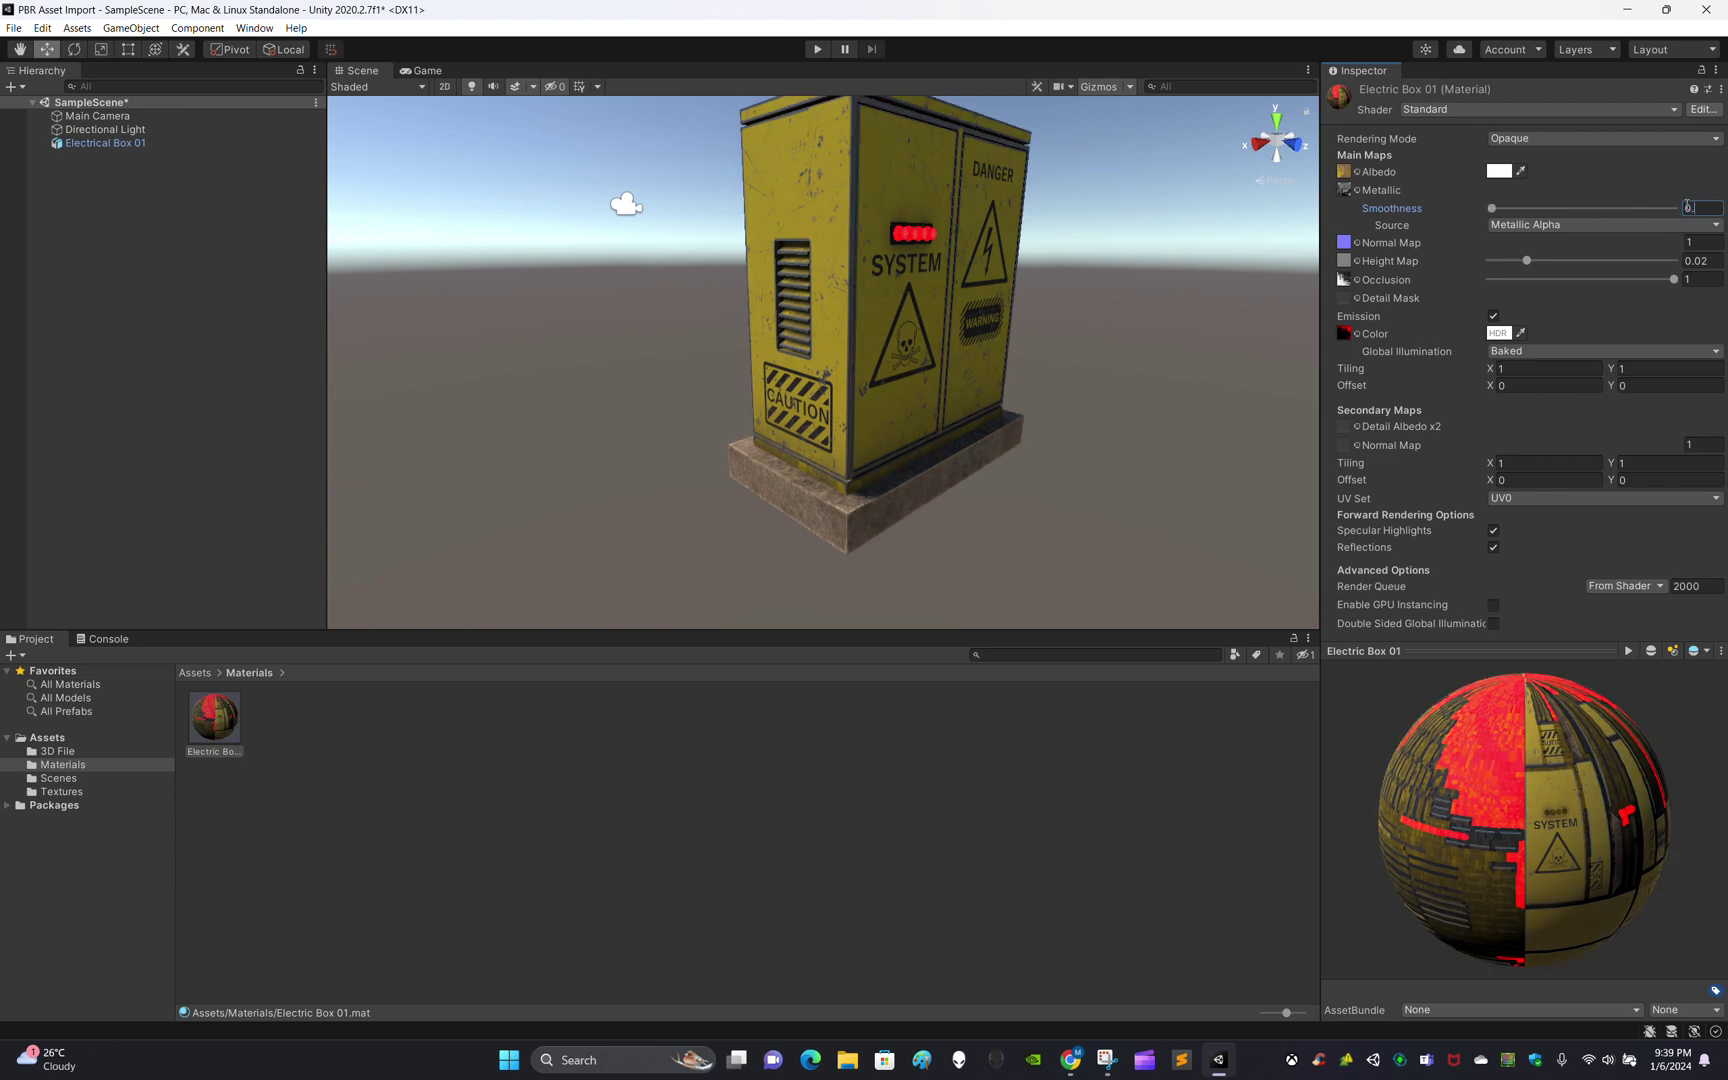
type("5")
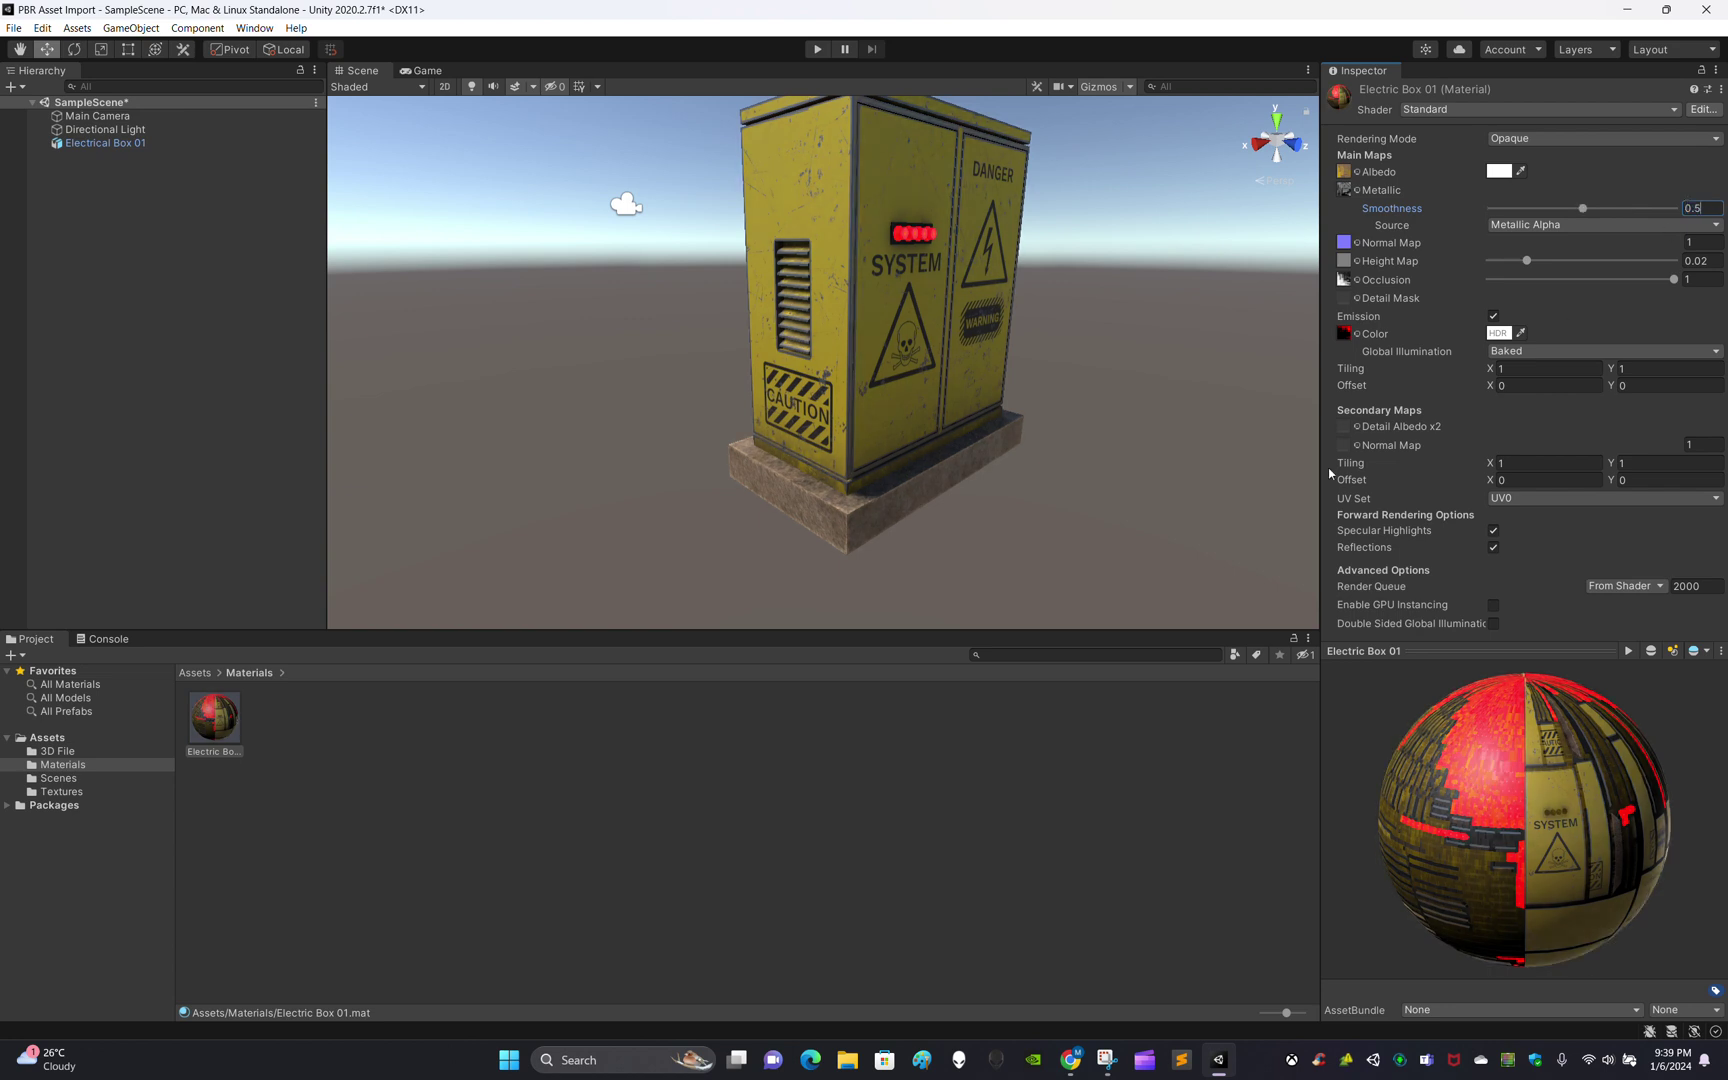
left_click(874, 843)
right_click_drag(898, 540, 1130, 438)
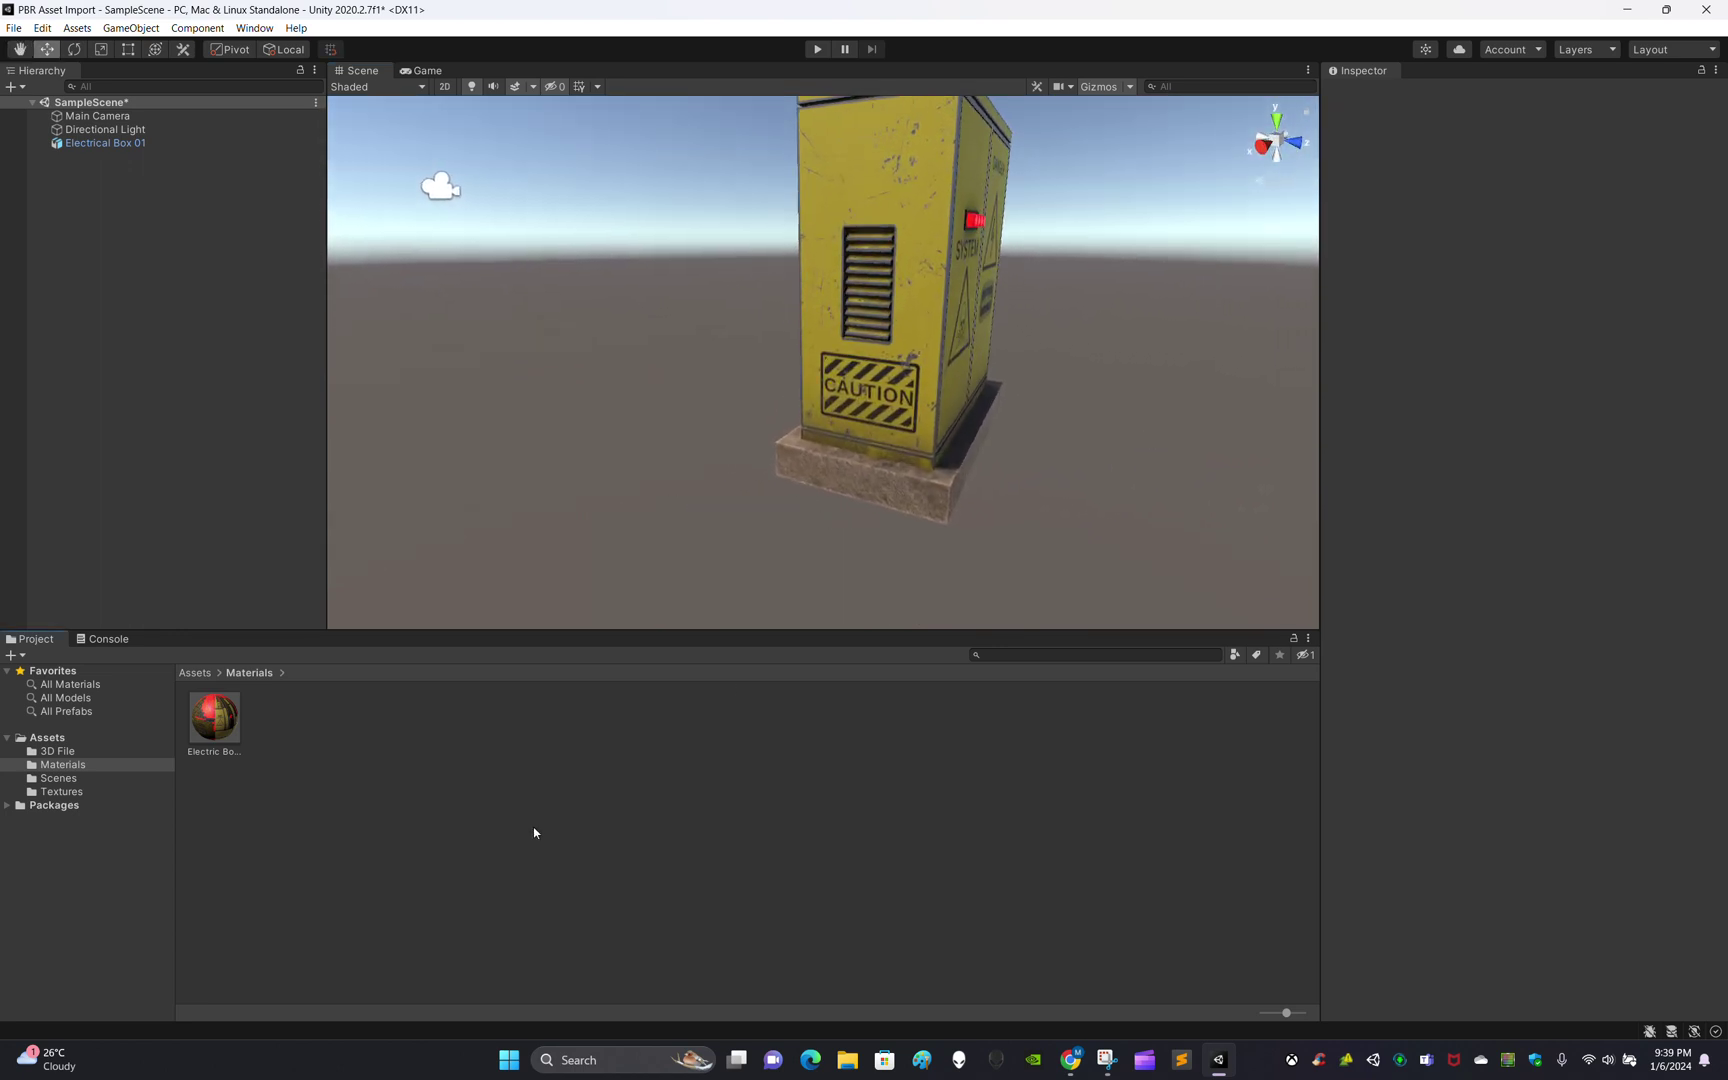
Review the contents of the Textures and Materials folders and the maps assigned to the Electric Box 01 material
left_click(238, 733)
left_click_drag(1530, 820, 1003, 829)
left_click(229, 743)
left_click(195, 673)
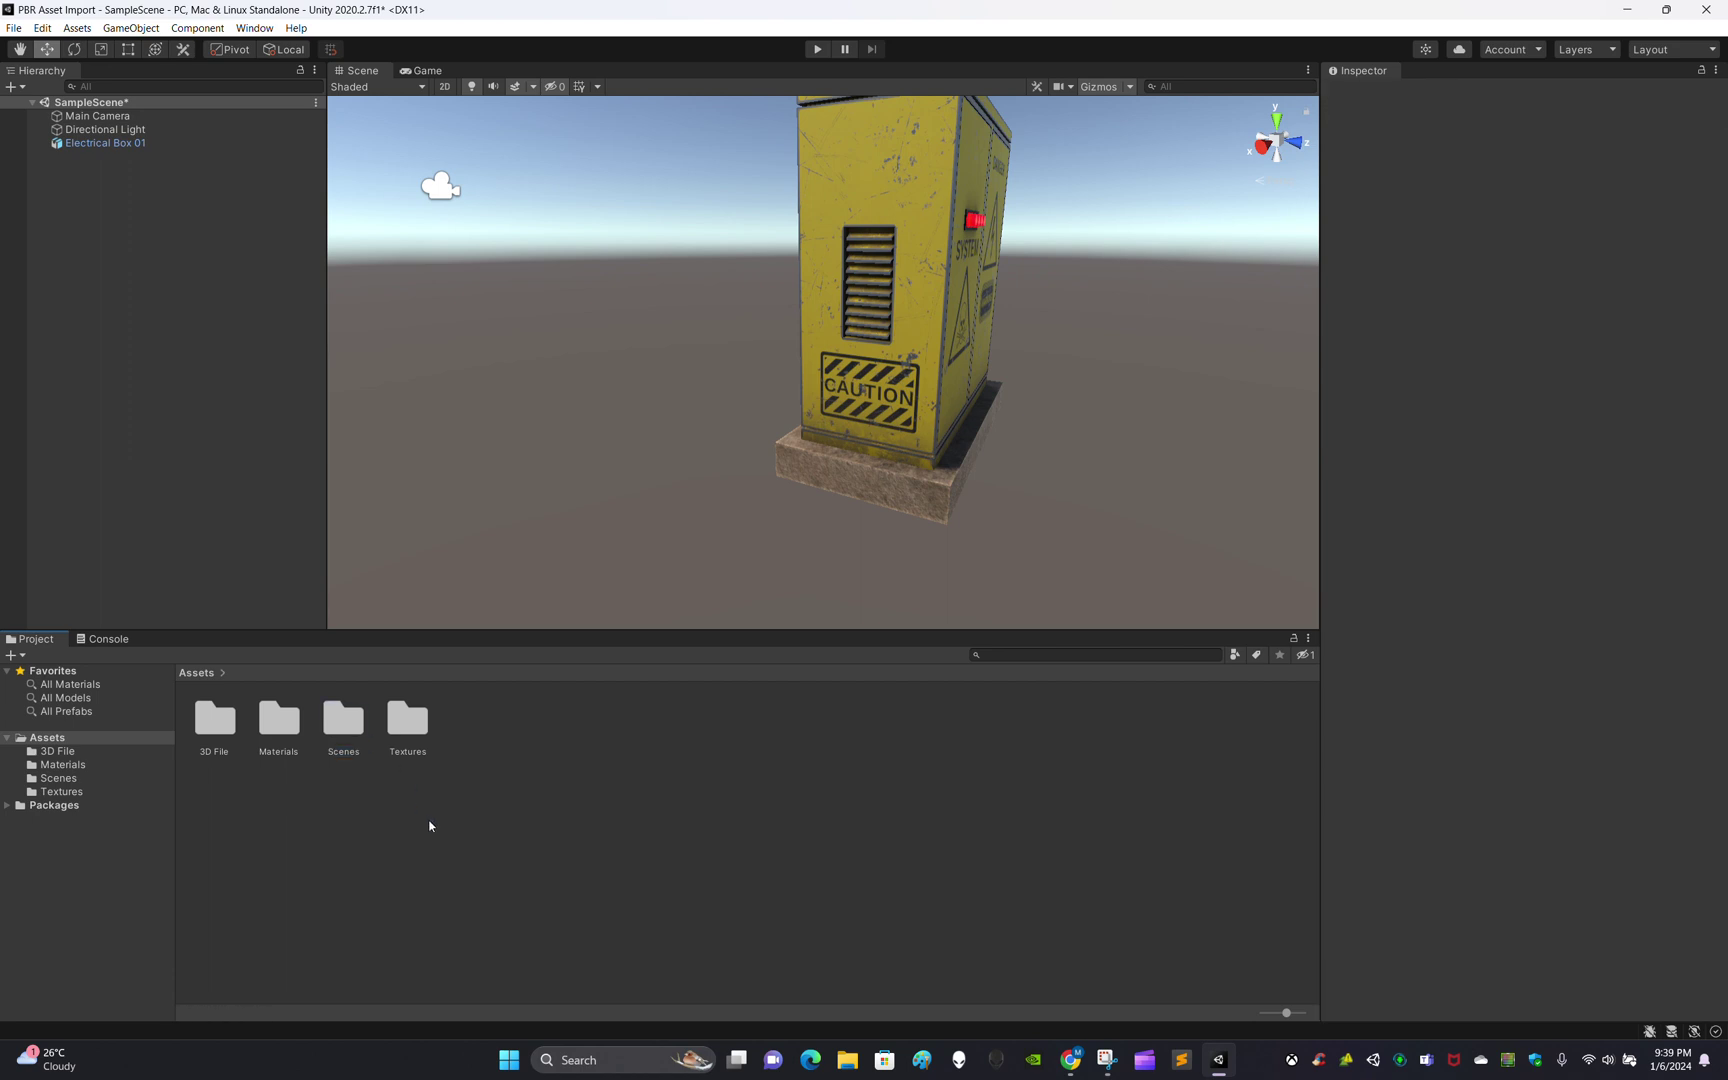
double_click(419, 728)
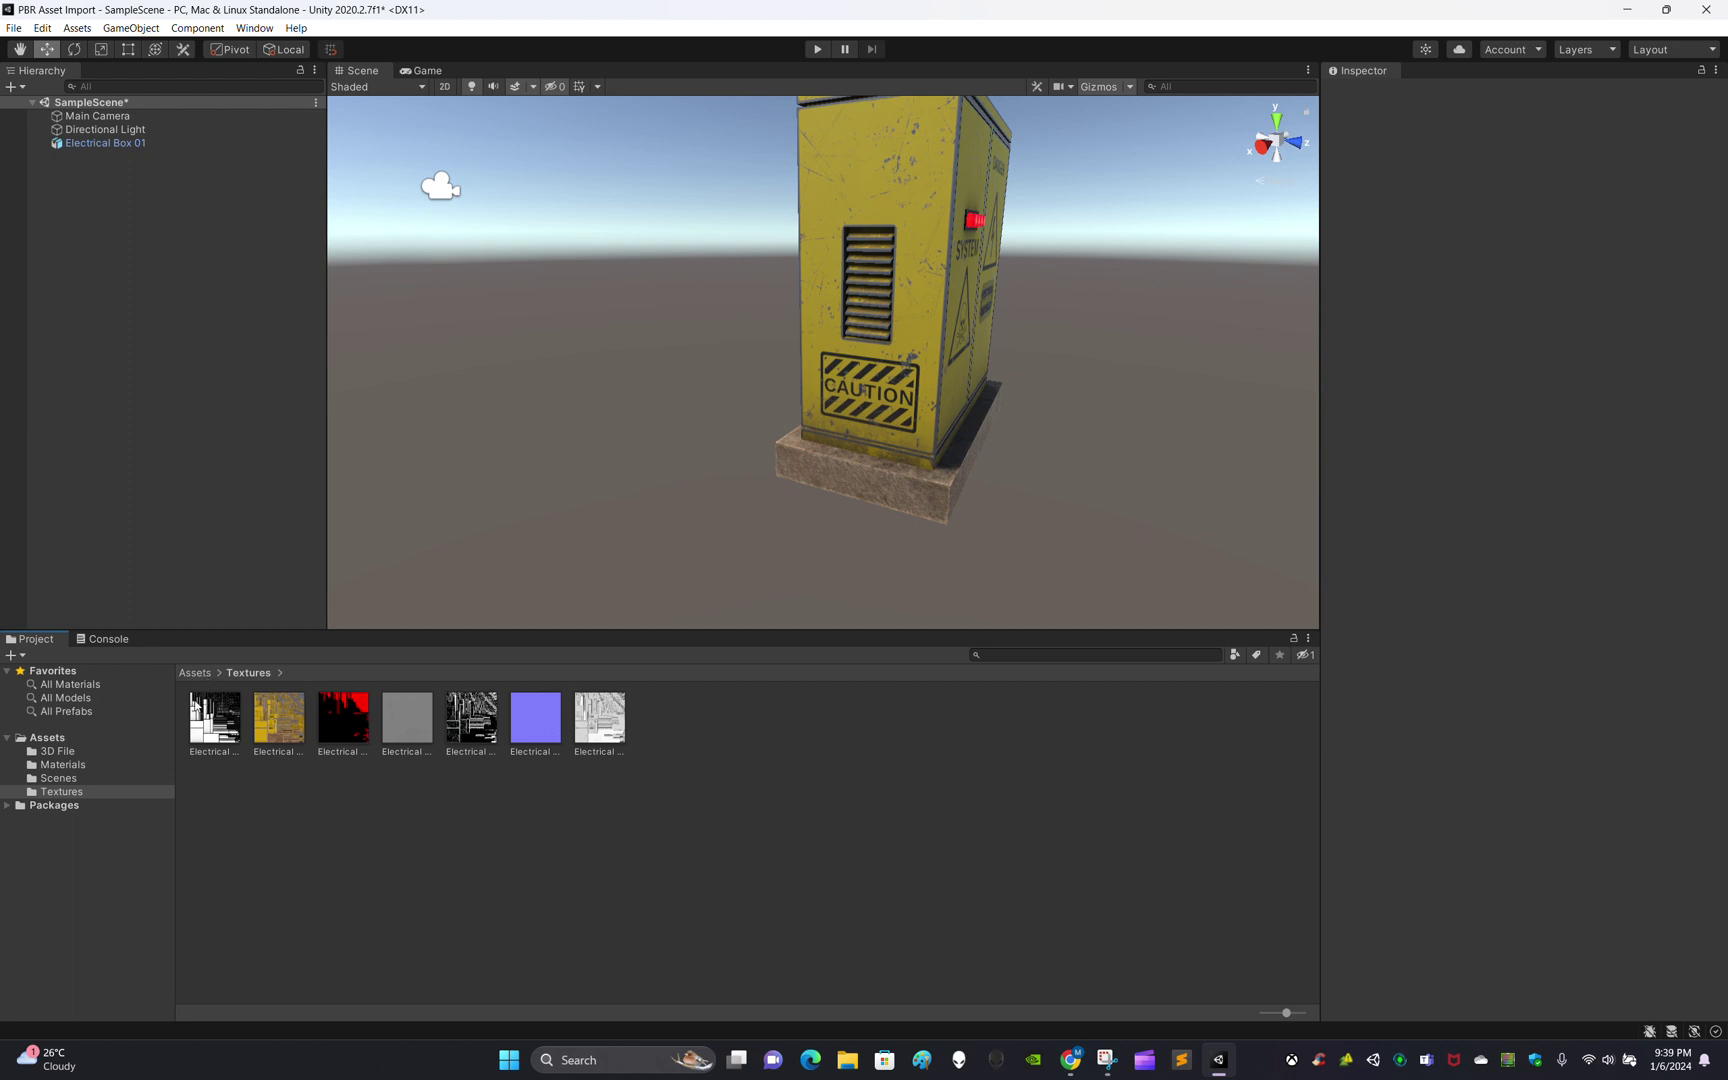
left_click(196, 673)
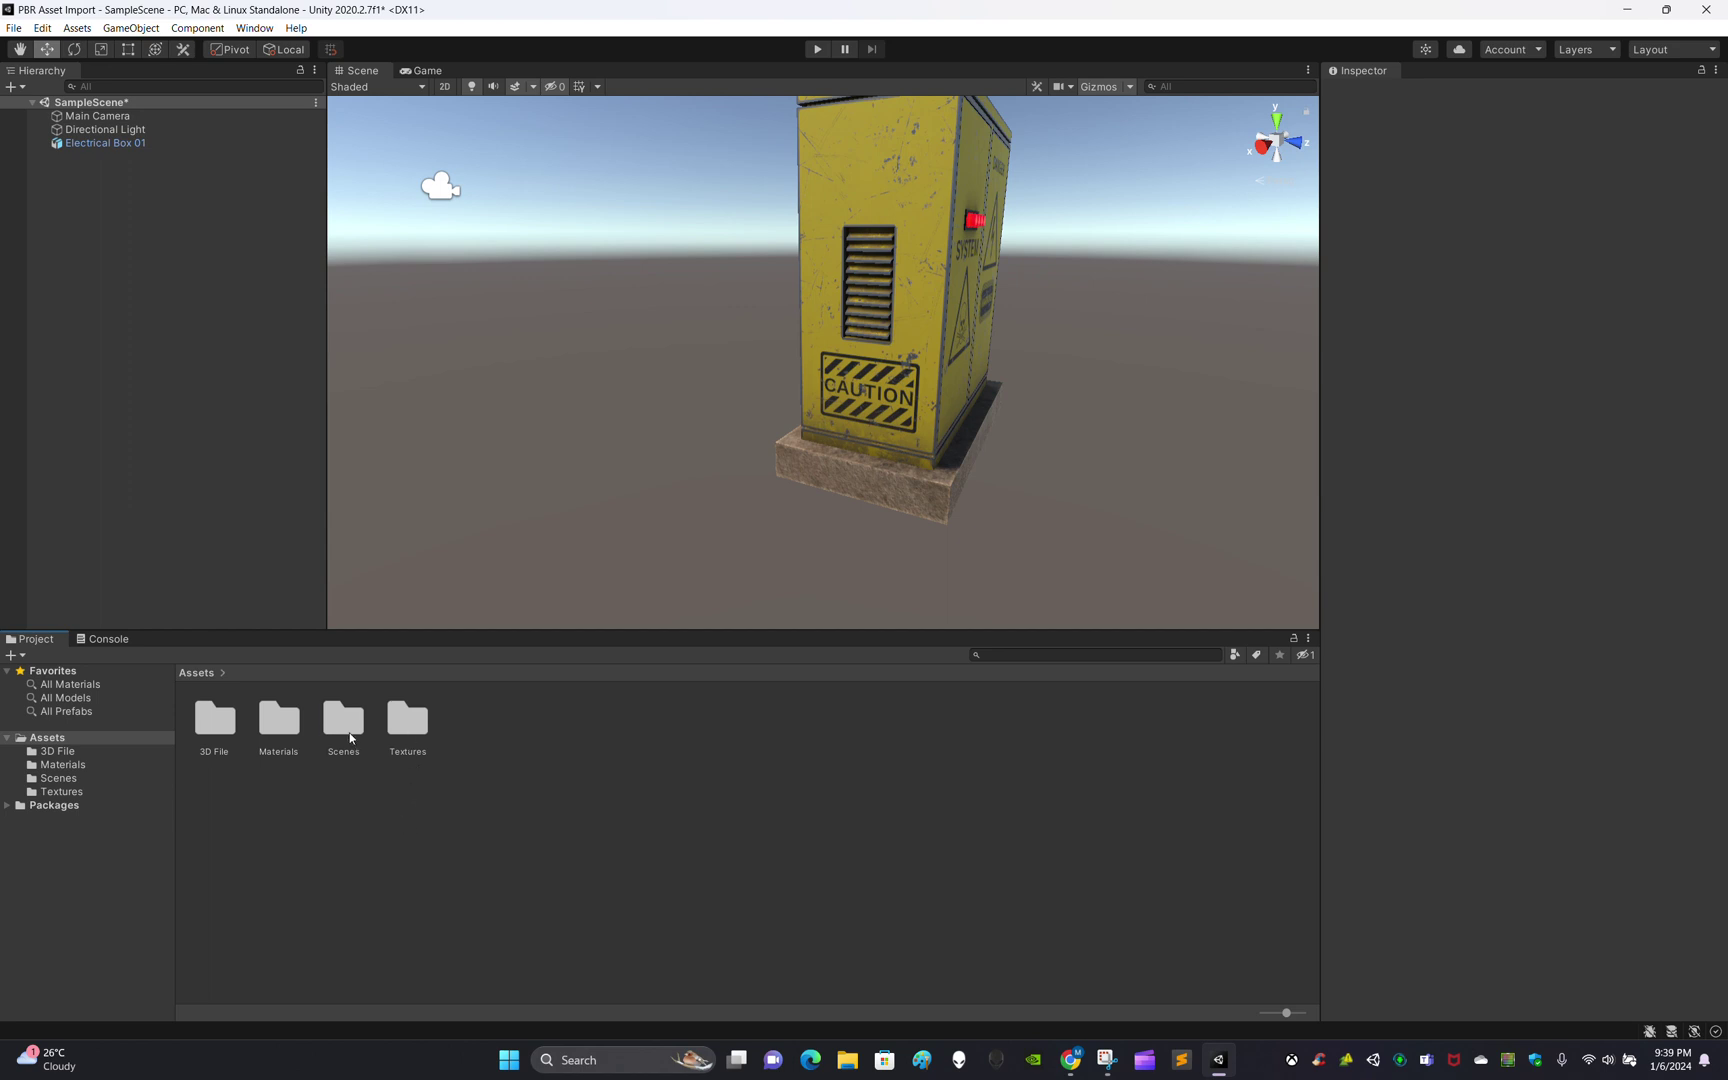
double_click(290, 745)
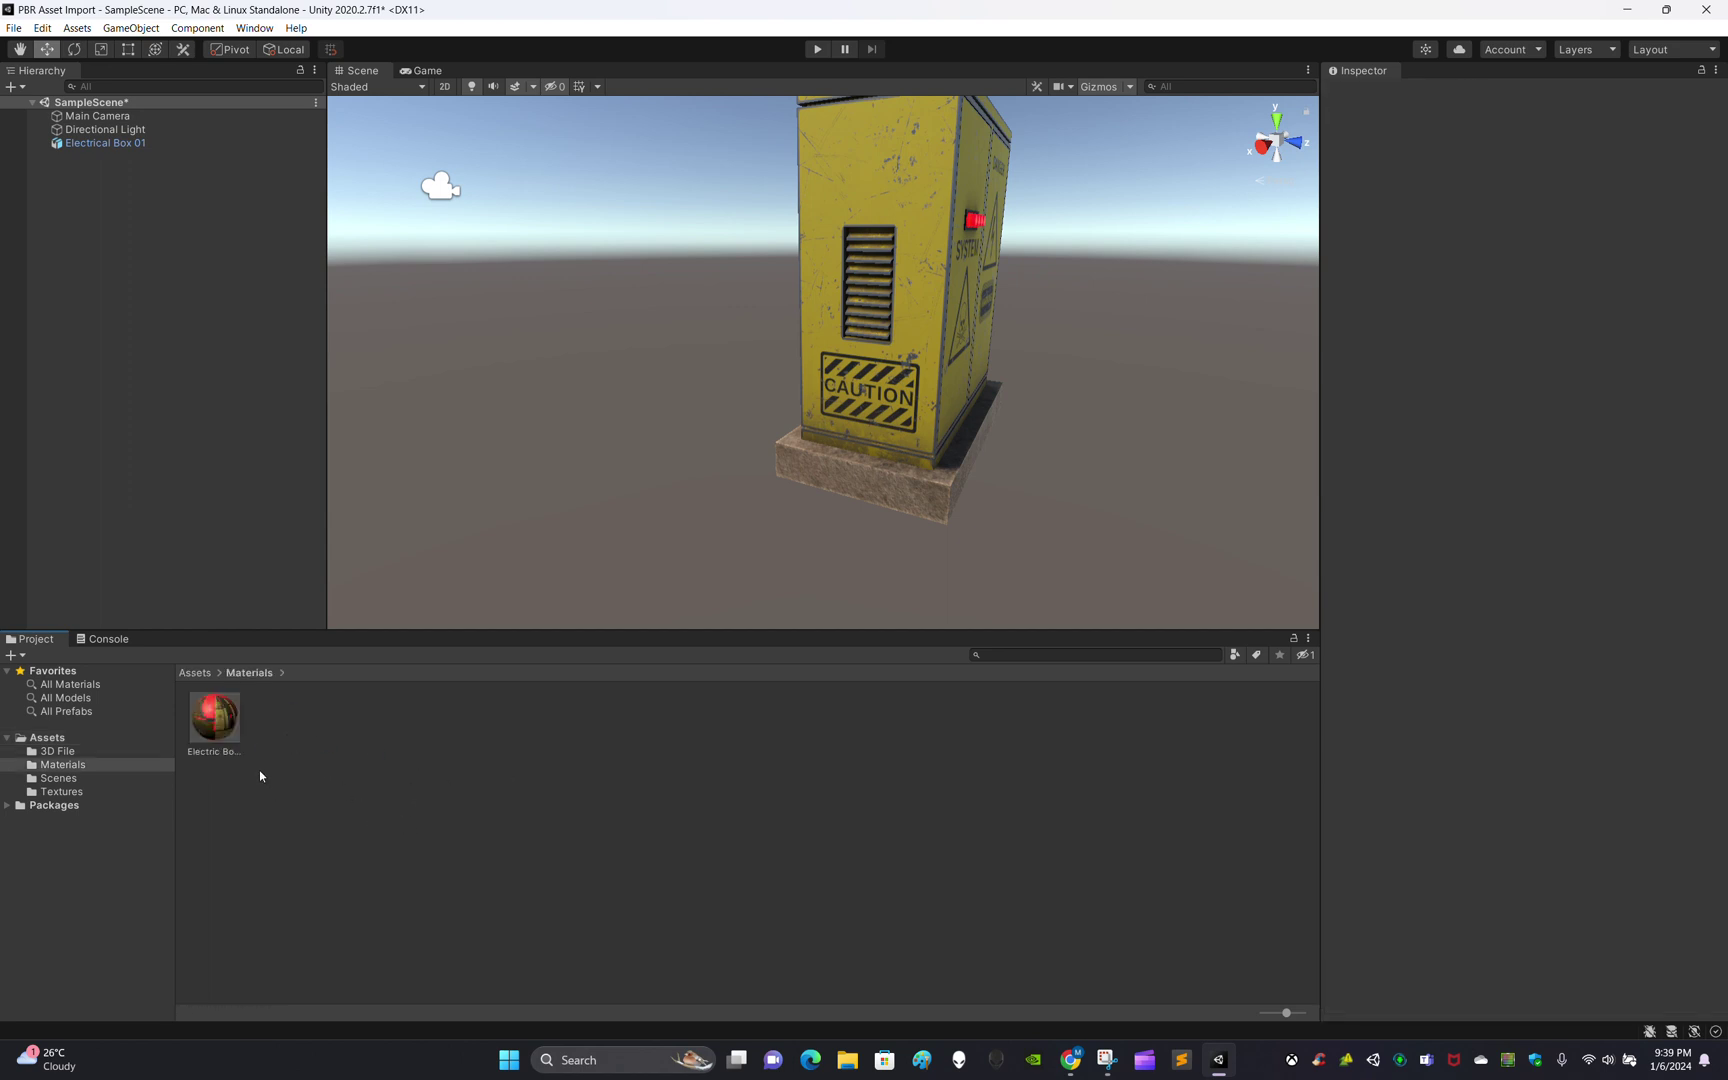
left_click(230, 733)
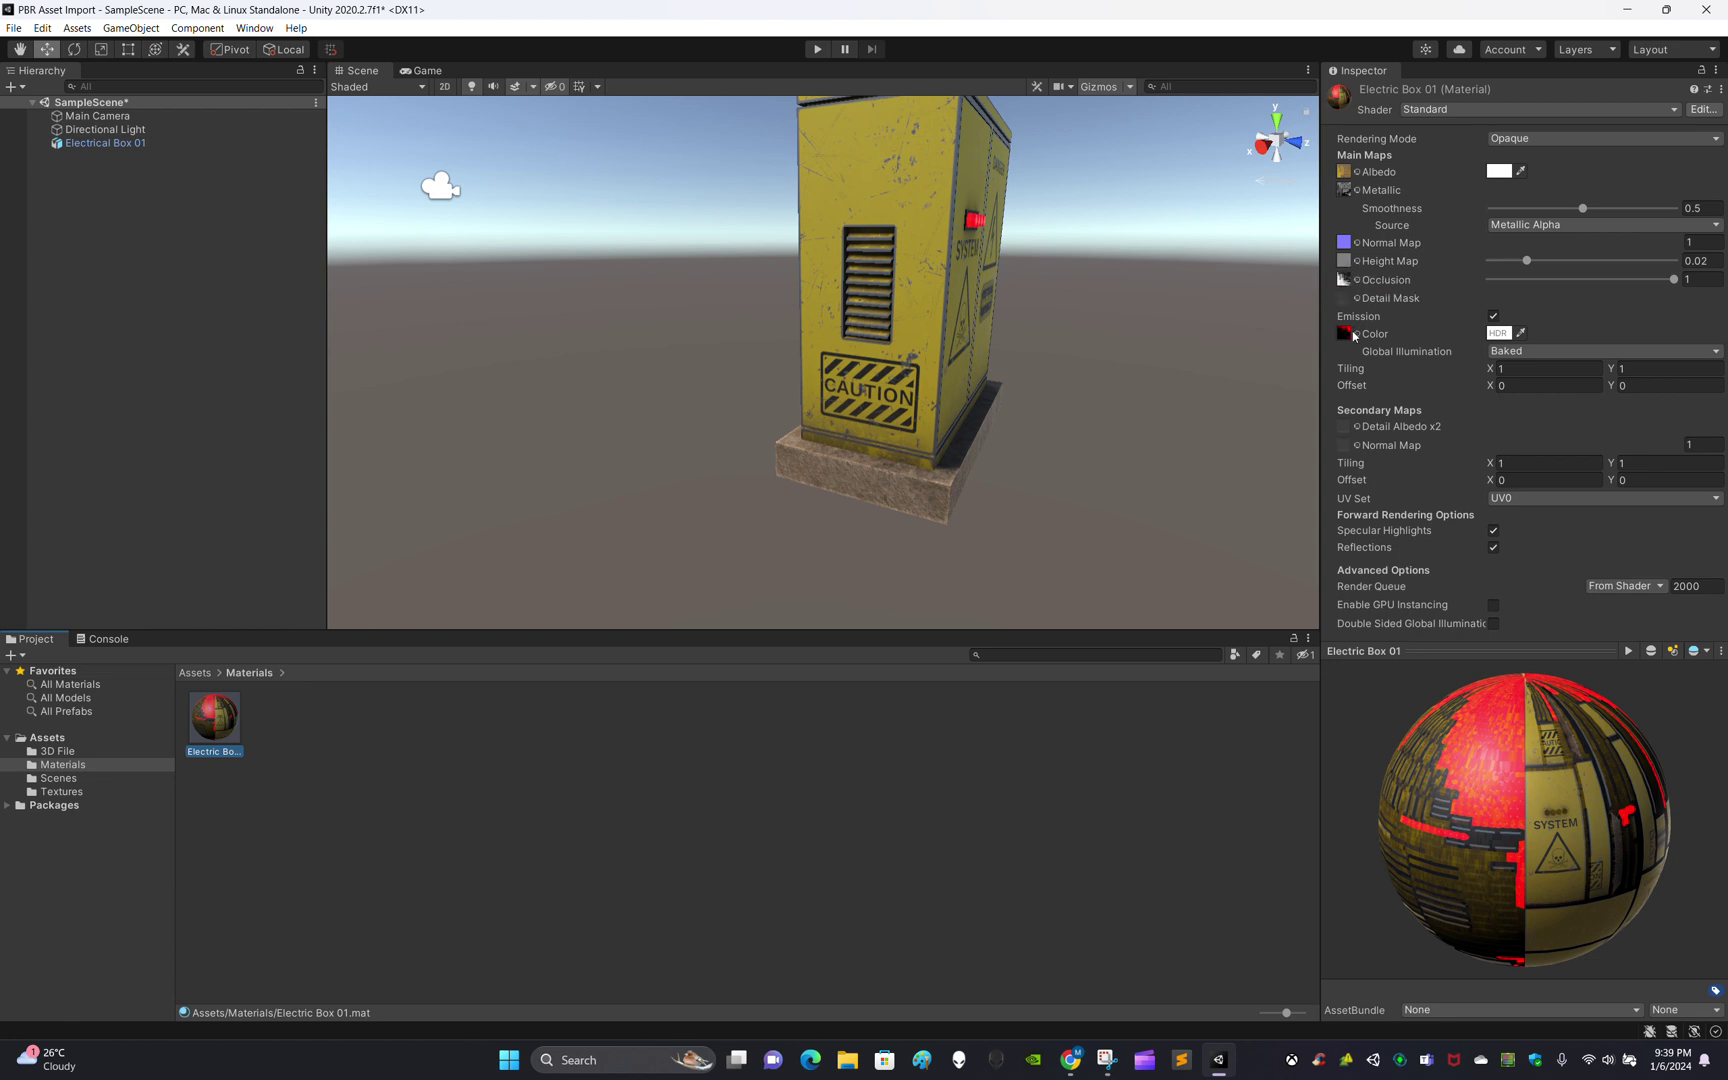
left_click(1077, 813)
Select the electrical box in the scene and inspect its textured surfaces in a maximized Scene view
left_click_drag(1095, 571, 694, 414, "alt")
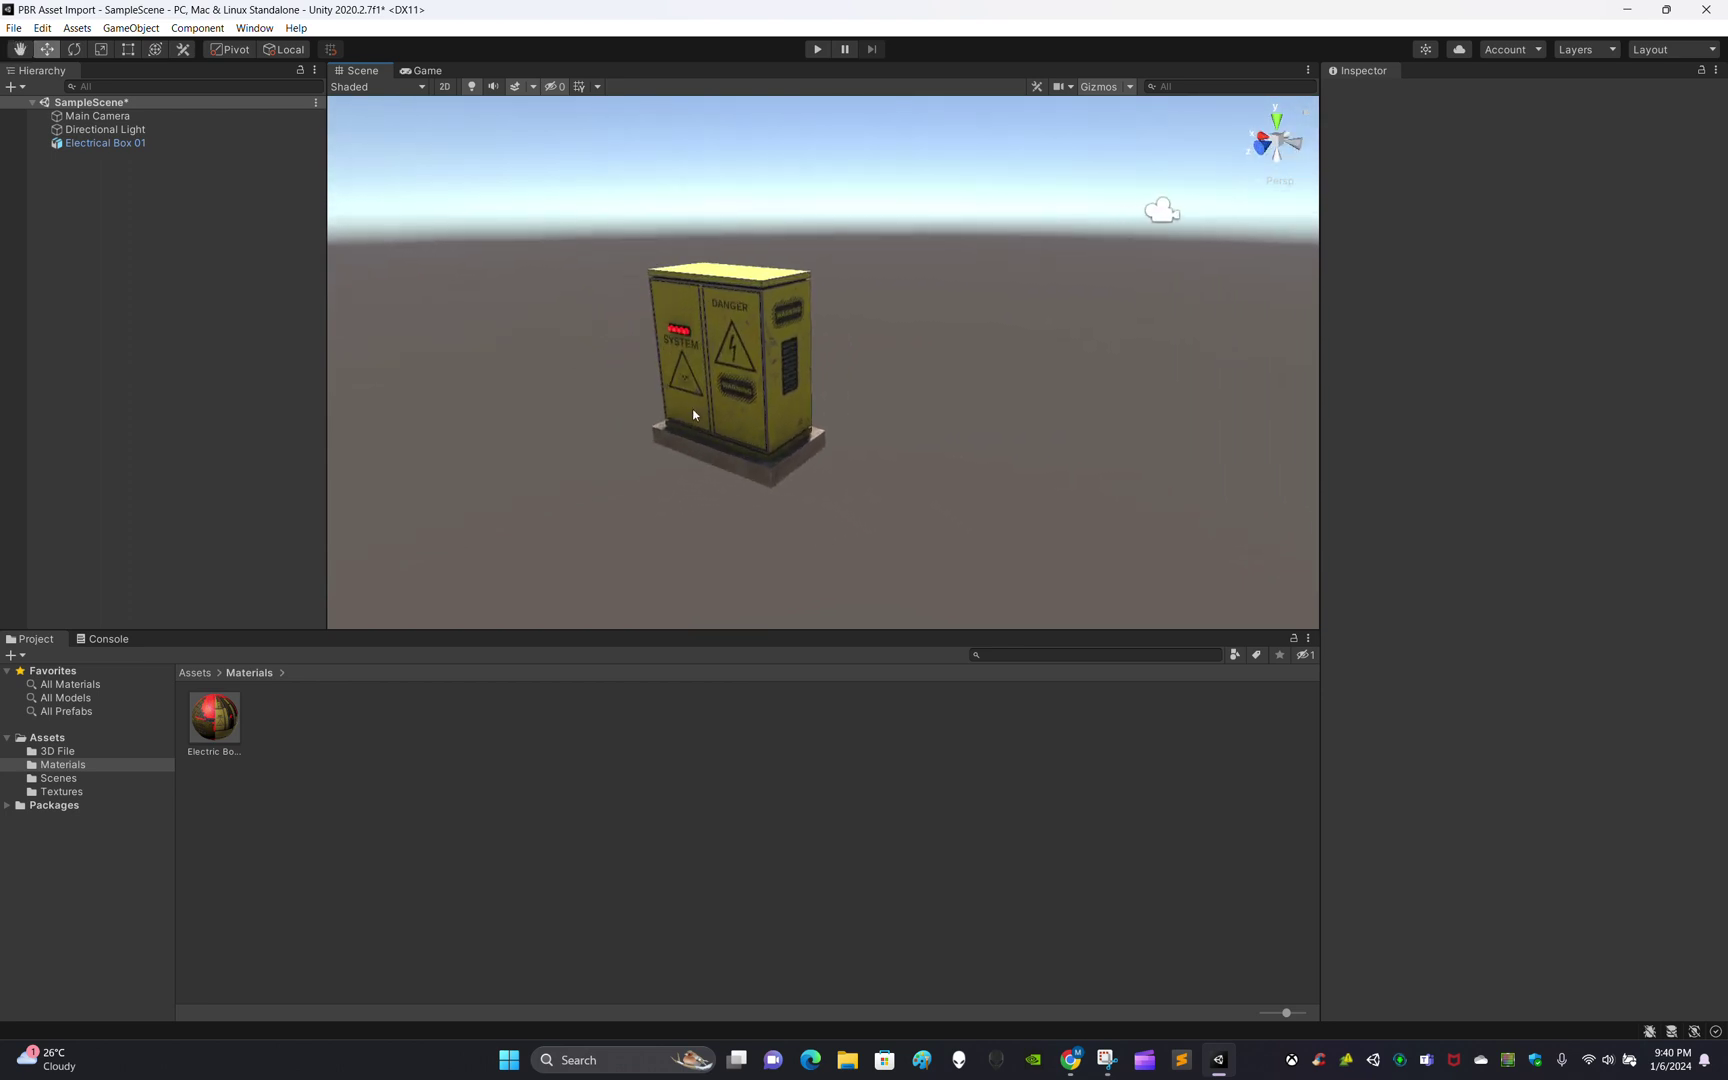
left_click(694, 414)
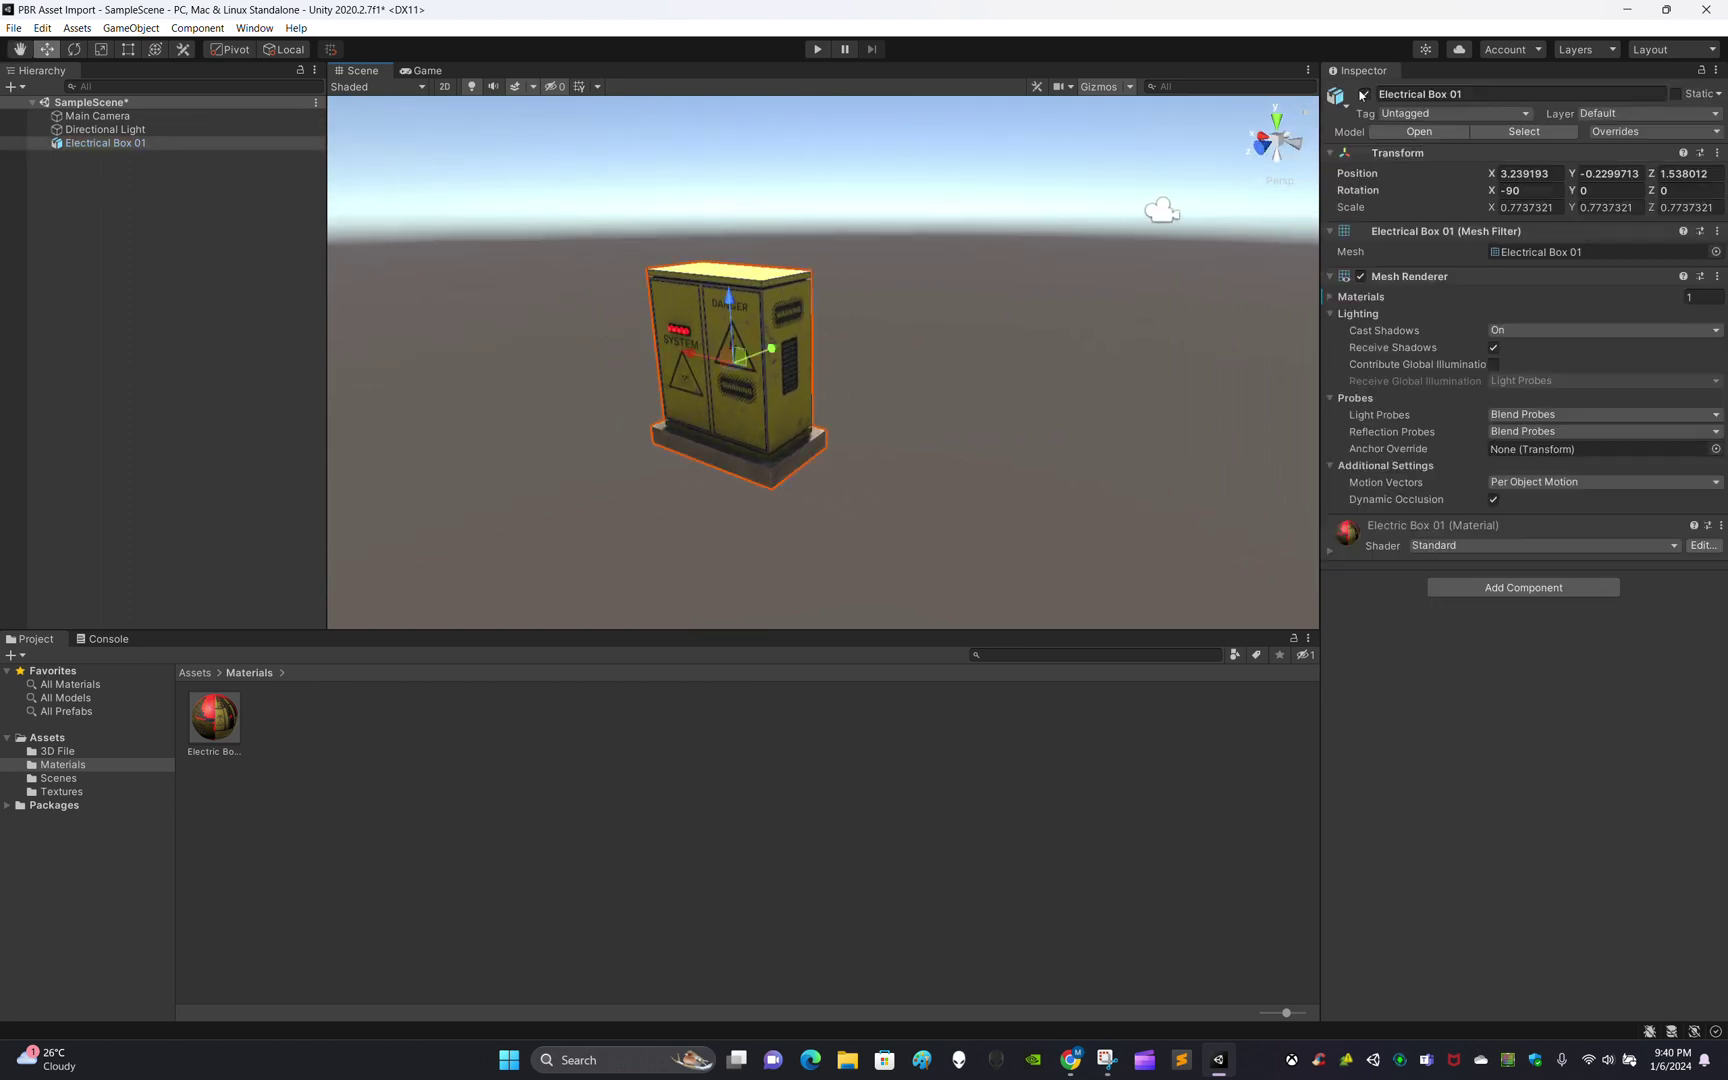
left_click(1309, 72)
left_click(1340, 87)
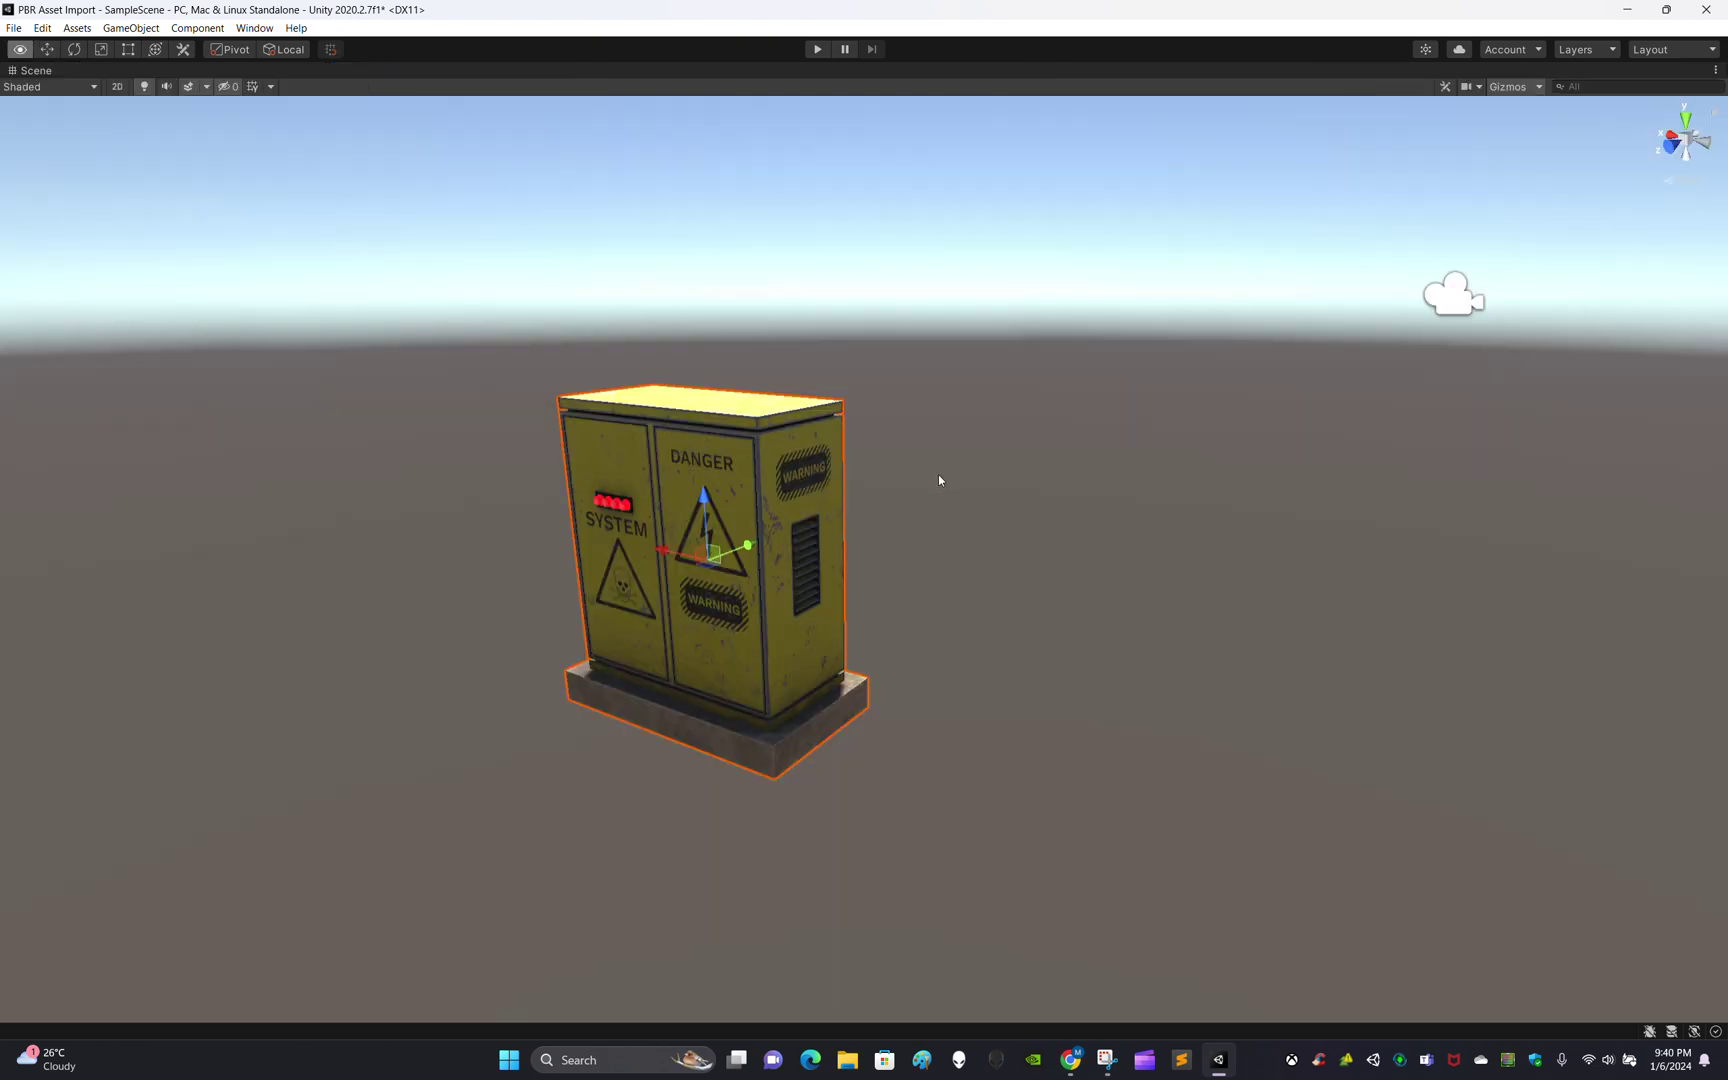
left_click_drag(938, 474, 996, 558, "alt")
scroll(885, 476, "up", 4)
scroll(945, 563, "down", 6)
scroll(995, 555, "up", 1)
scroll(996, 558, "up", 2)
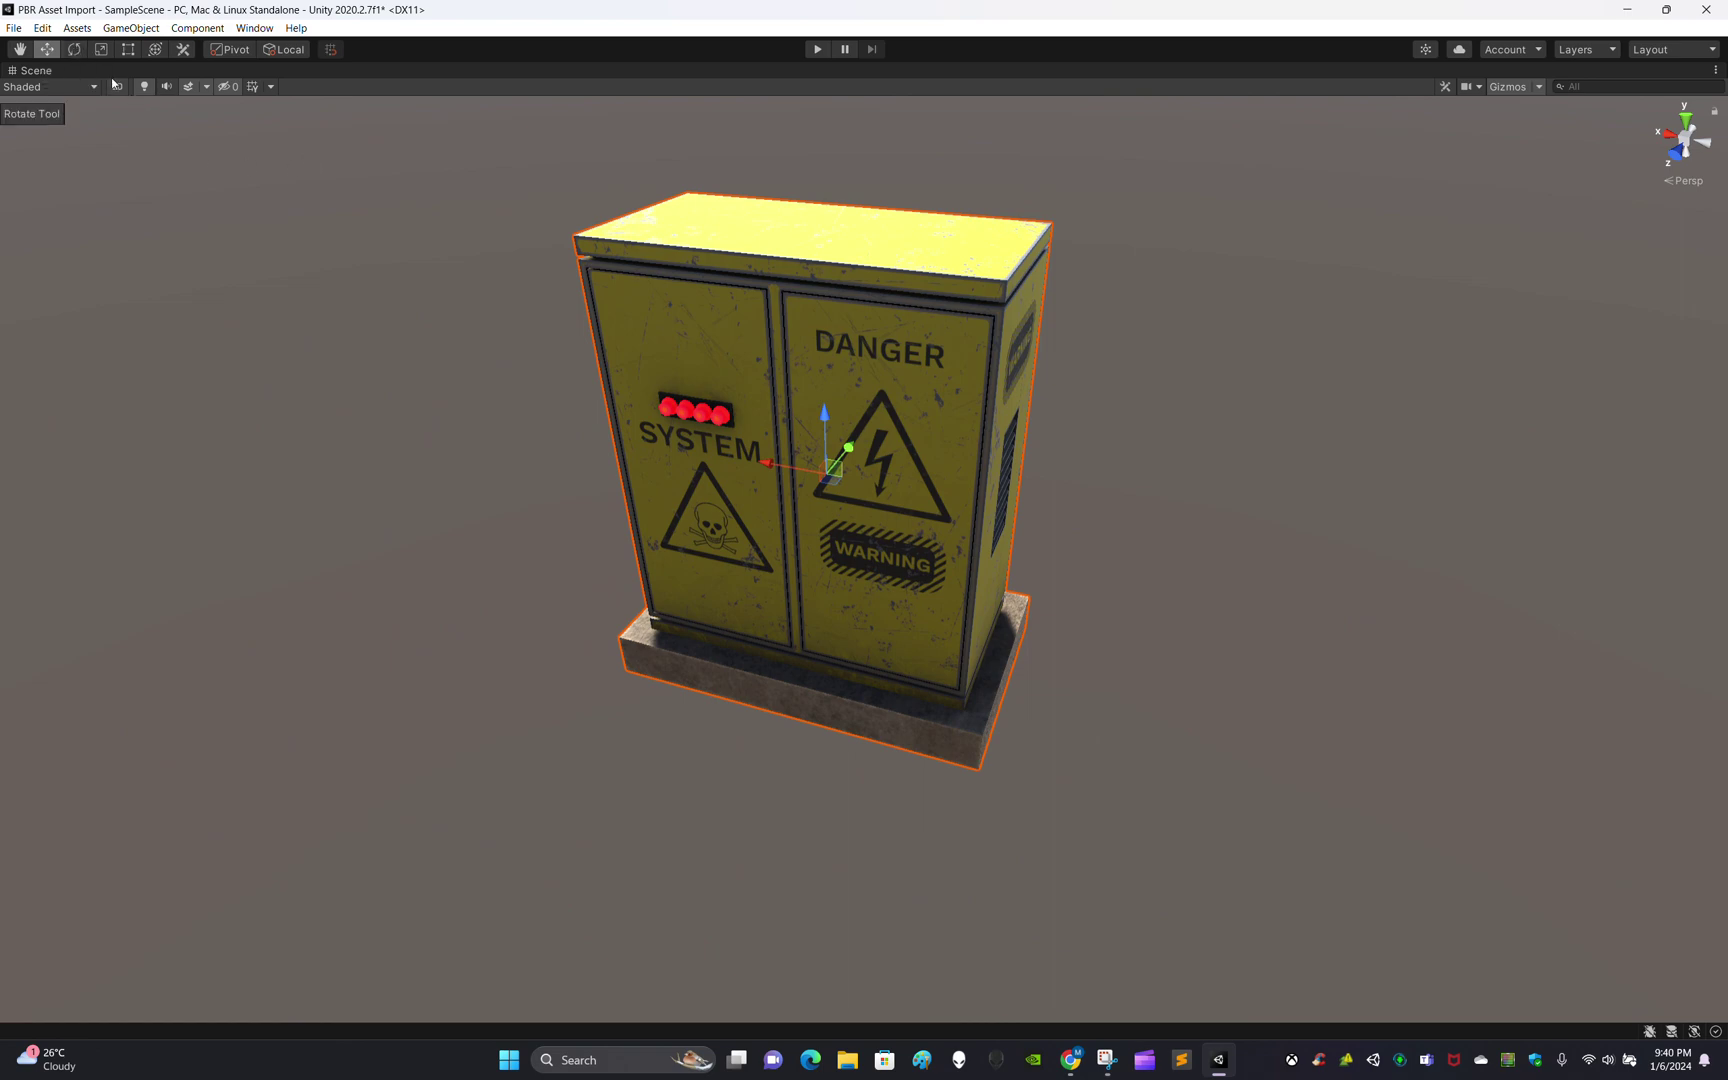
Rotate the electrical box about its vertical axis to a Z rotation of about -61 degrees
left_click(74, 49)
left_click_drag(834, 505, 201, 444)
scroll(948, 580, "up", 5)
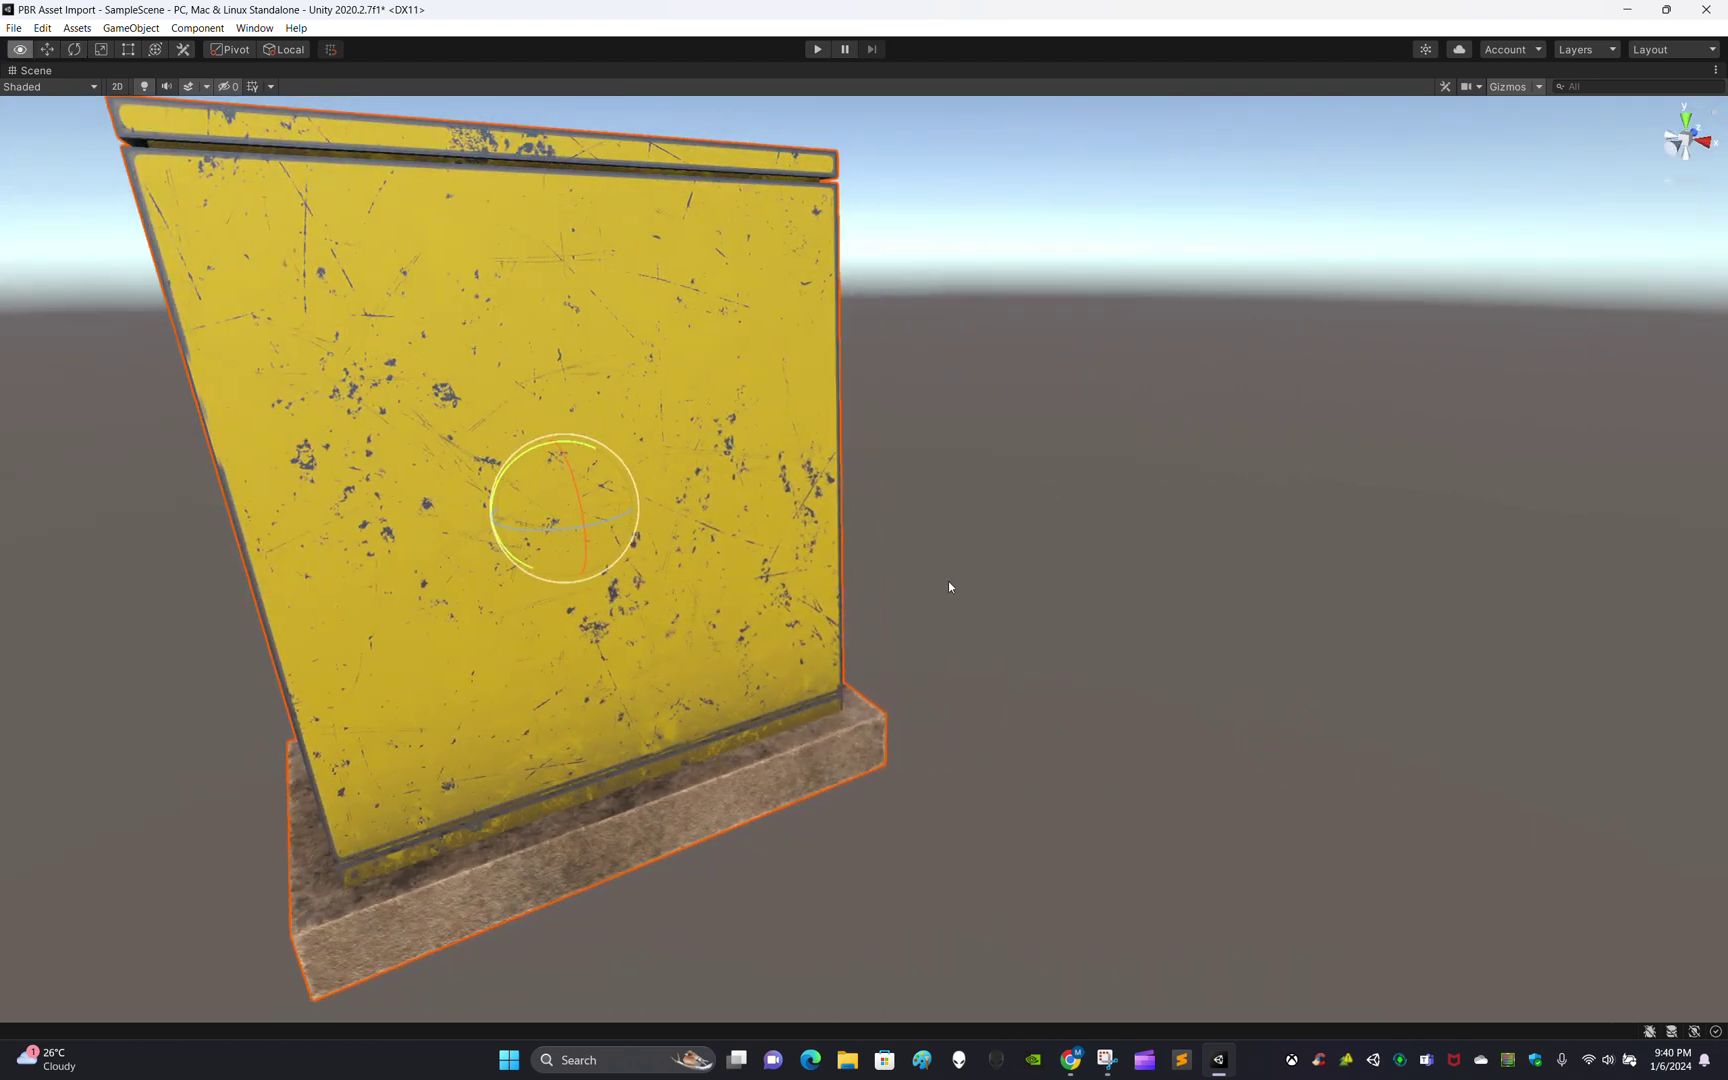
left_click_drag(949, 586, 700, 535, "alt")
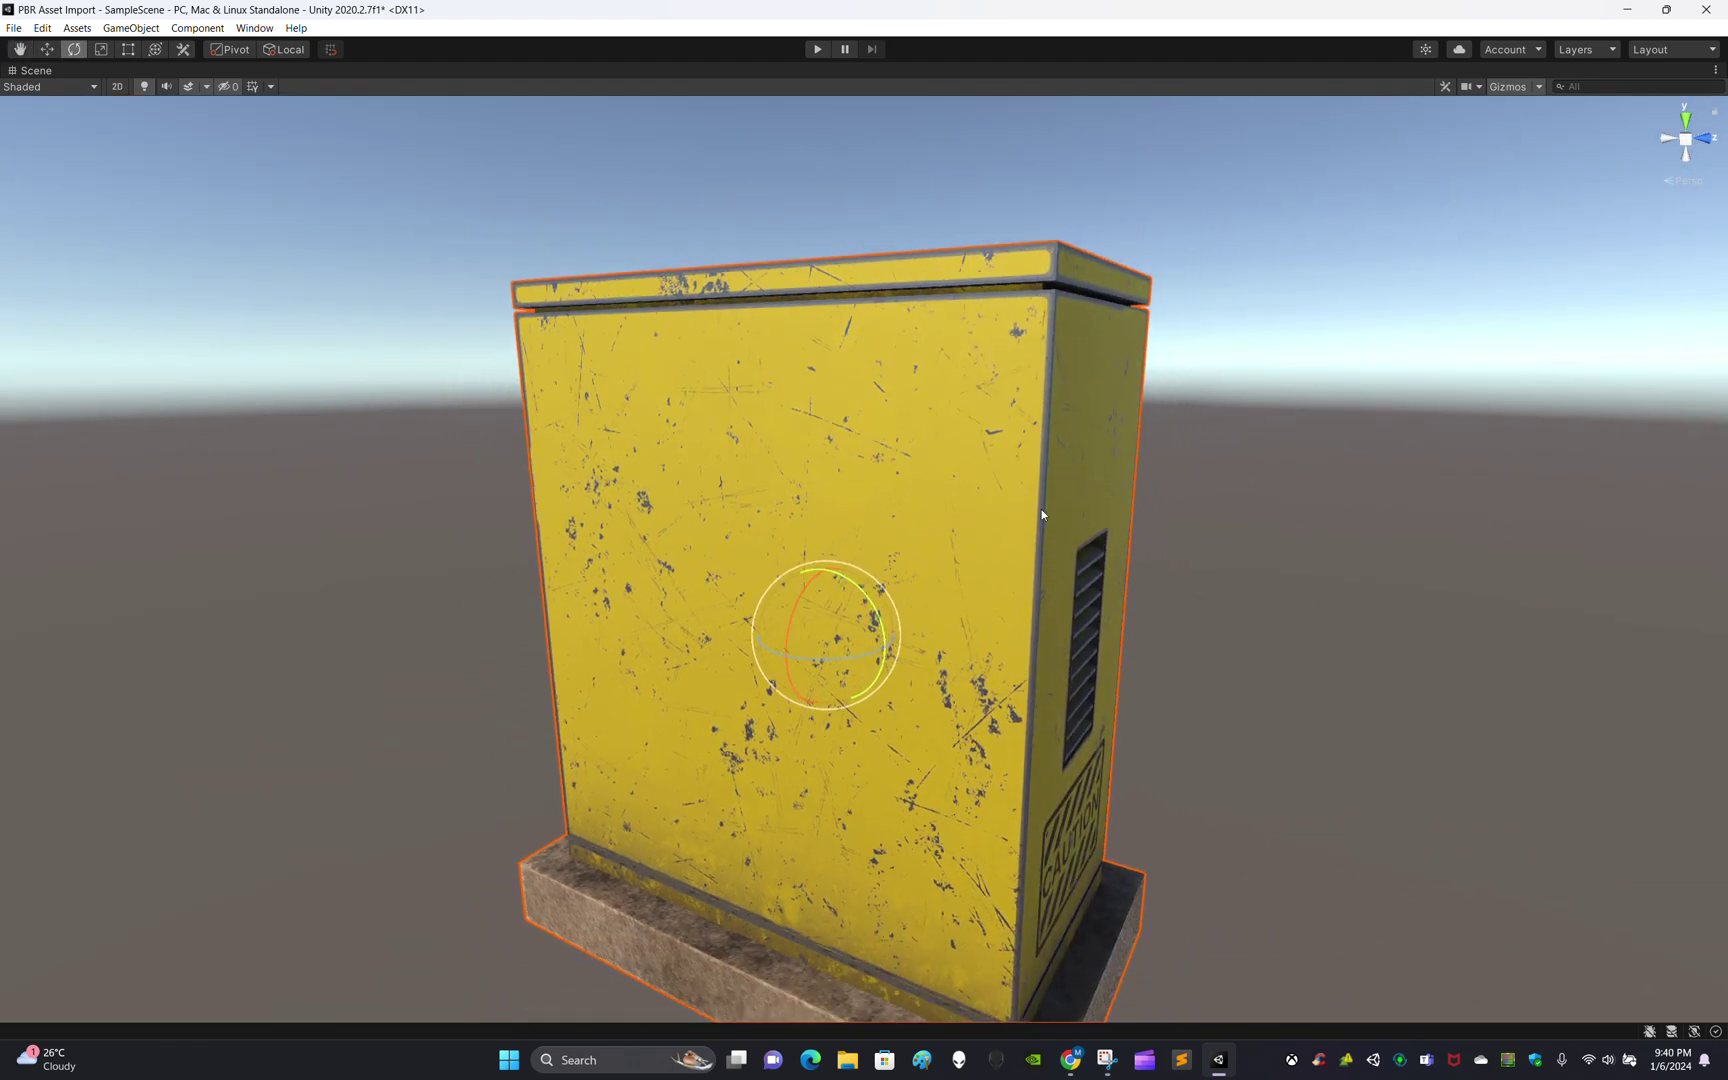
left_click_drag(1041, 513, 1292, 551, "alt")
scroll(866, 511, "up", 3)
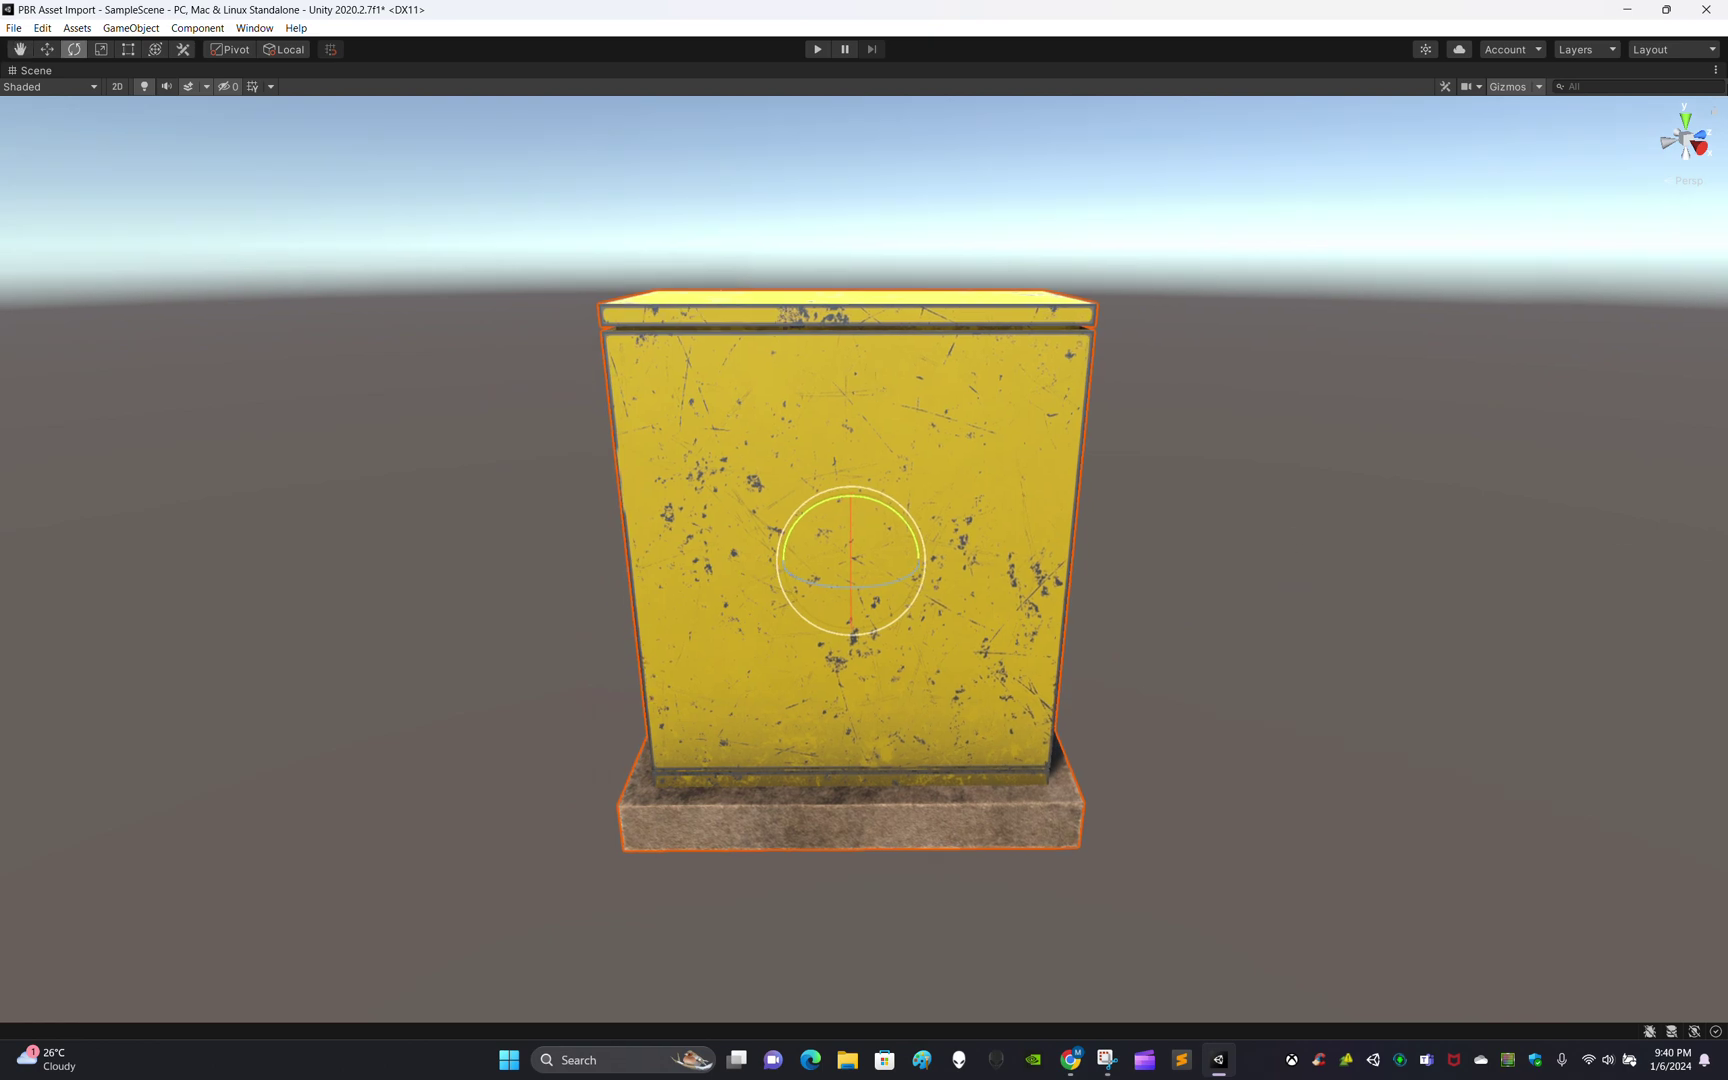
Restore the Scene view to its normal size and examine the textured electrical box from several sides
left_click(1718, 70)
left_click(1605, 90)
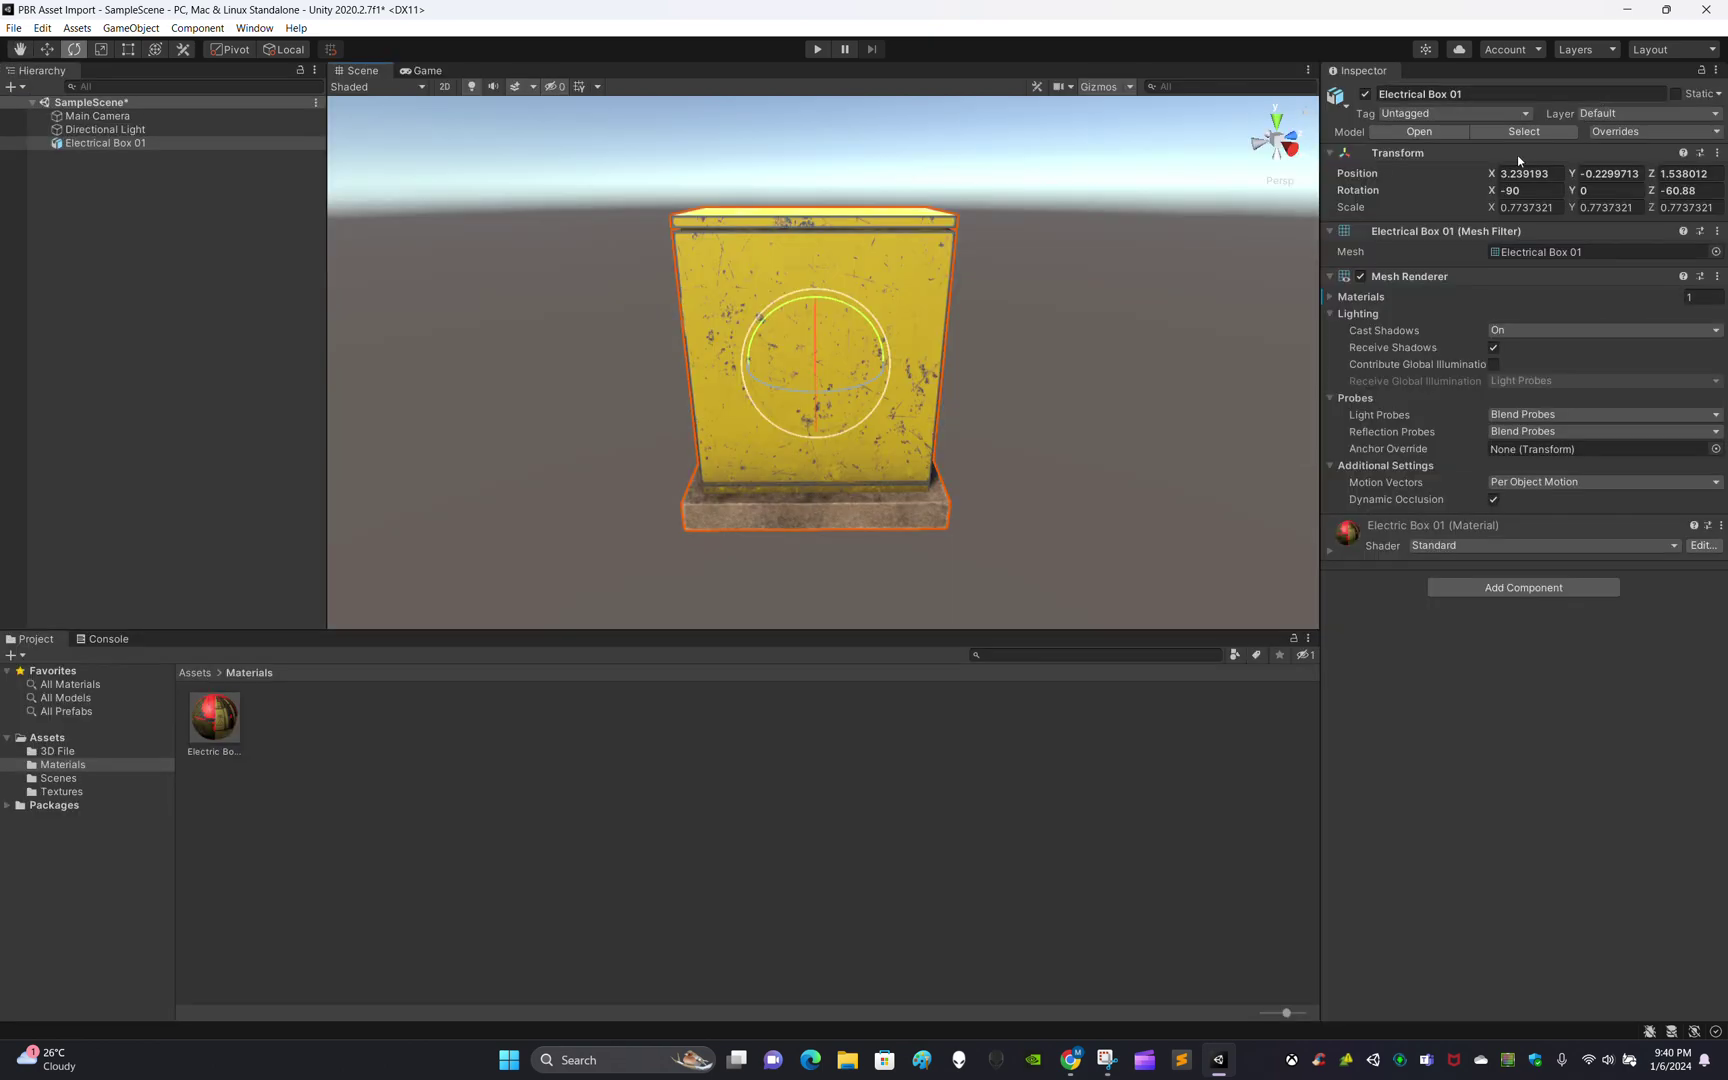
left_click(229, 726)
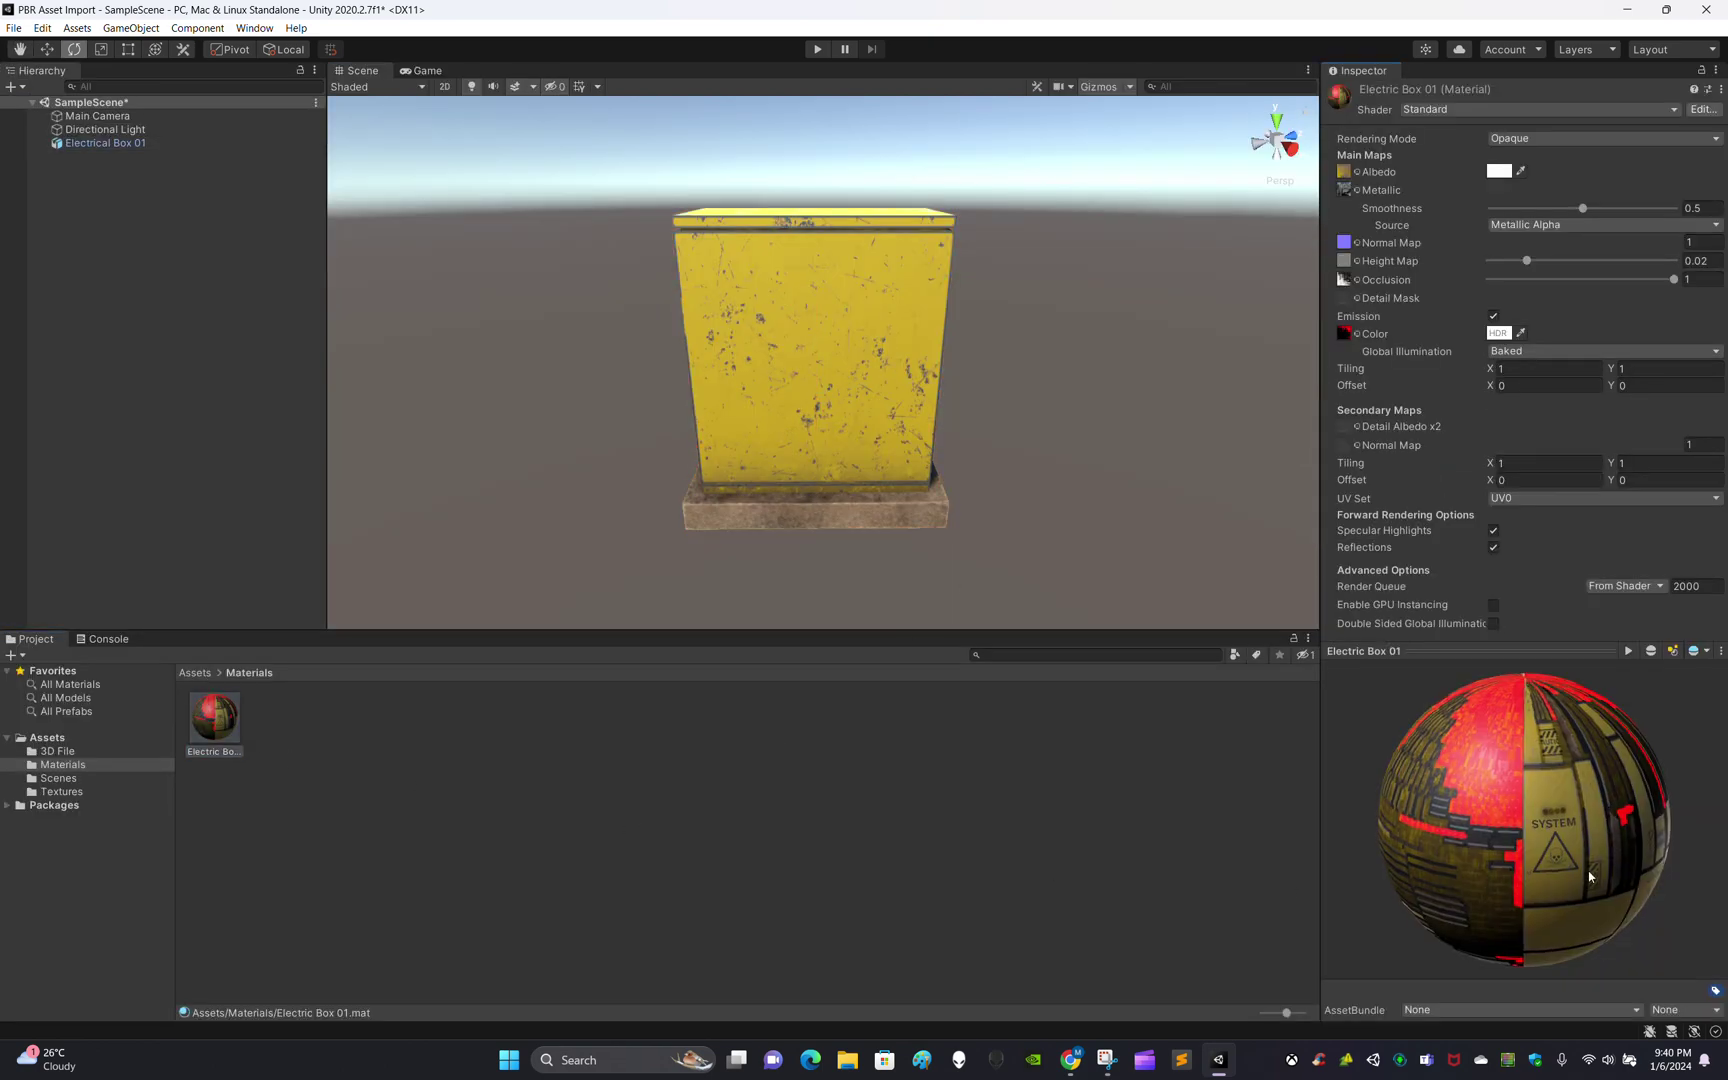
left_click(865, 773)
left_click_drag(880, 600, 1196, 413, "alt")
right_click_drag(1196, 413, 1347, 397, "alt")
left_click_drag(1347, 397, 1441, 406, "alt")
right_click_drag(1441, 406, 1443, 405, "alt")
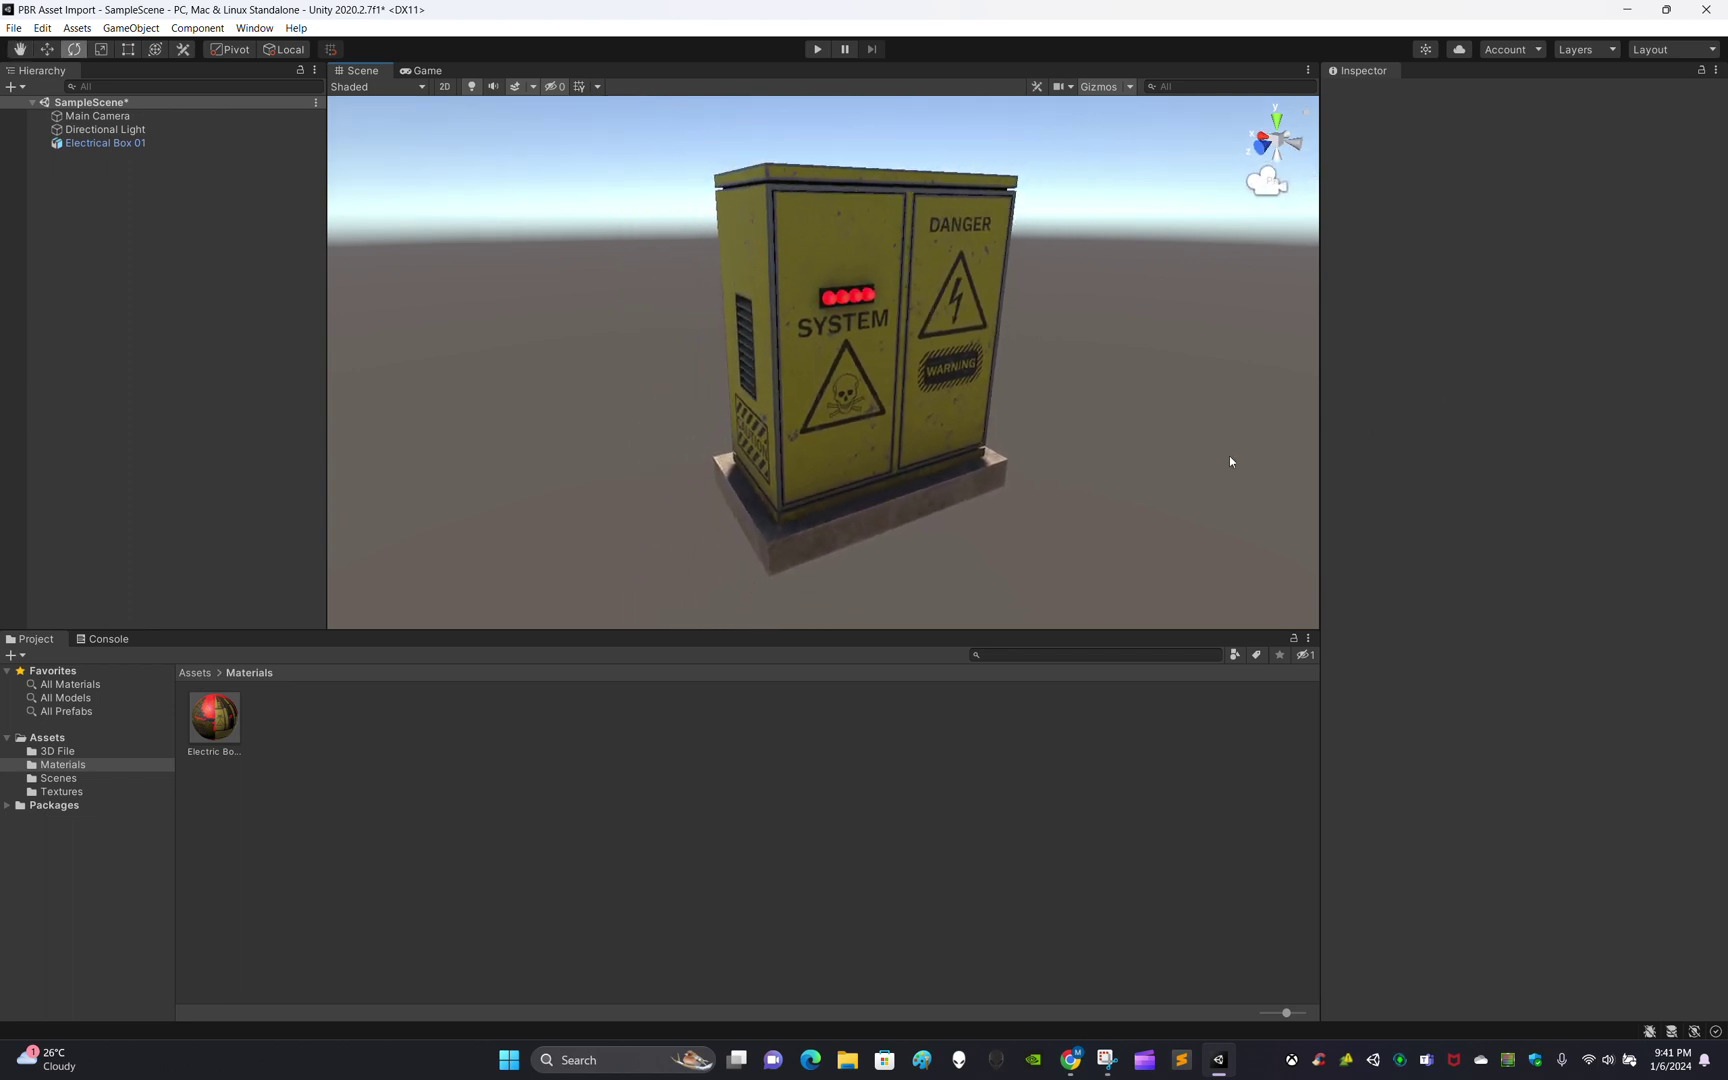
left_click_drag(1230, 463, 1214, 476, "alt")
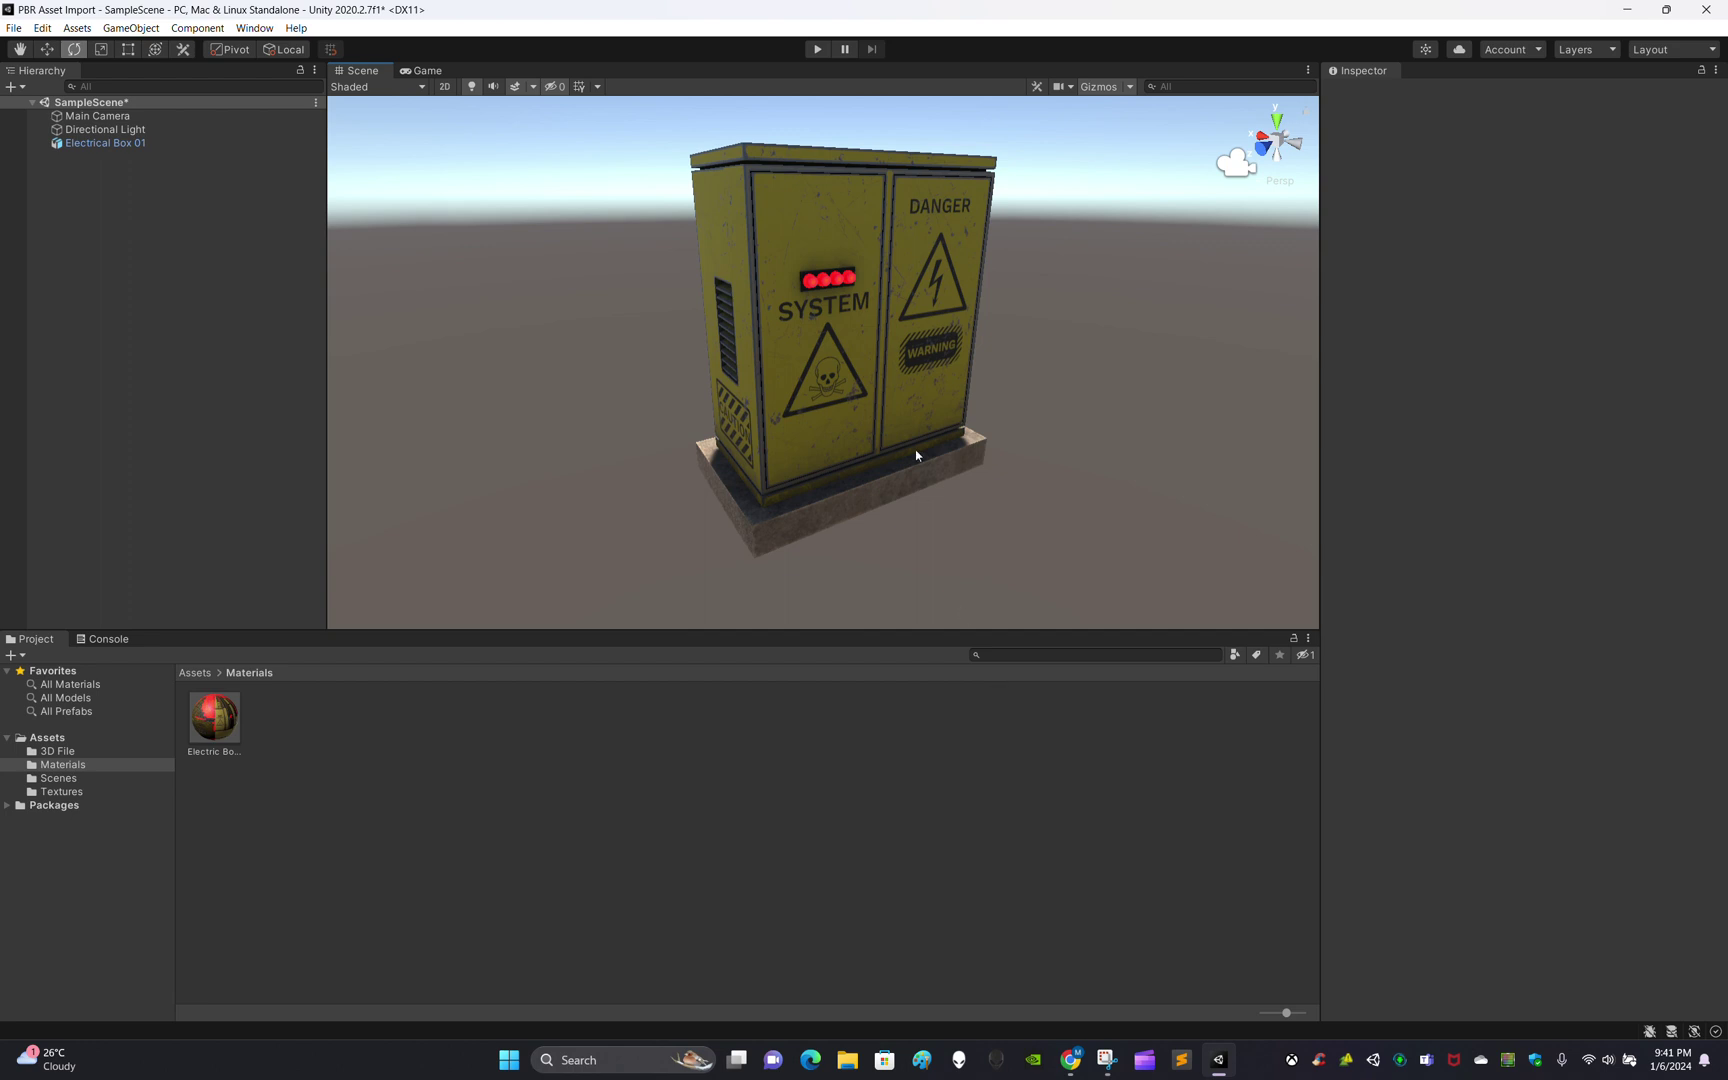
left_click_drag(915, 450, 958, 428, "alt")
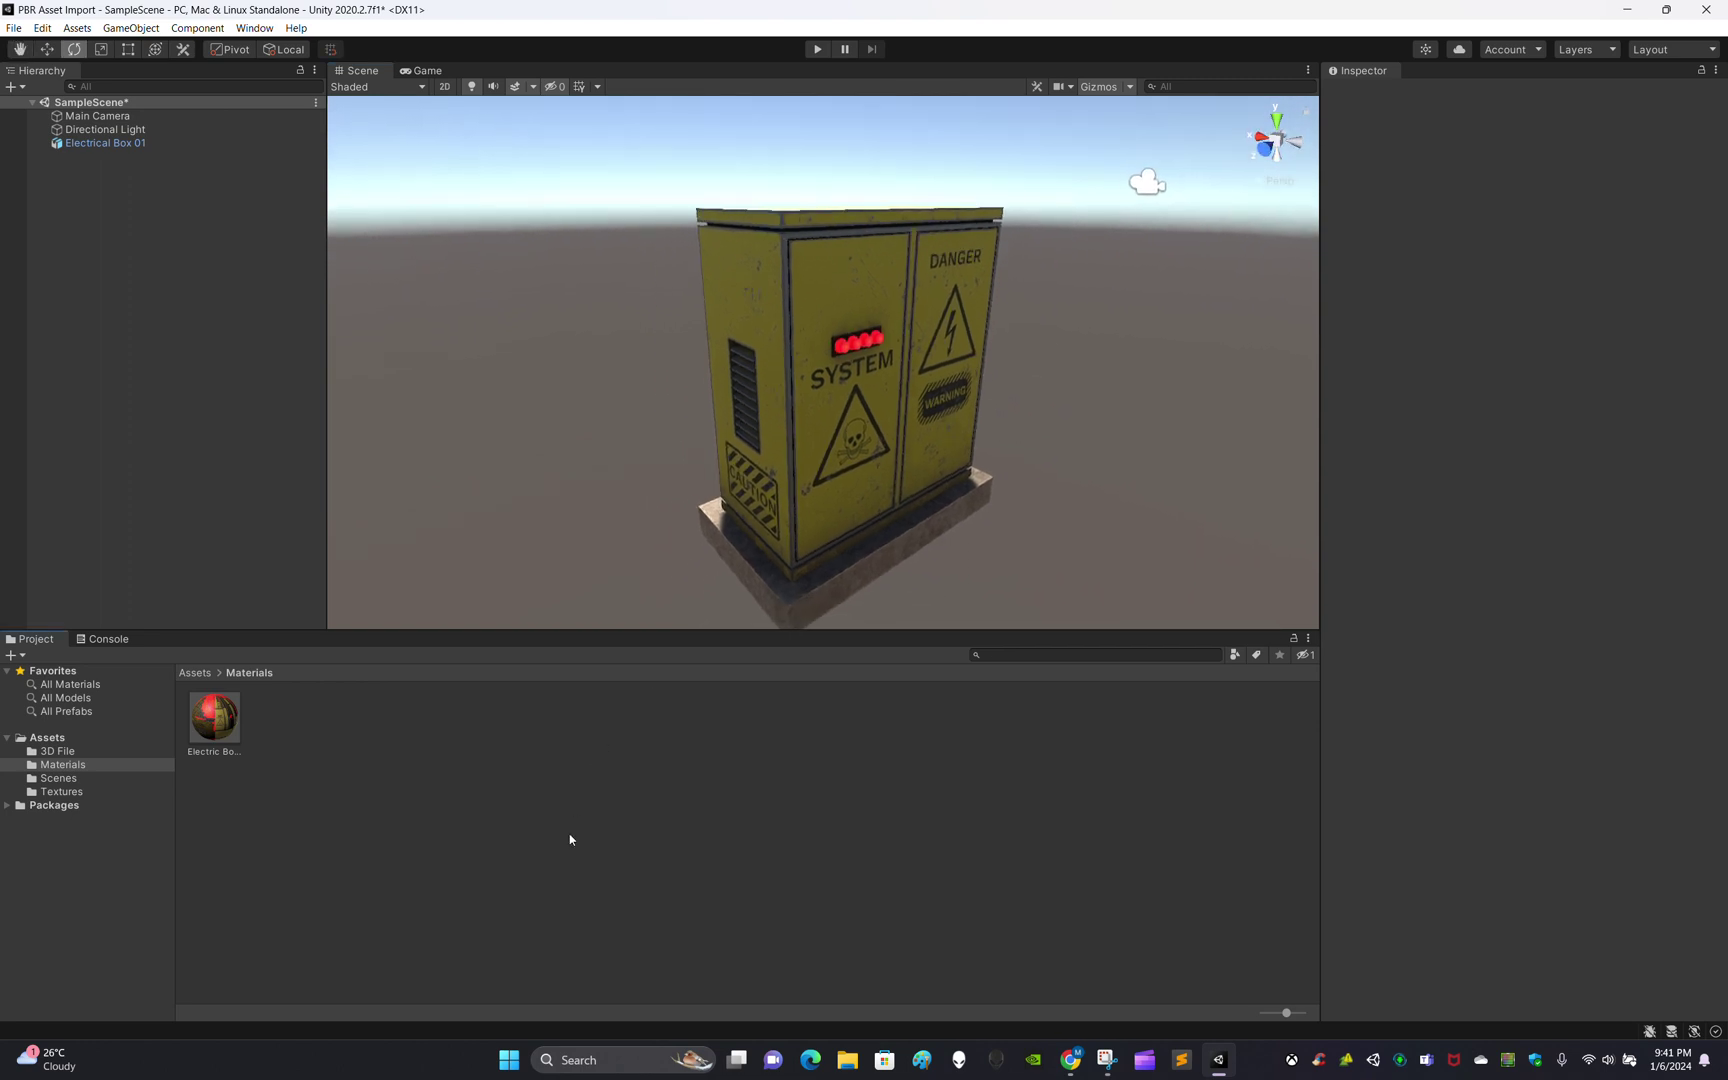